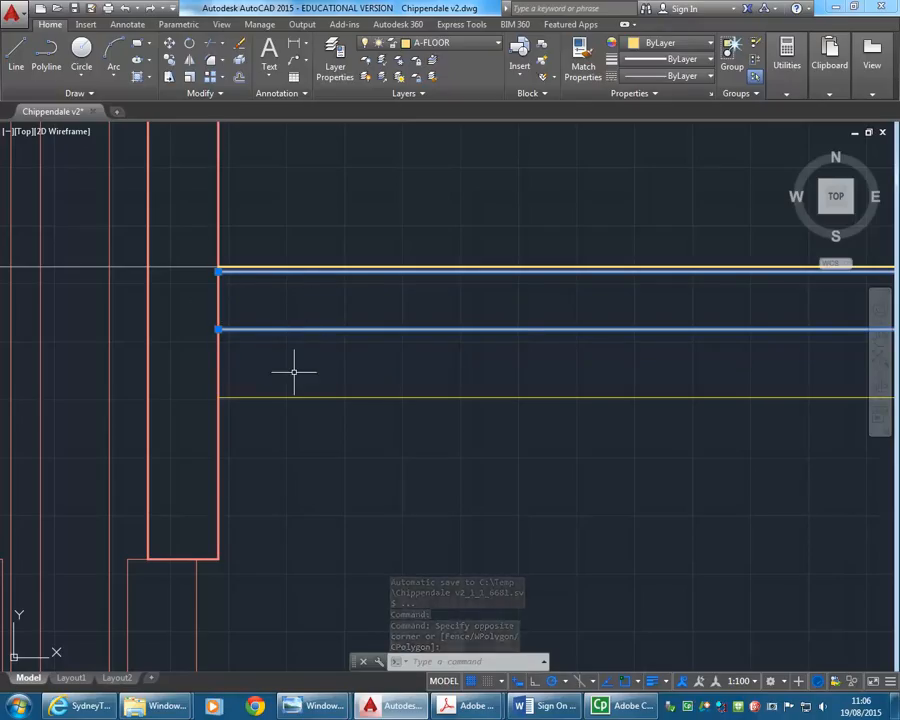
# Step: Clear the selected floor lines in the section and examine the columns and dashed beam lines in the ground floor plan
pyautogui.scroll(-5, 294, 366)
pyautogui.moveTo(345, 413); pyautogui.dragTo(316, 352, button='middle')
pyautogui.scroll(-5, 300, 396)
pyautogui.scroll(4, 273, 438)
pyautogui.click(273, 438)
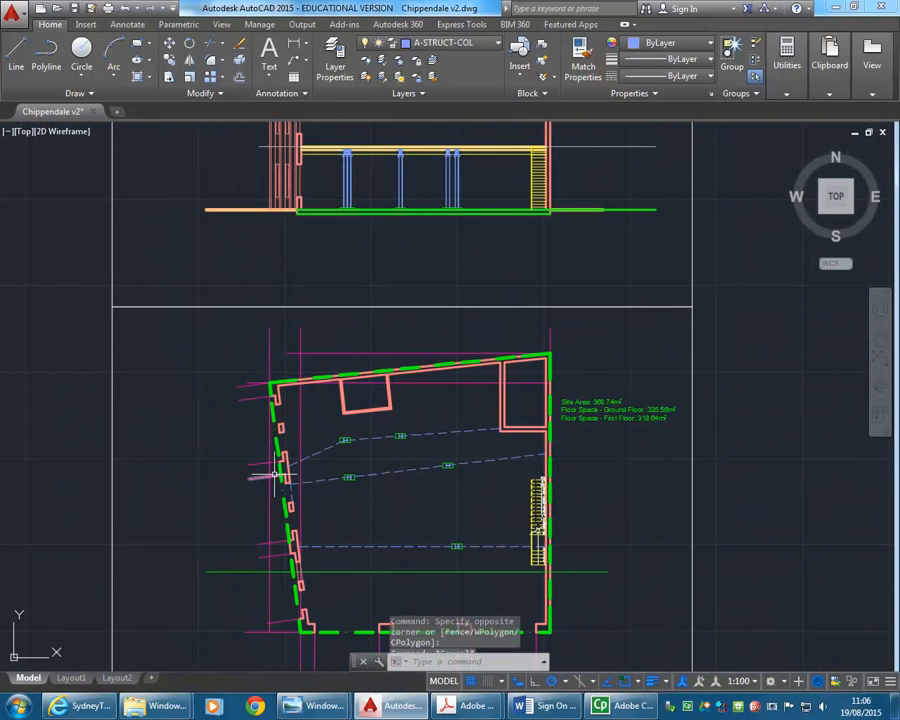
pyautogui.press('Escape')
pyautogui.scroll(4, 278, 452)
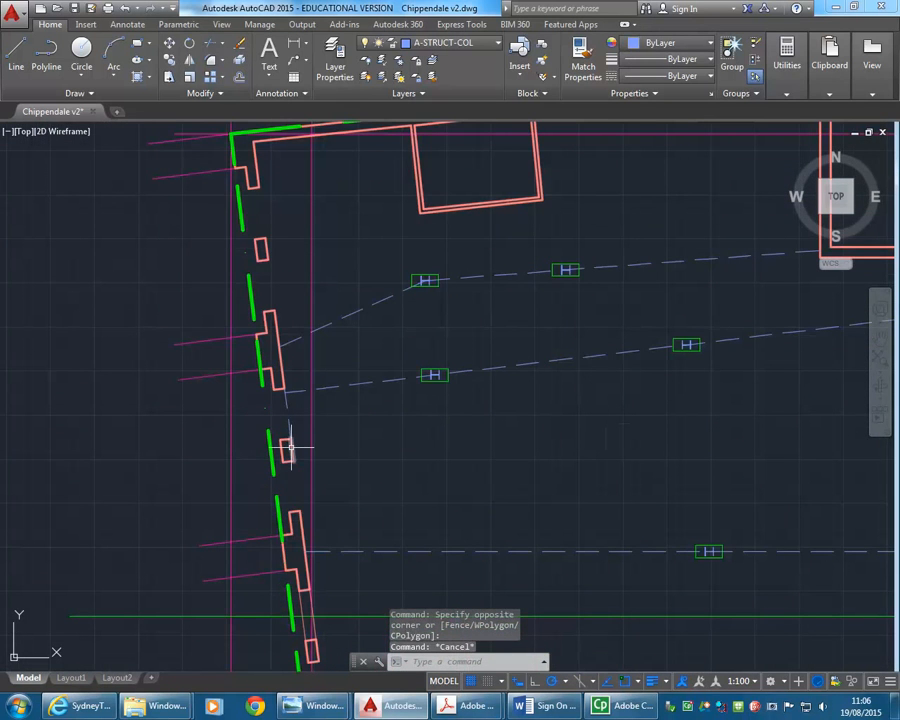
pyautogui.scroll(-5, 278, 388)
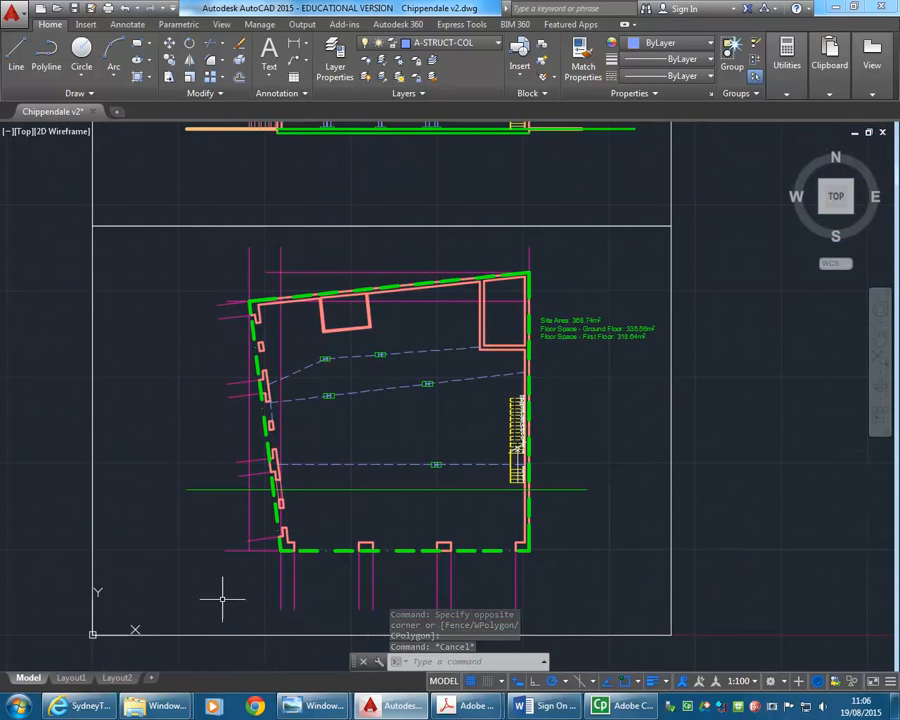
pyautogui.scroll(-3, 199, 486)
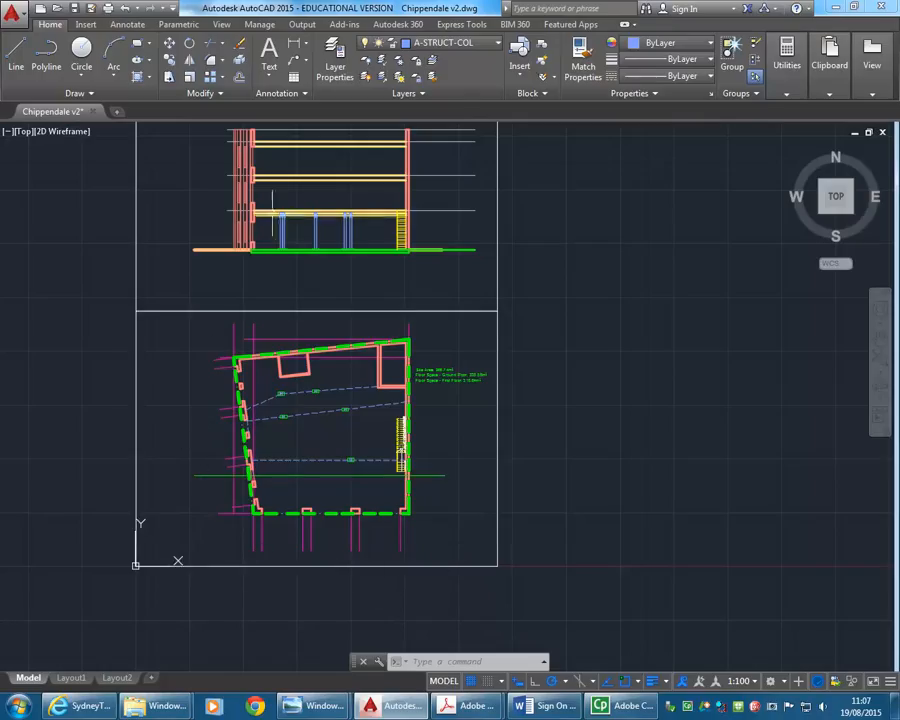
# Step: Copy the whole ground floor plan with its frame directly below the original, from the frame's upper-left corner to its lower-left corner
pyautogui.click(477, 555)
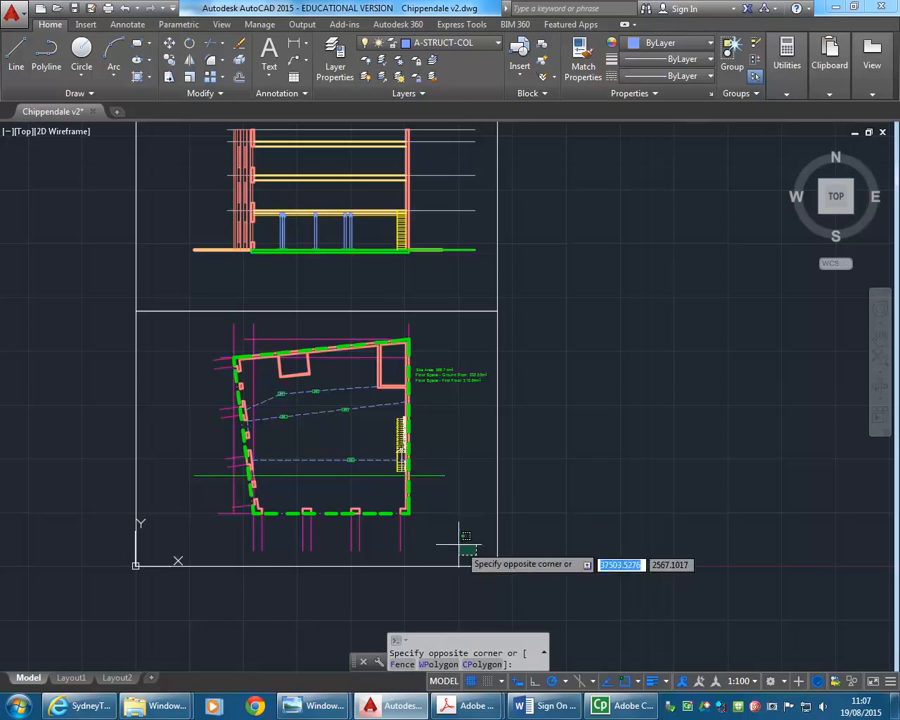
pyautogui.click(162, 317)
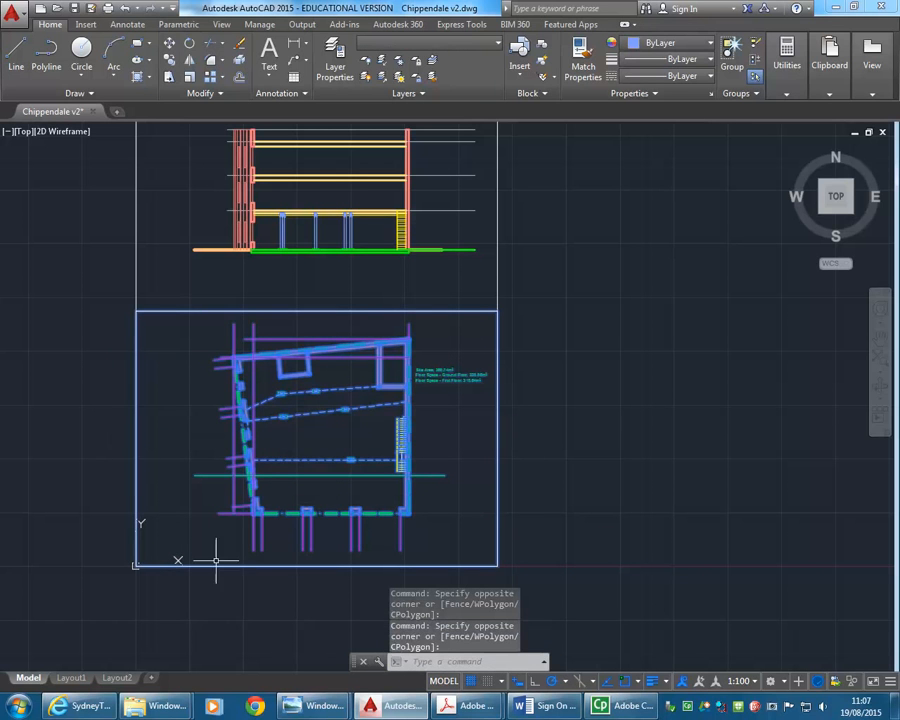
pyautogui.moveTo(484, 531); pyautogui.dragTo(451, 485, button='middle')
pyautogui.click(512, 537)
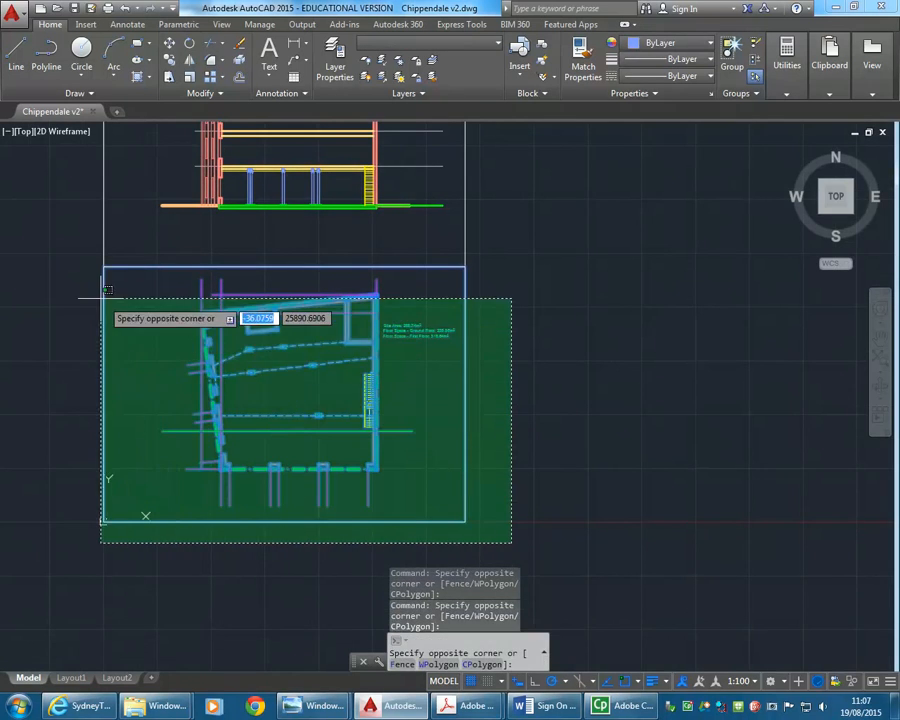
pyautogui.click(64, 273)
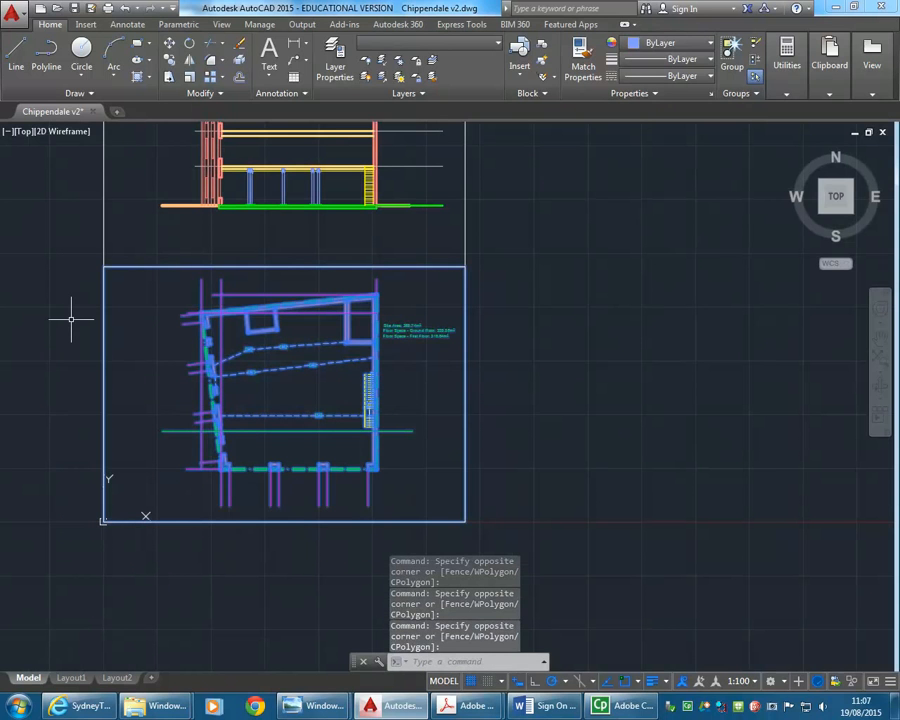
pyautogui.click(168, 60)
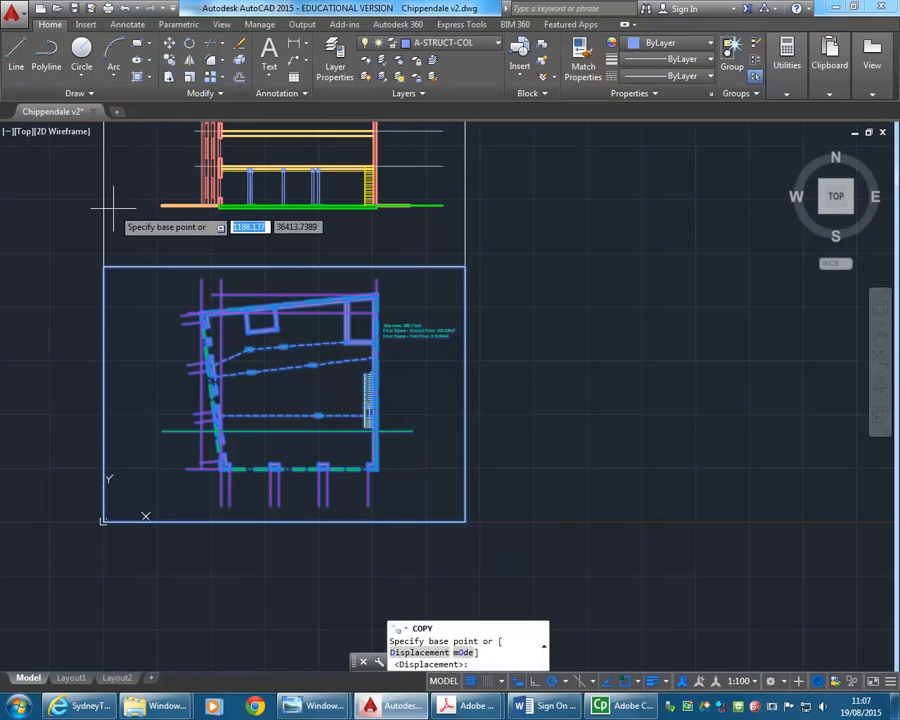
pyautogui.click(103, 265)
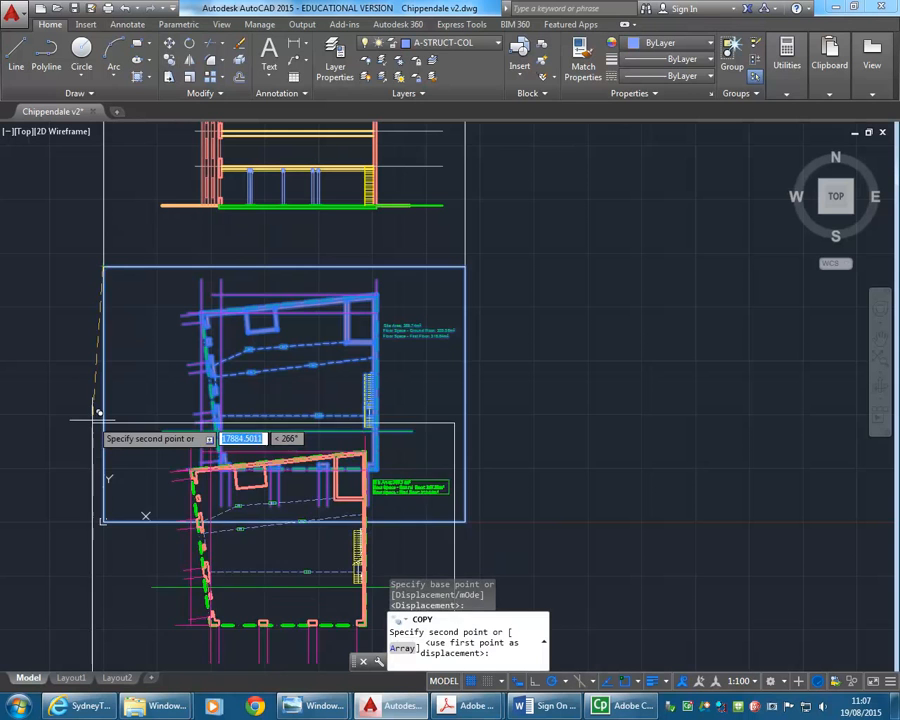
pyautogui.click(103, 520)
pyautogui.rightClick(128, 412)
pyautogui.click(153, 423)
pyautogui.moveTo(153, 418)
pyautogui.mouseDown(button='middle')
pyautogui.moveTo(144, 291)
pyautogui.moveTo(132, 271)
pyautogui.mouseUp(button='middle')
pyautogui.scroll(3, 220, 442)
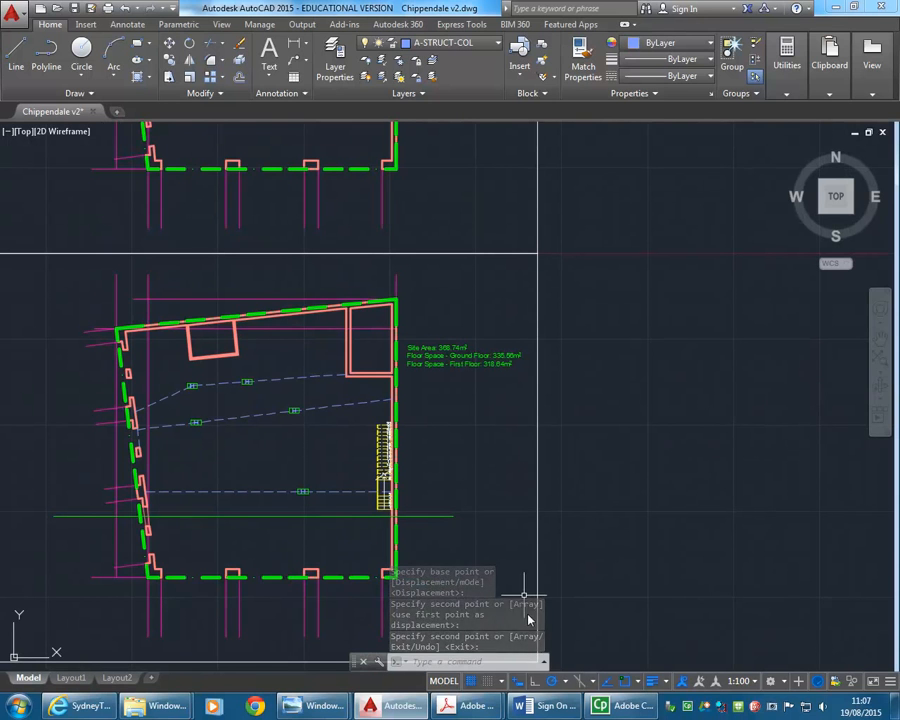
pyautogui.click(545, 662)
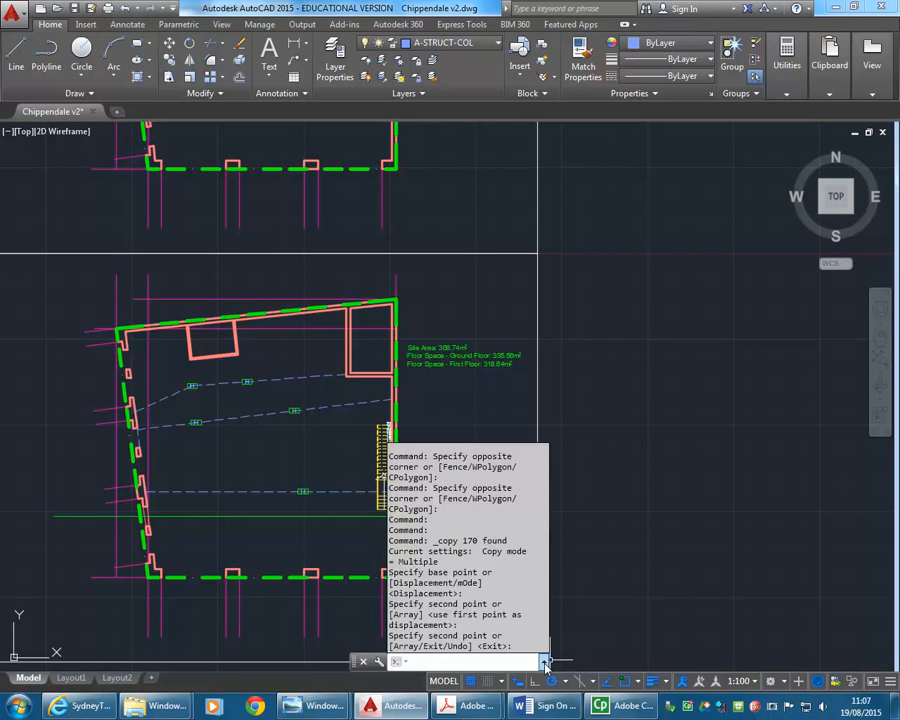
pyautogui.click(545, 662)
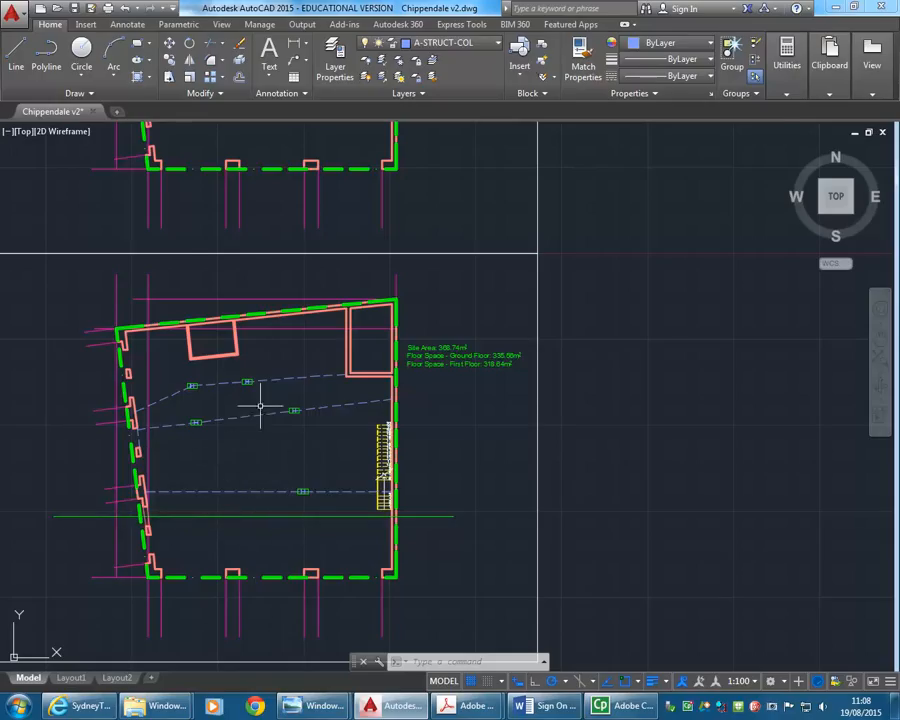
# Step: Switch to Adobe Acrobat and consult the Ground Floor Plan on page 4 of the Chippendale Building PDF
pyautogui.scroll(2, 125, 510)
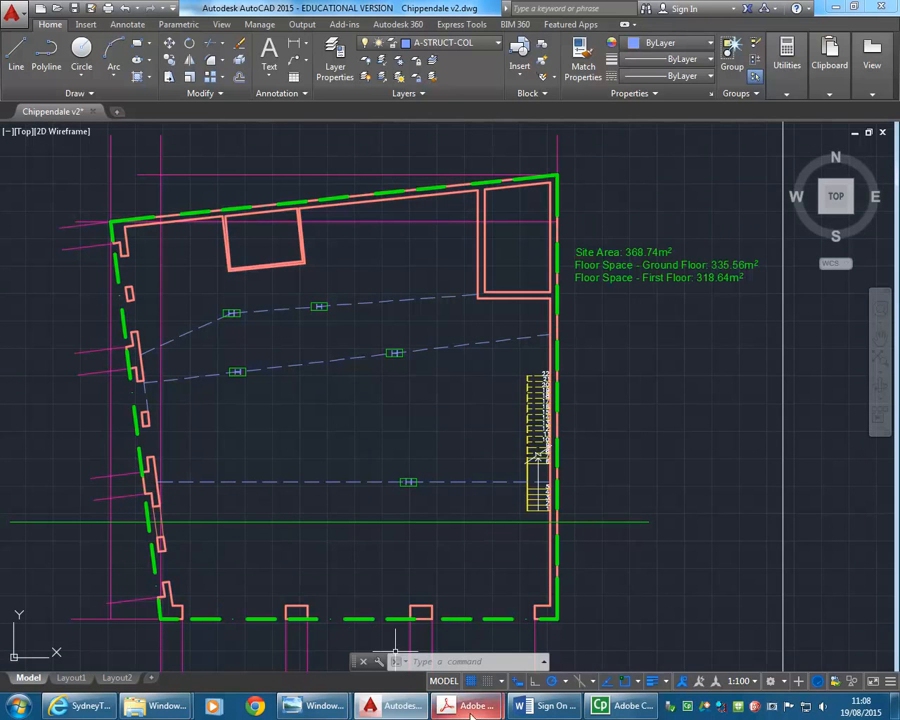
pyautogui.moveTo(472, 712)
pyautogui.click(386, 613)
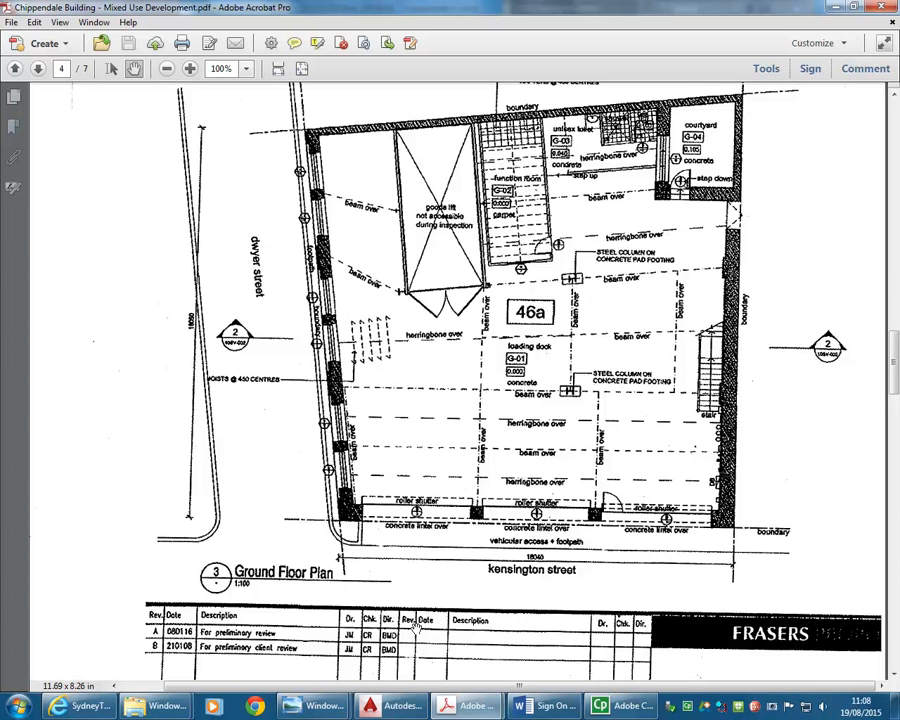
# Step: Switch to Windows Photo Viewer, bring up Pics 020.jpg and look back through the earlier building photos past the exterior shot Pics 131.jpg
pyautogui.moveTo(318, 706)
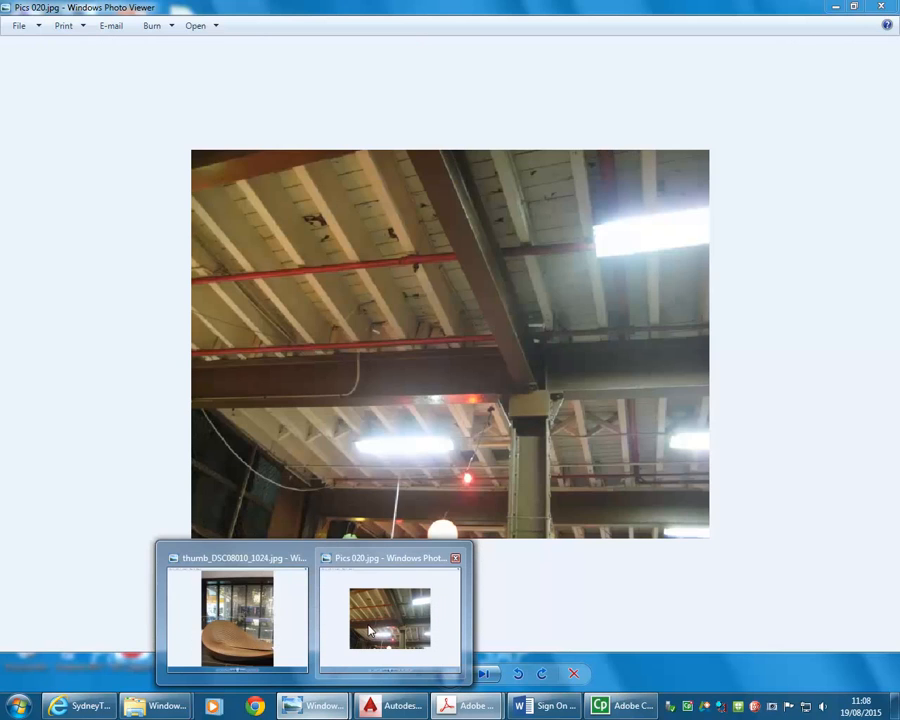
pyautogui.click(381, 637)
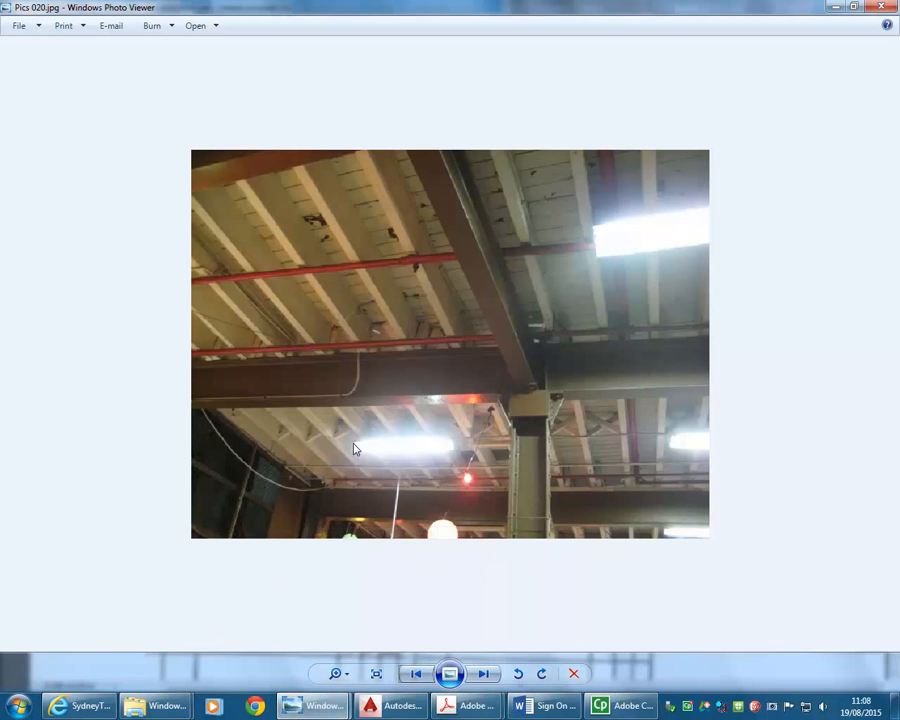
pyautogui.click(416, 673)
pyautogui.click(415, 674)
pyautogui.click(411, 678)
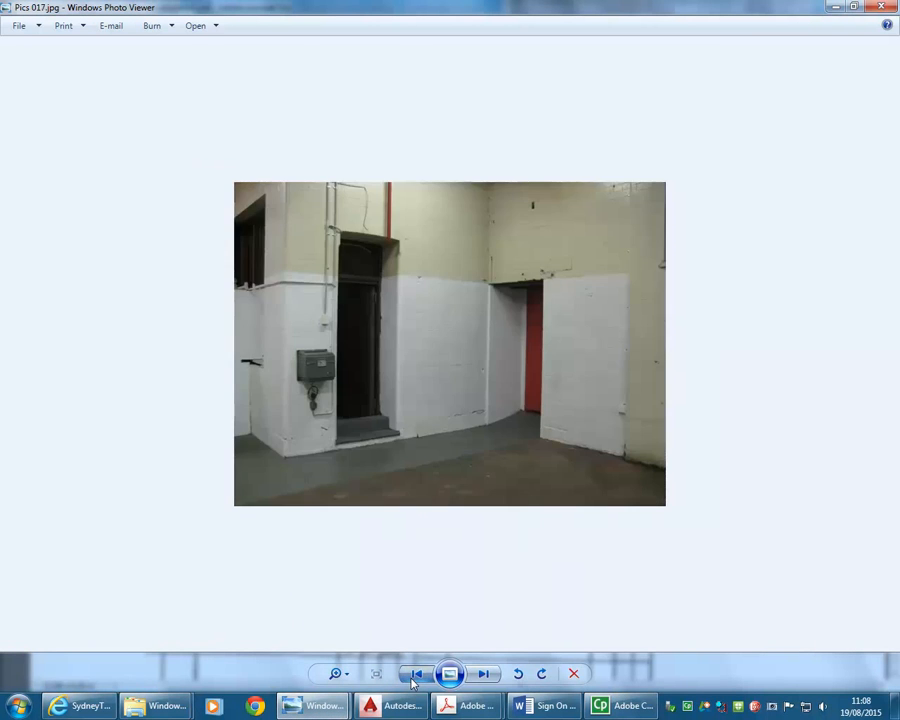
pyautogui.click(411, 678)
pyautogui.click(411, 678)
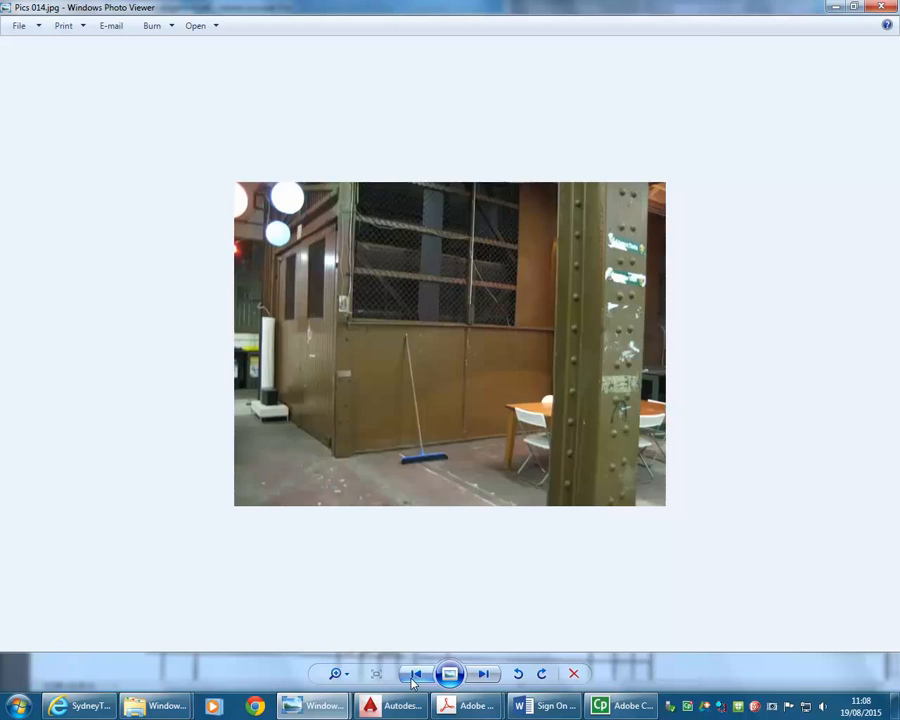
pyautogui.click(411, 678)
pyautogui.click(411, 678)
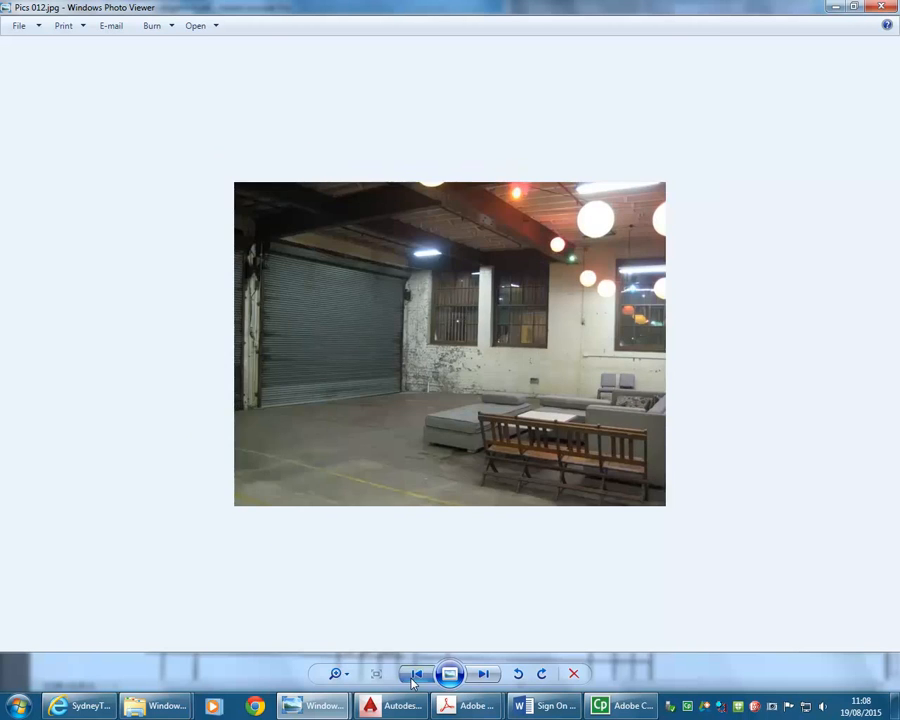
pyautogui.click(411, 678)
pyautogui.click(411, 678)
pyautogui.click(413, 678)
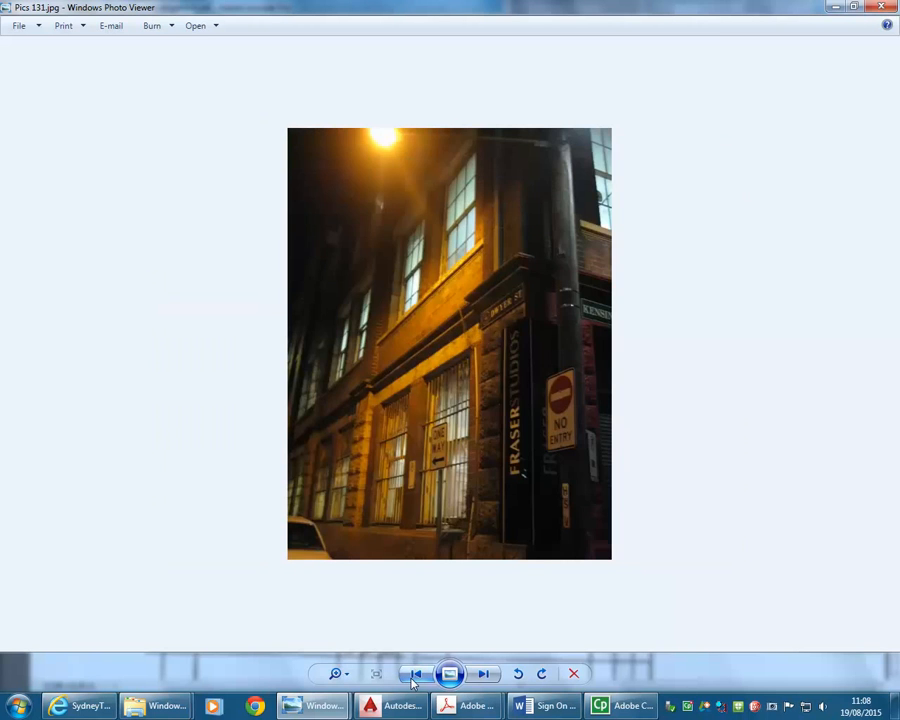
pyautogui.click(413, 678)
# Step: Look forward through the interior photos from the roller shutters in Pics 011.jpg to the doorways in Pics 017.jpg
pyautogui.click(478, 674)
pyautogui.click(478, 674)
pyautogui.click(478, 674)
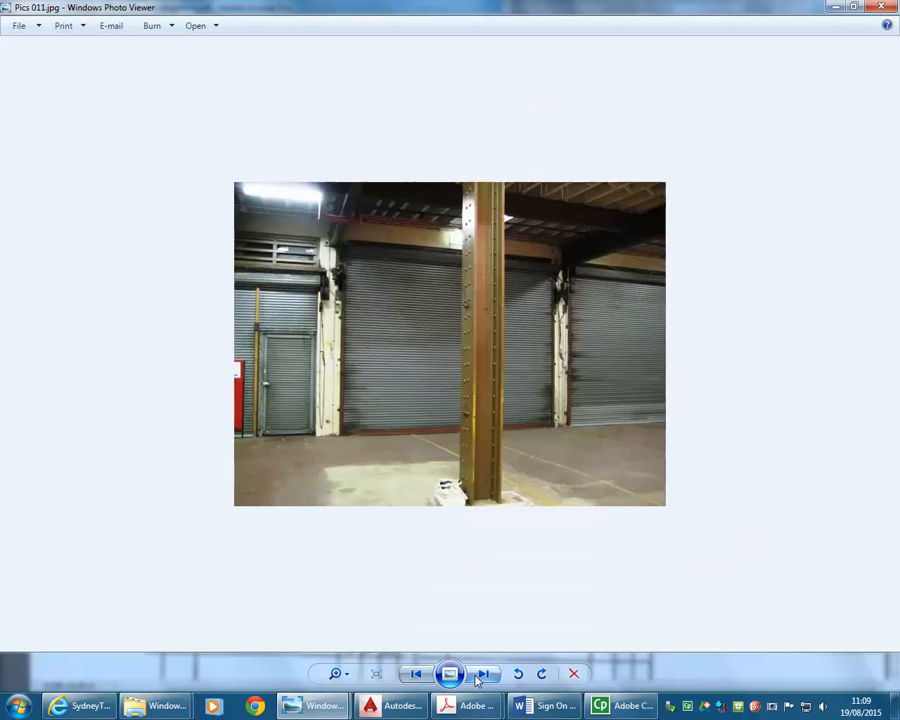
pyautogui.click(478, 674)
pyautogui.click(478, 674)
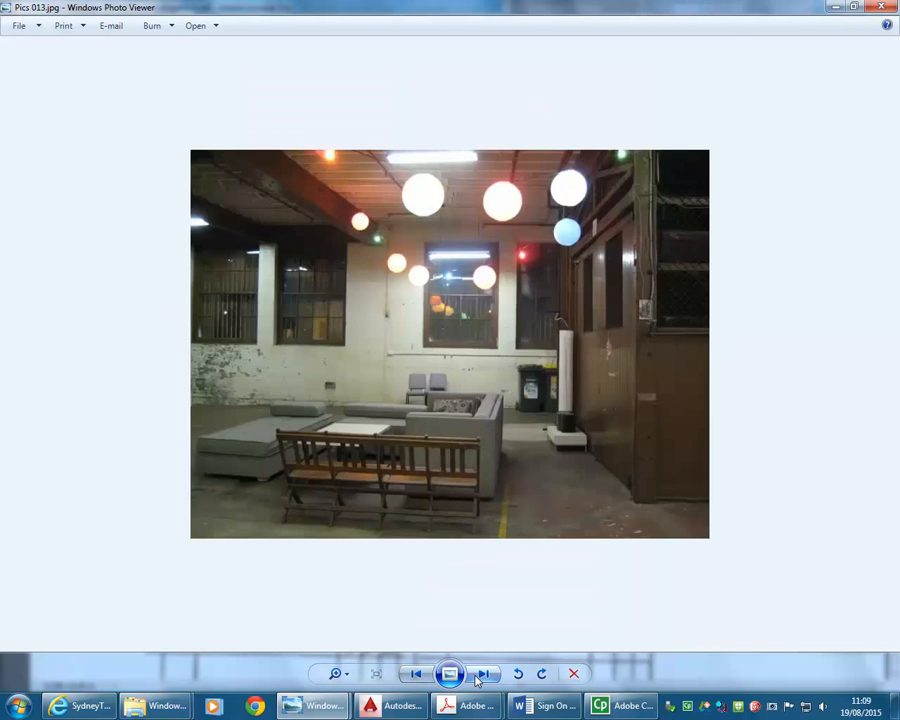
pyautogui.click(478, 676)
pyautogui.click(478, 676)
pyautogui.click(478, 676)
pyautogui.click(478, 678)
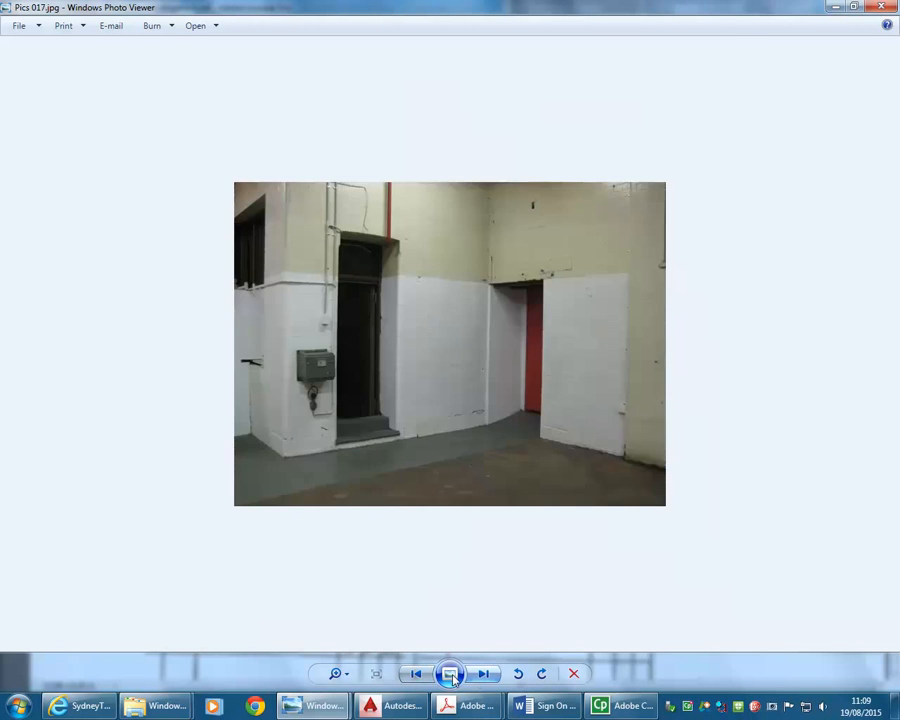
# Step: Return to Pics 012.jpg and examine closely where the steel beam meets the wall beside the windows
pyautogui.click(424, 677)
pyautogui.click(424, 677)
pyautogui.click(424, 677)
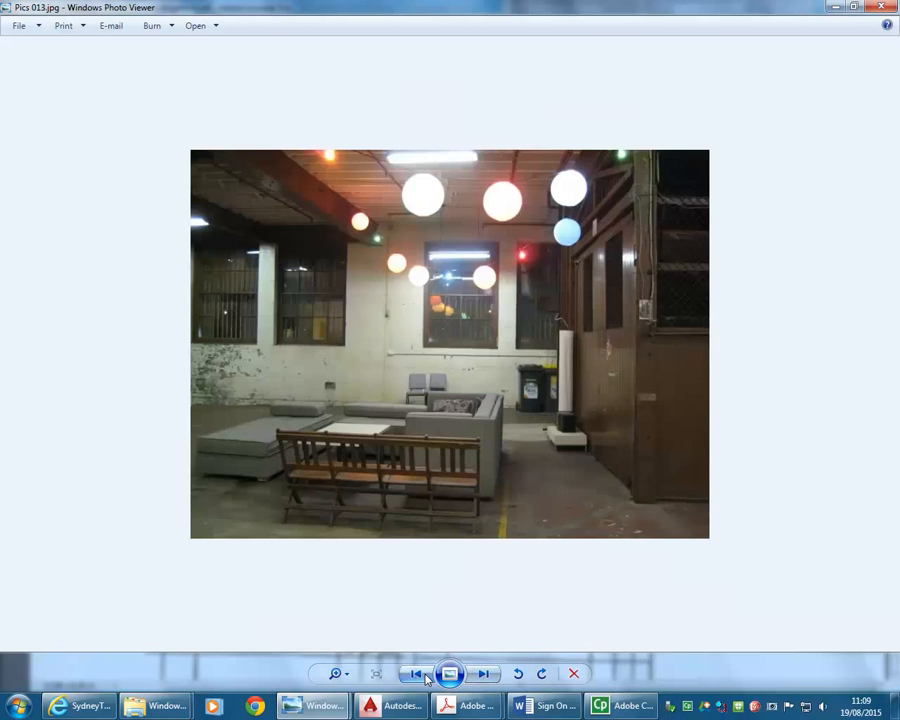
pyautogui.click(424, 677)
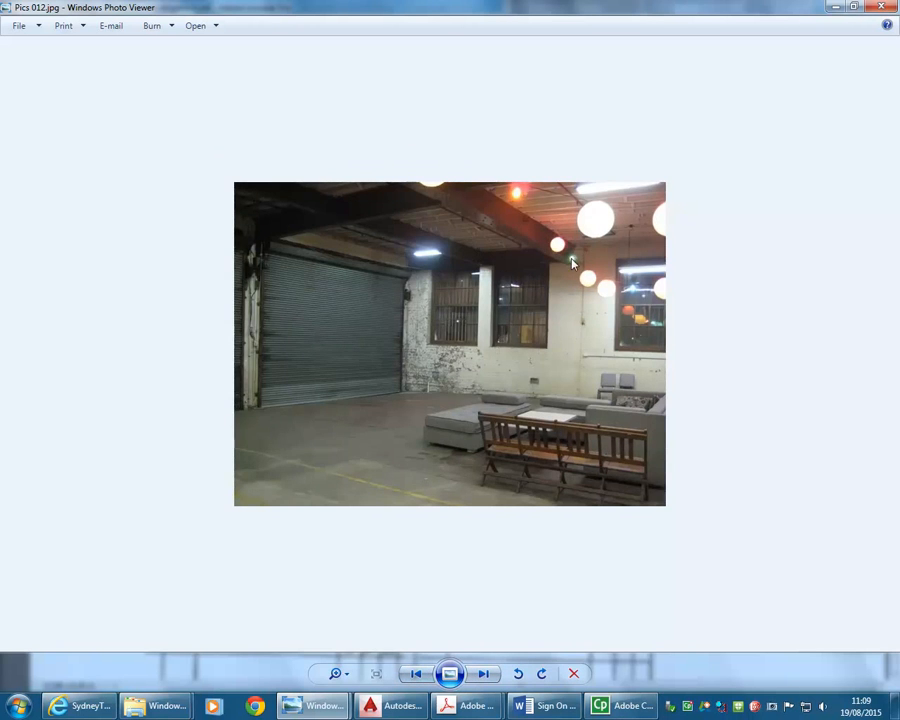
pyautogui.scroll(4, 671, 240)
pyautogui.scroll(1, 652, 230)
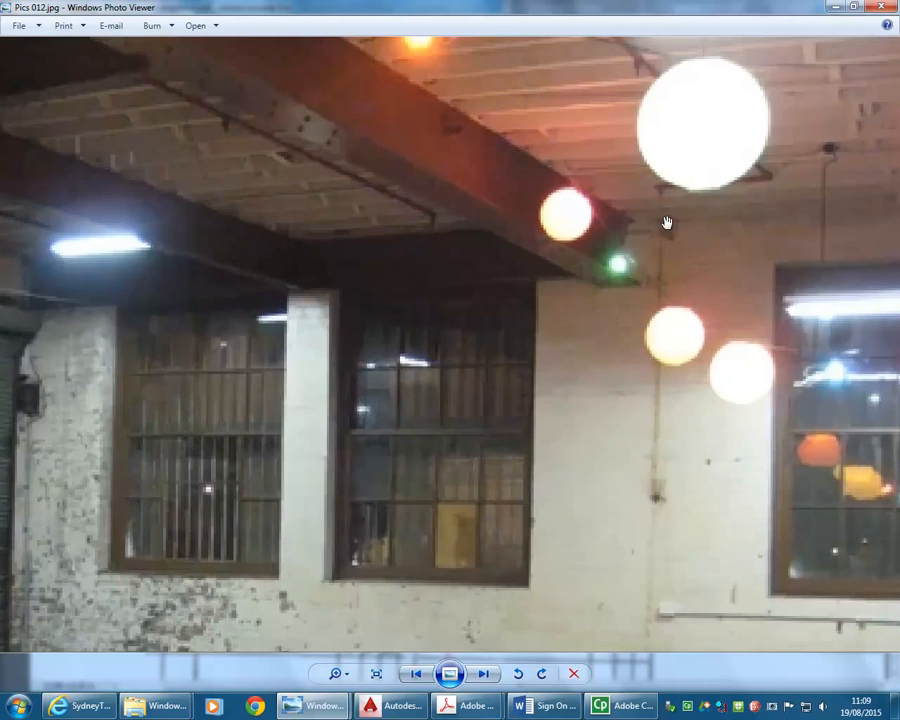
pyautogui.scroll(2, 705, 212)
pyautogui.scroll(2, 650, 210)
pyautogui.scroll(-8, 570, 230)
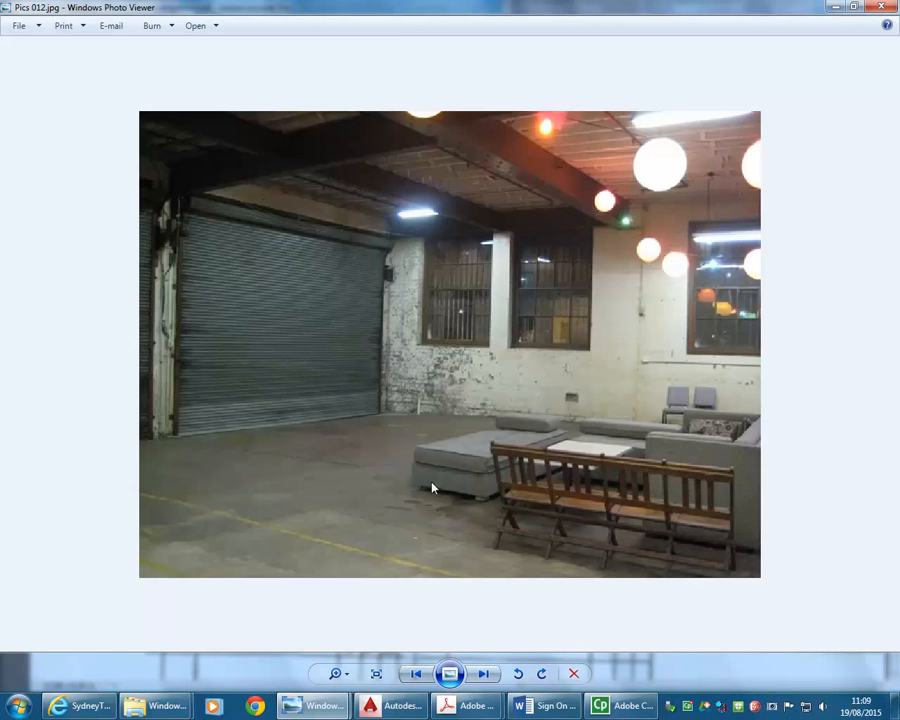
# Step: Look through the following interior photos up to the ceiling beams and joists in Pics 035.jpg
pyautogui.click(483, 673)
pyautogui.click(483, 673)
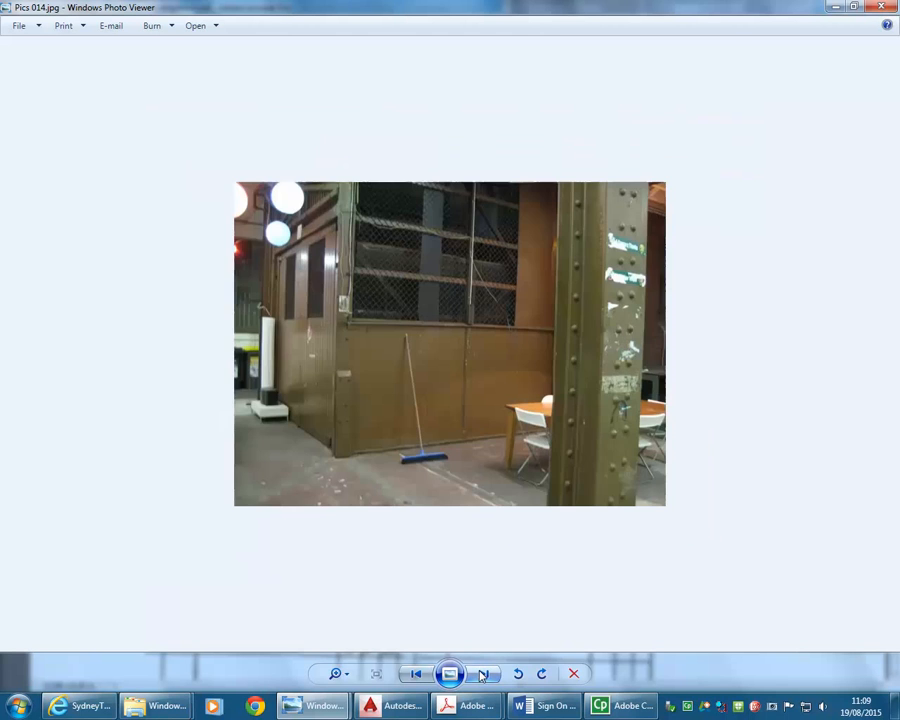
pyautogui.click(483, 673)
pyautogui.click(483, 673)
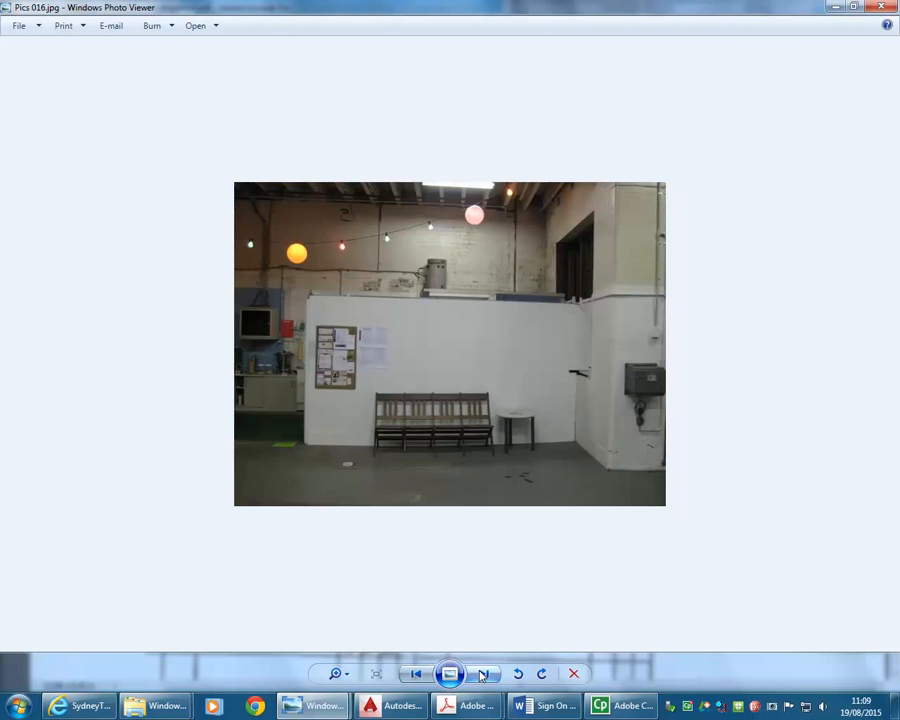
pyautogui.click(483, 673)
pyautogui.click(483, 673)
pyautogui.click(483, 673)
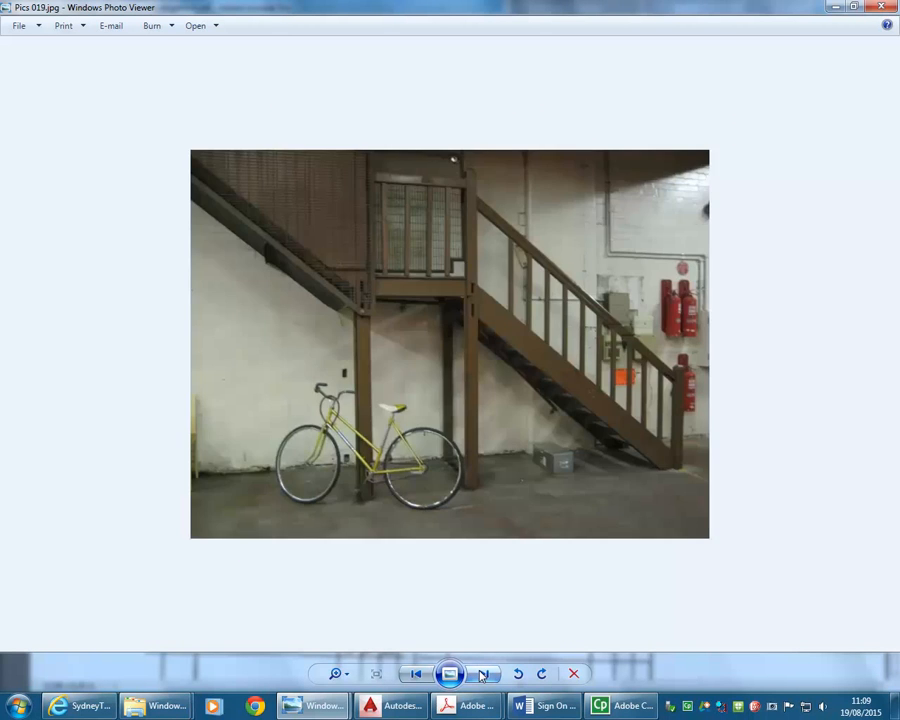
pyautogui.click(483, 673)
pyautogui.click(483, 673)
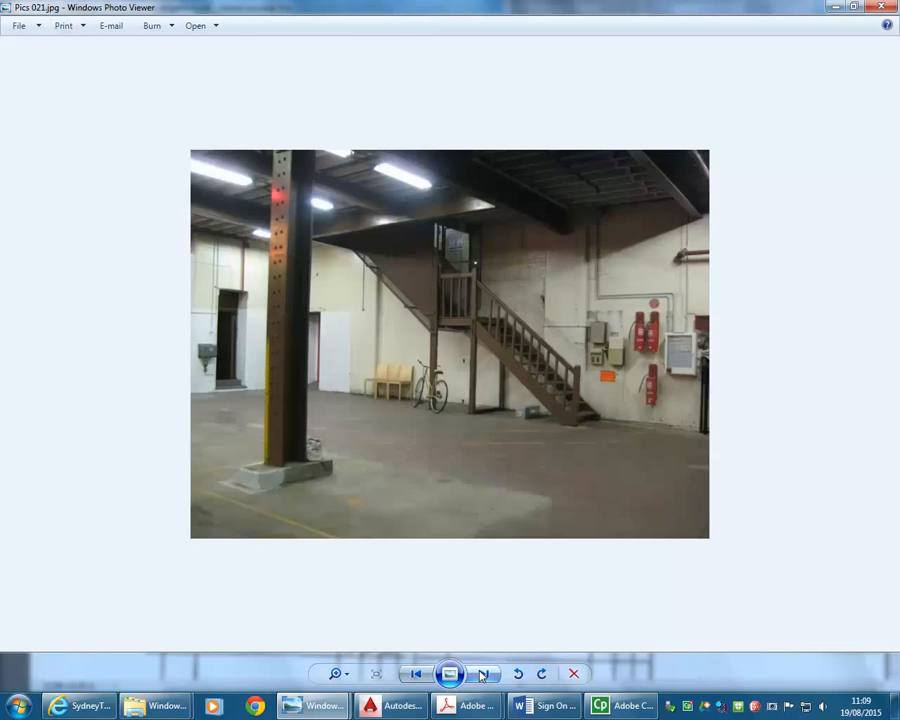
pyautogui.click(483, 673)
pyautogui.click(483, 673)
pyautogui.click(483, 673)
pyautogui.click(483, 673)
pyautogui.click(483, 673)
pyautogui.click(483, 673)
pyautogui.click(483, 673)
pyautogui.click(483, 673)
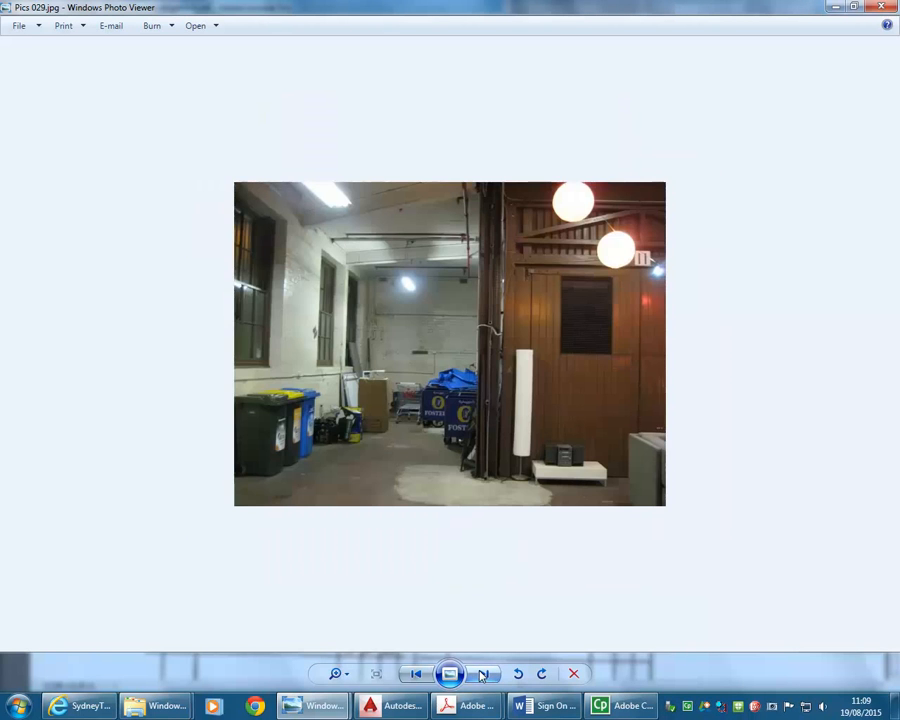
pyautogui.click(483, 673)
pyautogui.click(483, 673)
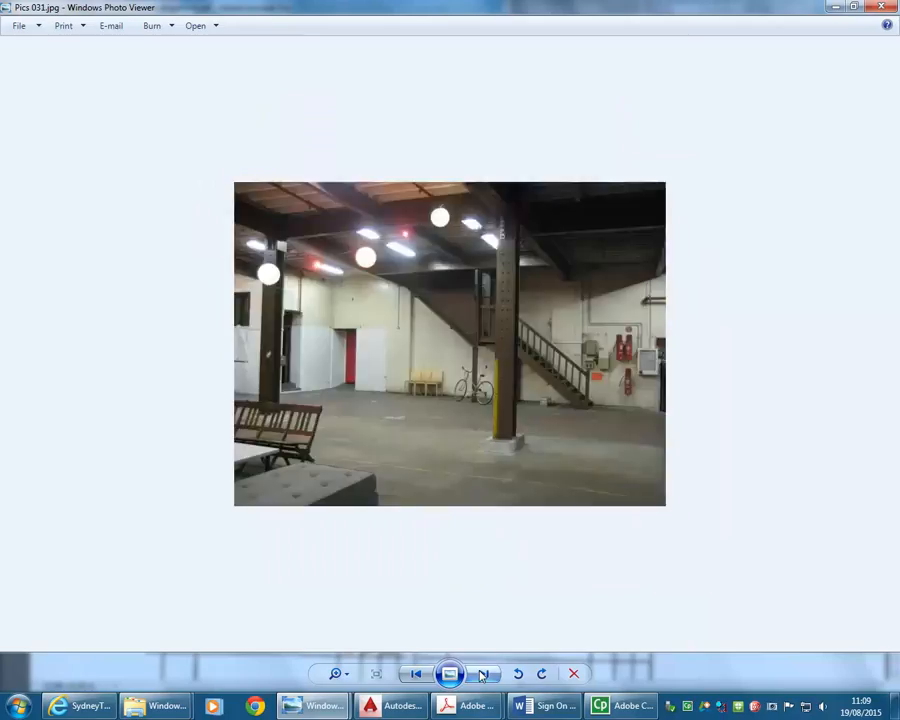
pyautogui.click(483, 673)
pyautogui.click(482, 673)
pyautogui.click(482, 673)
pyautogui.click(482, 673)
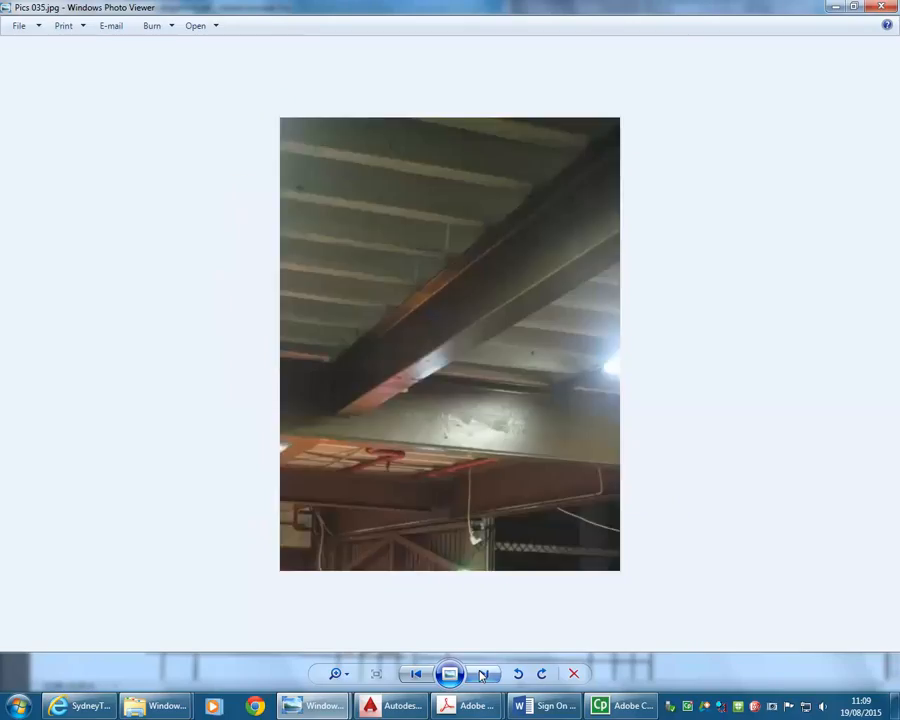
# Step: Look forward through the interior photos from Pics 035.jpg to the riveted steel column in Pics 046.jpg
pyautogui.click(482, 673)
pyautogui.click(482, 673)
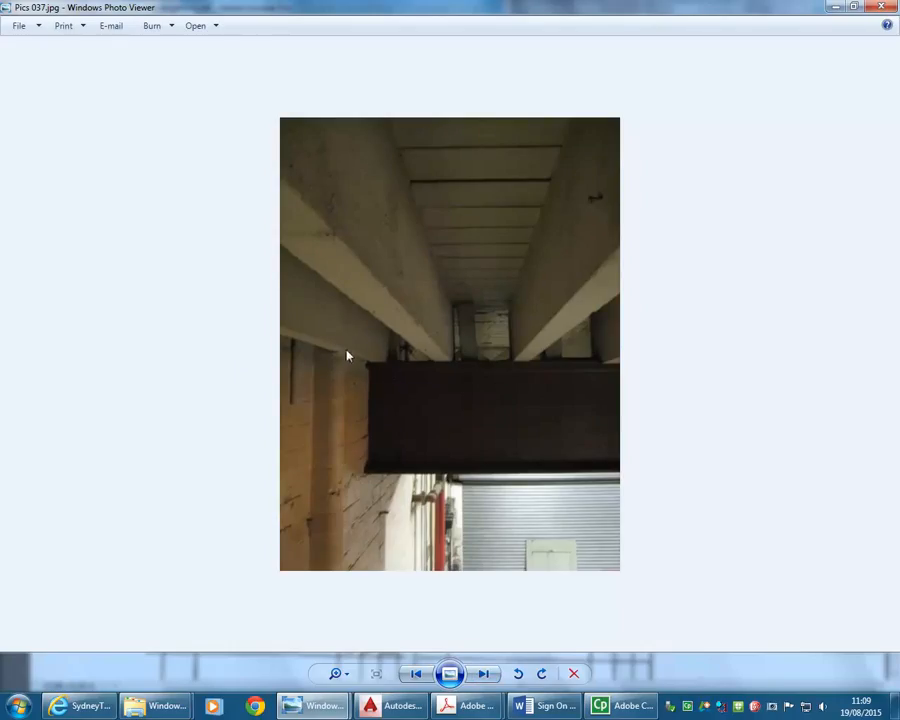
pyautogui.click(482, 673)
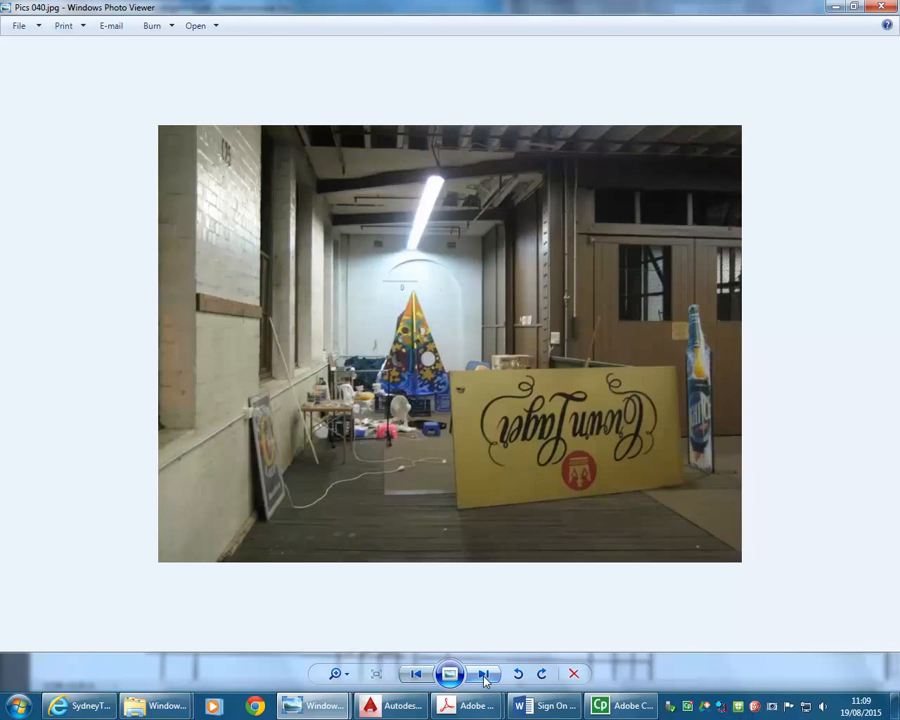
pyautogui.click(484, 675)
pyautogui.click(484, 675)
pyautogui.click(484, 675)
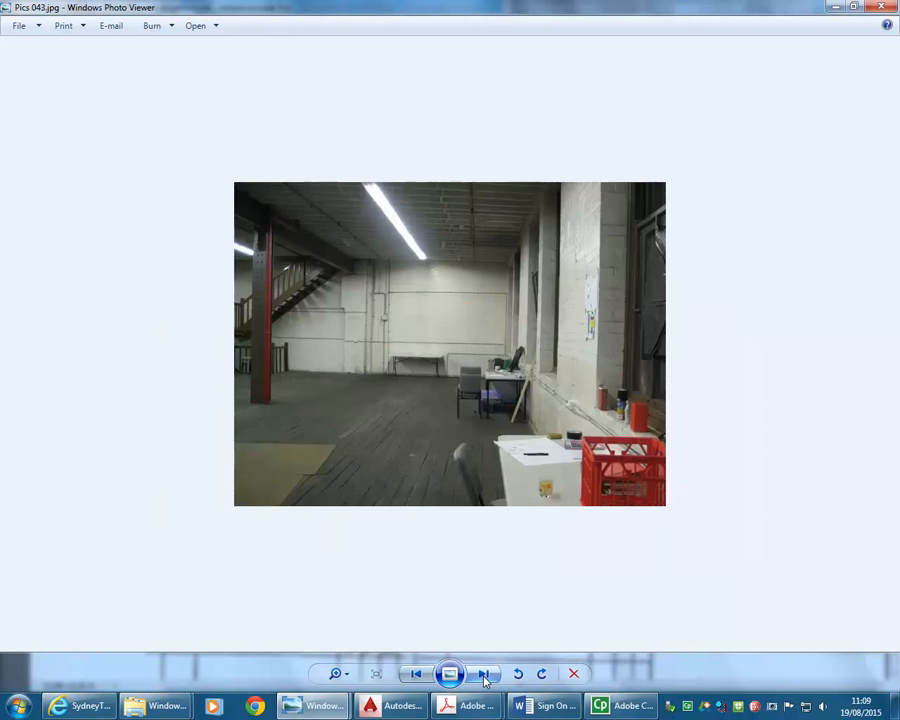
pyautogui.click(484, 675)
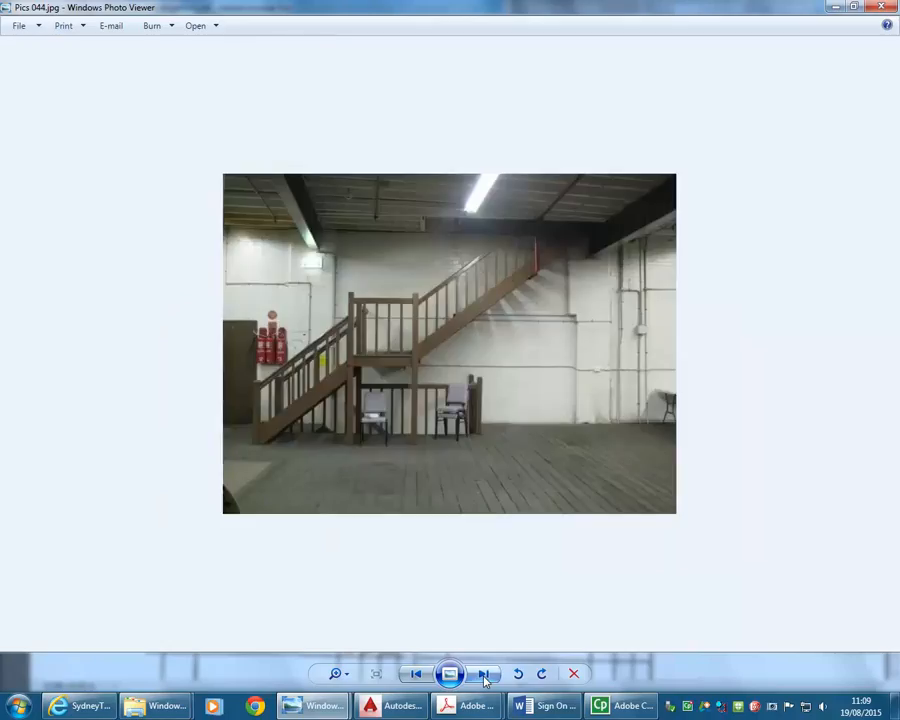
pyautogui.click(484, 675)
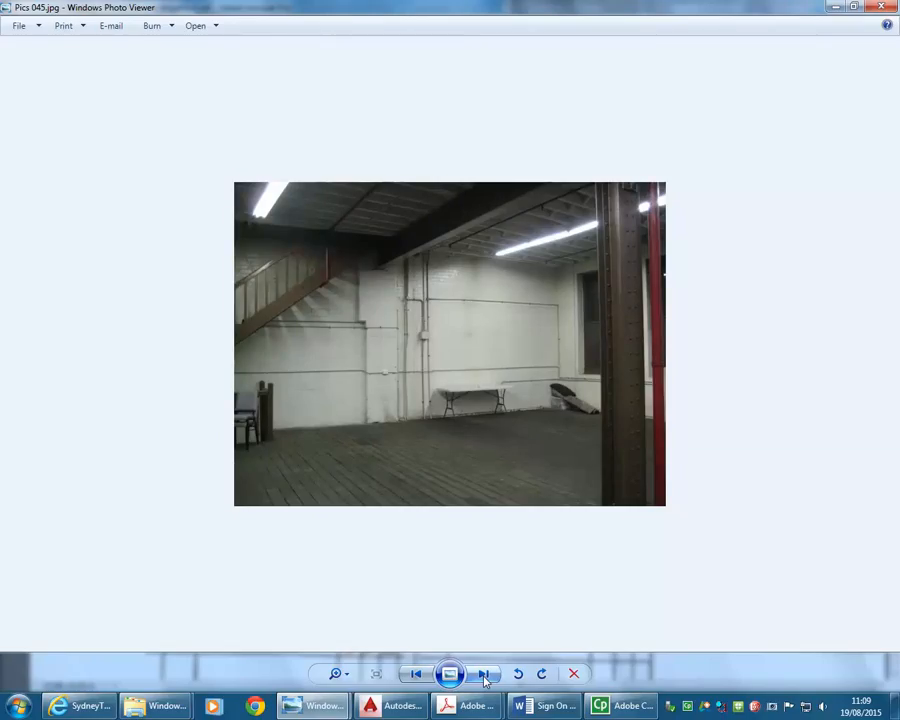
pyautogui.click(484, 675)
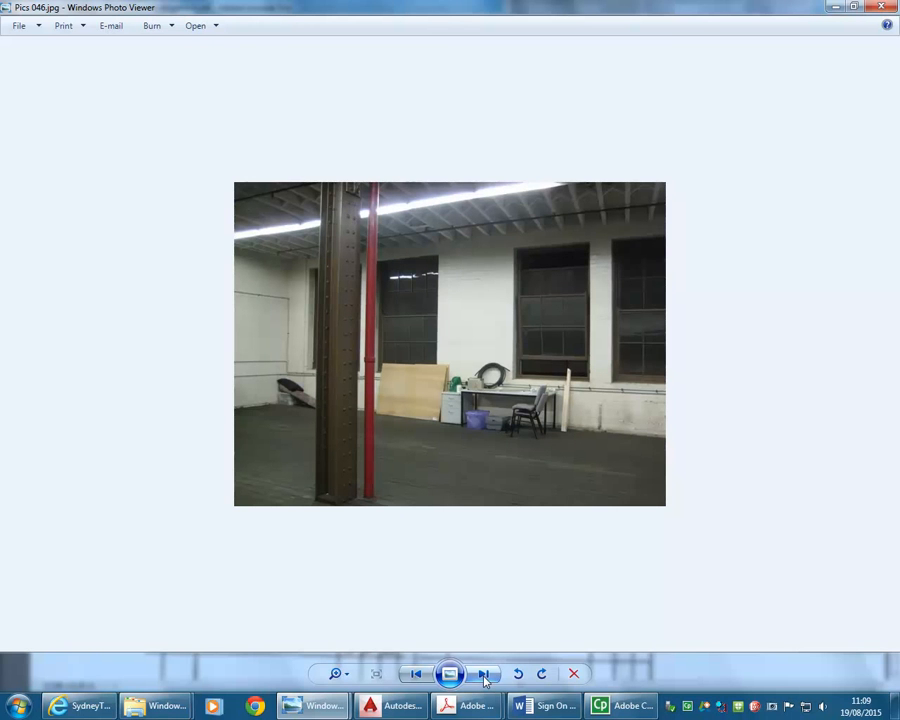
# Step: Examine closely the riveted steel column and the ceiling joists behind it in Pics 046.jpg
pyautogui.scroll(4, 251, 244)
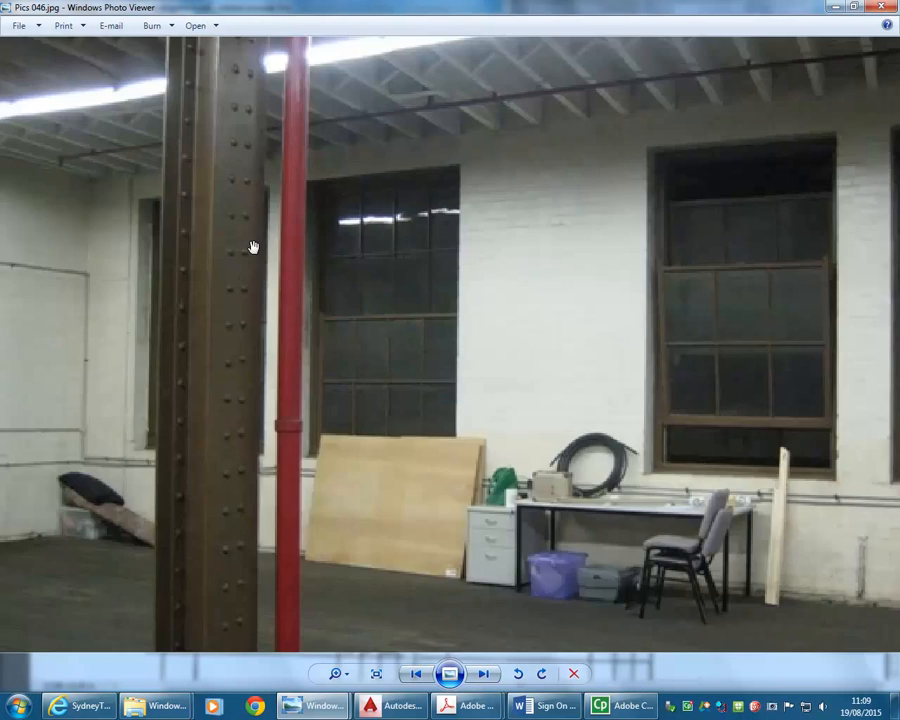
pyautogui.moveTo(221, 241); pyautogui.dragTo(309, 324)
pyautogui.scroll(2, 142, 222)
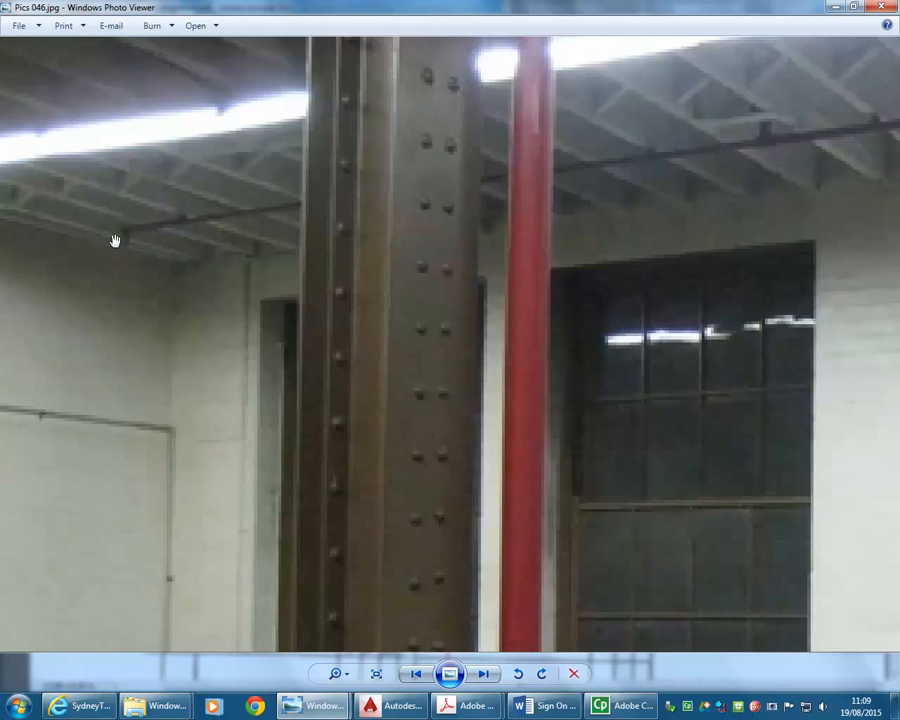
pyautogui.scroll(-5, 113, 241)
pyautogui.scroll(-2, 113, 246)
# Step: Move on to Pics 048.jpg and examine closely how the ceiling joists meet the walls above the corner windows
pyautogui.click(484, 674)
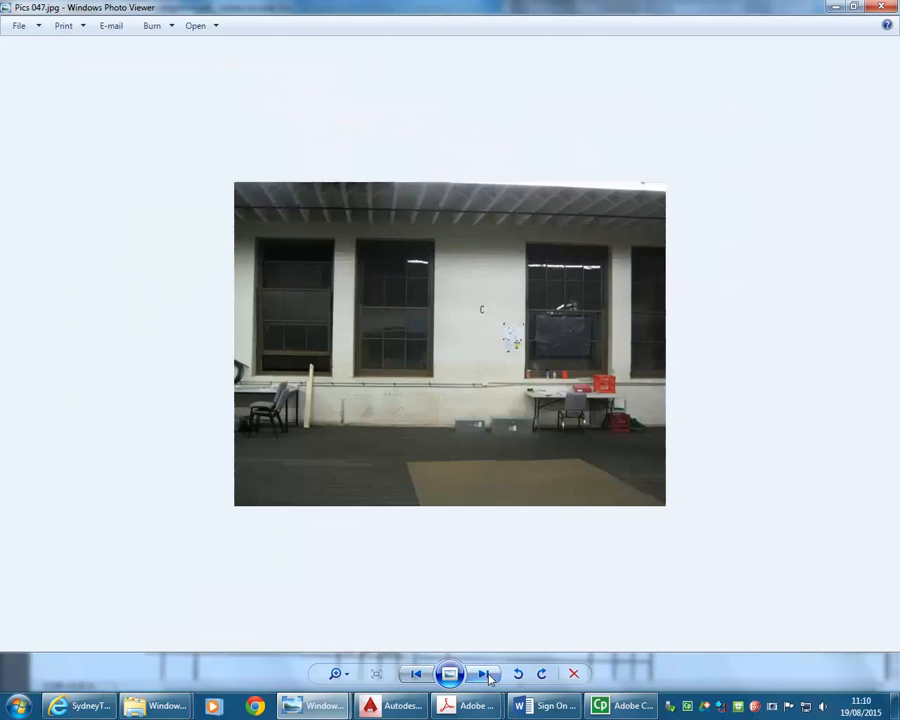
pyautogui.click(487, 675)
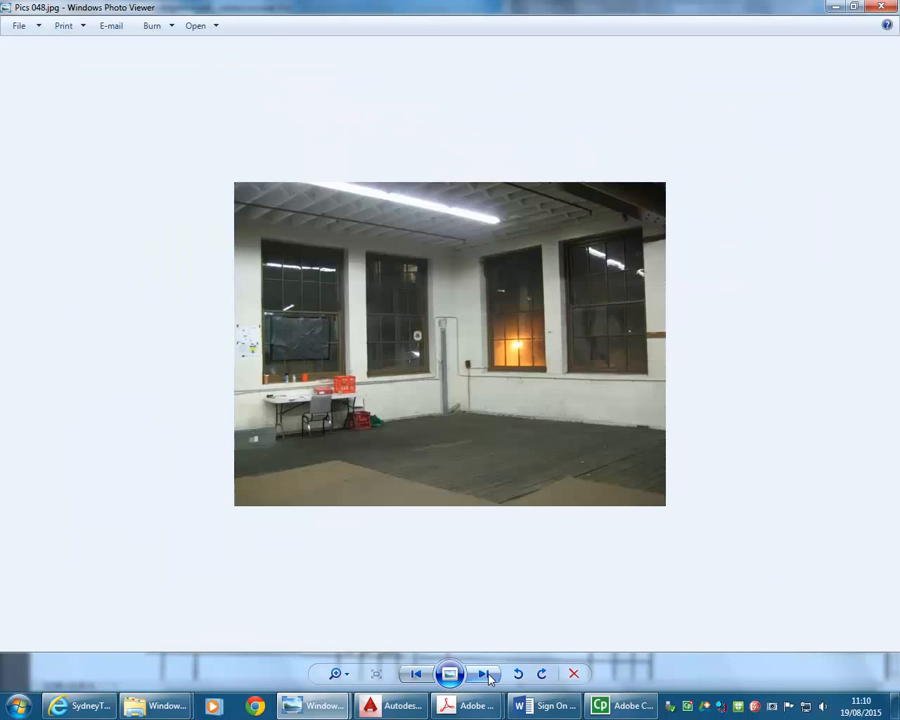
pyautogui.scroll(3, 490, 155)
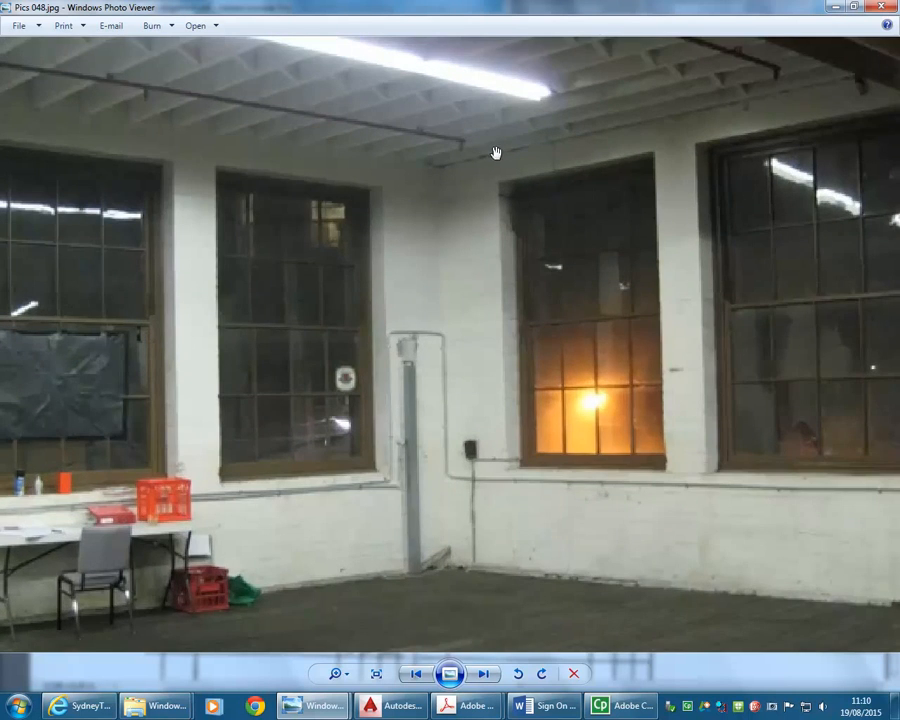
pyautogui.scroll(2, 497, 154)
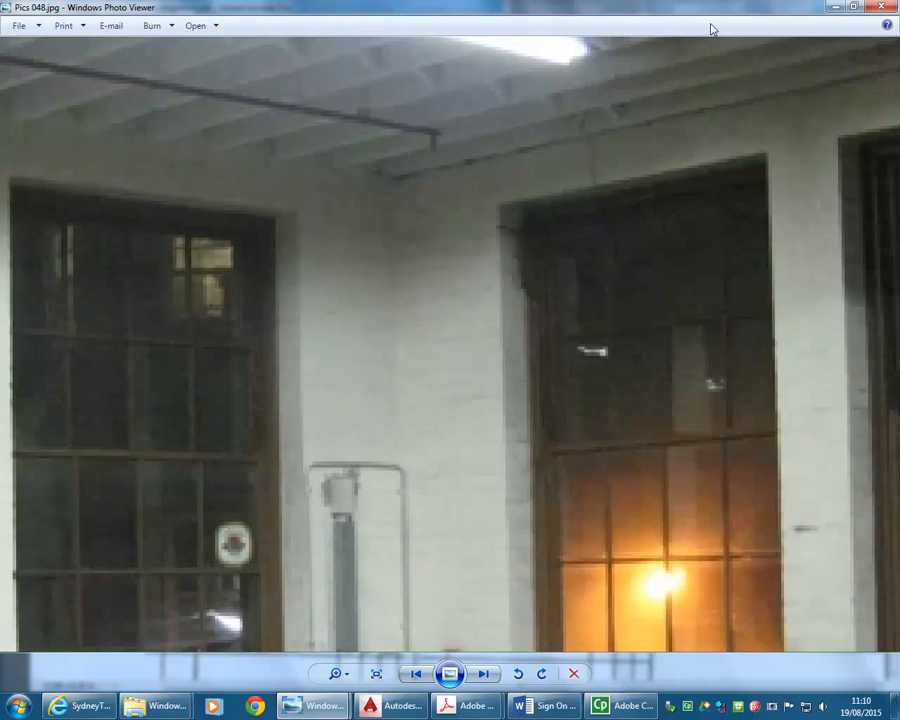
pyautogui.scroll(-3, 400, 100)
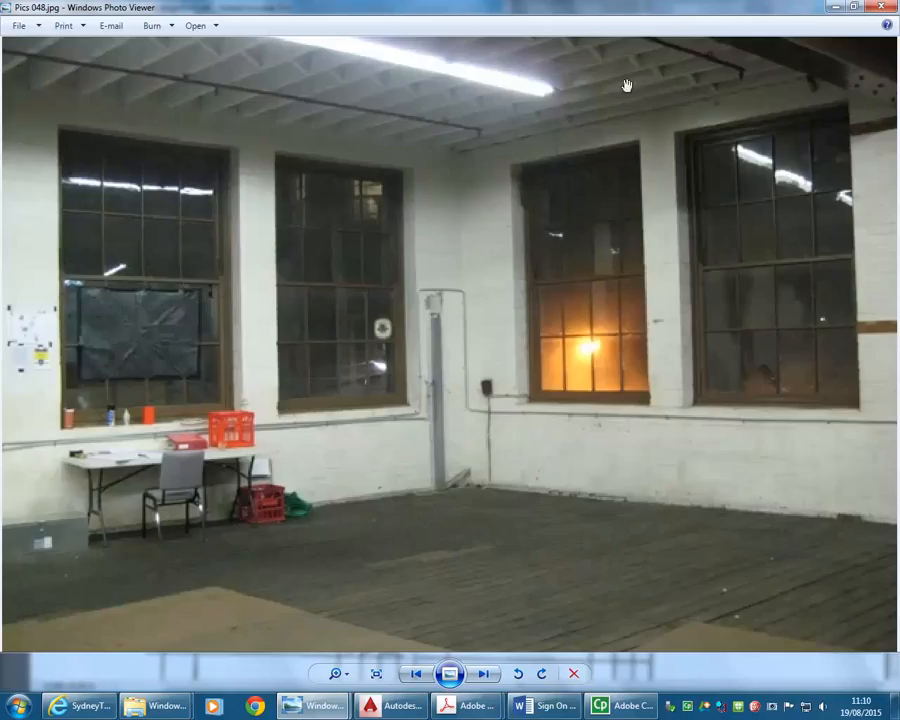
pyautogui.scroll(-3, 520, 118)
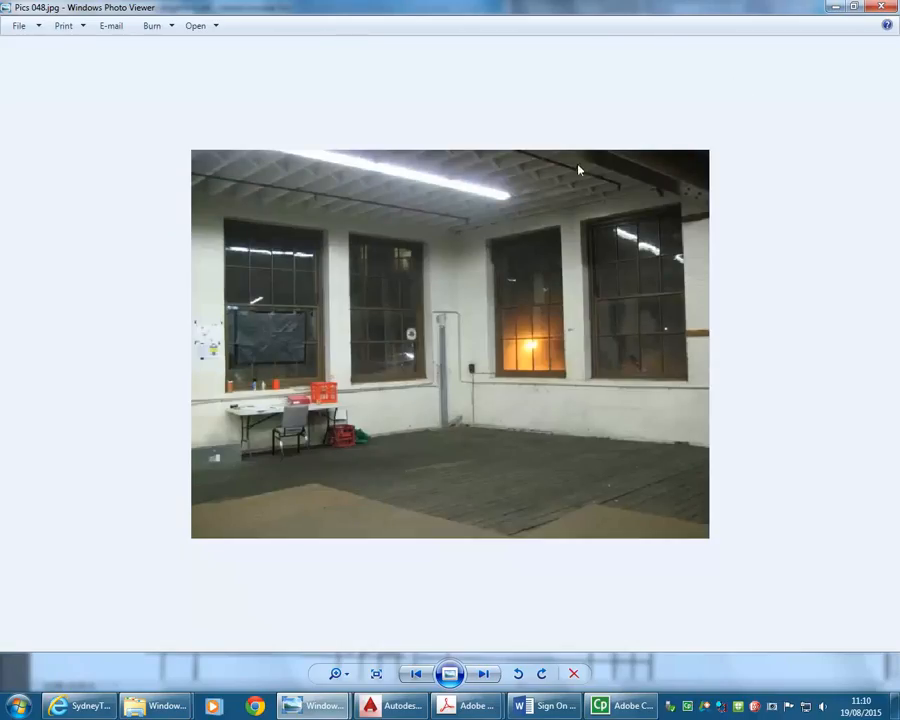
pyautogui.scroll(3, 574, 172)
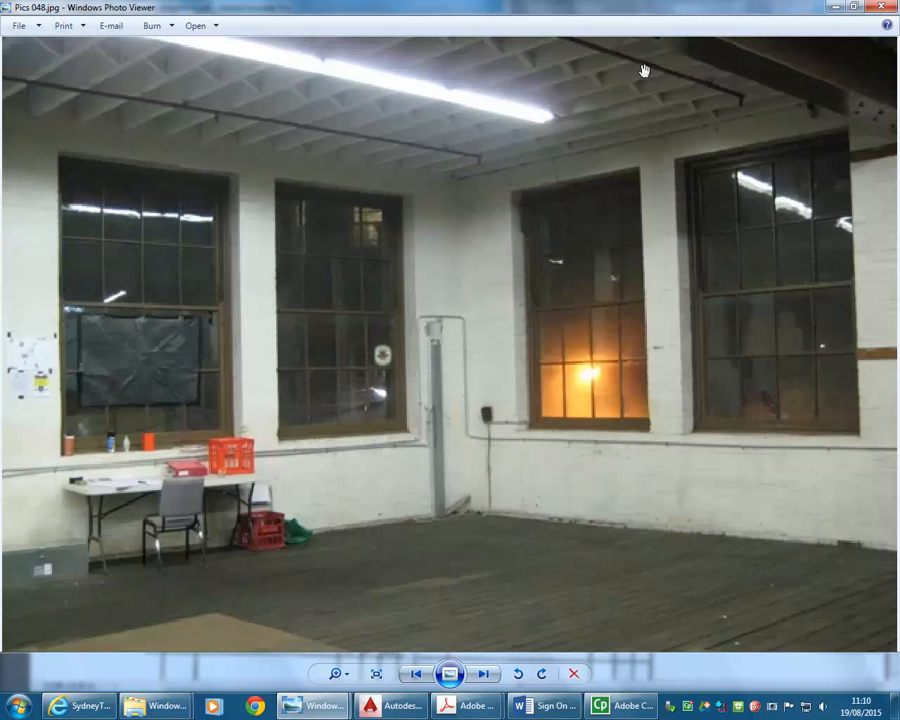
pyautogui.scroll(-3, 512, 226)
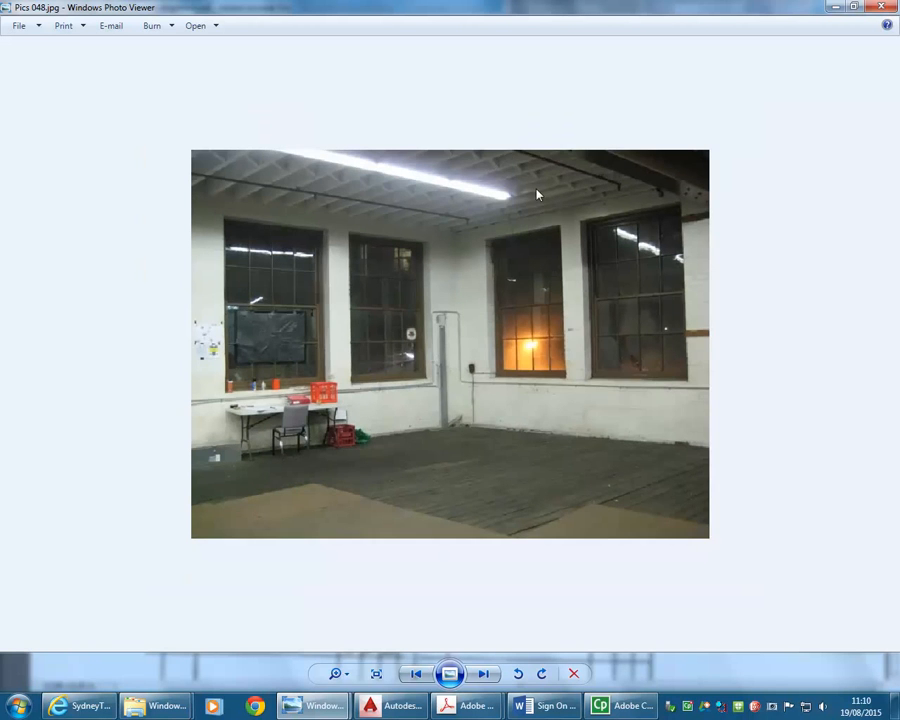
pyautogui.scroll(-1, 537, 194)
# Step: Put the photos and reference PDF away, return to the AutoCAD drawing and make A-STRUCT-JOIST the current layer
pyautogui.click(830, 7)
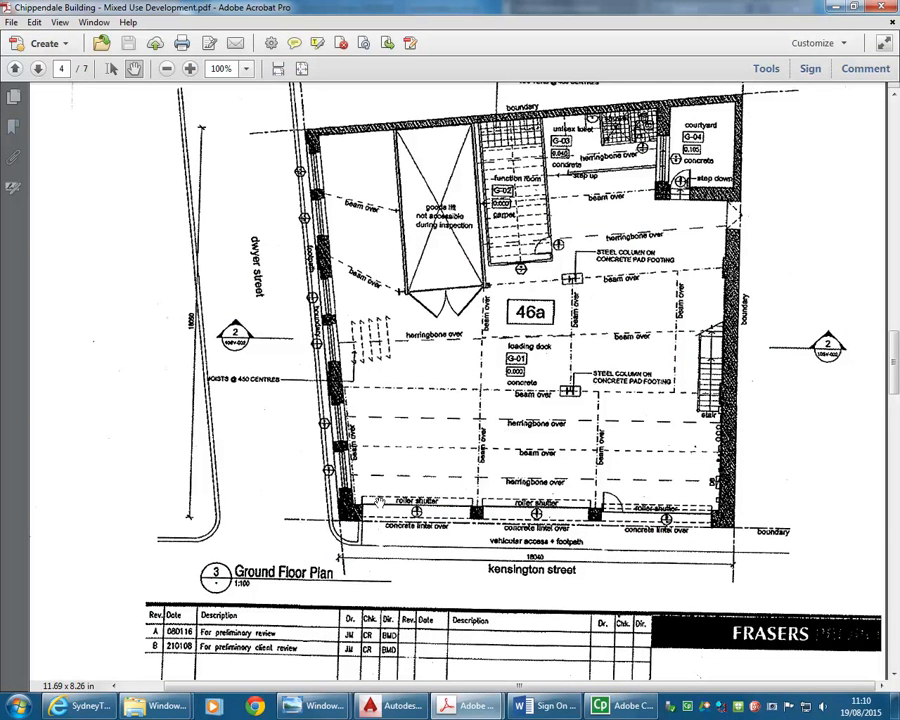
pyautogui.click(836, 7)
pyautogui.moveTo(380, 382); pyautogui.dragTo(452, 324, button='middle')
pyautogui.scroll(3, 250, 422)
pyautogui.scroll(4, 228, 313)
pyautogui.scroll(2, 332, 277)
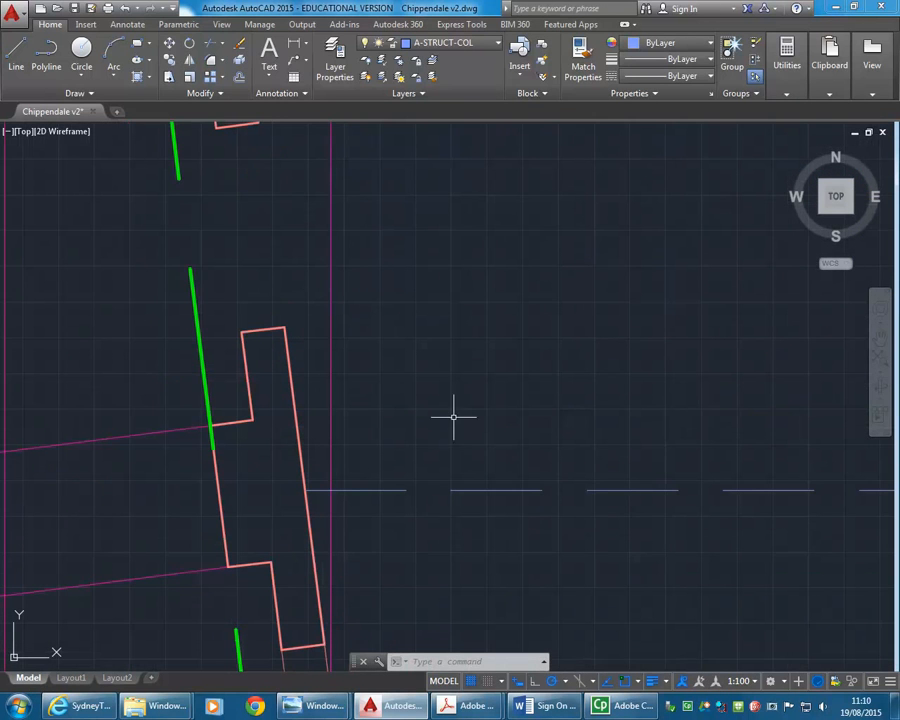
pyautogui.moveTo(468, 411); pyautogui.dragTo(425, 371, button='middle')
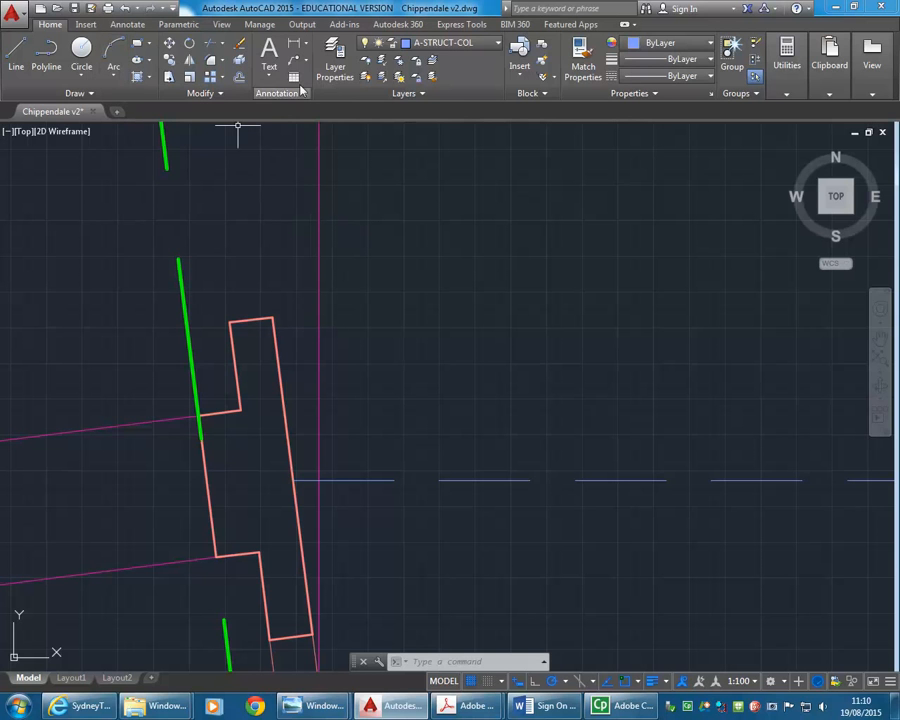
pyautogui.click(446, 44)
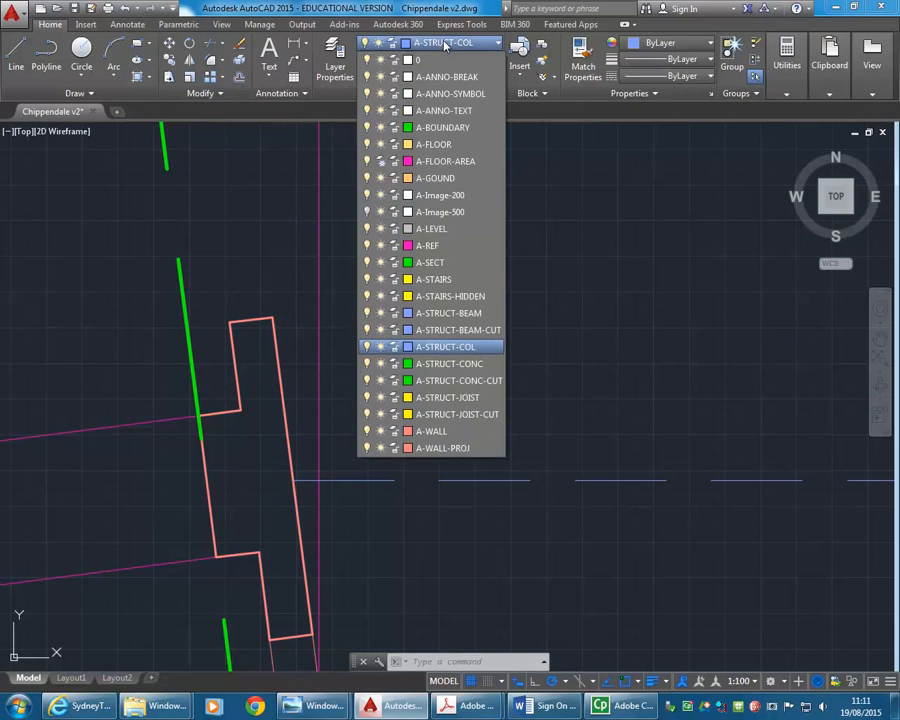
pyautogui.click(453, 406)
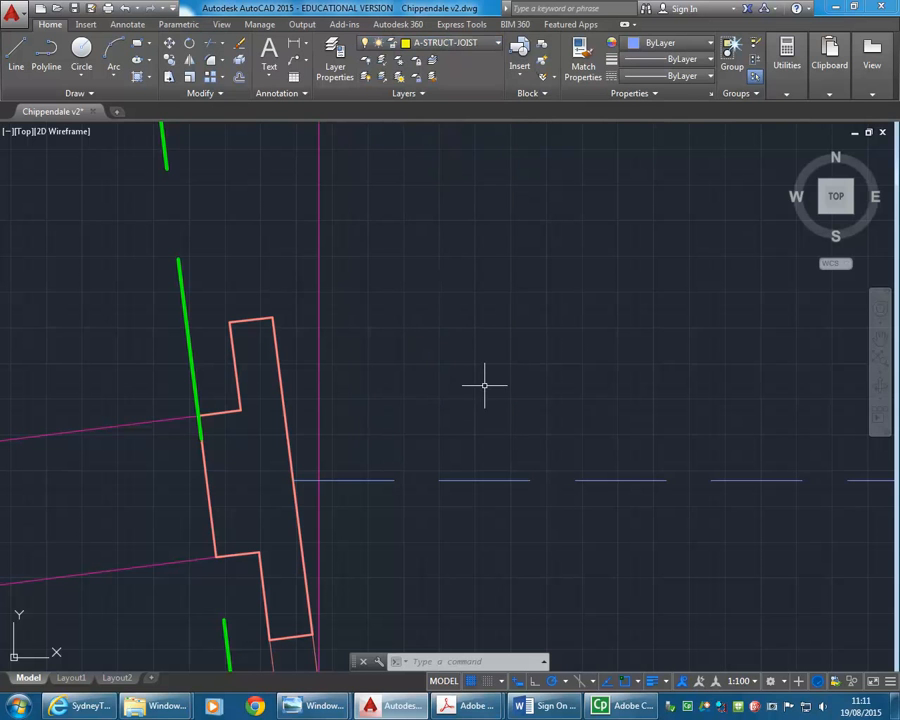
# Step: Offset the inner face of the small pier midway along the lower plan's west wall by 50 towards the room
pyautogui.scroll(-6, 470, 392)
pyautogui.scroll(4, 377, 440)
pyautogui.scroll(2, 377, 440)
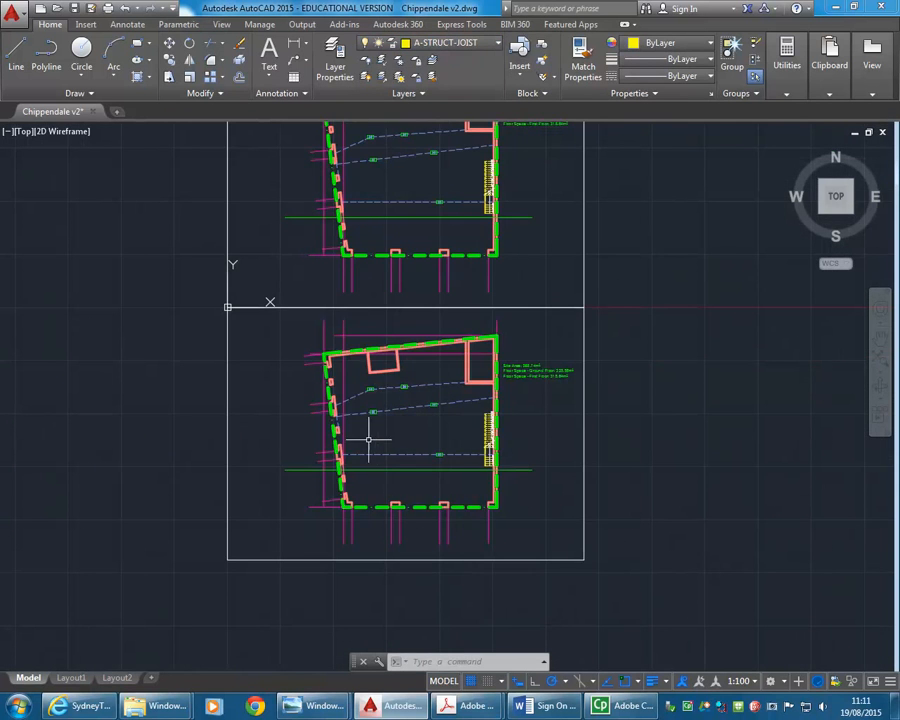
pyautogui.scroll(4, 340, 430)
pyautogui.scroll(3, 340, 430)
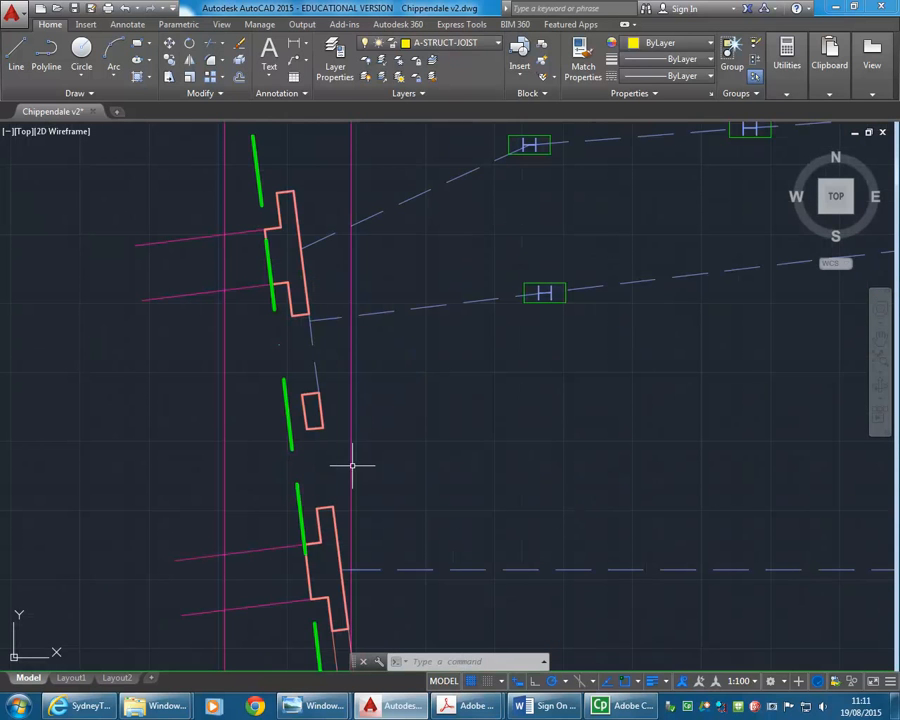
pyautogui.click(238, 78)
pyautogui.write('50')
pyautogui.press('Return')
pyautogui.scroll(2, 335, 420)
pyautogui.click(310, 405)
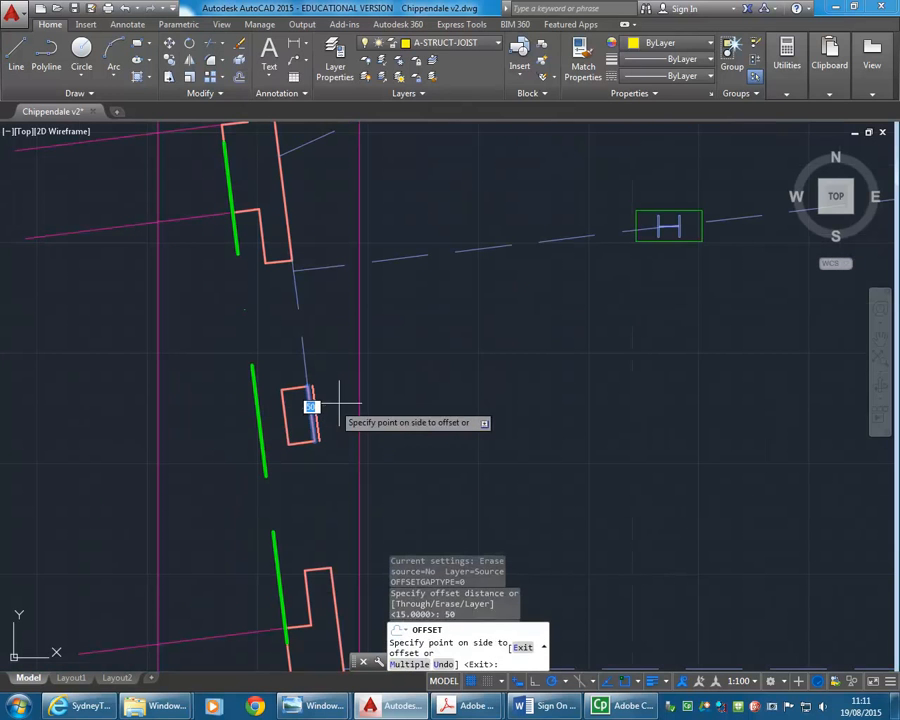
pyautogui.click(305, 412)
pyautogui.press('Return')
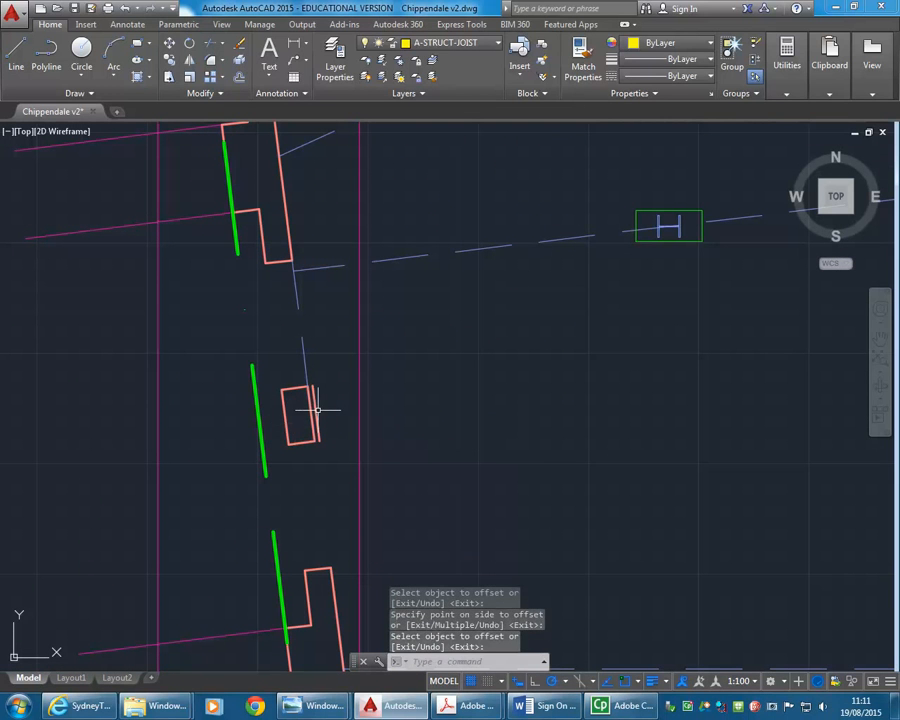
# Step: Move the offset line beside the small west pier to the A-STRUCT-JOIST layer
pyautogui.click(316, 409)
pyautogui.click(311, 420)
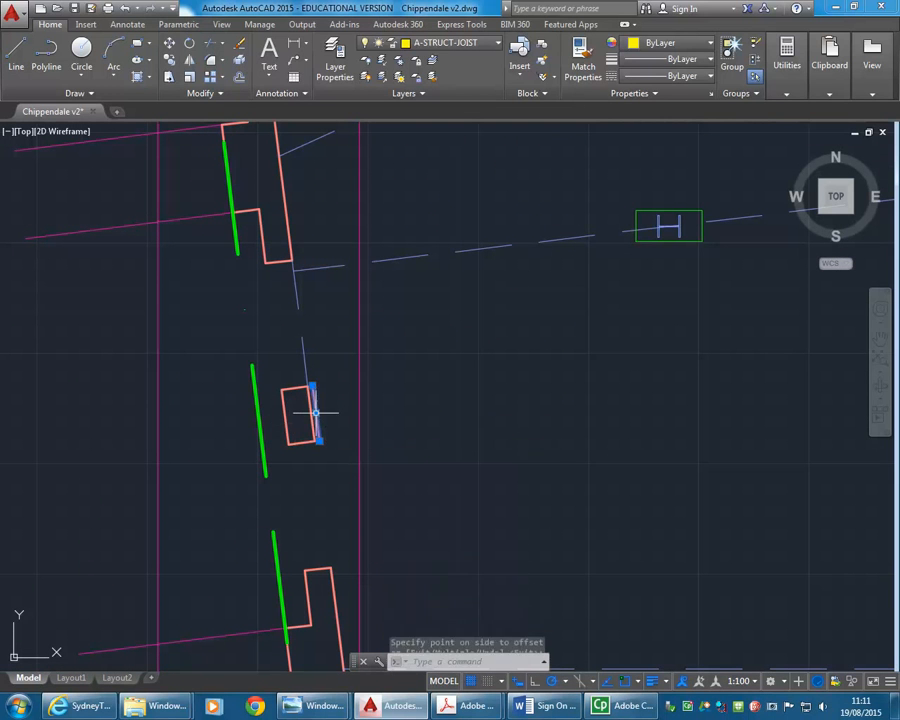
pyautogui.click(445, 45)
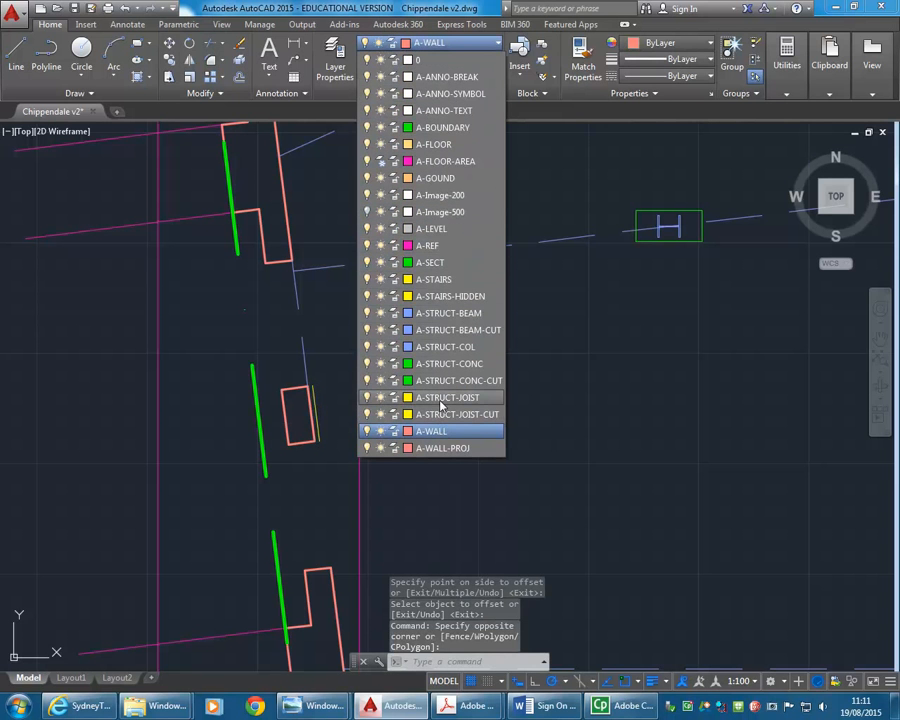
pyautogui.click(440, 398)
pyautogui.scroll(-6, 320, 390)
pyautogui.press('Escape')
pyautogui.press('Escape')
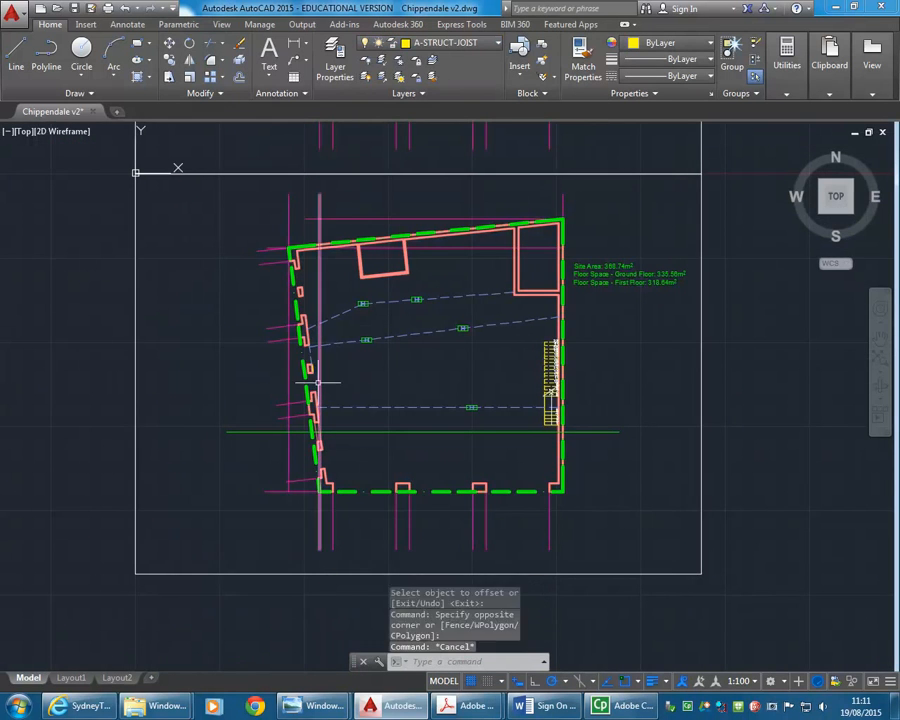
# Step: Extend the joist line at both ends along the west wall to the inner faces of the north wall and southwest corner pier
pyautogui.scroll(2, 325, 413)
pyautogui.moveTo(375, 330); pyautogui.dragTo(360, 362, button='middle')
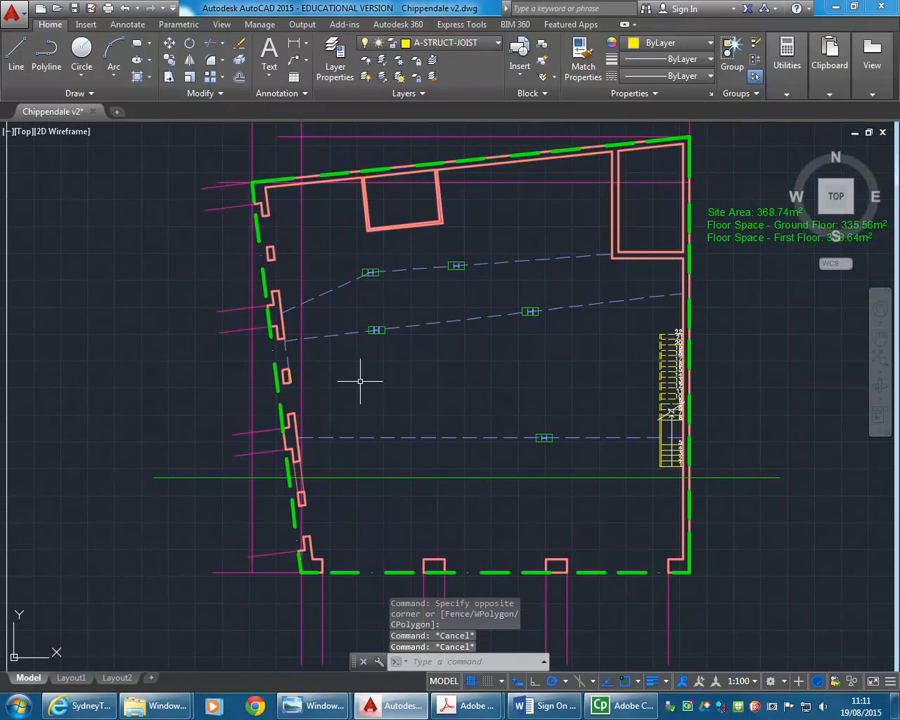
pyautogui.click(221, 44)
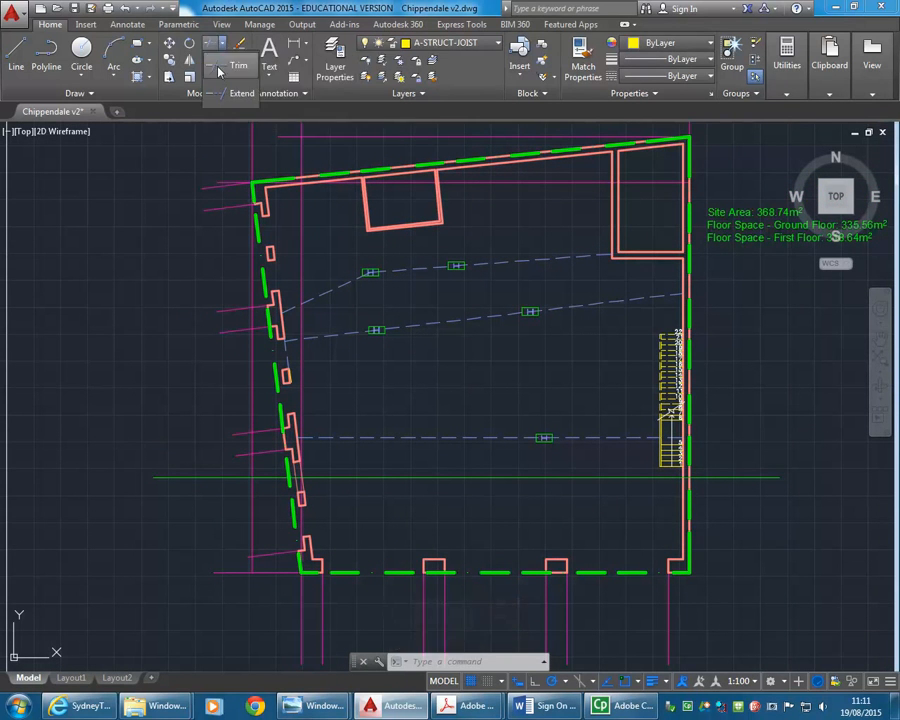
pyautogui.click(216, 93)
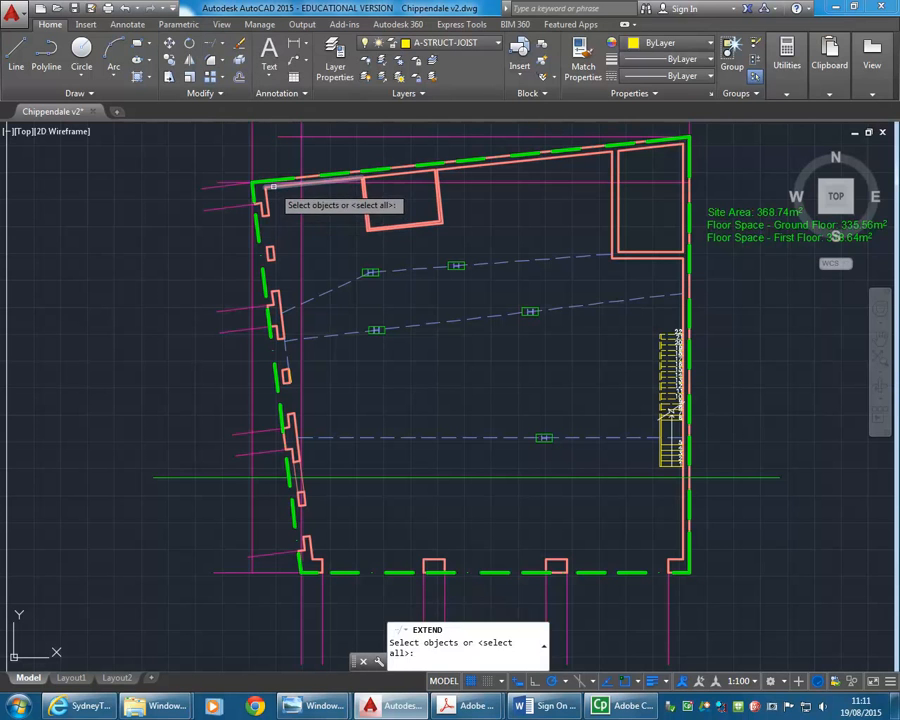
pyautogui.click(272, 185)
pyautogui.click(316, 564)
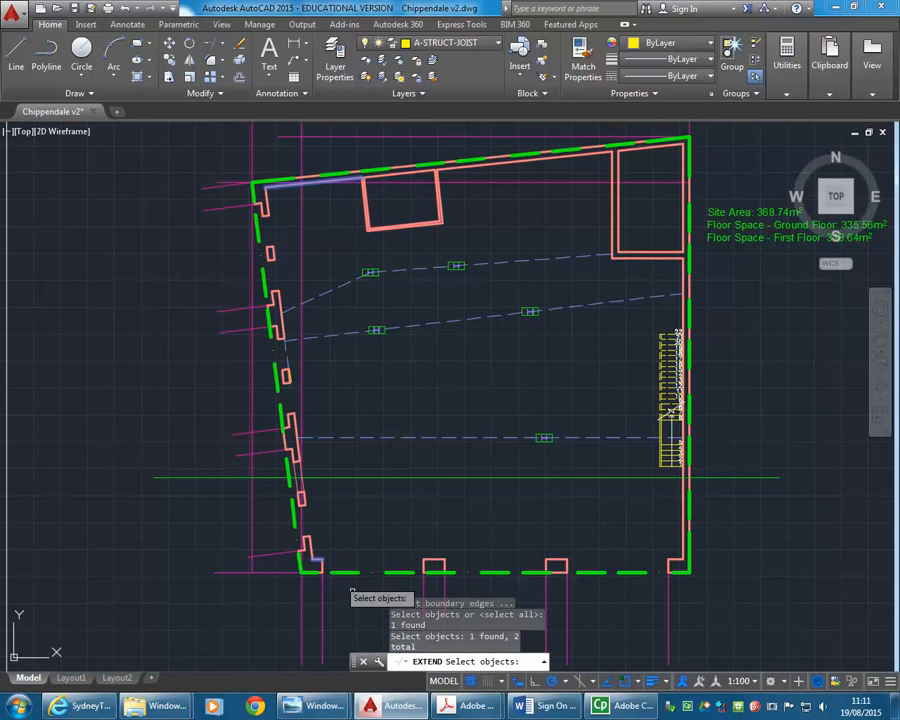
pyautogui.press('Return')
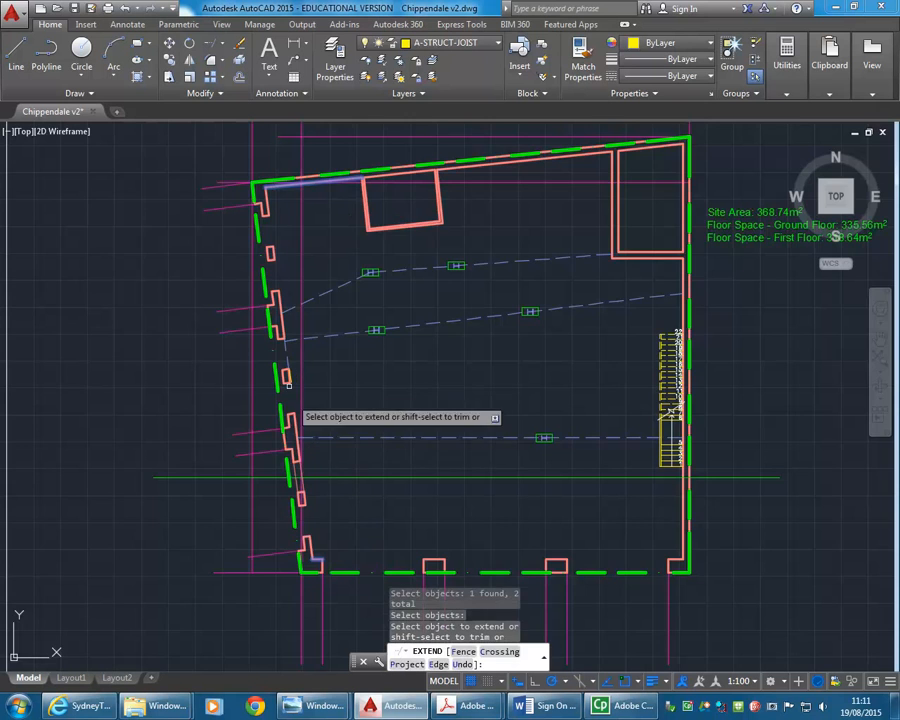
pyautogui.scroll(4, 288, 368)
pyautogui.click(293, 402)
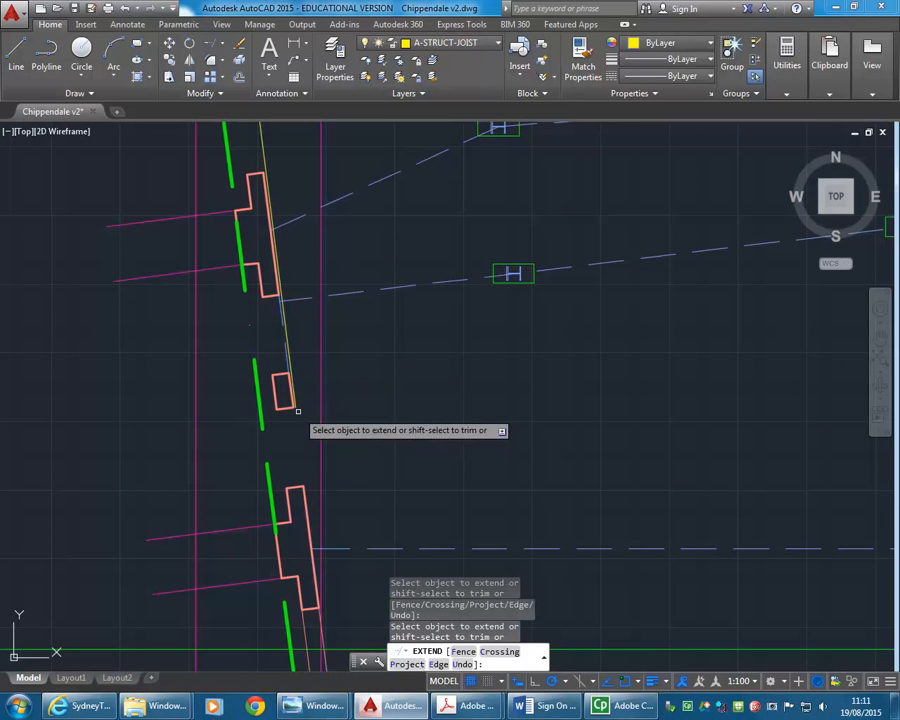
pyautogui.rightClick(392, 357)
pyautogui.click(410, 362)
pyautogui.scroll(-5, 410, 356)
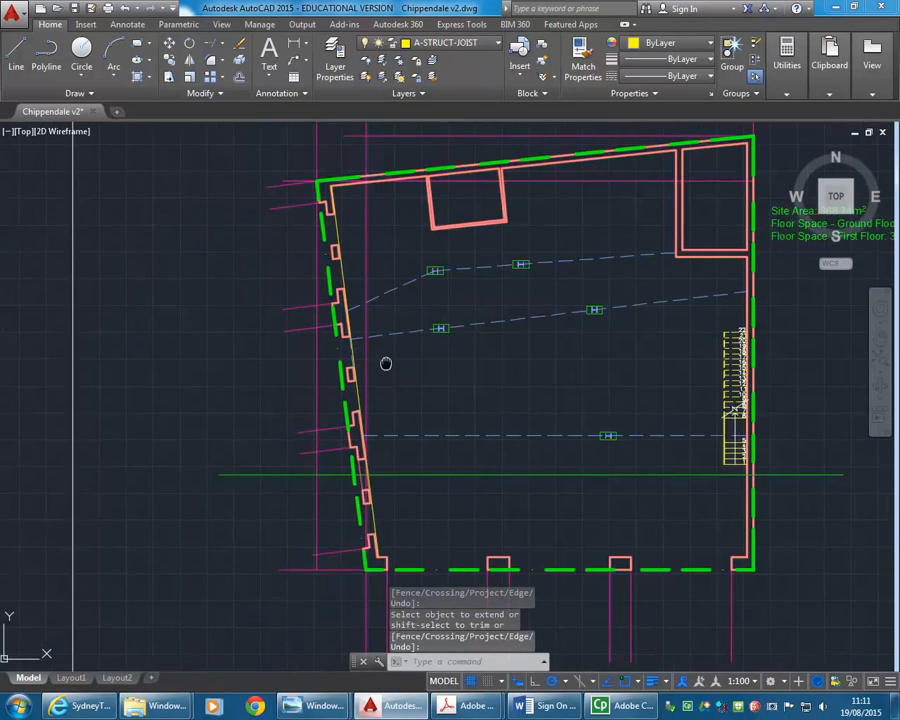
# Step: On layer A-WALL-PROJ, draw a line joining the northwest pier's inner corner to the inner corner of the small pier below it
pyautogui.click(225, 45)
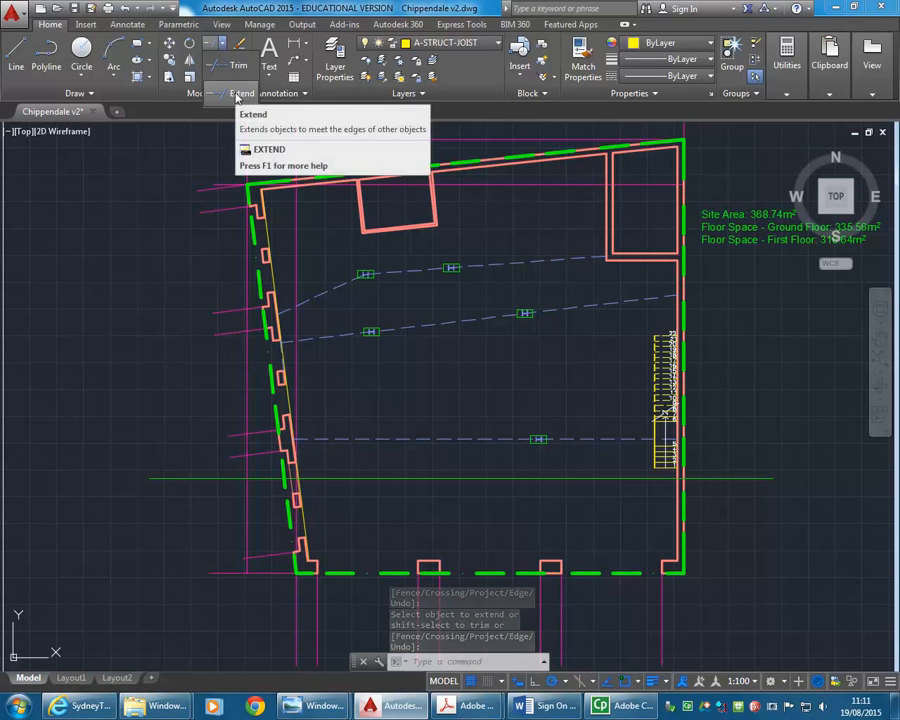
pyautogui.scroll(6, 251, 215)
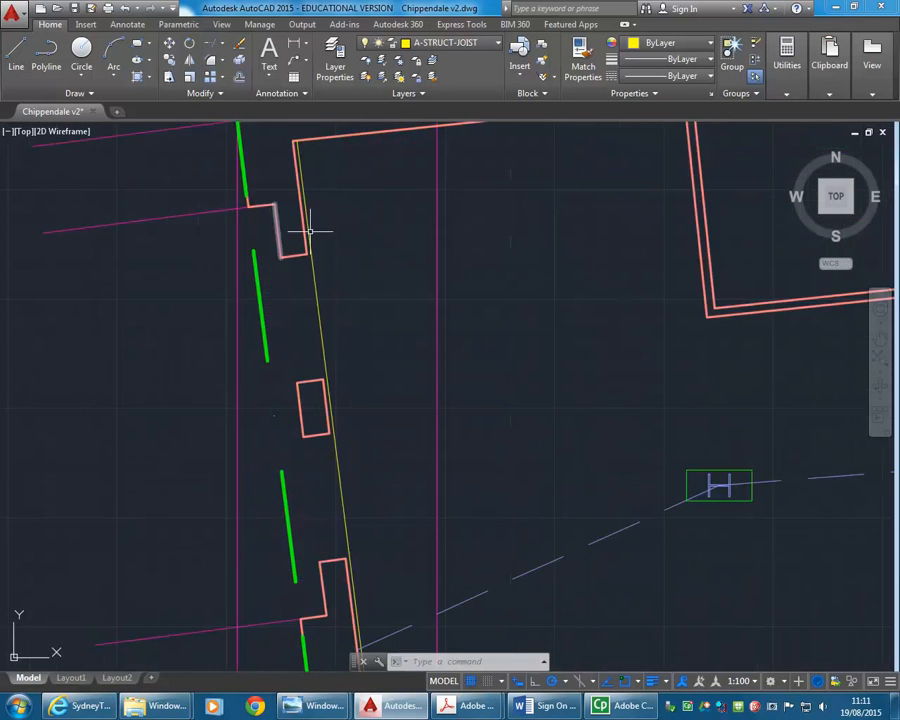
pyautogui.scroll(2, 265, 296)
pyautogui.moveTo(263, 335); pyautogui.dragTo(190, 400, button='middle')
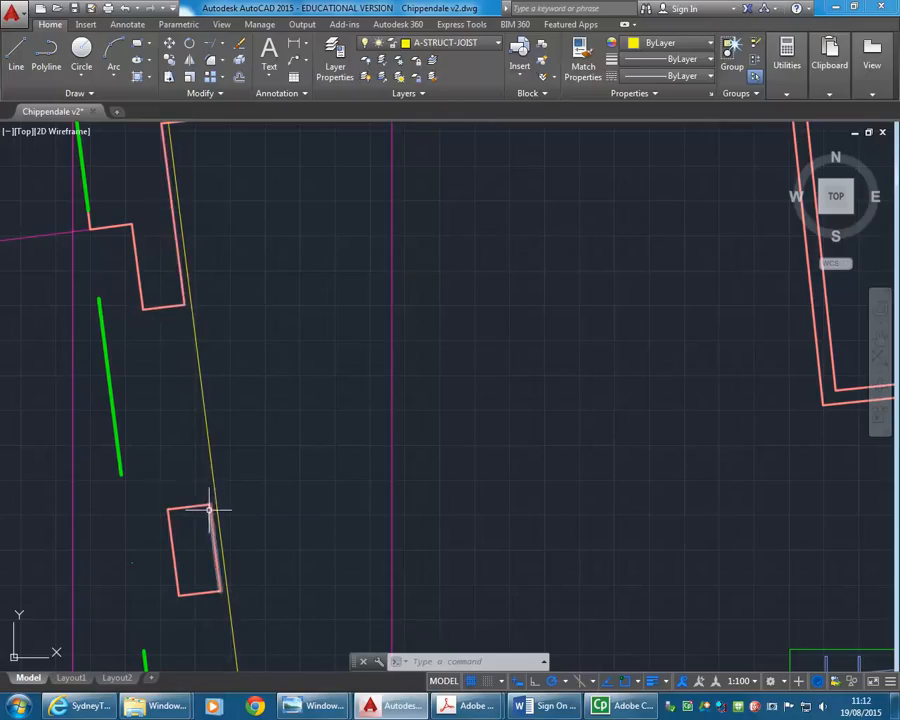
pyautogui.click(426, 47)
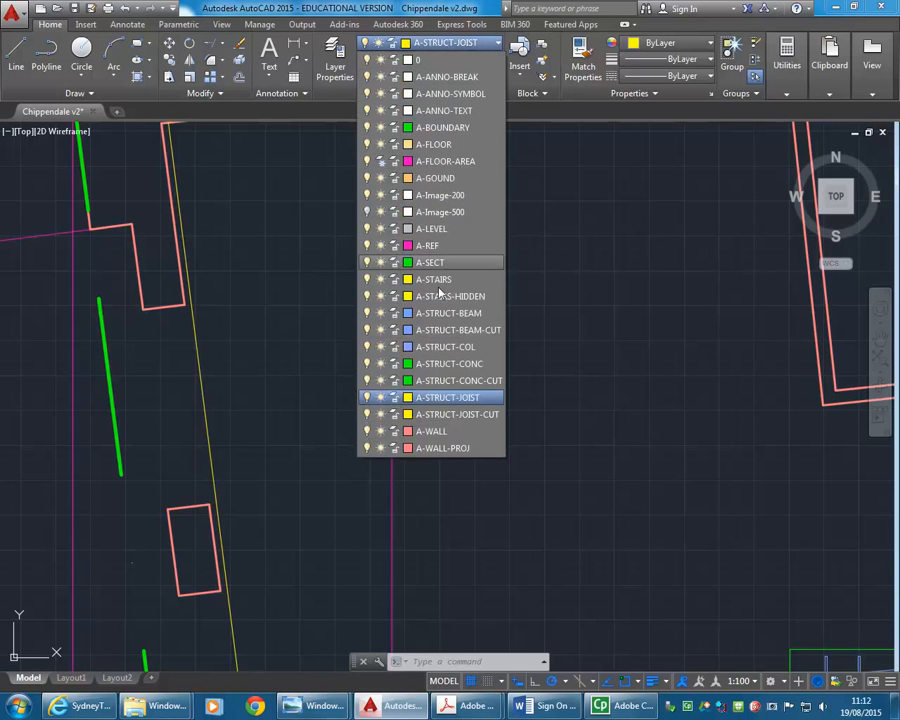
pyautogui.click(435, 450)
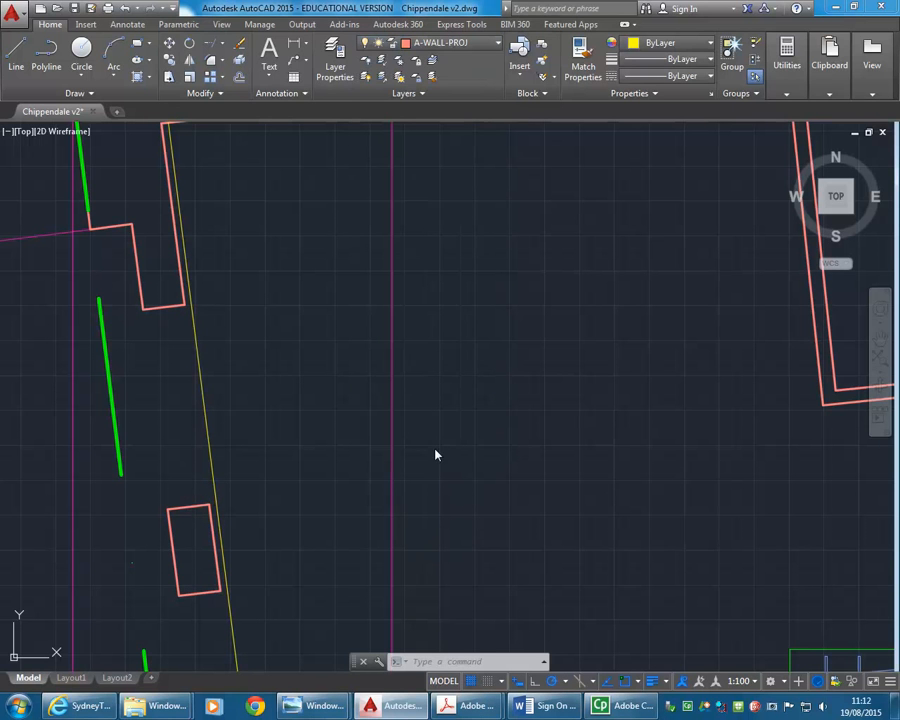
pyautogui.click(16, 52)
pyautogui.click(207, 502)
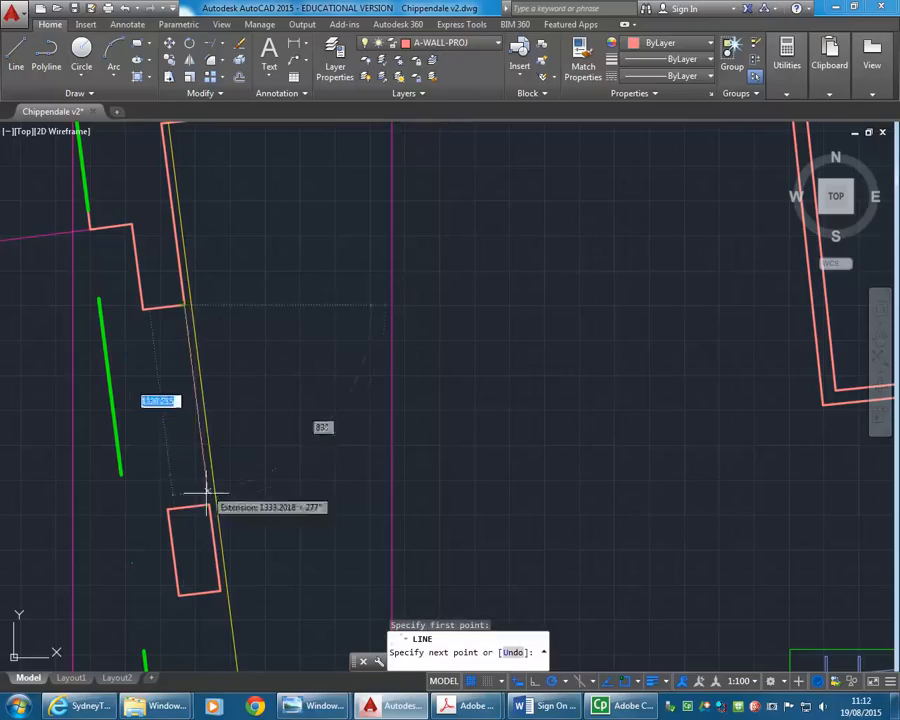
pyautogui.rightClick(229, 386)
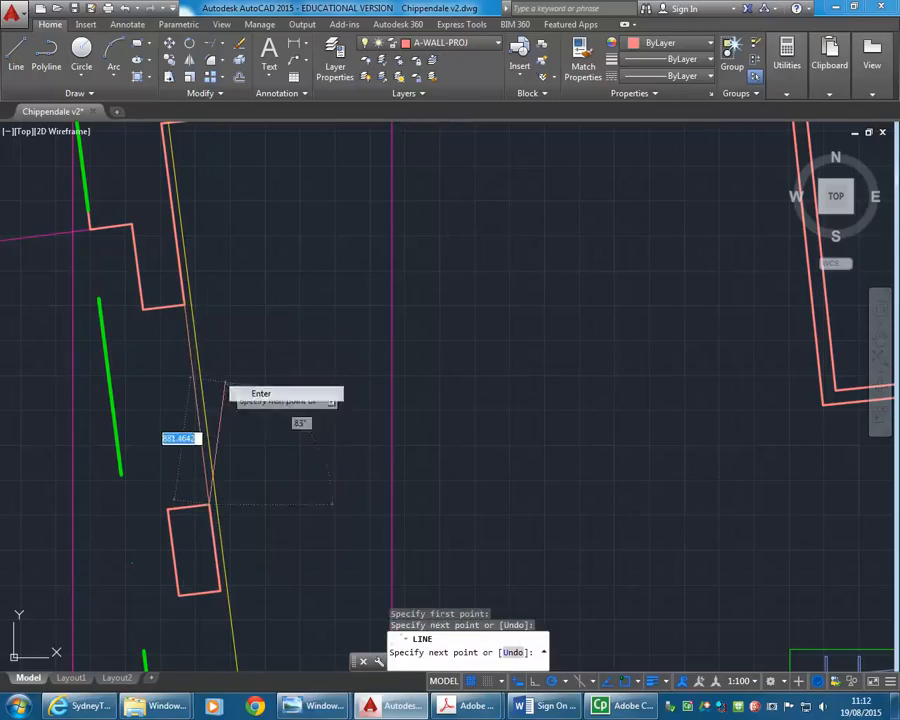
pyautogui.click(262, 393)
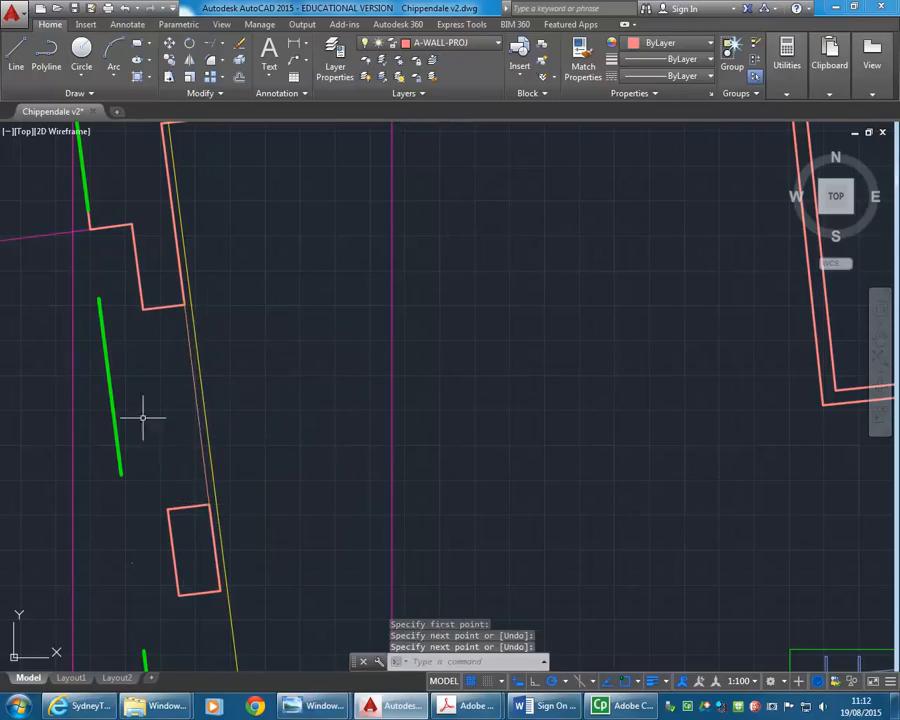
# Step: Offset the joist line along the west wall by 400 towards the room
pyautogui.click(211, 457)
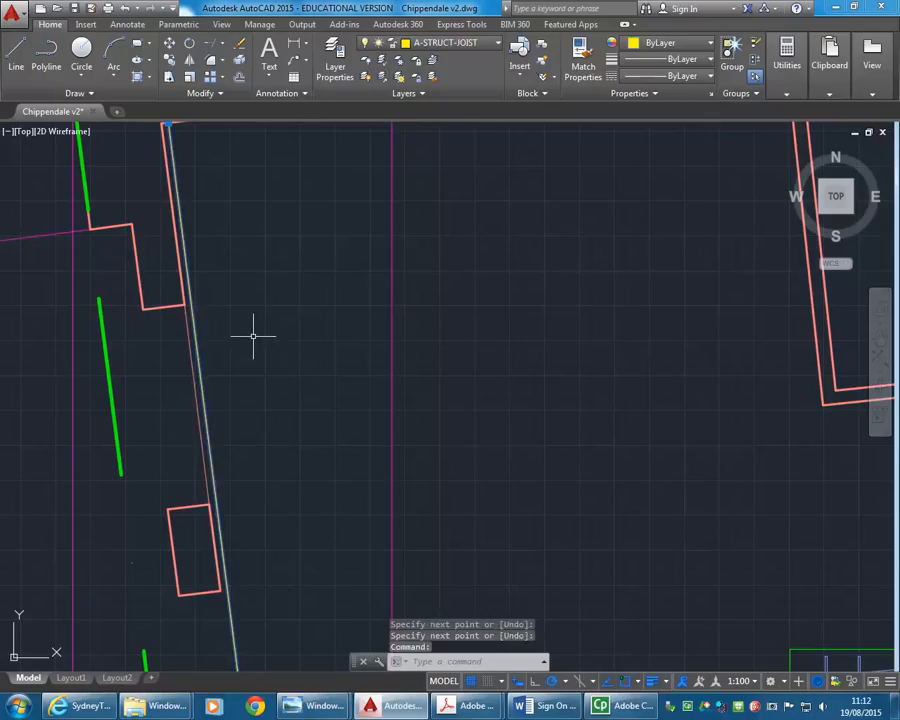
pyautogui.press('Escape')
pyautogui.press('Escape')
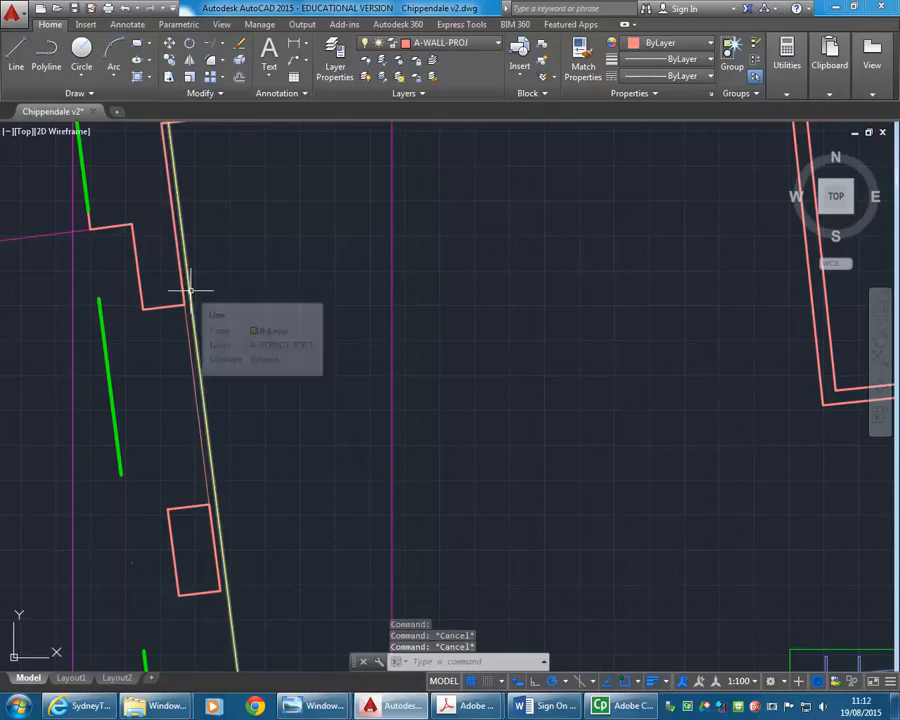
pyautogui.click(239, 77)
pyautogui.write('4')
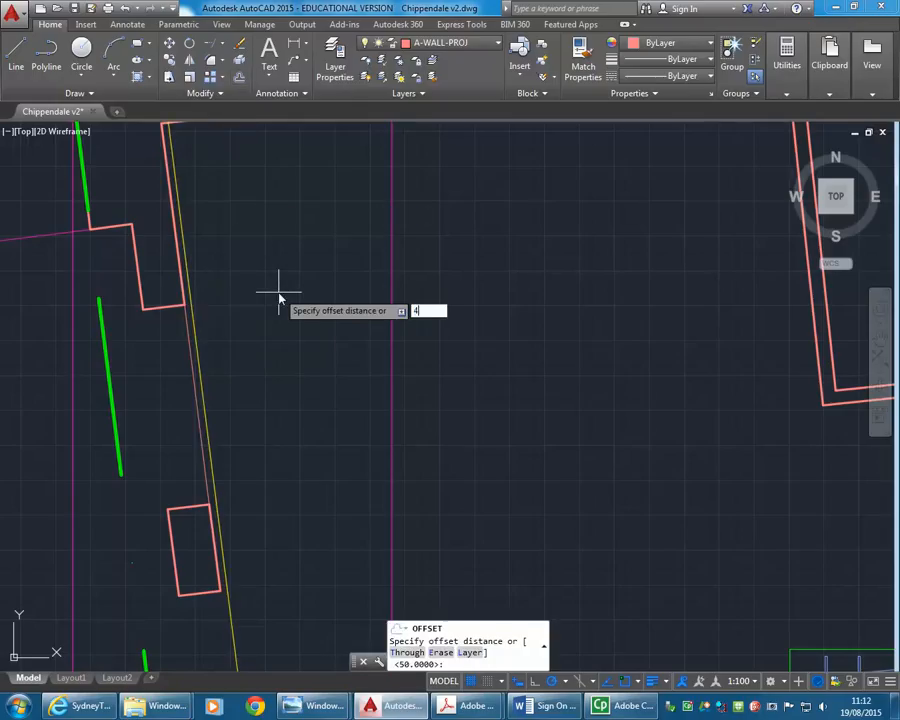
pyautogui.write('00')
pyautogui.press('Return')
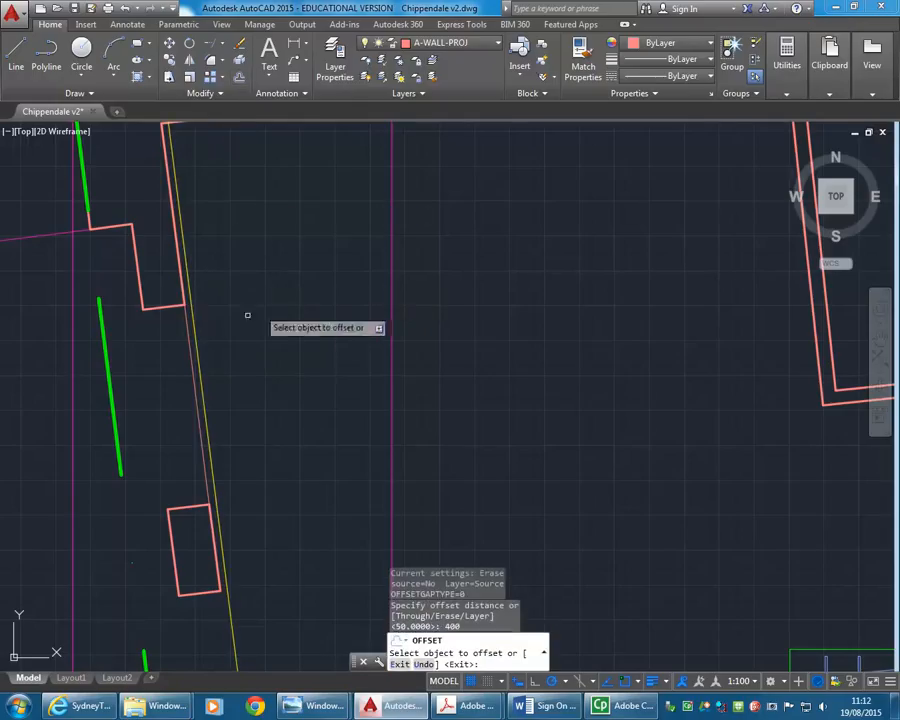
pyautogui.click(196, 345)
pyautogui.click(271, 333)
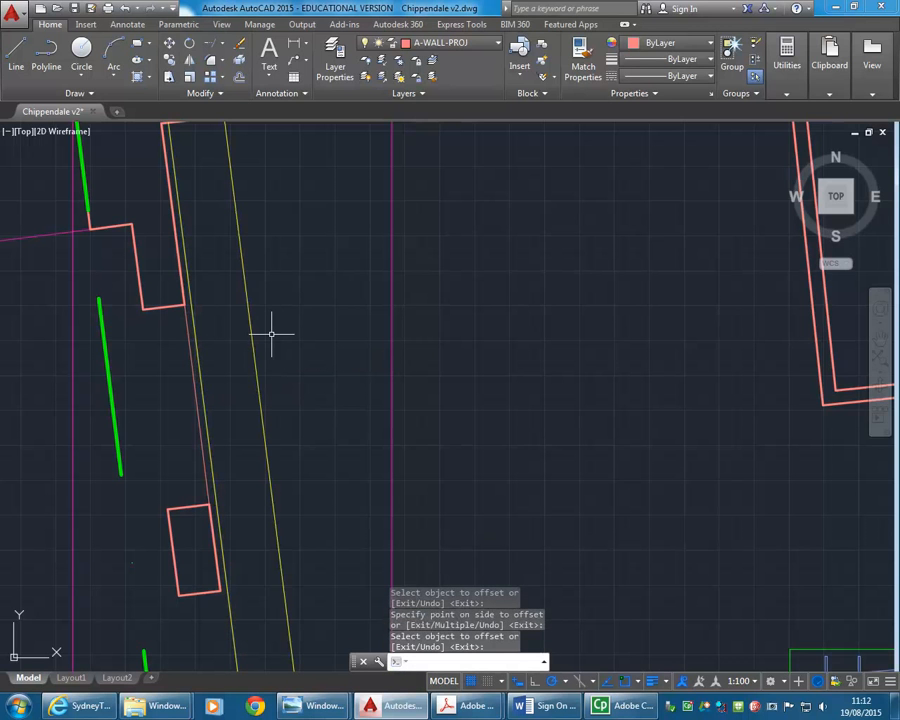
# Step: Examine the offset joist line where it meets the north wall and the southwest corner pier
pyautogui.scroll(-5, 271, 333)
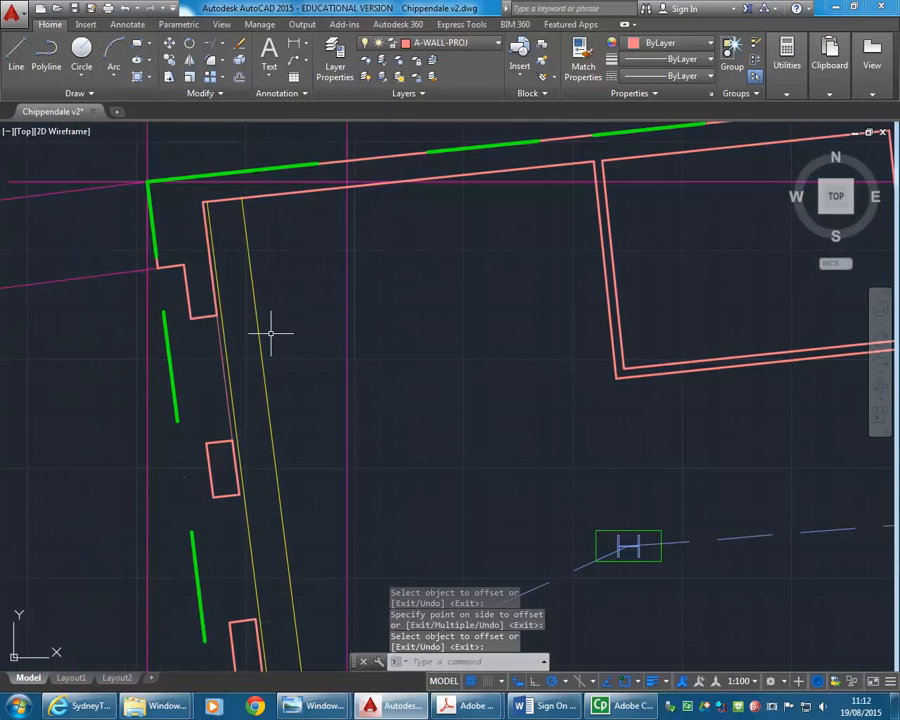
pyautogui.moveTo(207, 302); pyautogui.dragTo(199, 269, button='middle')
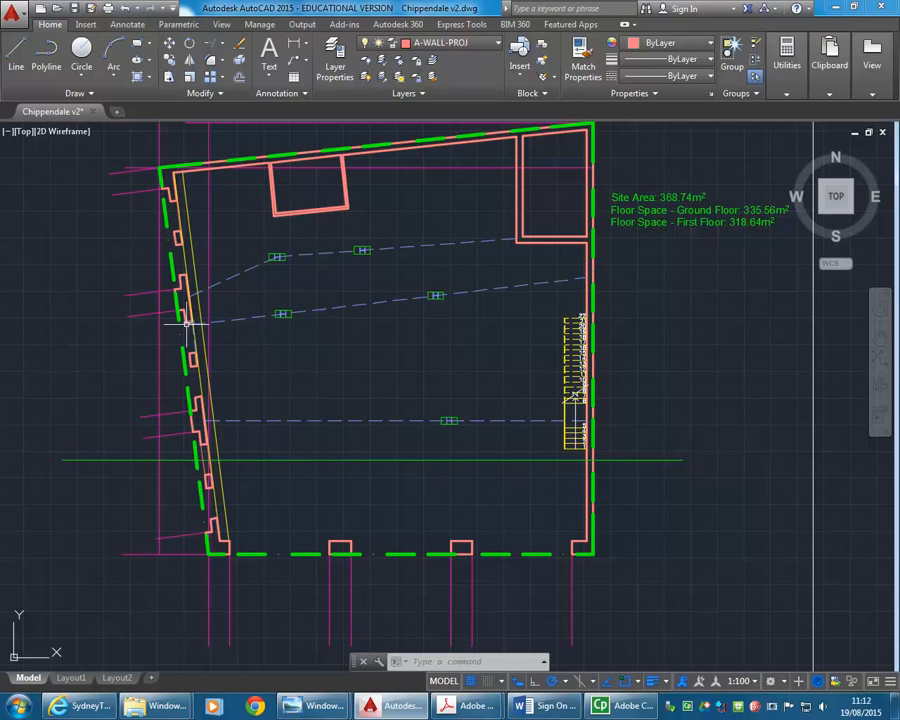
pyautogui.scroll(5, 178, 145)
pyautogui.scroll(4, 240, 295)
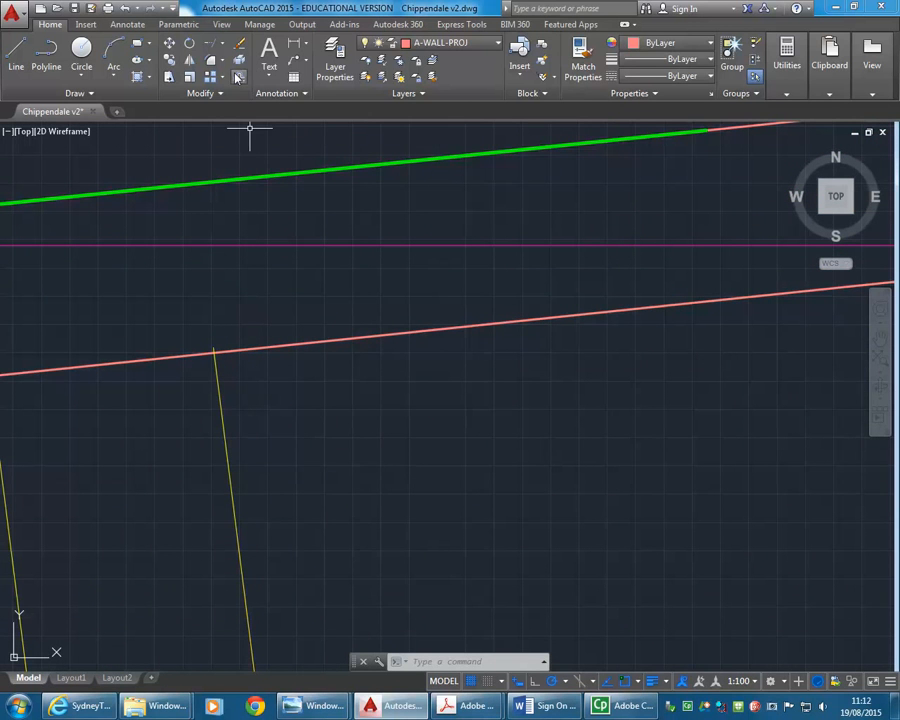
pyautogui.scroll(-3, 222, 393)
pyautogui.scroll(-6, 220, 380)
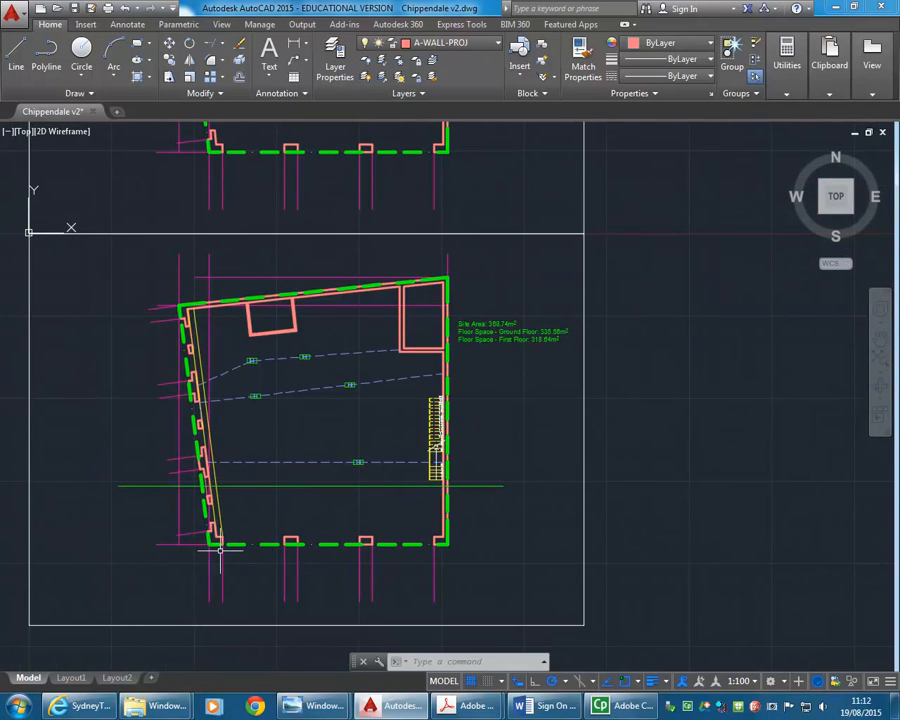
pyautogui.scroll(3, 220, 549)
pyautogui.scroll(-2, 222, 505)
pyautogui.moveTo(234, 481)
pyautogui.mouseDown(button='middle')
pyautogui.moveTo(241, 461)
pyautogui.moveTo(207, 575)
pyautogui.mouseUp(button='middle')
pyautogui.moveTo(208, 470); pyautogui.dragTo(201, 468, button='middle')
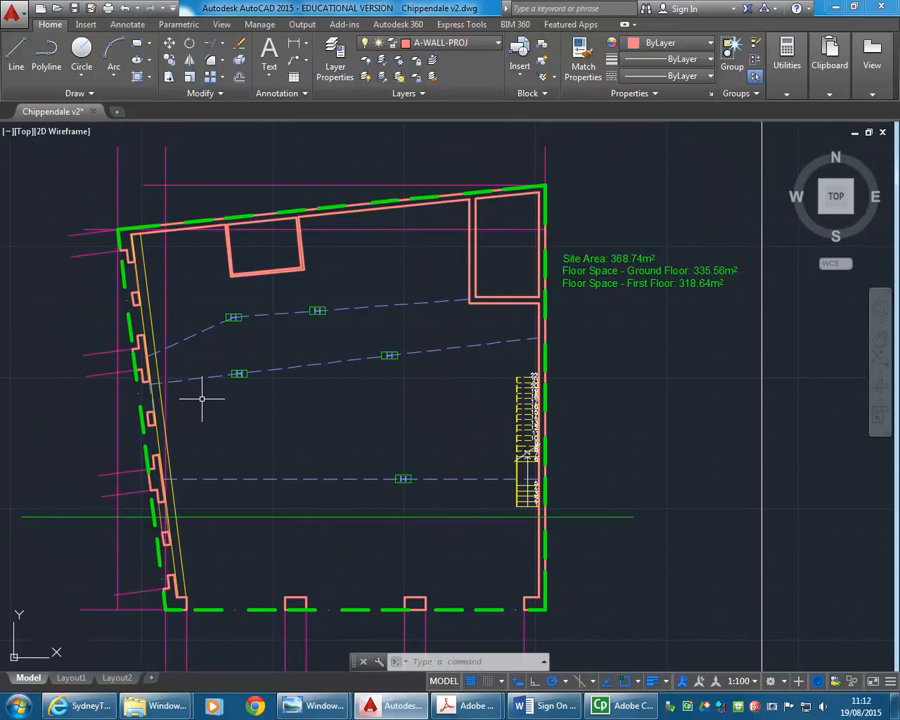
# Step: Offset the new joist line by 50 towards the room to give the joist its thickness
pyautogui.scroll(2, 152, 345)
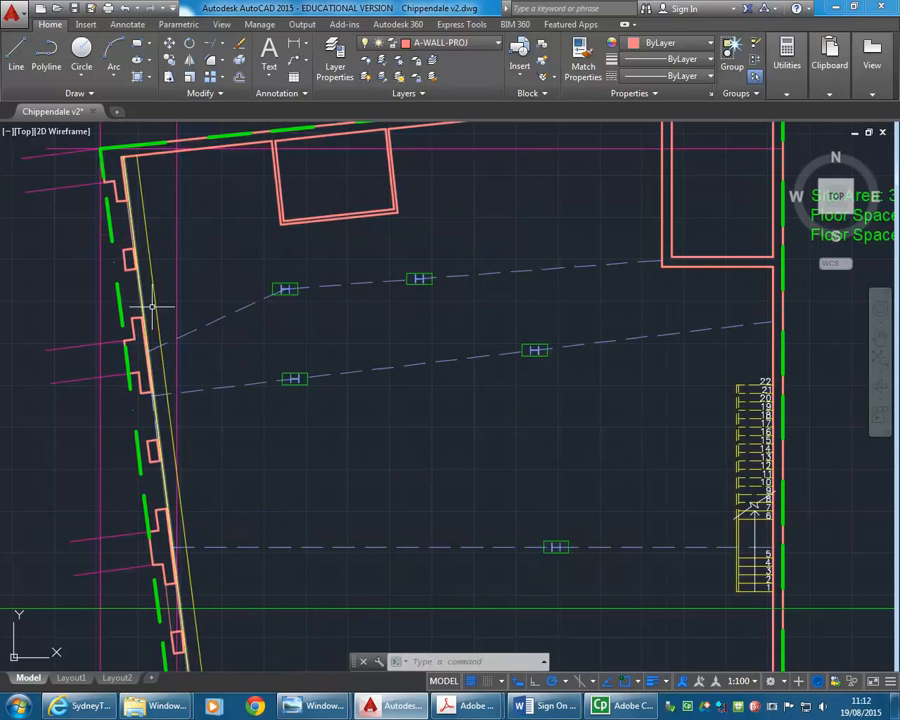
pyautogui.click(239, 77)
pyautogui.write('50')
pyautogui.press('Return')
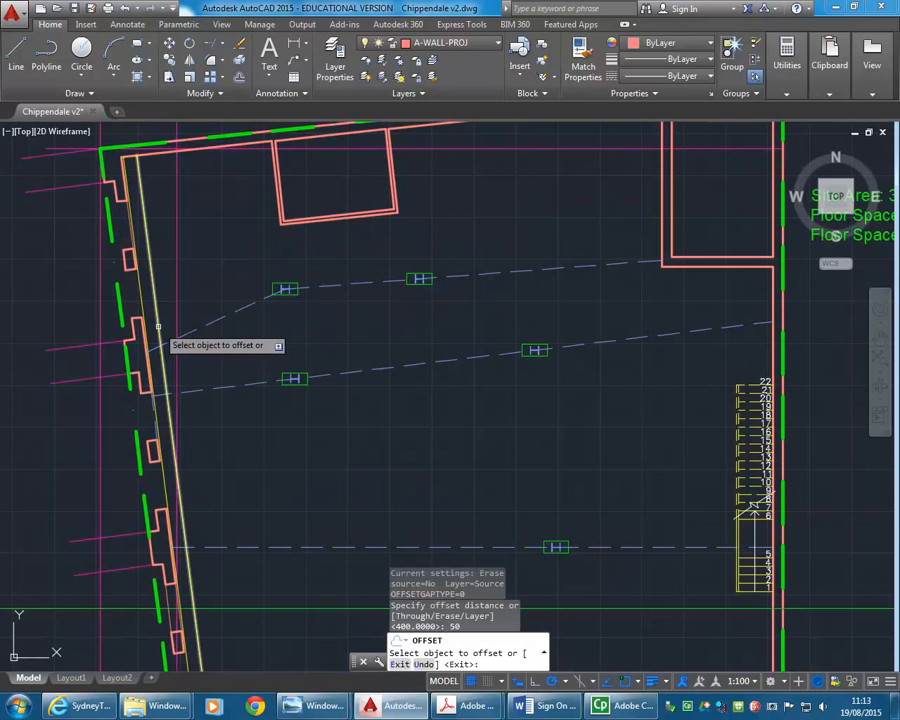
pyautogui.click(157, 323)
pyautogui.click(214, 304)
pyautogui.press('Return')
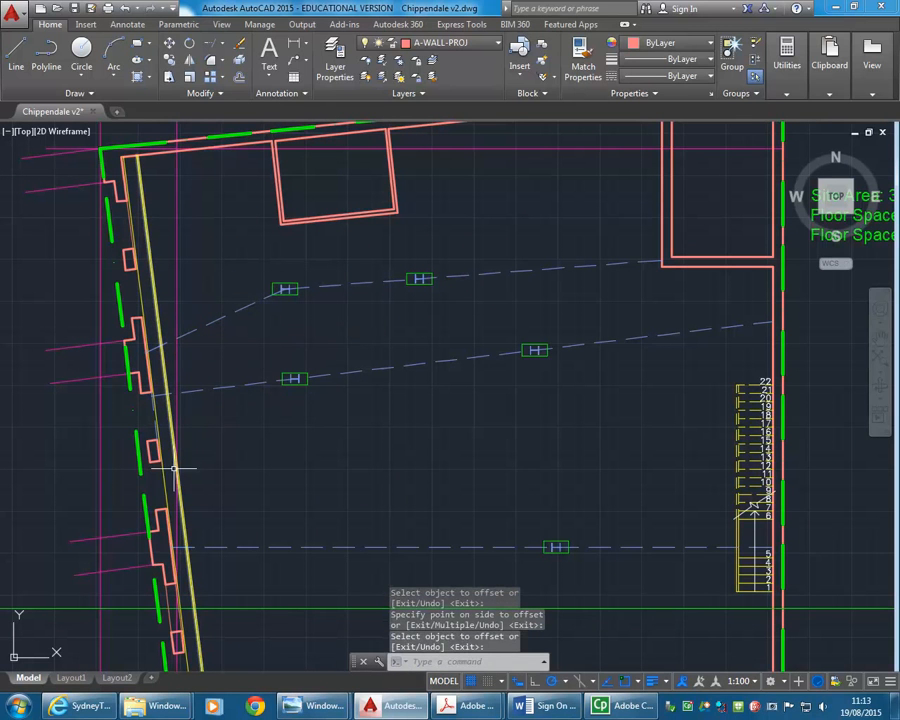
# Step: Copy the joist's pair of lines 450 into the room, from the first joist line's midpoint to the midpoint of the pair's outer line
pyautogui.moveTo(177, 498); pyautogui.dragTo(185, 466, button='middle')
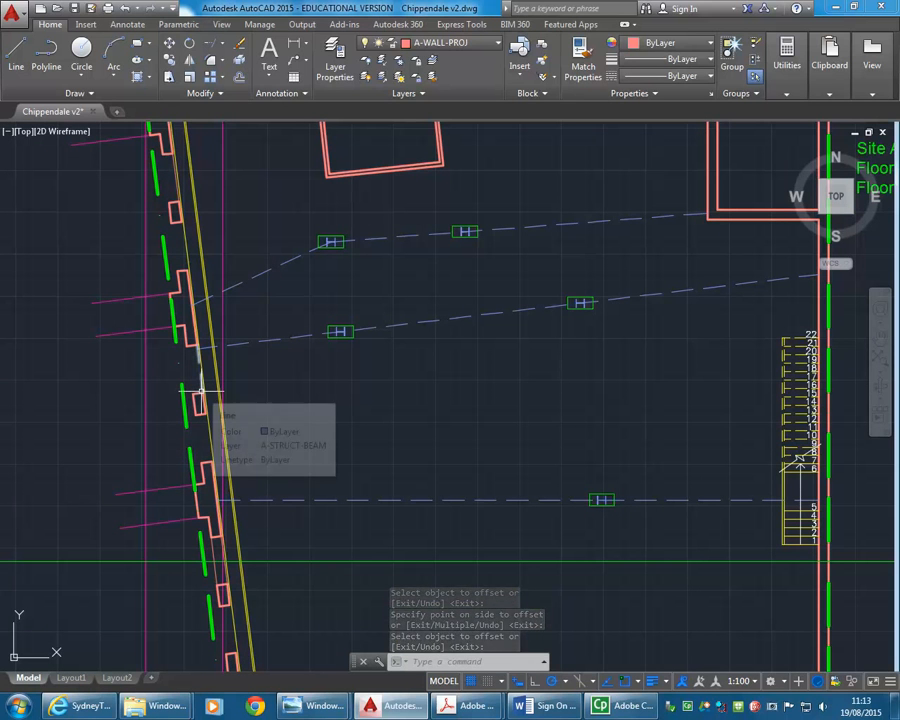
pyautogui.scroll(4, 203, 392)
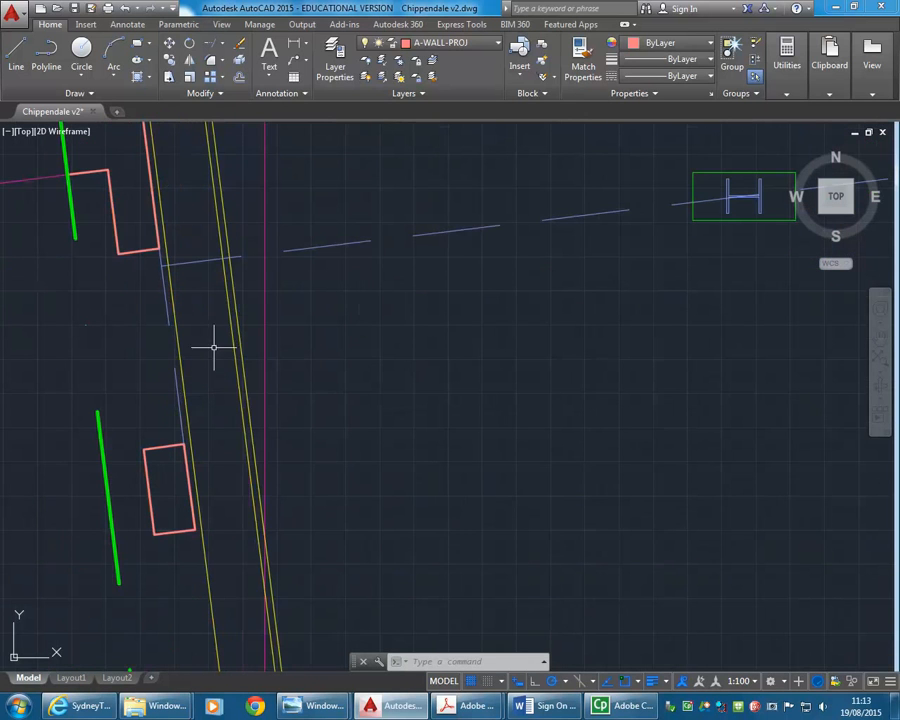
pyautogui.click(241, 309)
pyautogui.click(219, 339)
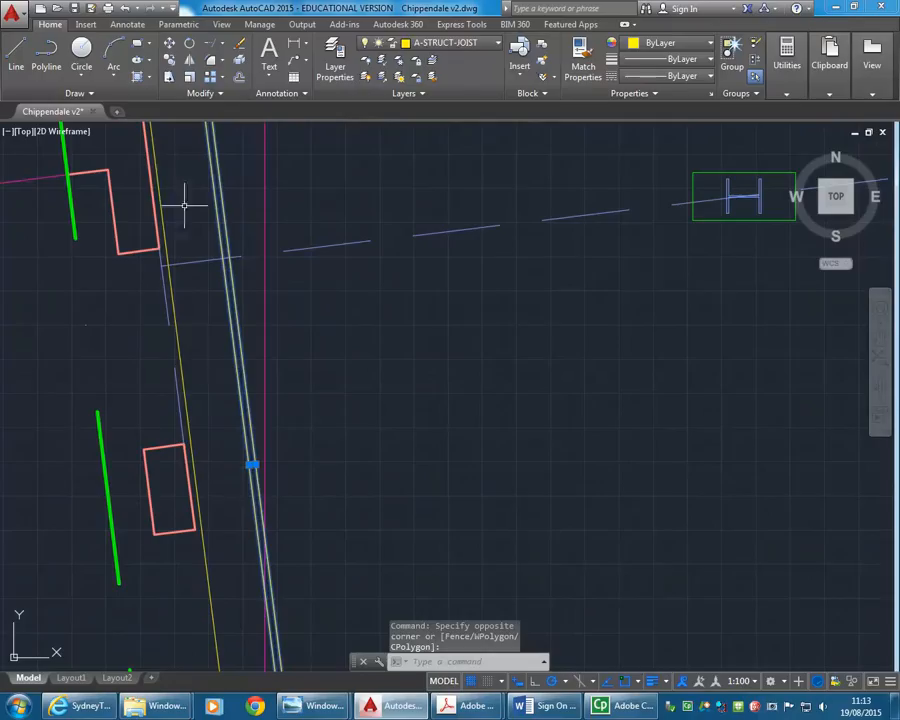
pyautogui.click(168, 60)
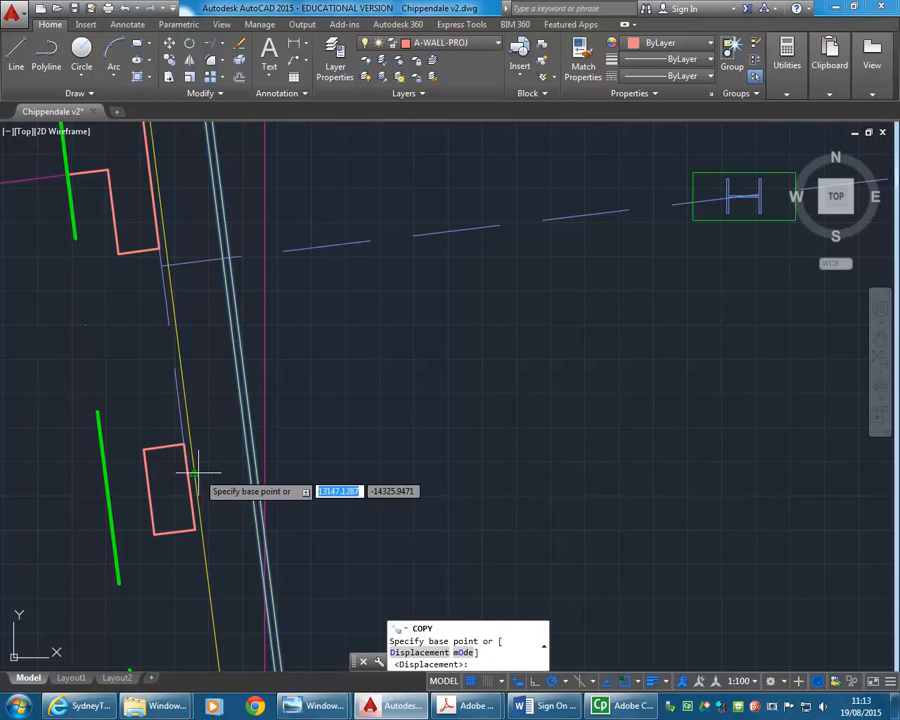
pyautogui.scroll(4, 193, 471)
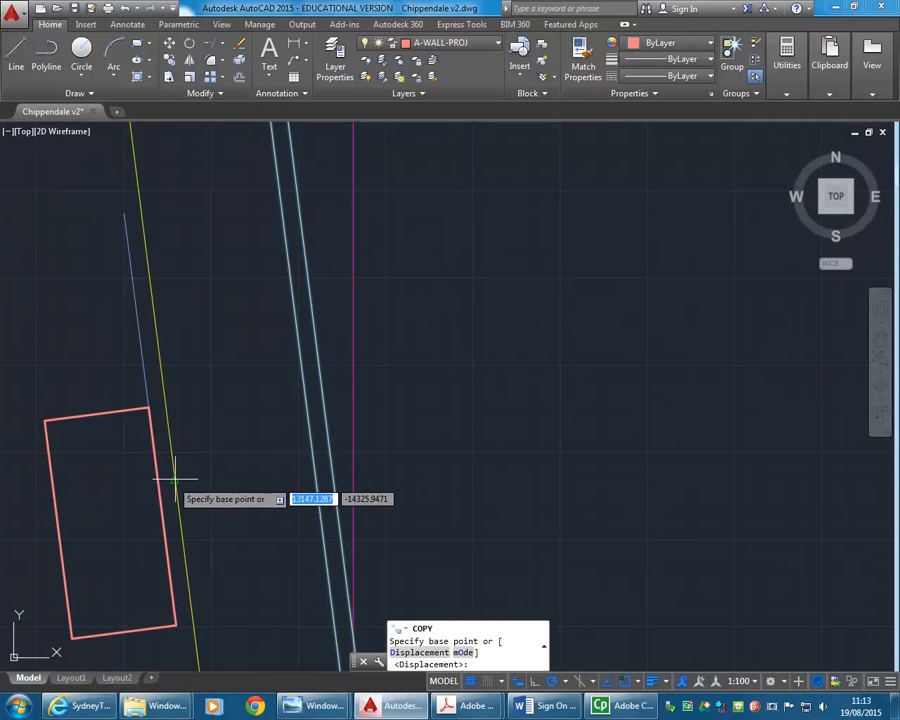
pyautogui.click(175, 479)
pyautogui.scroll(-4, 476, 385)
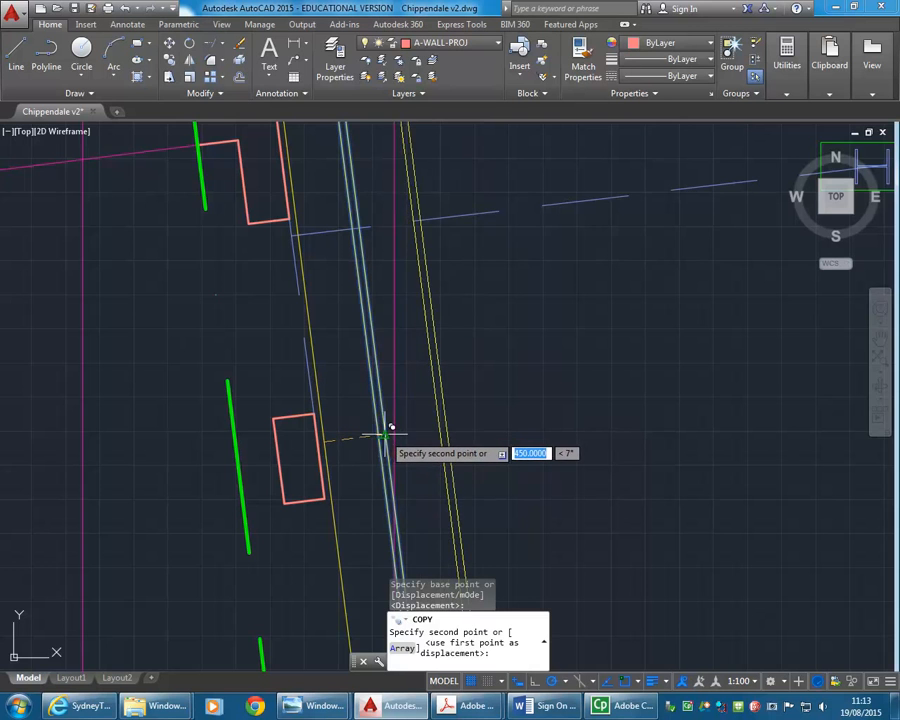
pyautogui.scroll(3, 386, 428)
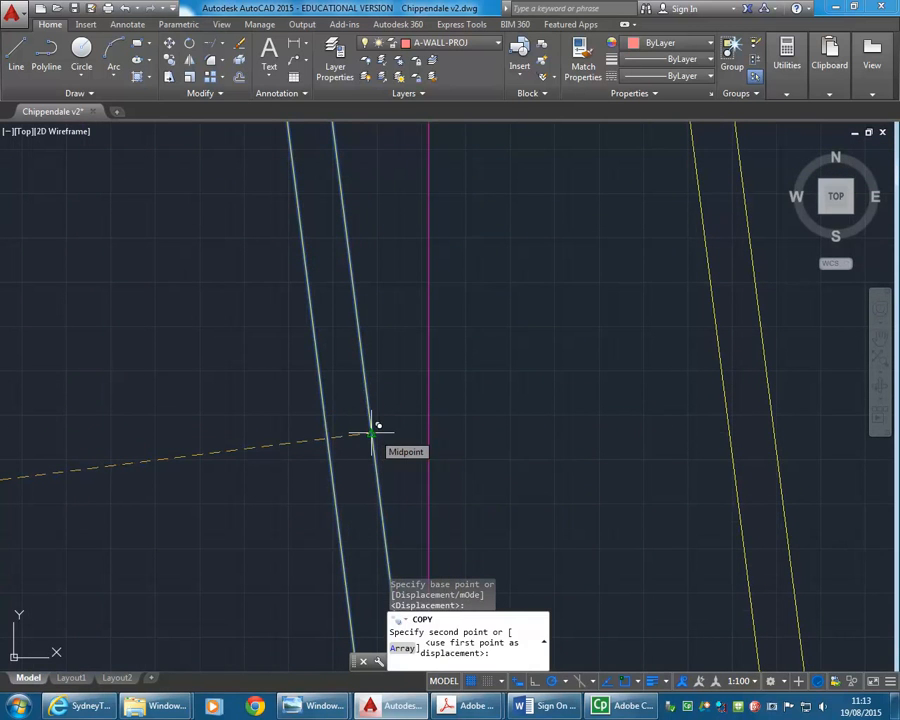
pyautogui.click(371, 432)
# Step: Place two more copies of the joist pair at the same 450 spacing, each based on the midpoint of the preceding joist's outer line
pyautogui.scroll(-1, 450, 416)
pyautogui.moveTo(450, 416); pyautogui.dragTo(233, 438, button='middle')
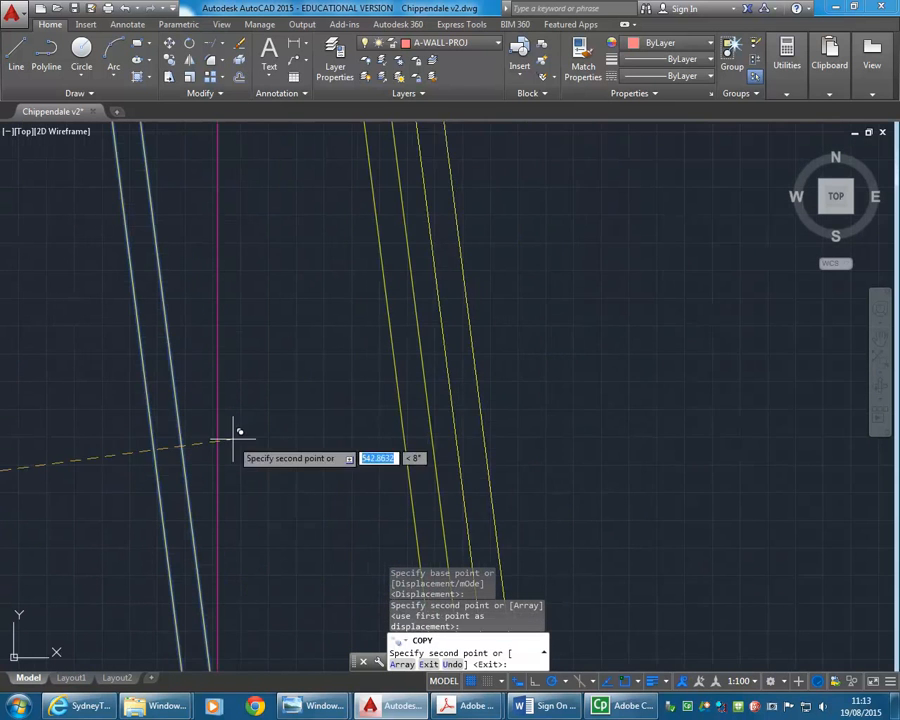
pyautogui.click(429, 417)
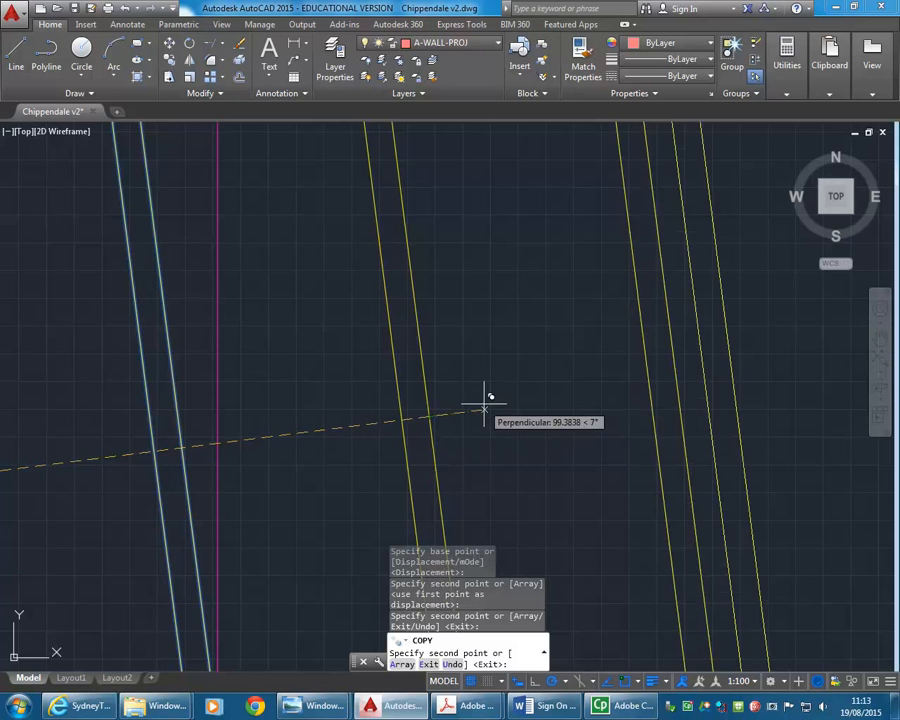
pyautogui.moveTo(480, 410); pyautogui.dragTo(280, 430, button='middle')
pyautogui.scroll(-1, 300, 420)
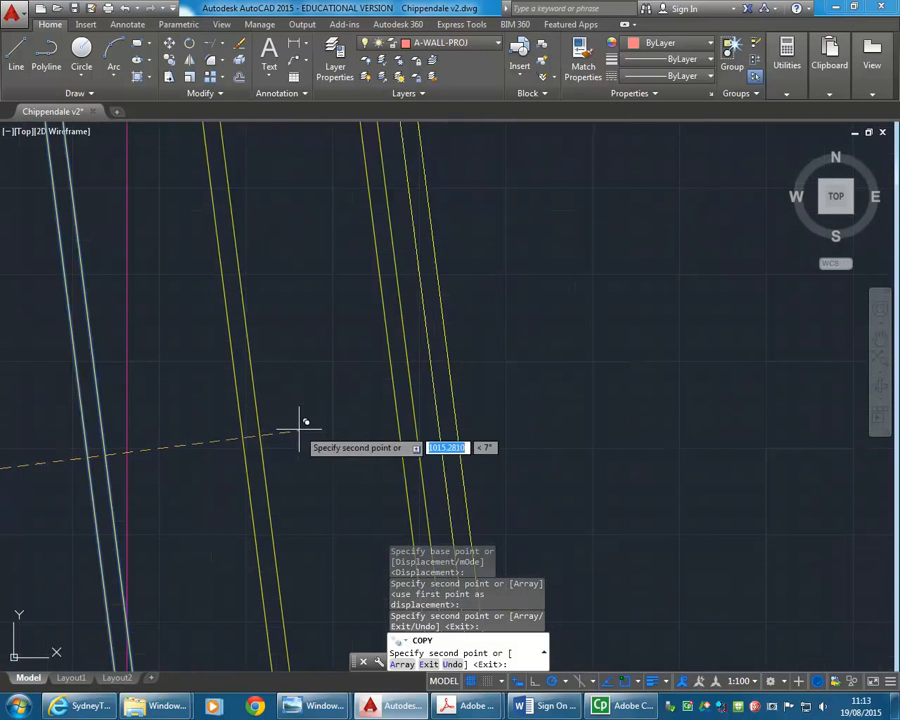
pyautogui.click(426, 401)
pyautogui.rightClick(426, 401)
pyautogui.click(465, 414)
pyautogui.scroll(-3, 420, 403)
pyautogui.moveTo(410, 402); pyautogui.dragTo(361, 401, button='middle')
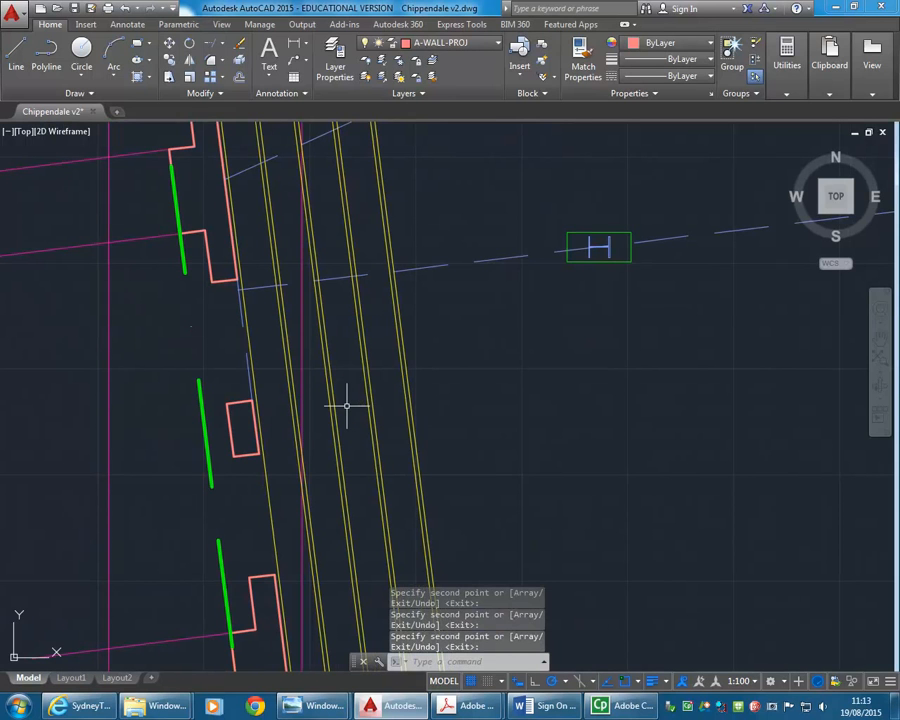
# Step: Copy the four joist pairs 1800 further into the room, from the first joist line to the outer line of the last pair
pyautogui.click(421, 388)
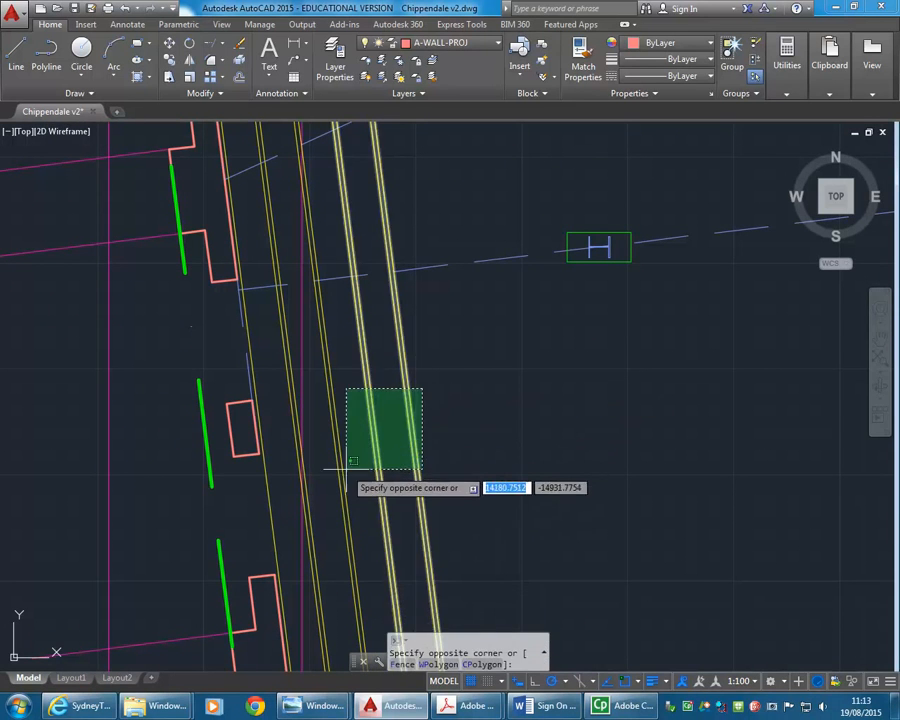
pyautogui.click(309, 482)
pyautogui.click(296, 340)
pyautogui.click(279, 376)
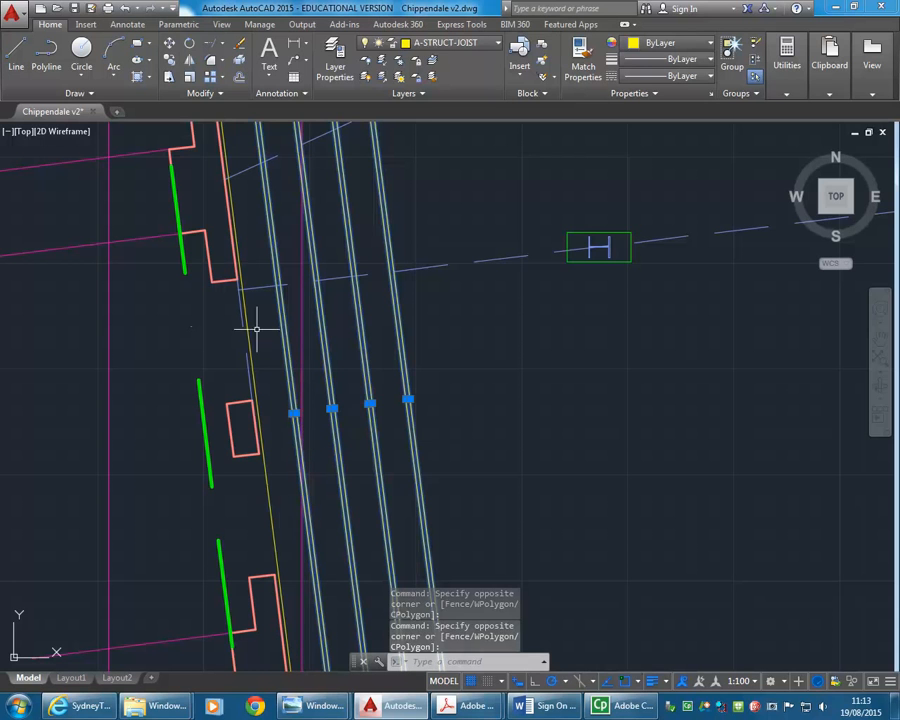
pyautogui.click(170, 60)
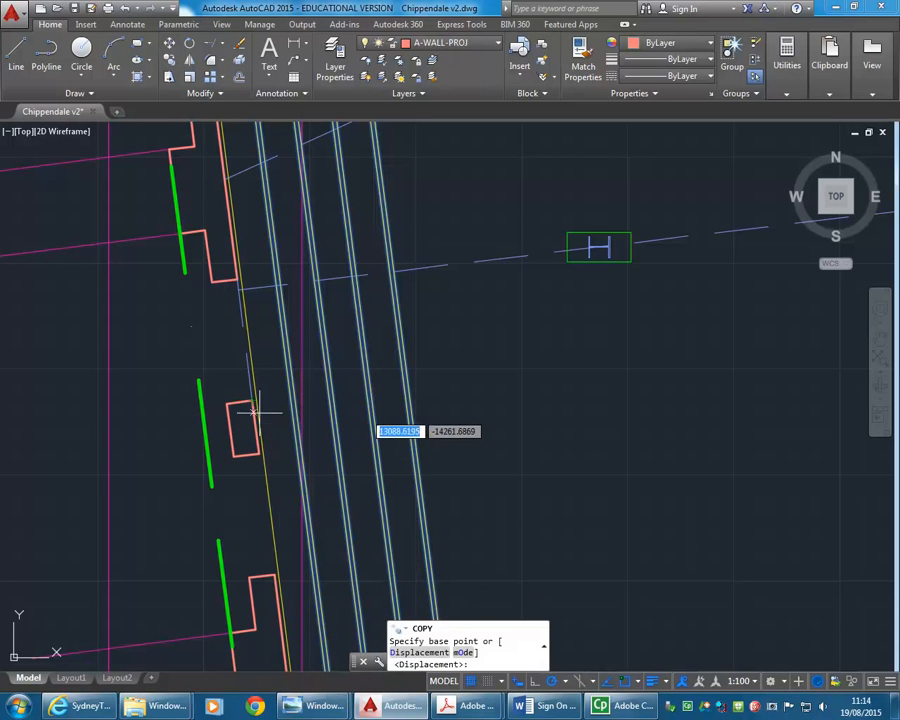
pyautogui.click(258, 418)
pyautogui.scroll(2, 412, 372)
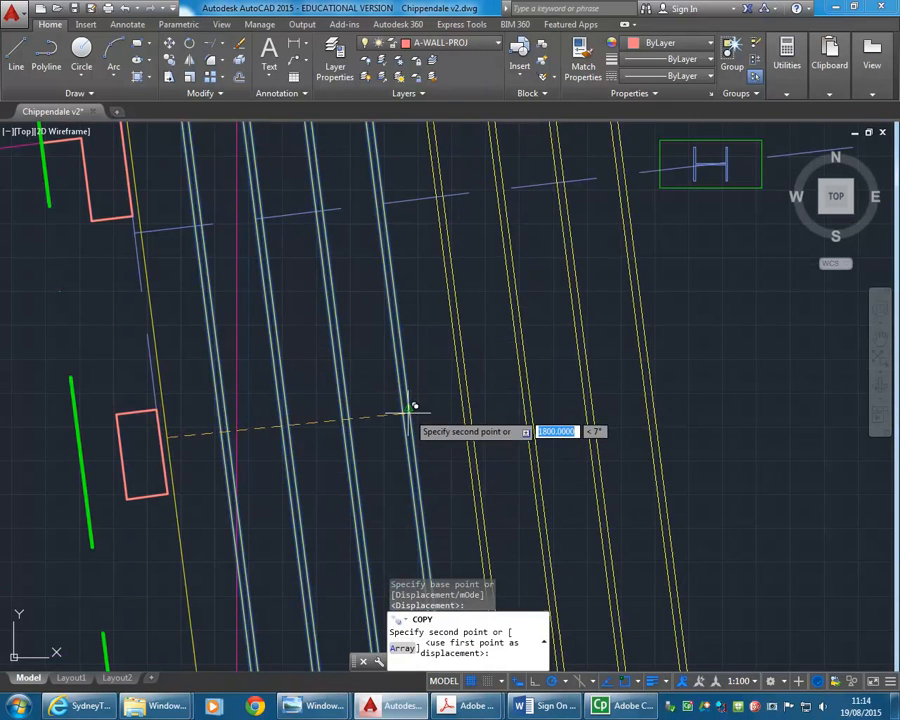
pyautogui.click(412, 402)
pyautogui.rightClick(423, 345)
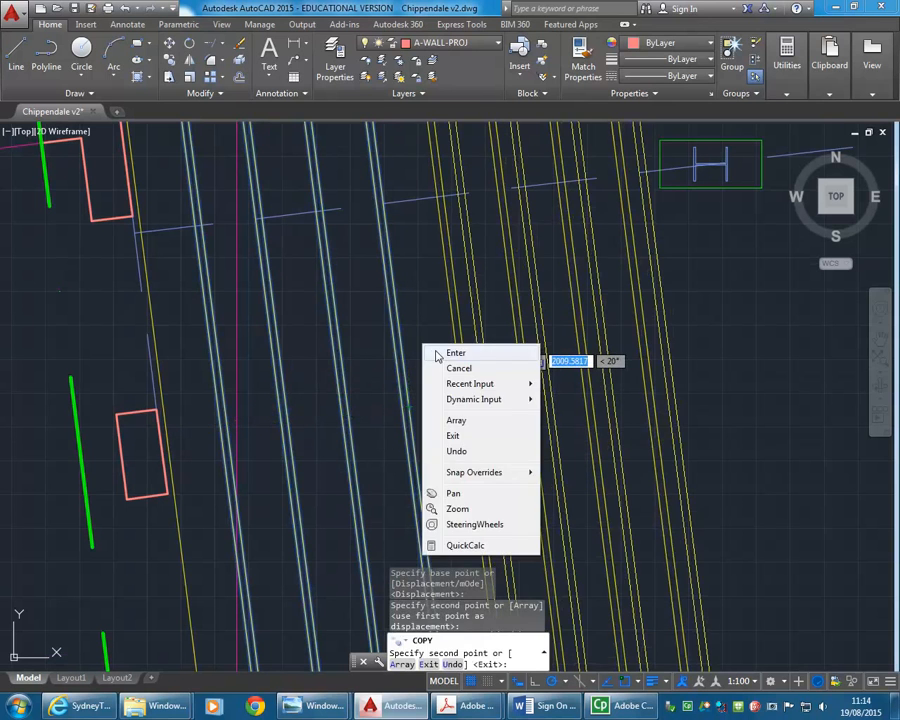
pyautogui.click(433, 351)
pyautogui.click(413, 442)
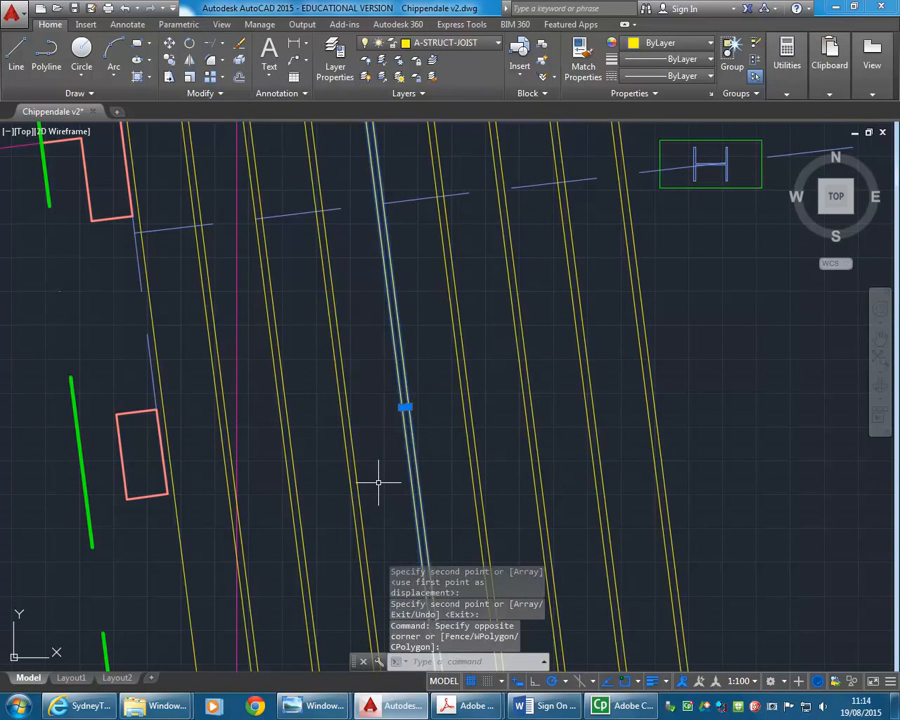
pyautogui.press('Escape')
pyautogui.press('Escape')
# Step: Copy all eight joist pairs eastwards, using the first joist line as base and the last pair's outer line as destination
pyautogui.scroll(-3, 378, 482)
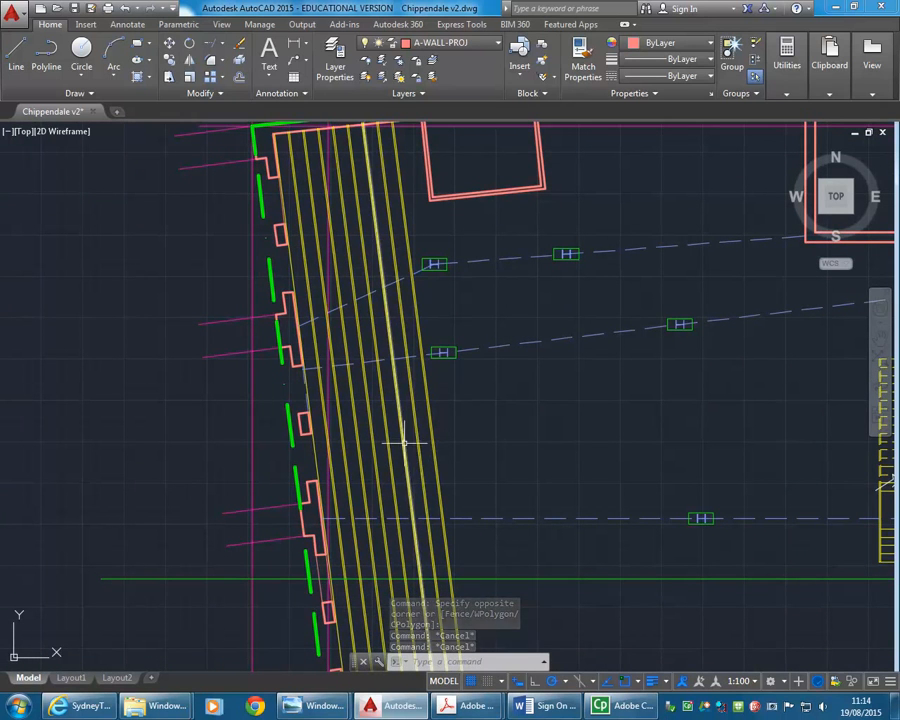
pyautogui.scroll(2, 398, 440)
pyautogui.click(468, 437)
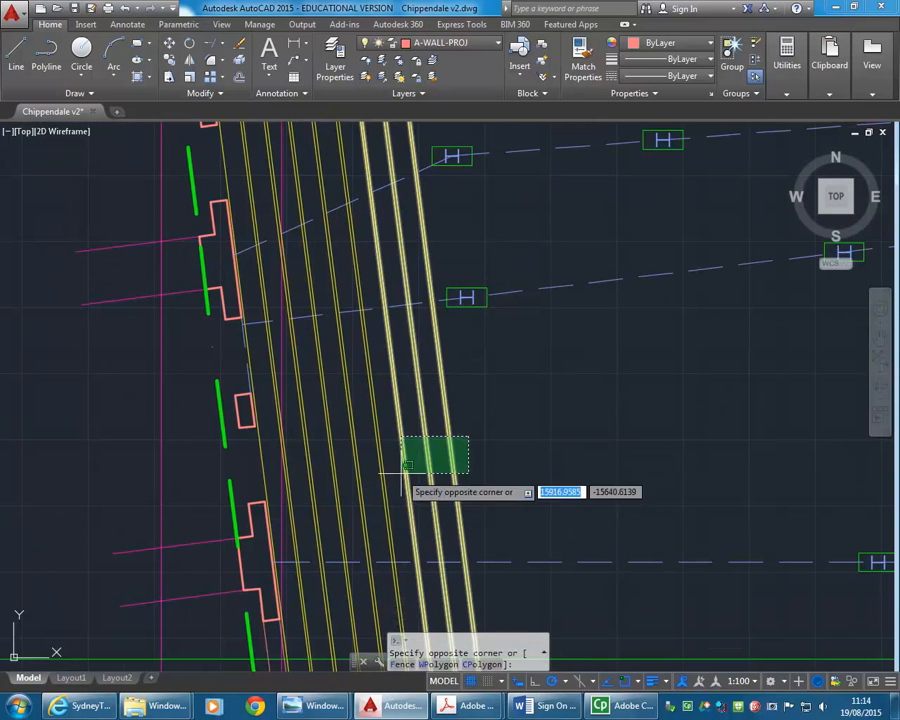
pyautogui.click(288, 533)
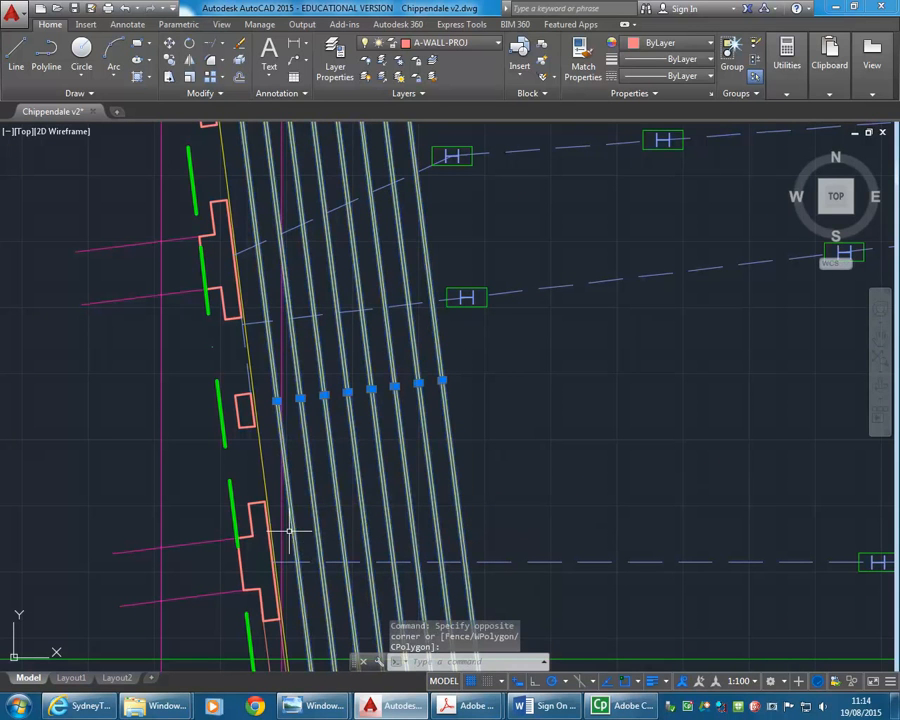
pyautogui.click(169, 62)
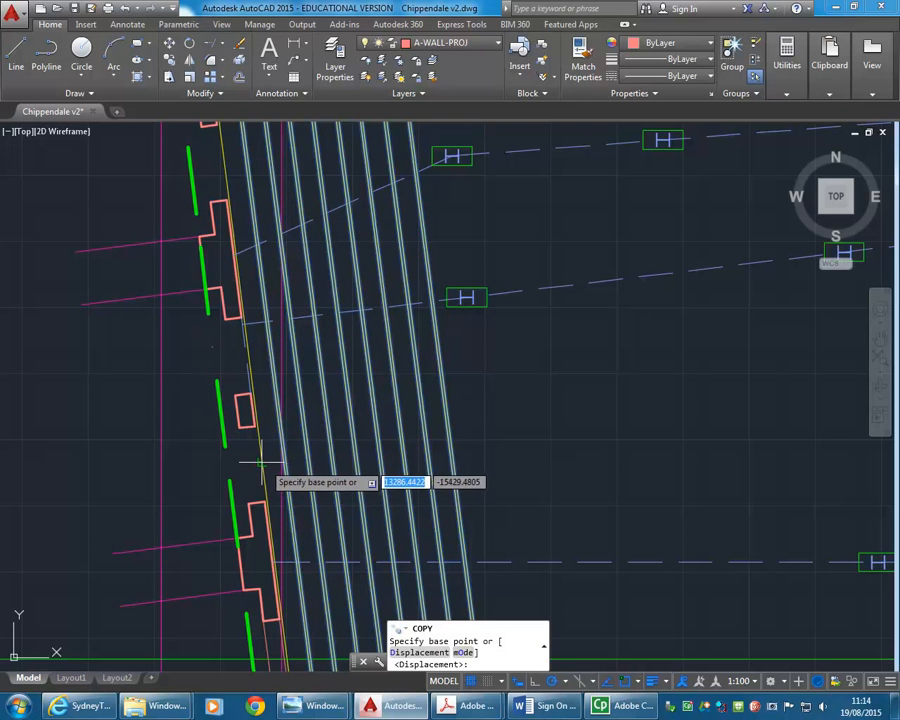
pyautogui.click(253, 404)
pyautogui.scroll(2, 446, 376)
pyautogui.click(437, 383)
pyautogui.rightClick(406, 326)
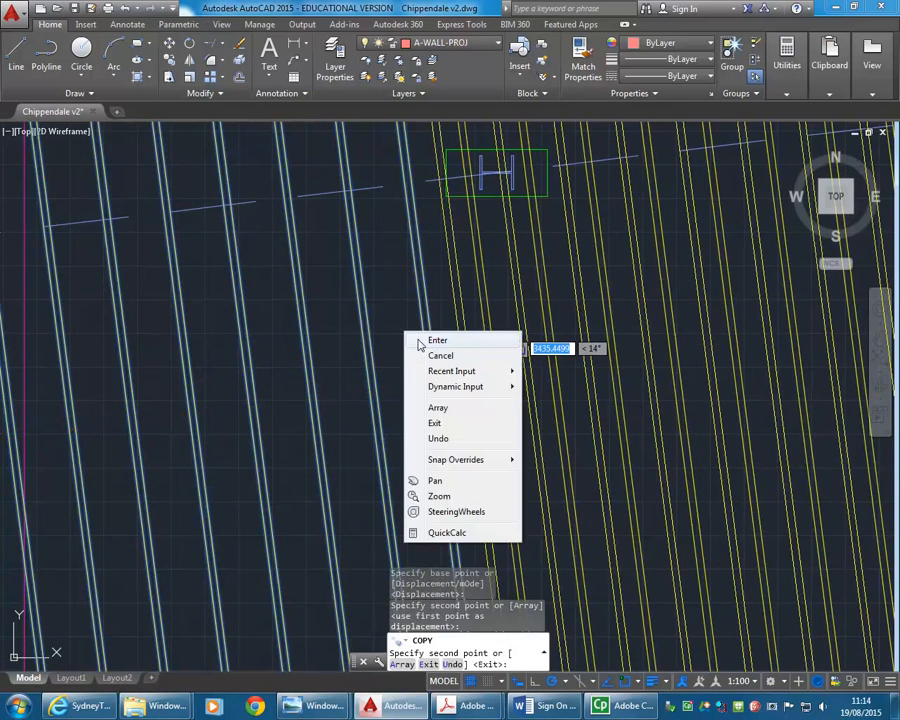
pyautogui.click(414, 340)
# Step: Copy all sixteen joist pairs 7200 eastwards, from the first joist line to the outer line of the last pair
pyautogui.scroll(-3, 413, 338)
pyautogui.moveTo(425, 346); pyautogui.dragTo(439, 347, button='middle')
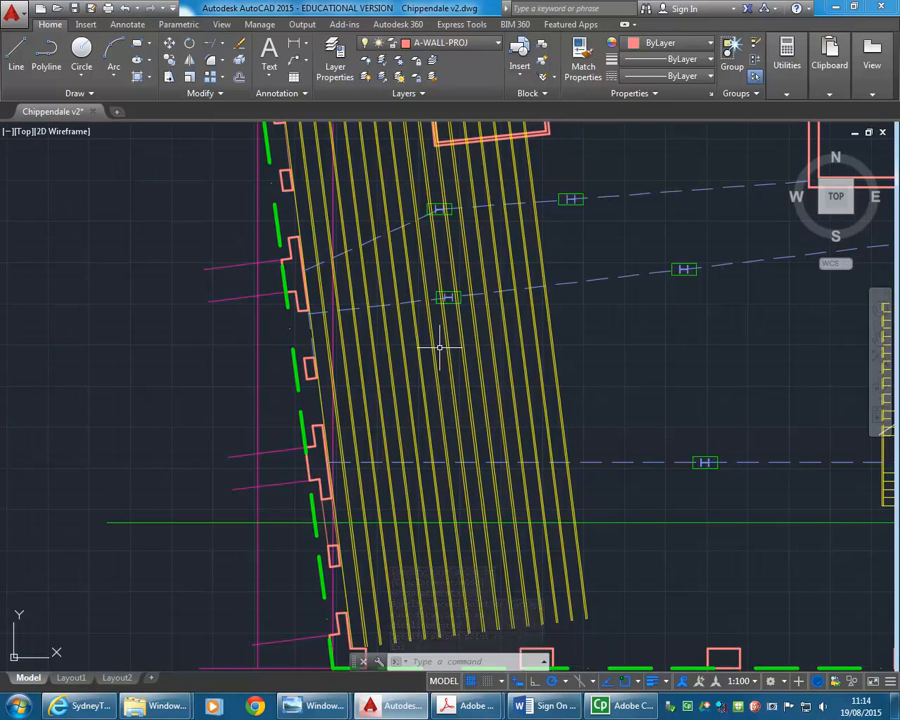
pyautogui.moveTo(438, 347); pyautogui.dragTo(458, 344, button='middle')
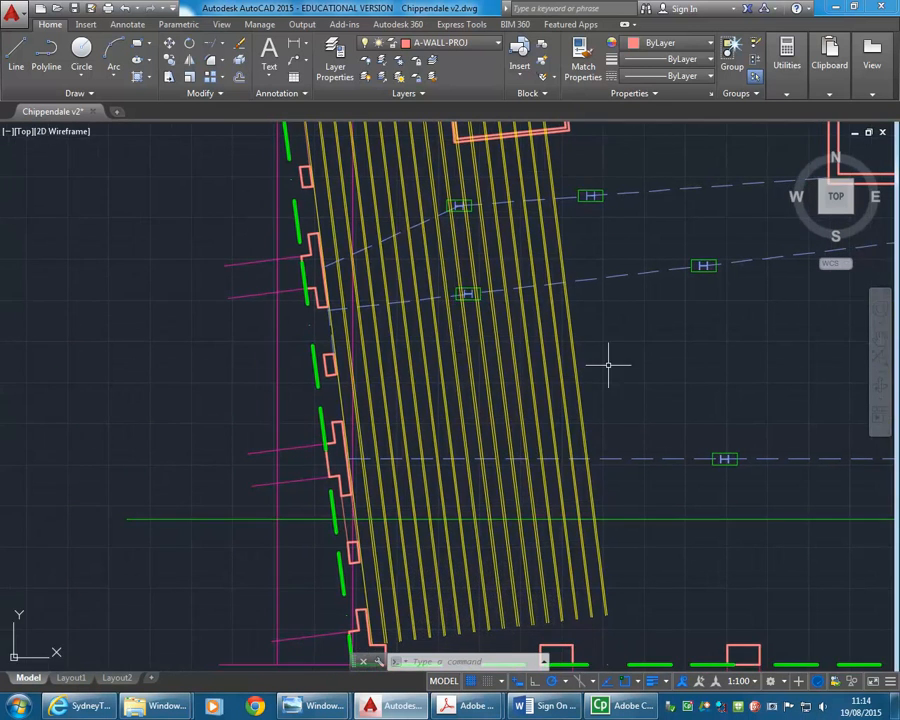
pyautogui.click(605, 366)
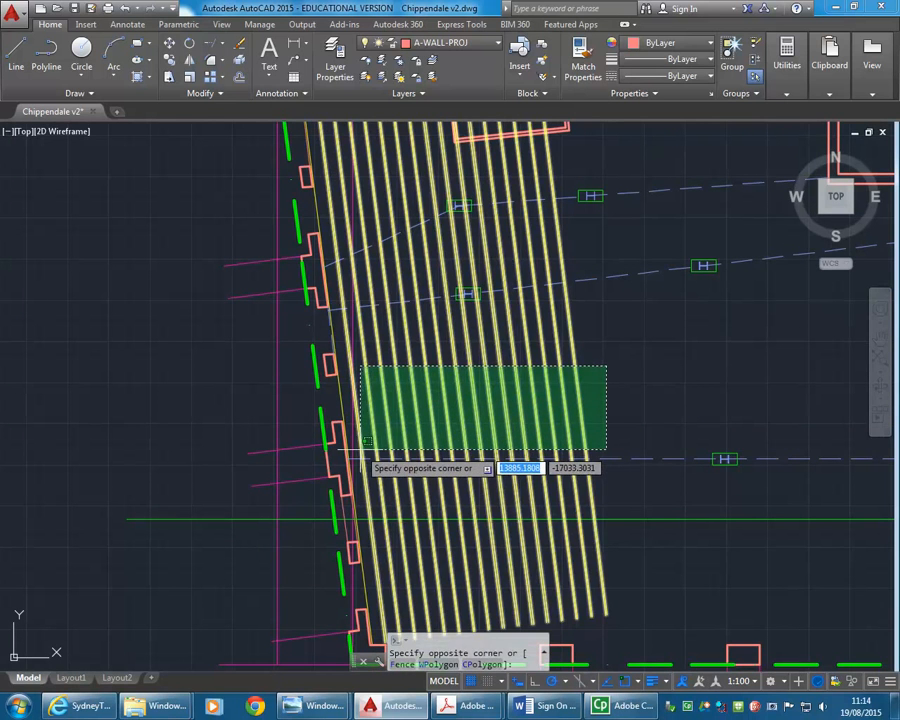
pyautogui.click(364, 442)
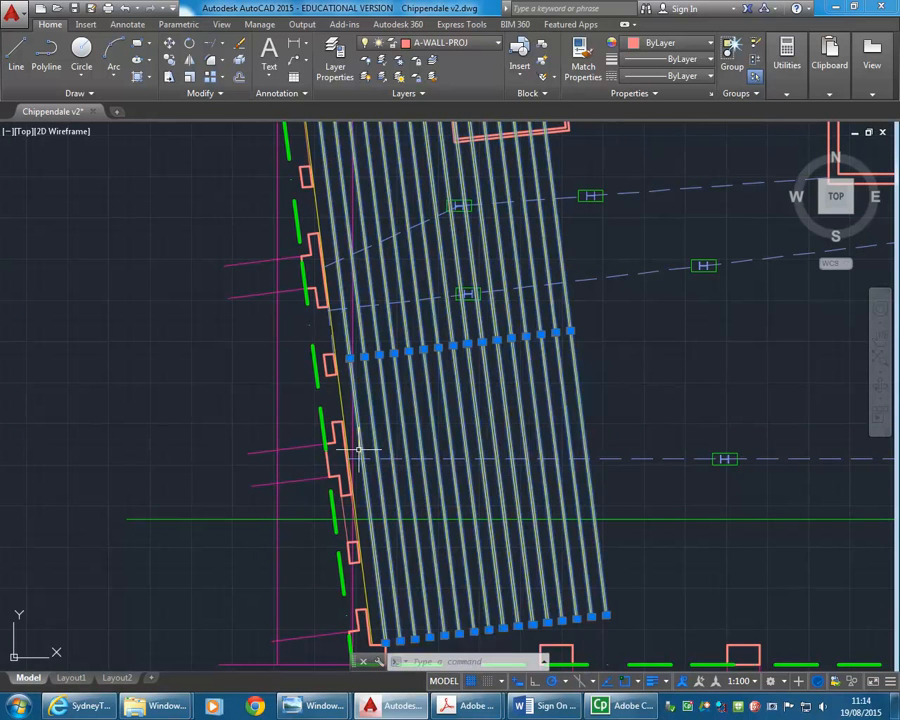
pyautogui.click(170, 61)
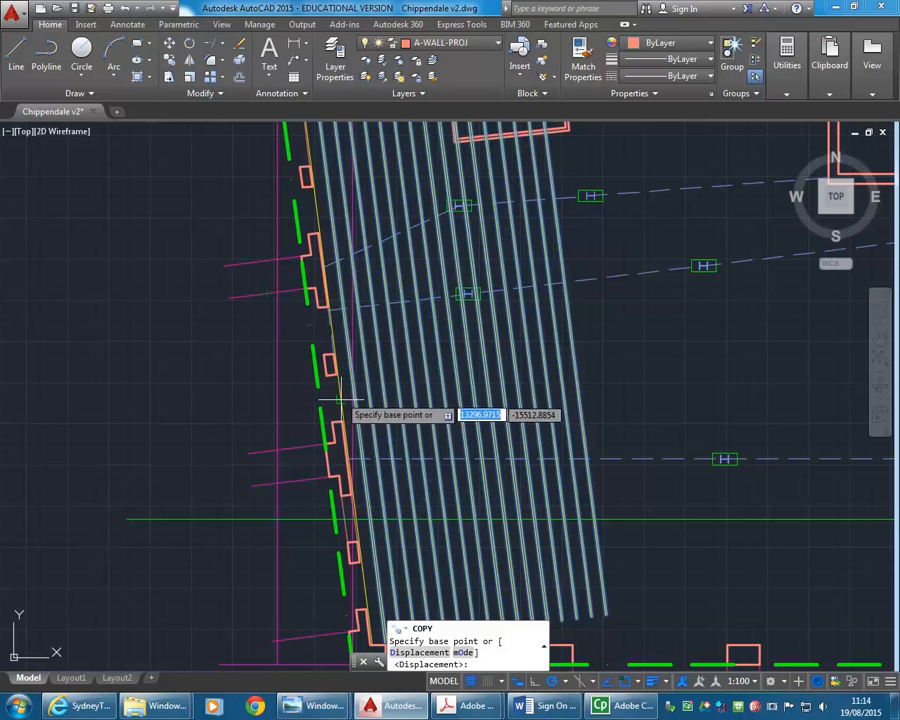
pyautogui.scroll(3, 338, 398)
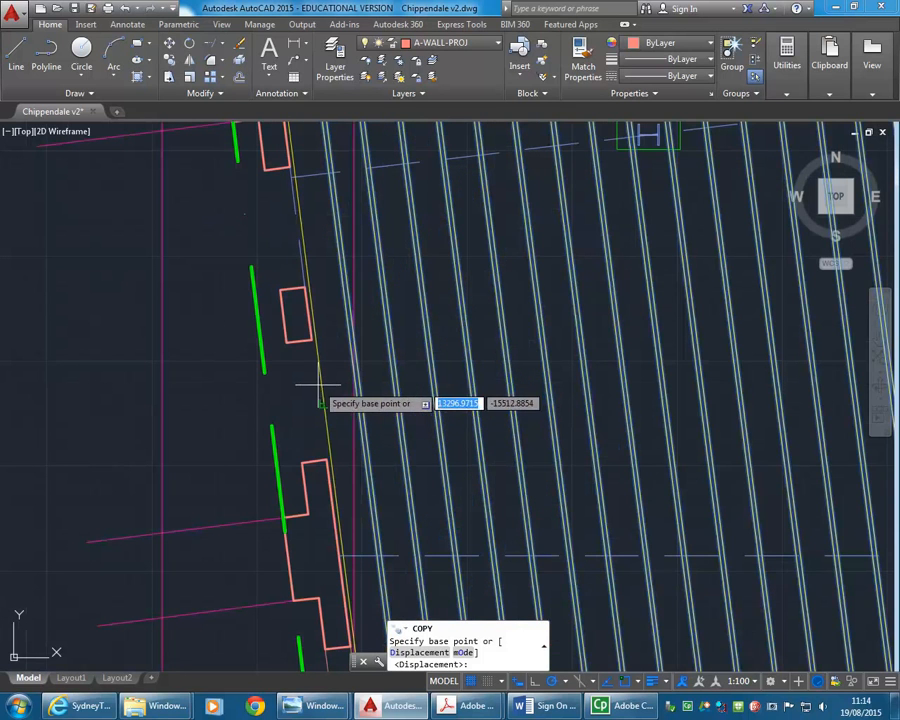
pyautogui.click(320, 386)
pyautogui.scroll(-5, 320, 386)
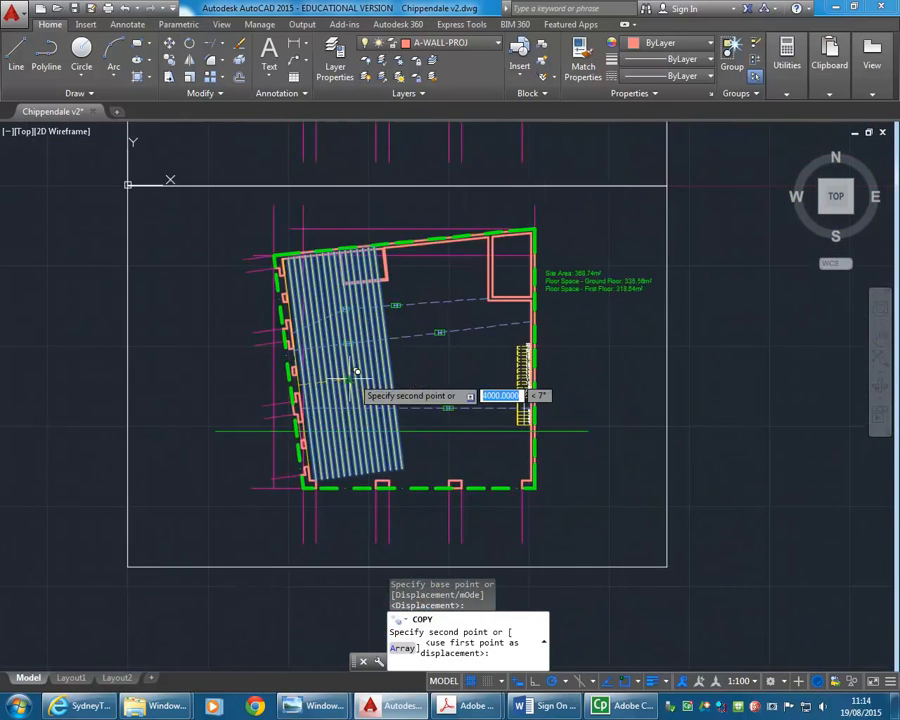
pyautogui.scroll(8, 428, 372)
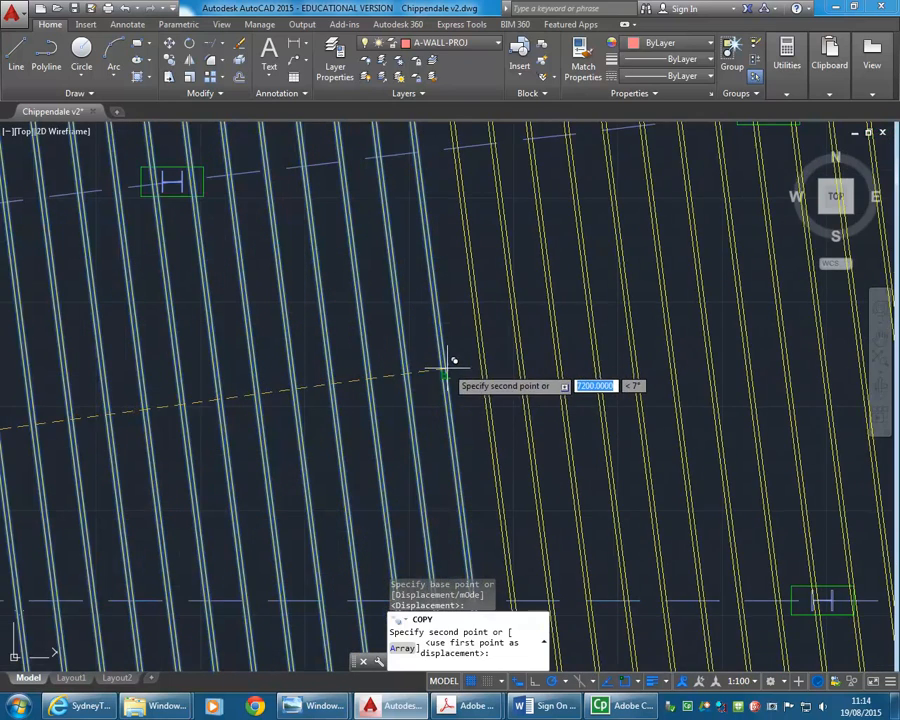
pyautogui.click(446, 369)
pyautogui.rightClick(452, 344)
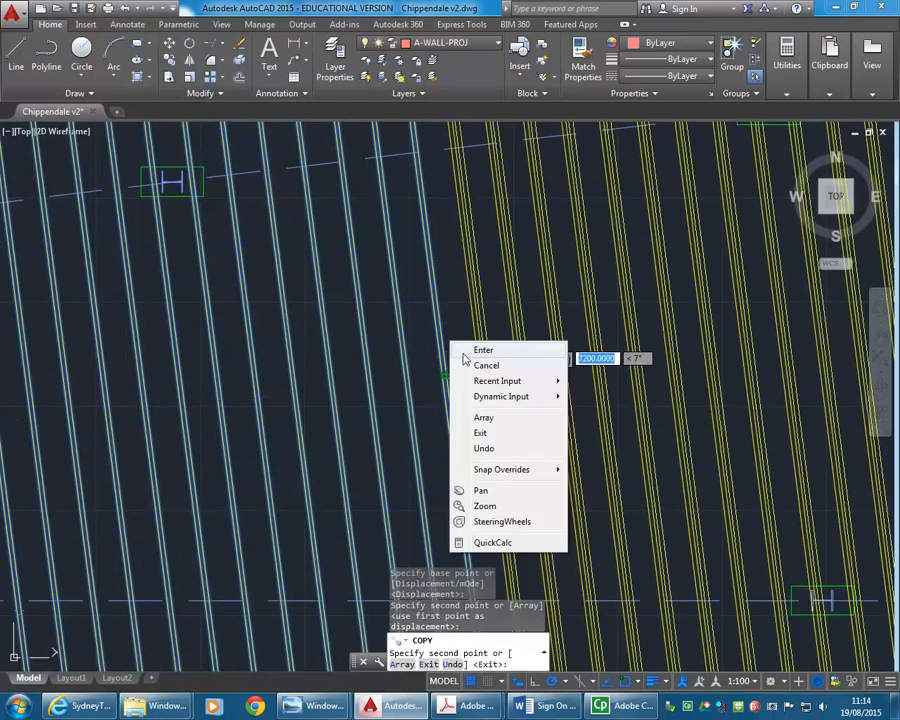
pyautogui.click(480, 350)
# Step: Copy the seven easternmost joists 3100 eastwards, from the joist just west of them to the last joist, reaching the east wall
pyautogui.scroll(-5, 466, 352)
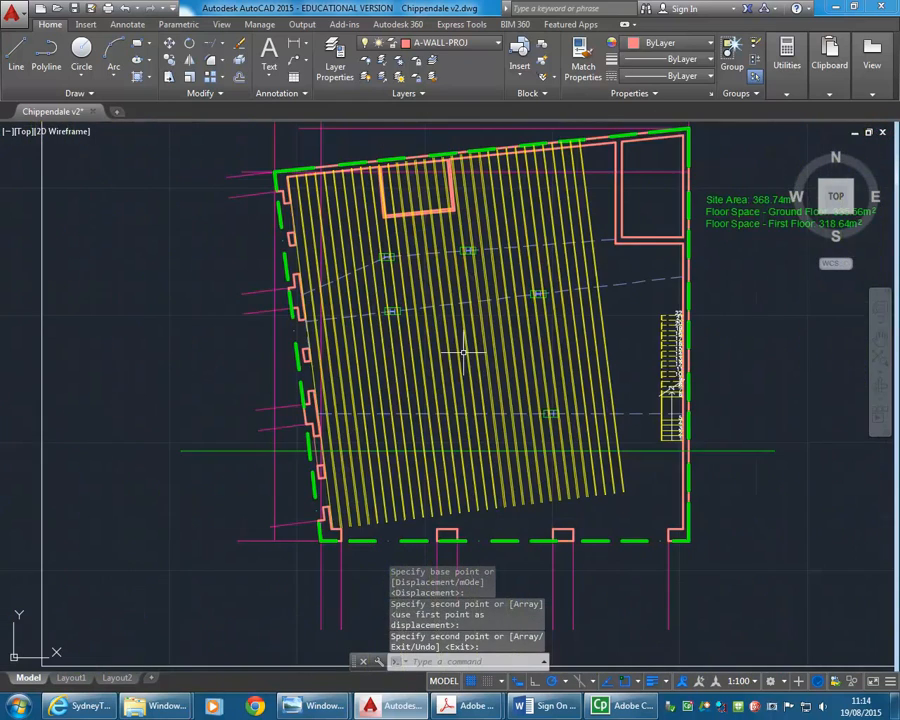
pyautogui.click(618, 340)
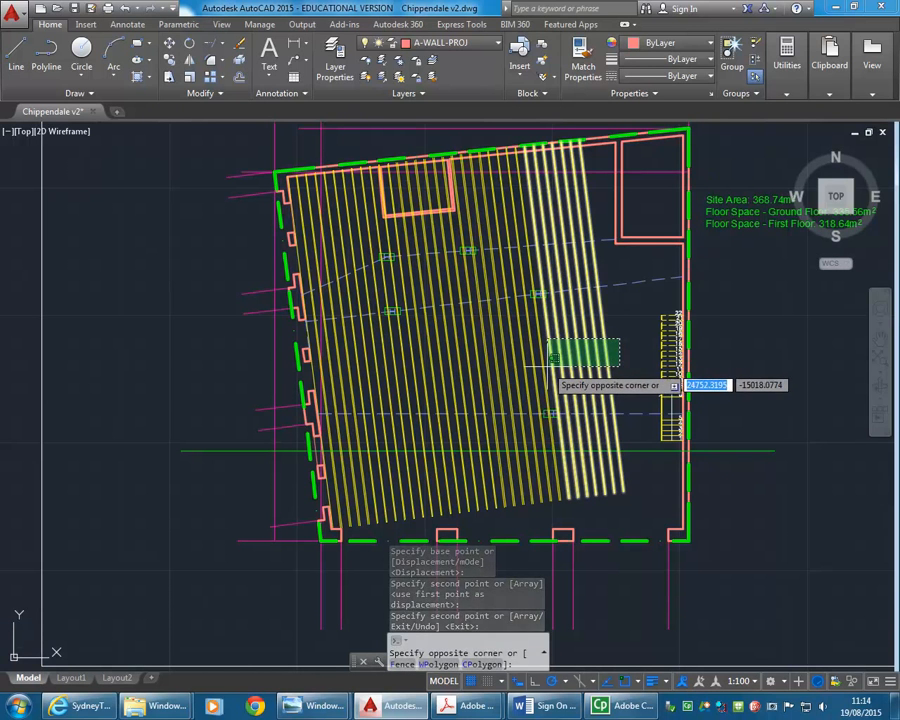
pyautogui.click(548, 366)
pyautogui.click(169, 61)
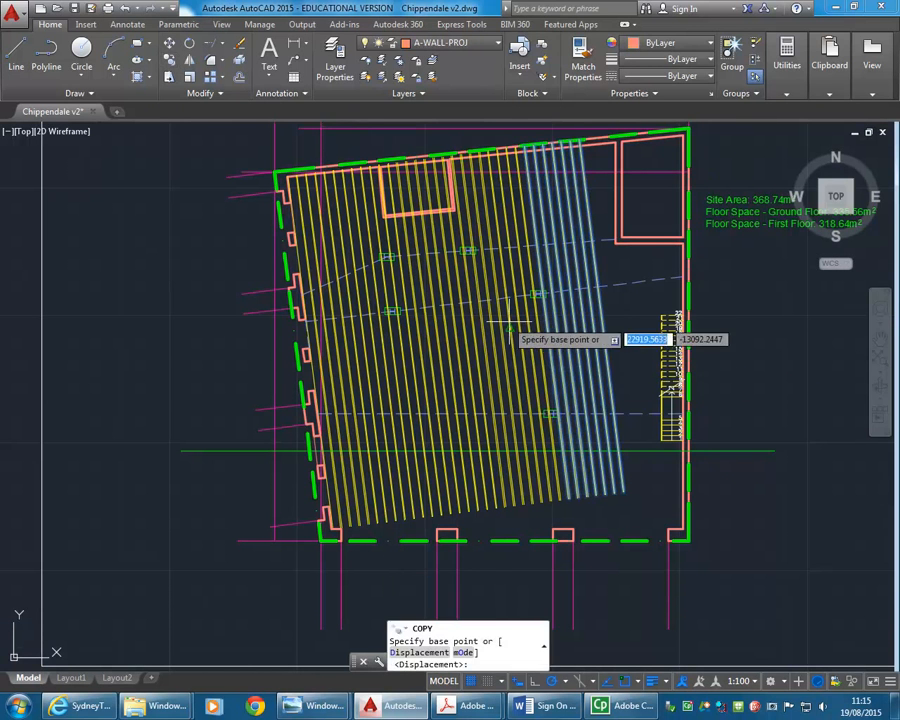
pyautogui.scroll(5, 525, 330)
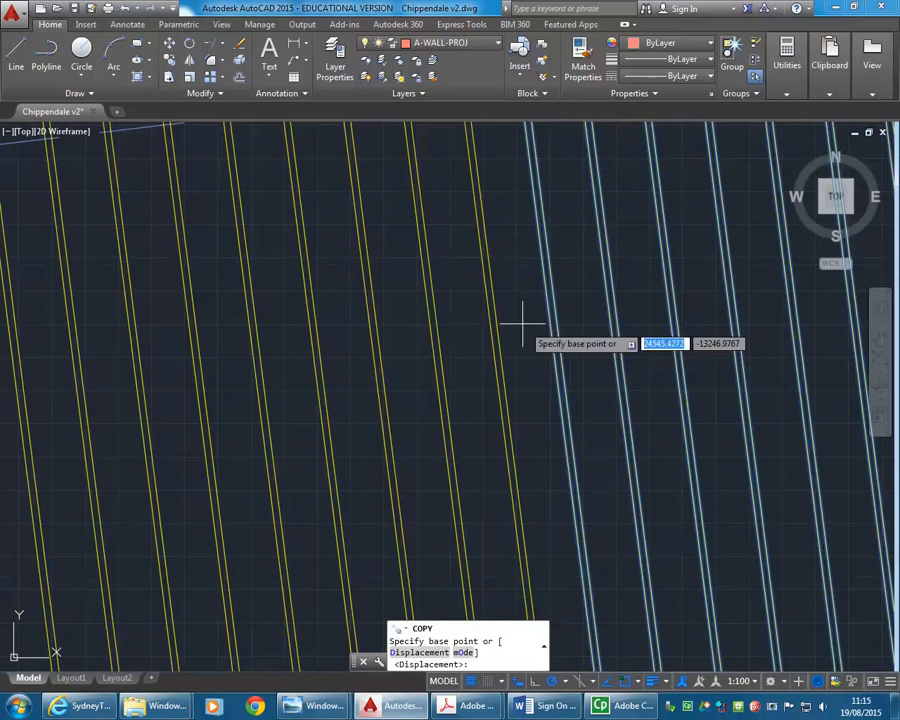
pyautogui.click(488, 279)
pyautogui.scroll(-2, 488, 279)
pyautogui.moveTo(488, 283); pyautogui.dragTo(364, 324, button='middle')
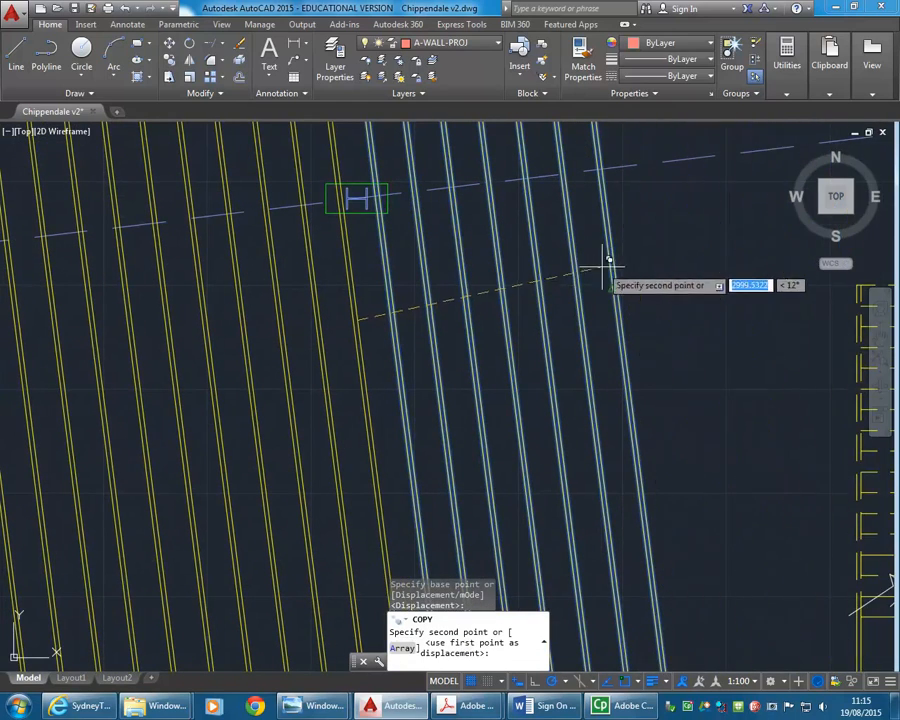
pyautogui.click(607, 268)
pyautogui.rightClick(607, 268)
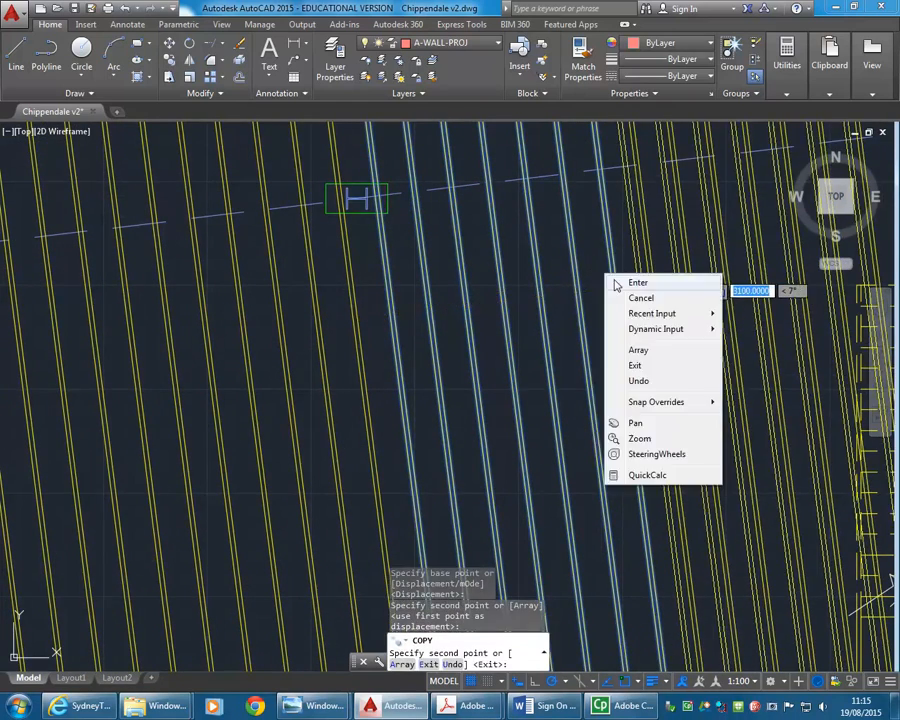
pyautogui.click(617, 281)
# Step: Select the two easternmost joist pairs that cross the staircase by the east wall
pyautogui.scroll(-6, 508, 277)
pyautogui.moveTo(510, 298); pyautogui.dragTo(530, 299, button='middle')
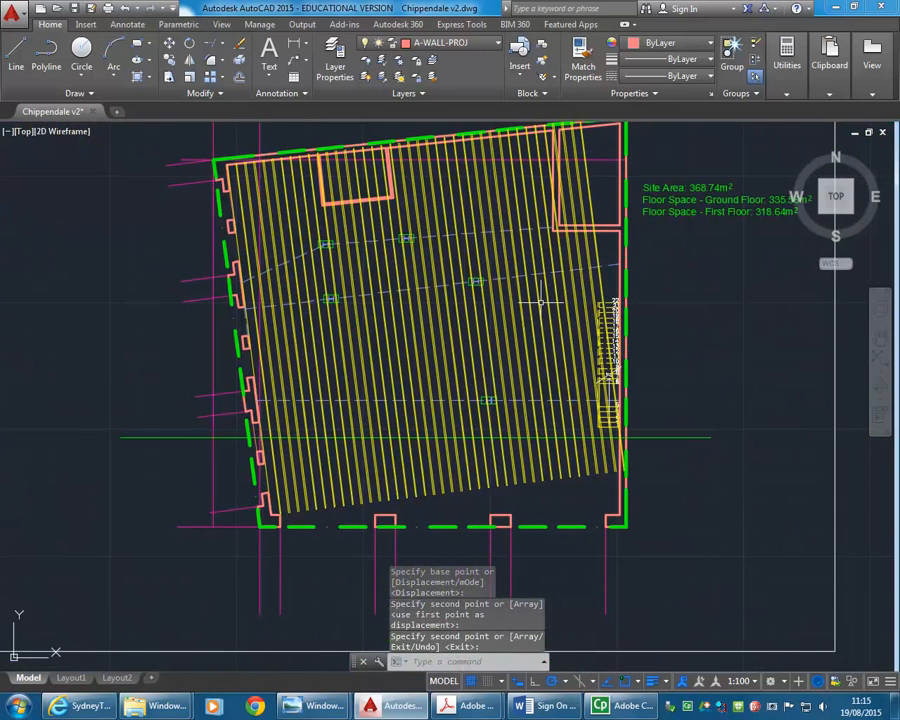
pyautogui.scroll(4, 600, 280)
pyautogui.click(608, 286)
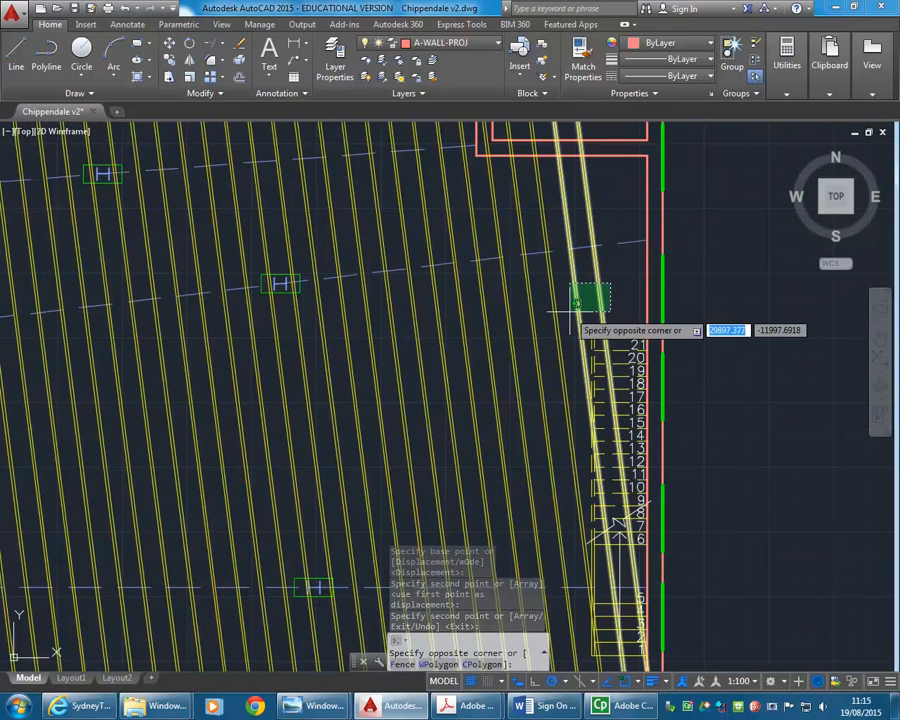
pyautogui.click(574, 312)
pyautogui.scroll(4, 540, 320)
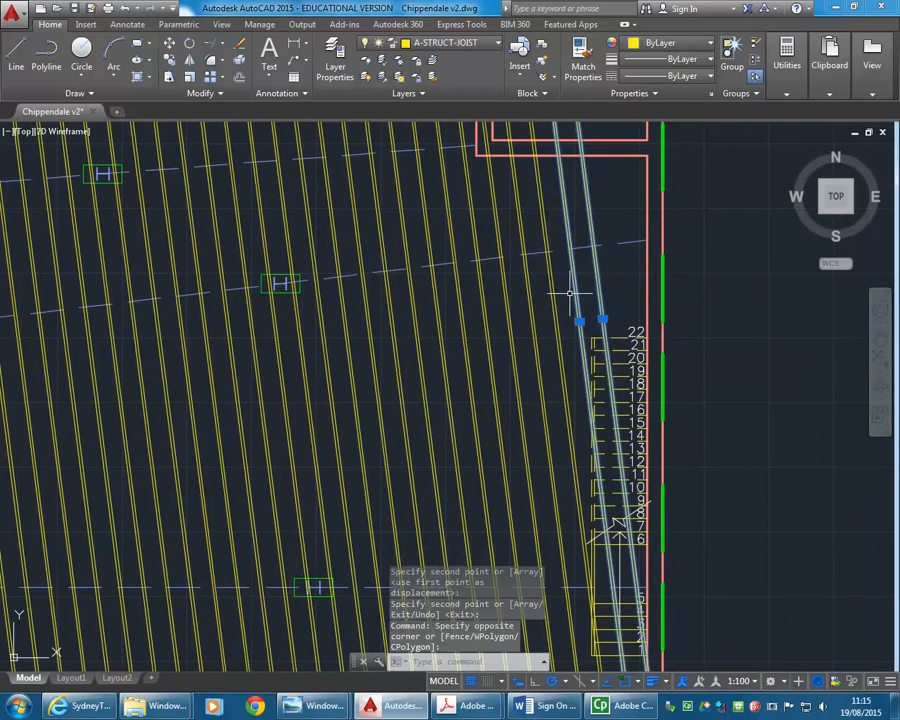
pyautogui.scroll(-4, 420, 423)
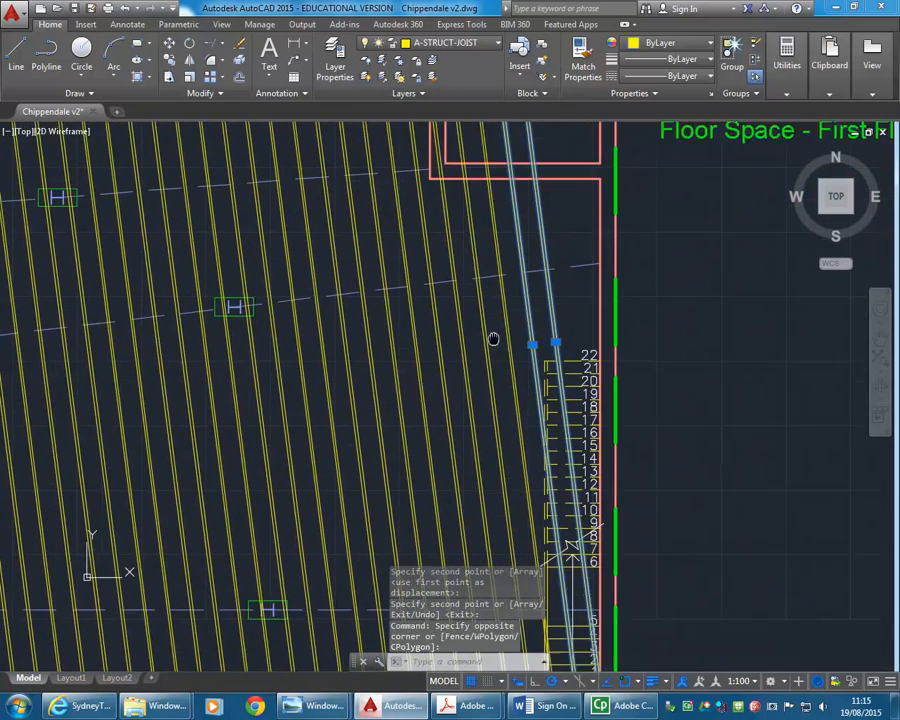
# Step: Switch to Windows Photo Viewer, go from Pics 048.jpg to Pics 051.jpg and examine the ceiling structure around the staircase
pyautogui.moveTo(320, 706)
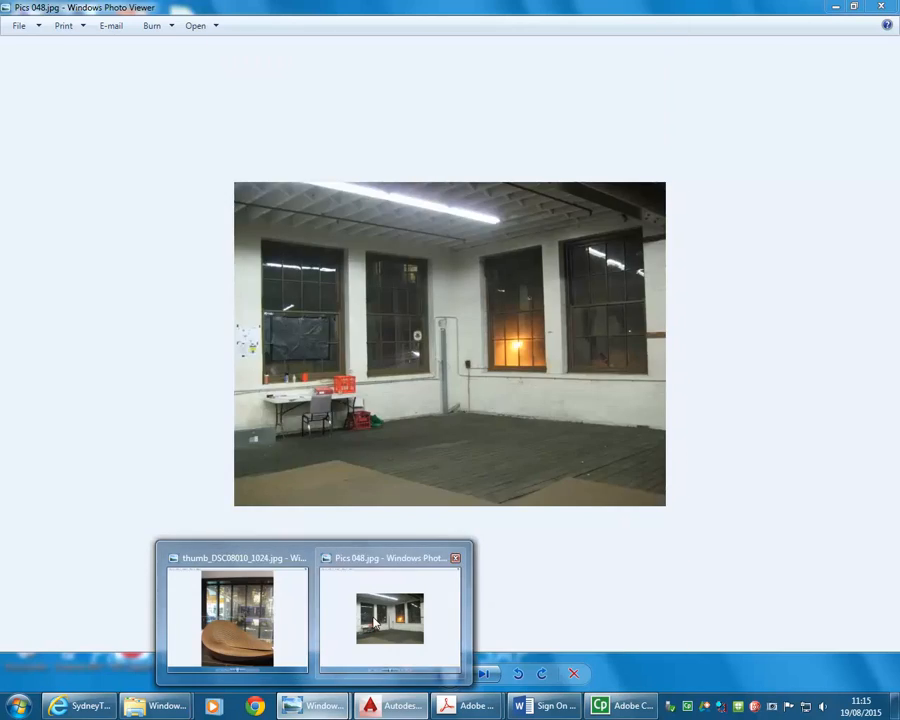
pyautogui.click(378, 622)
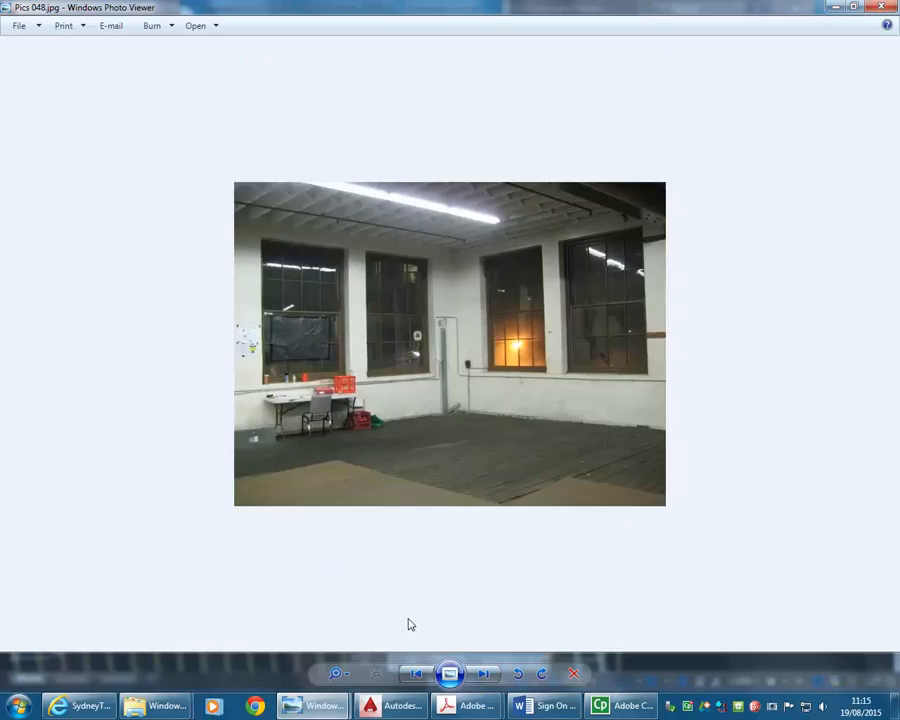
pyautogui.click(482, 673)
pyautogui.click(486, 676)
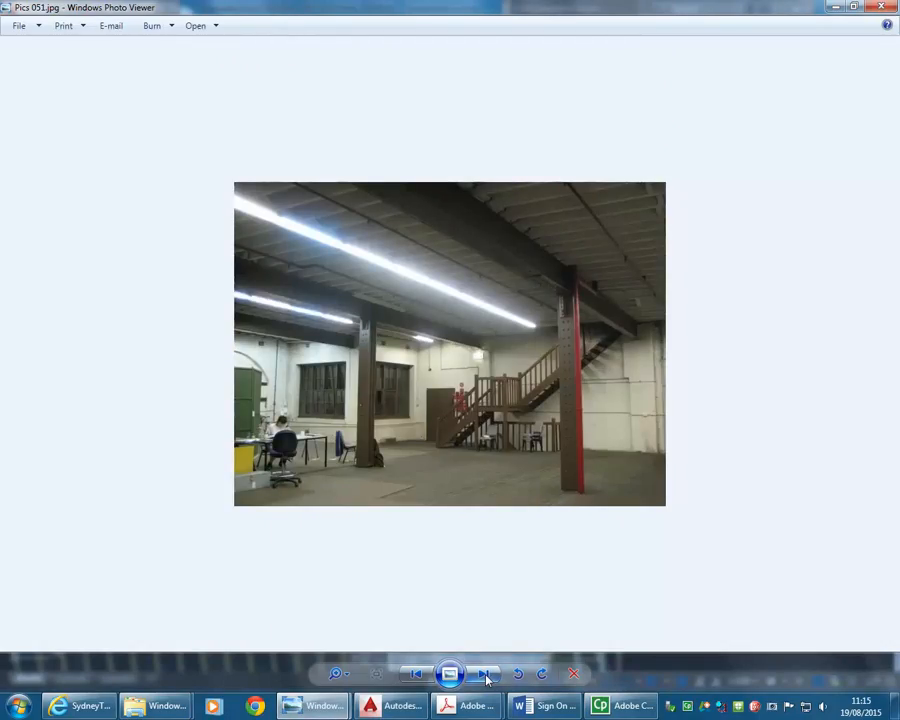
pyautogui.scroll(3, 620, 350)
pyautogui.scroll(3, 624, 365)
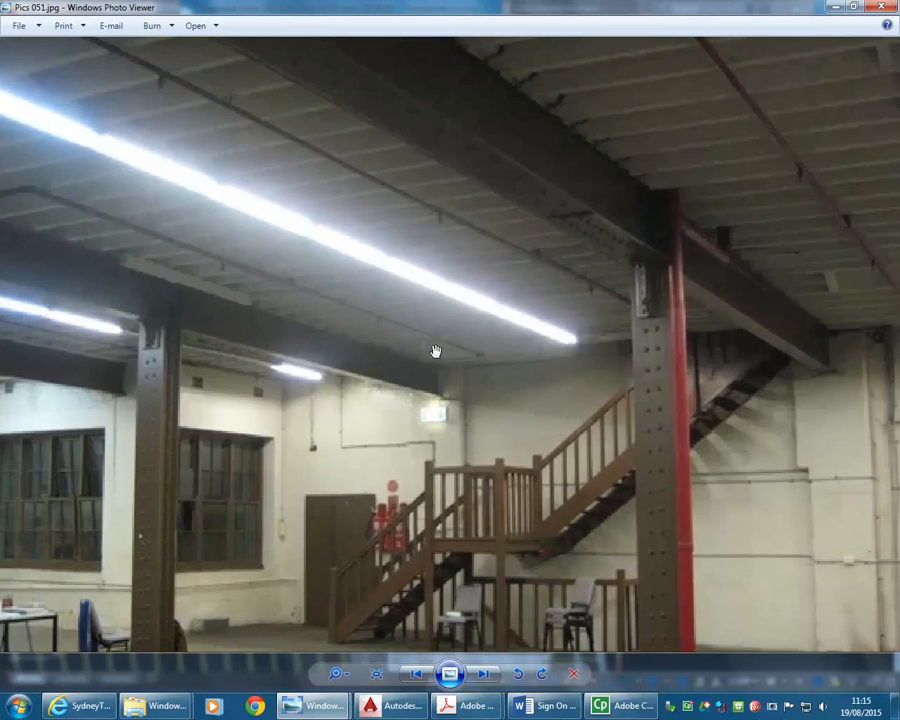
pyautogui.scroll(-1, 624, 365)
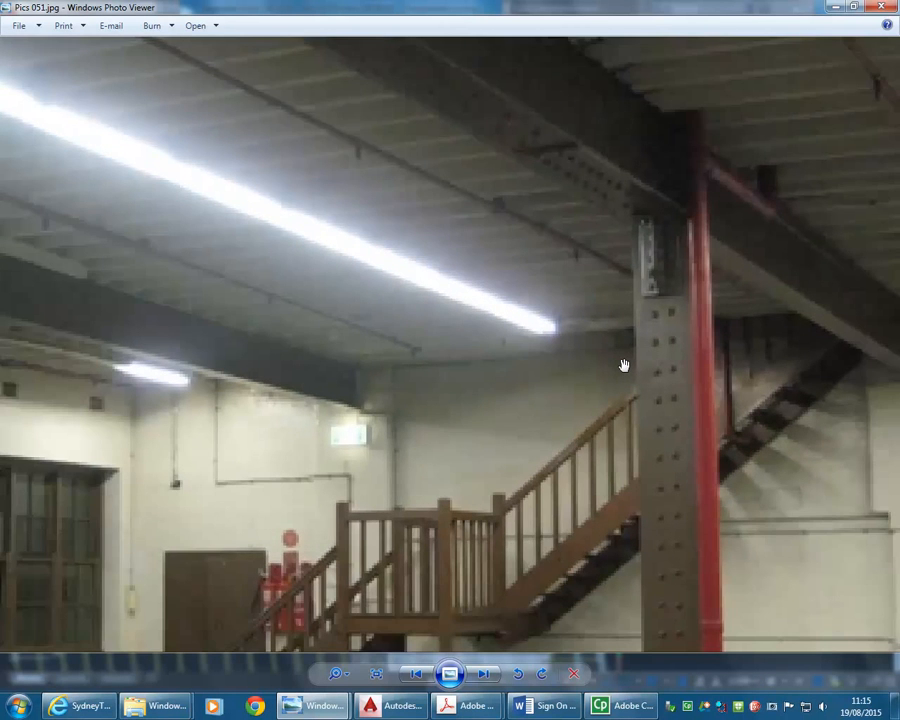
# Step: Examine the whole of Pics 051.jpg, switch to Adobe Acrobat and check the joists and beams on the Chippendale Building ground floor plan
pyautogui.scroll(-3, 624, 365)
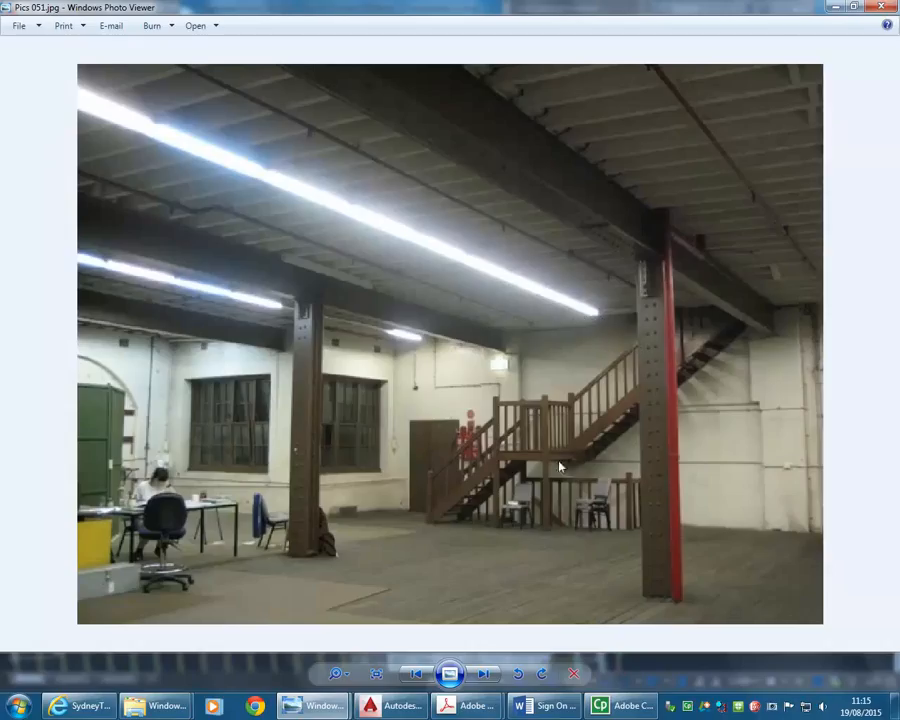
pyautogui.moveTo(470, 706)
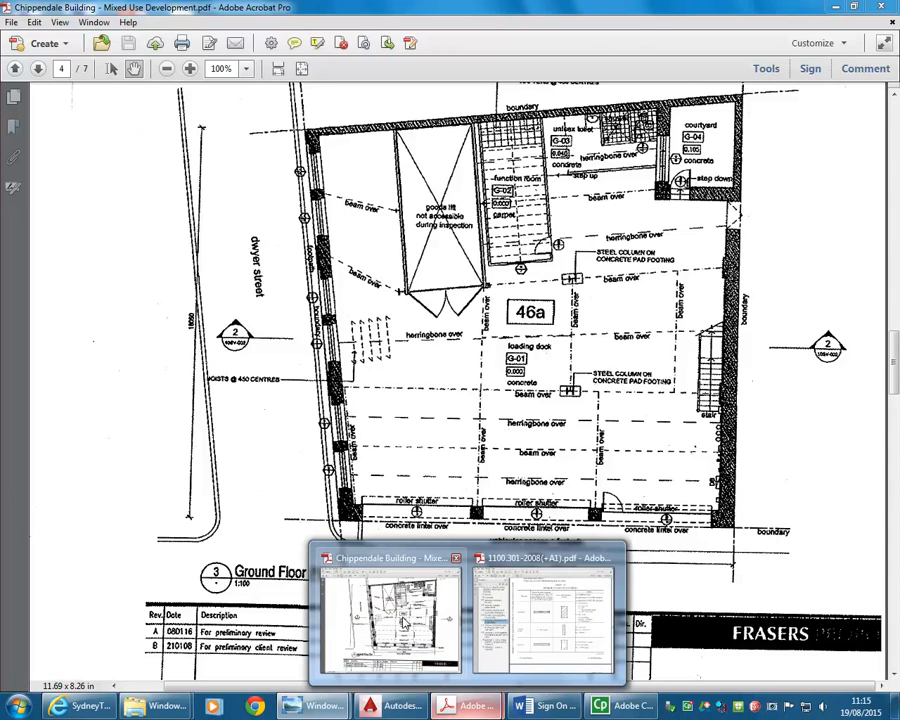
pyautogui.click(403, 620)
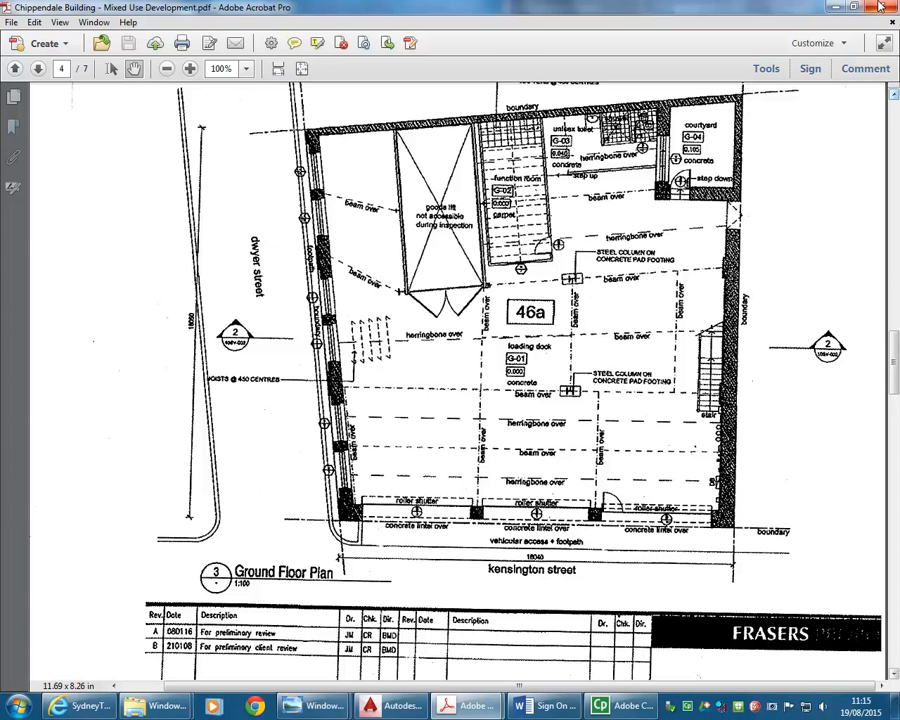
pyautogui.click(835, 7)
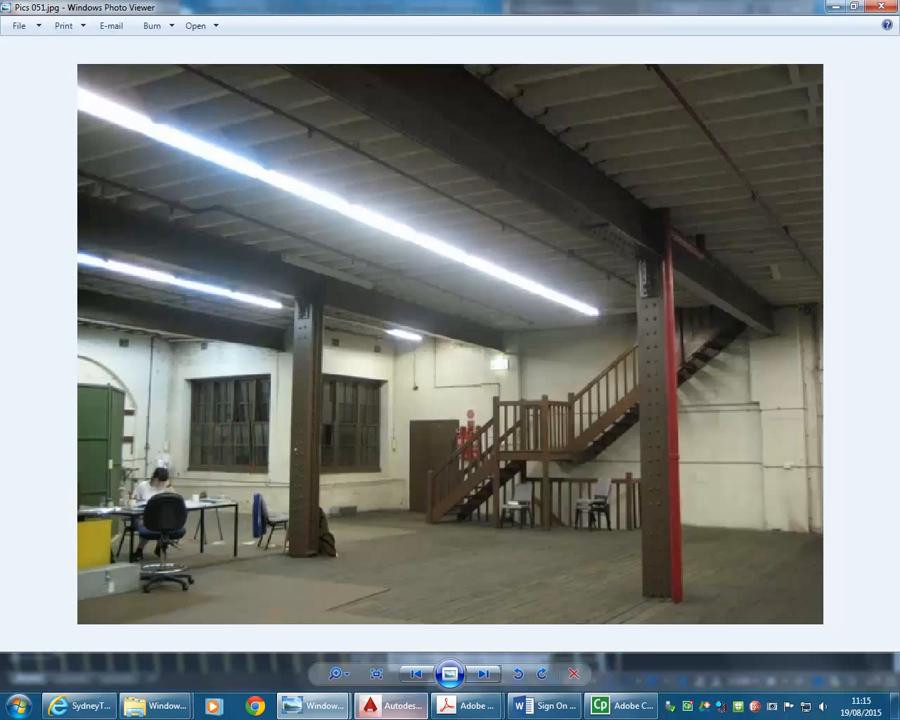
# Step: Switch to AutoCAD, clear the selection and compare the slanted joists along the west wall with those crossing the staircase by the east wall
pyautogui.click(391, 706)
pyautogui.scroll(-3, 389, 416)
pyautogui.moveTo(391, 416); pyautogui.dragTo(437, 406, button='middle')
pyautogui.scroll(1, 437, 406)
pyautogui.press('Escape')
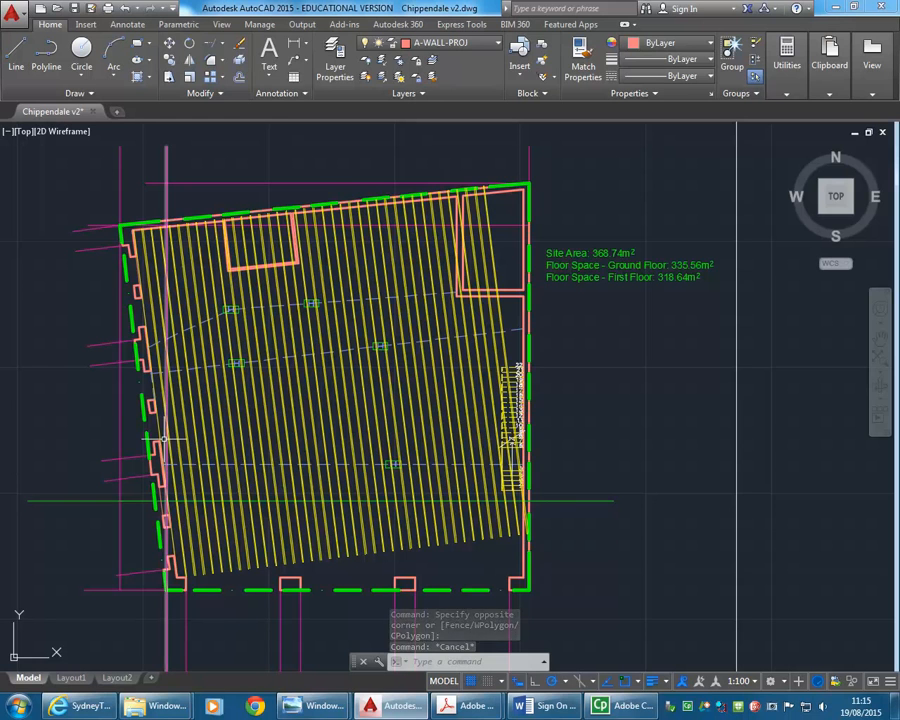
pyautogui.moveTo(166, 432)
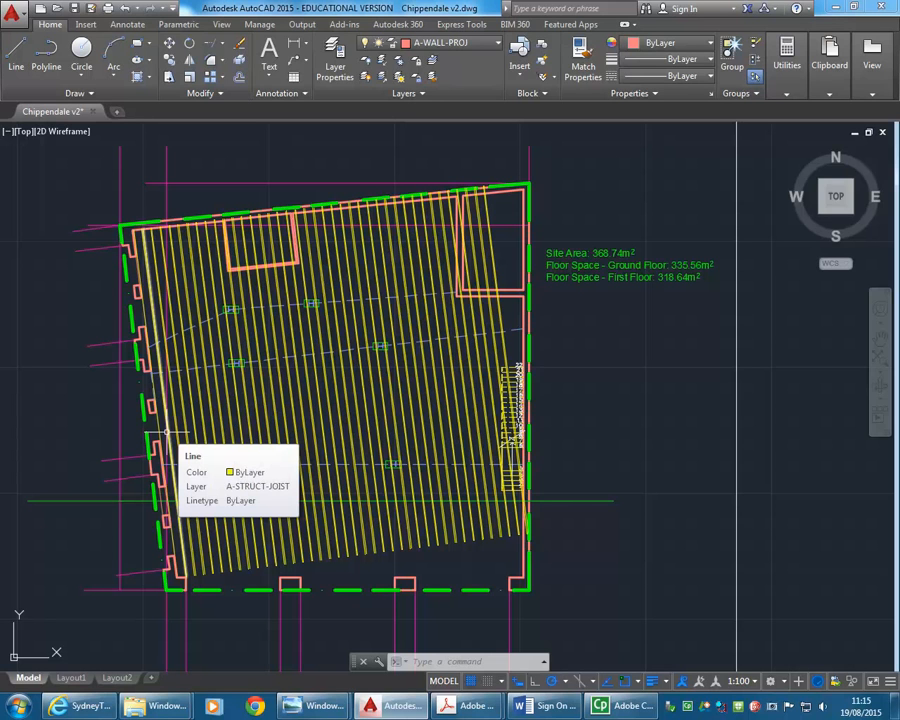
pyautogui.moveTo(470, 456)
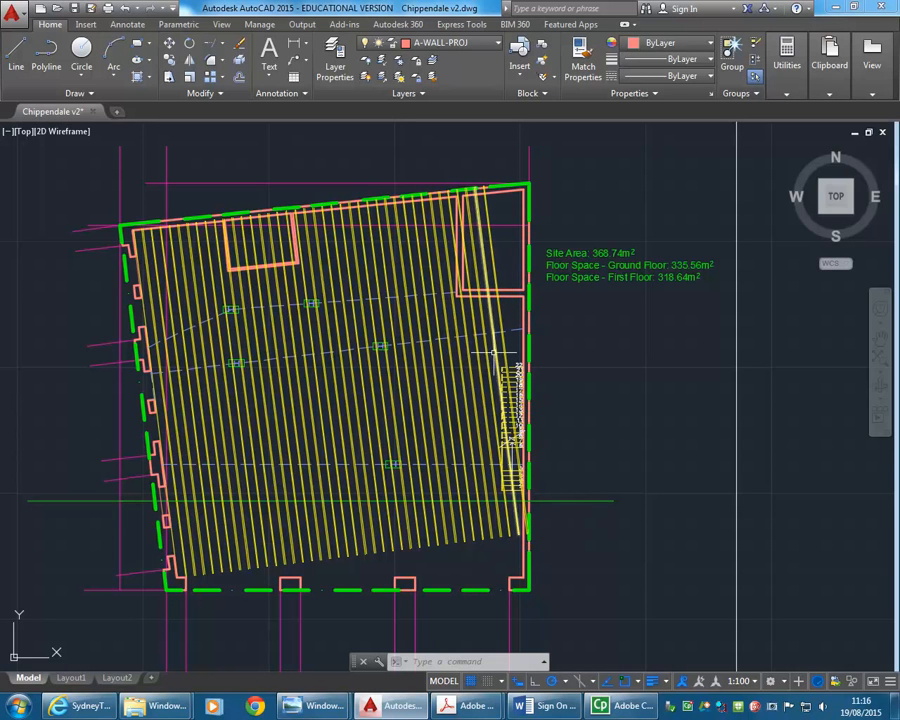
# Step: Undo the joist copies across the floor, back to the first joist lines beside the west wall
pyautogui.click(131, 10)
pyautogui.click(130, 10)
pyautogui.click(129, 10)
pyautogui.click(129, 10)
pyautogui.click(129, 10)
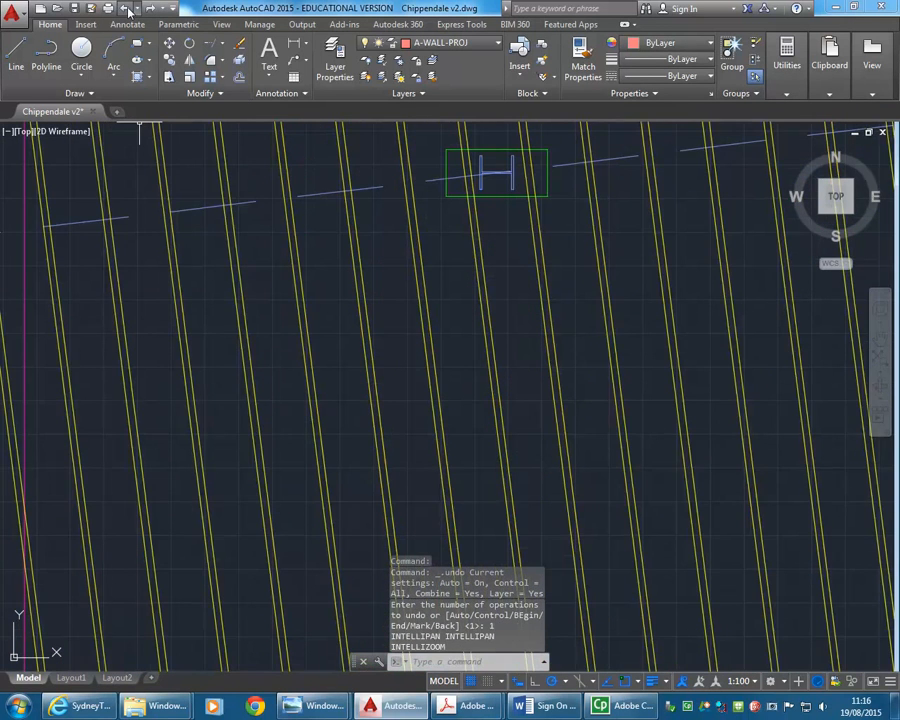
pyautogui.click(129, 10)
pyautogui.click(129, 10)
pyautogui.click(129, 10)
pyautogui.click(129, 10)
pyautogui.click(129, 10)
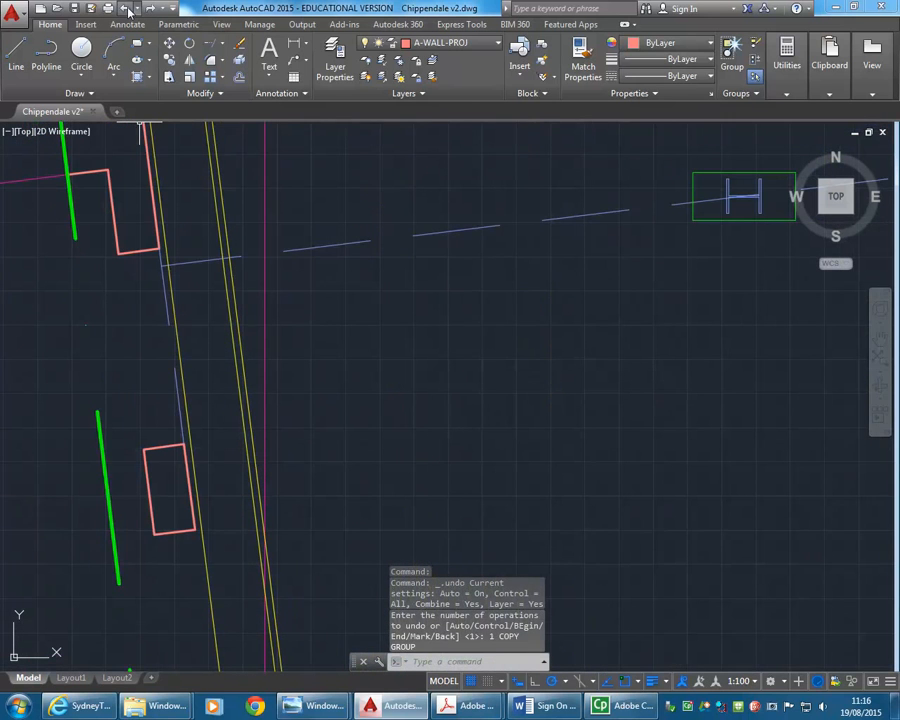
pyautogui.click(129, 10)
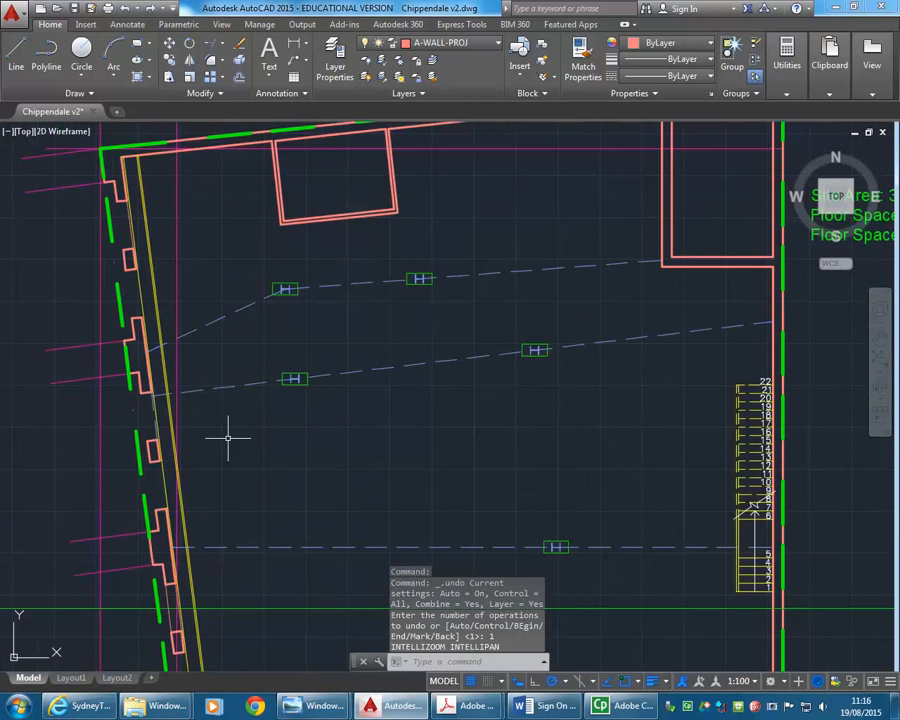
# Step: Delete the three remaining slanted joist lines along the west wall
pyautogui.scroll(6, 239, 432)
pyautogui.scroll(4, 300, 470)
pyautogui.click(296, 476)
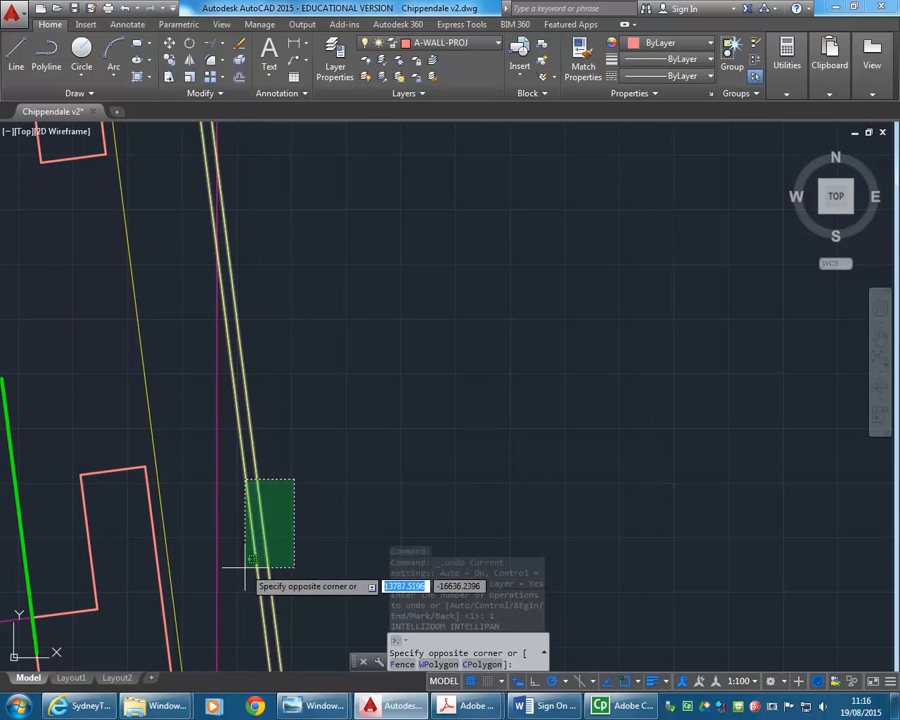
pyautogui.click(159, 489)
pyautogui.press('Delete')
pyautogui.scroll(-9, 278, 452)
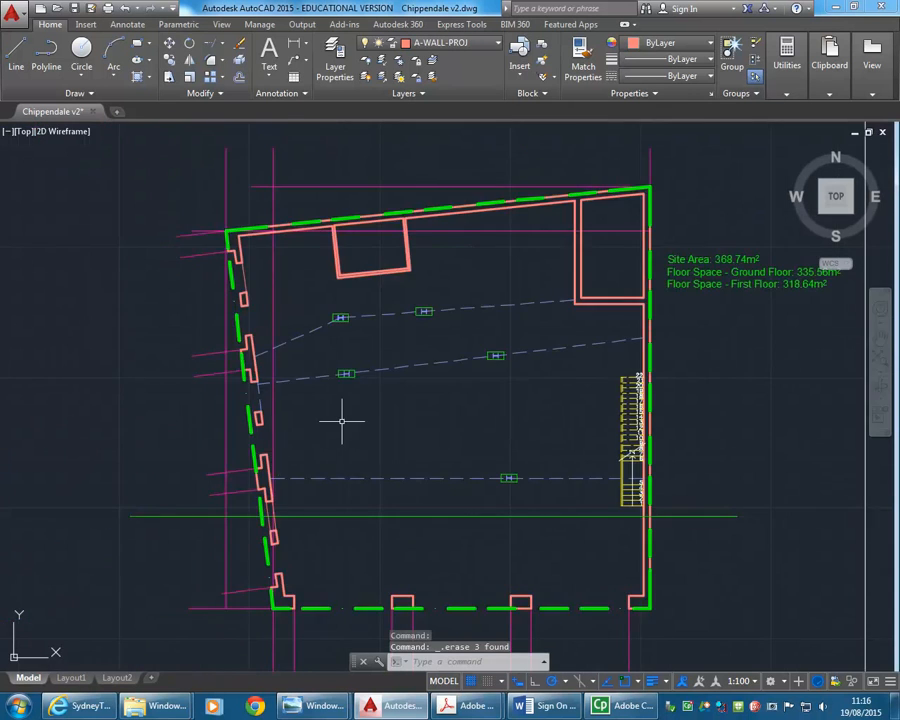
# Step: Make A-STRUCT-JOIST the current layer for drawing joists beside the staircase on the east wall
pyautogui.scroll(-2, 280, 430)
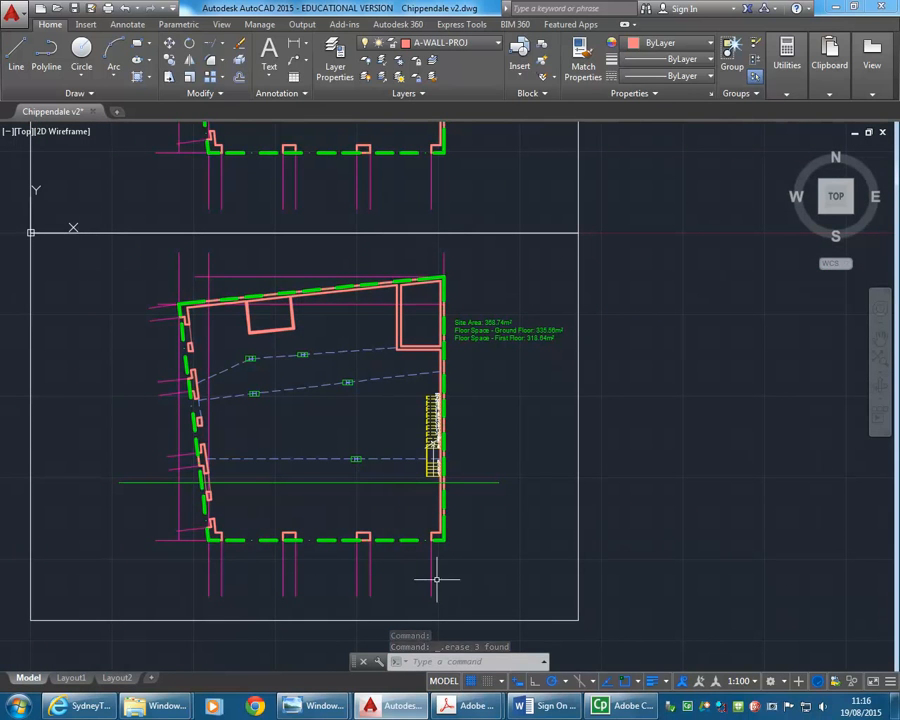
pyautogui.scroll(4, 408, 488)
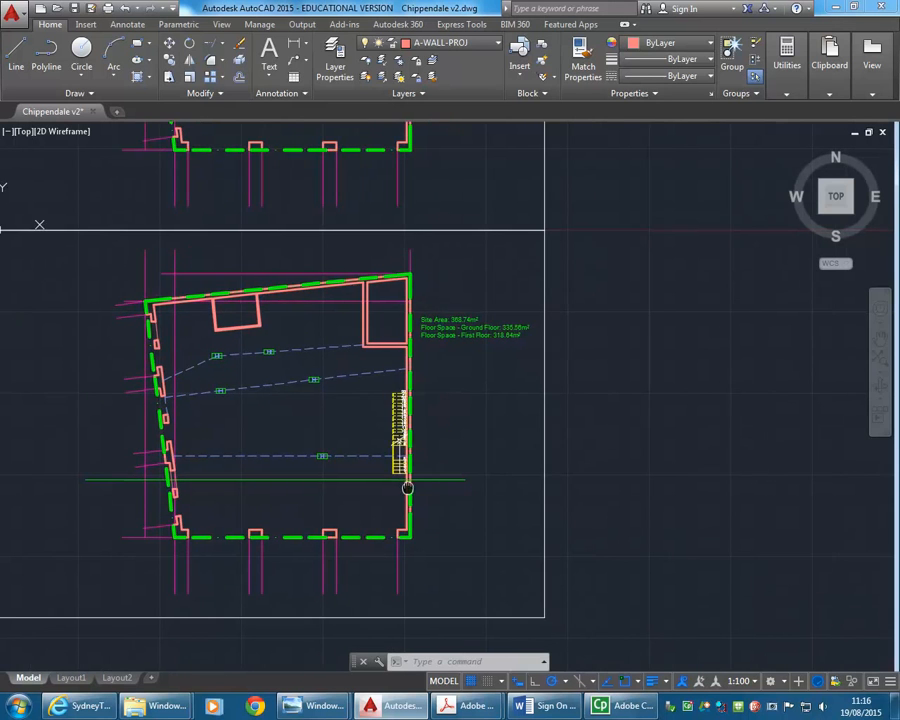
pyautogui.scroll(5, 345, 470)
pyautogui.moveTo(327, 451); pyautogui.dragTo(309, 453, button='middle')
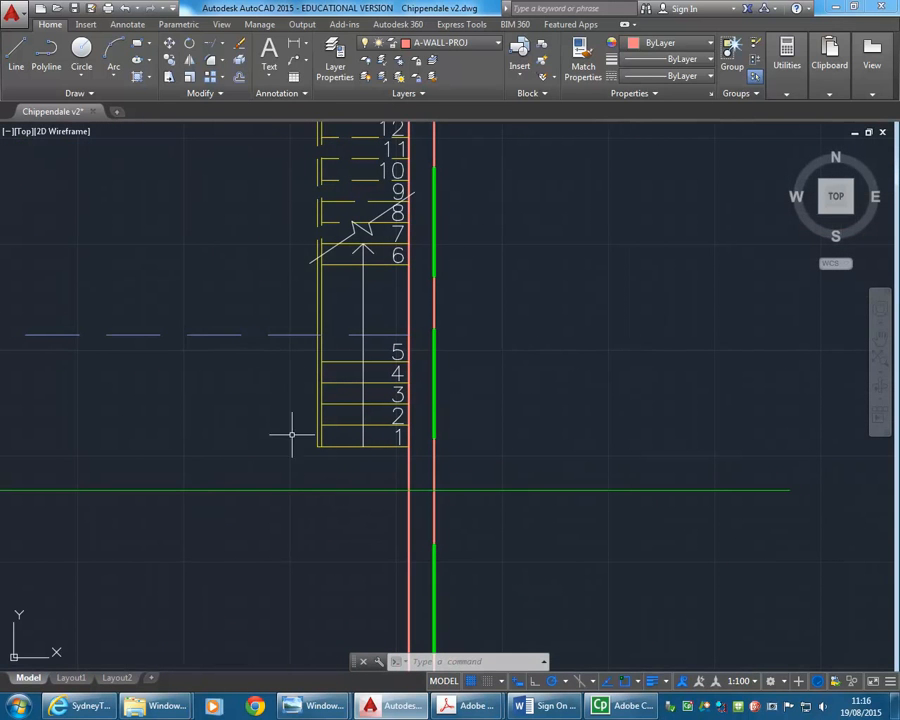
pyautogui.scroll(3, 362, 474)
pyautogui.moveTo(357, 466); pyautogui.dragTo(350, 516, button='middle')
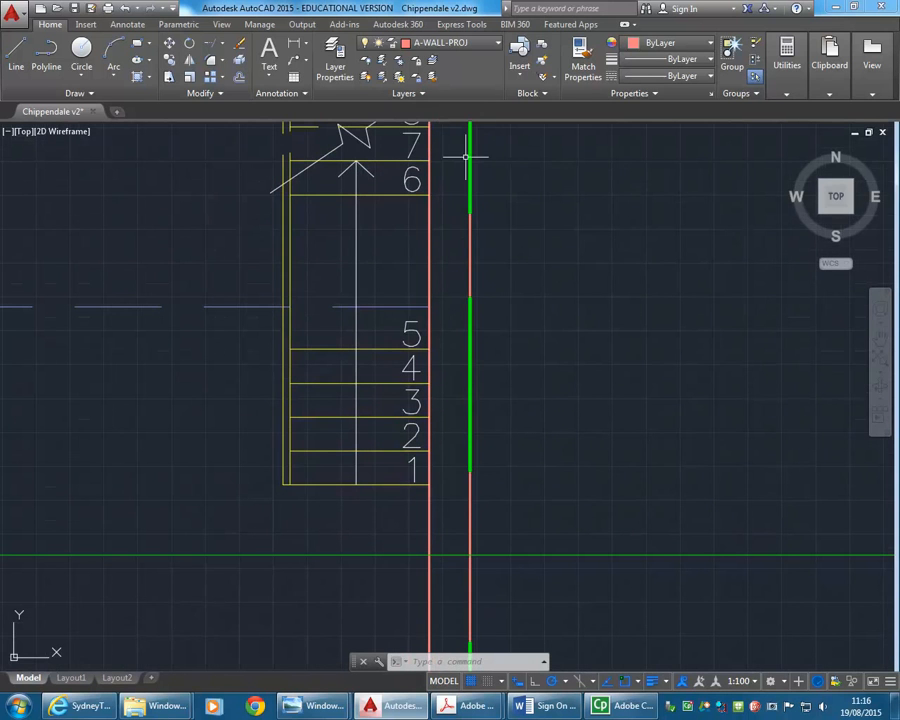
pyautogui.click(450, 43)
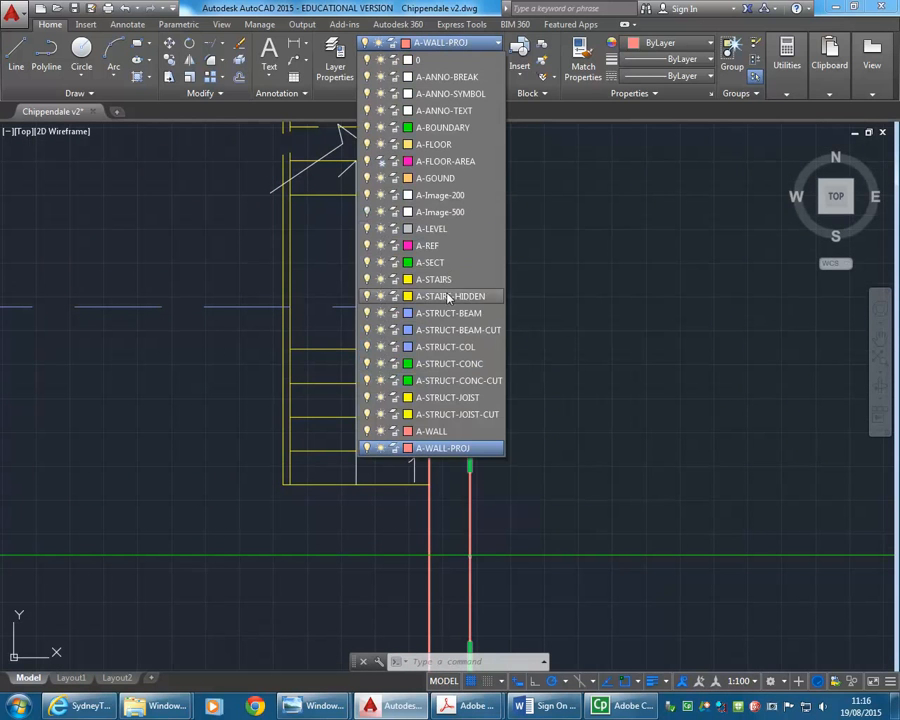
pyautogui.click(451, 398)
# Step: Offset the east wall's inner face 50 to the west as the first joist's edge
pyautogui.scroll(3, 432, 310)
pyautogui.moveTo(336, 381); pyautogui.dragTo(388, 355, button='middle')
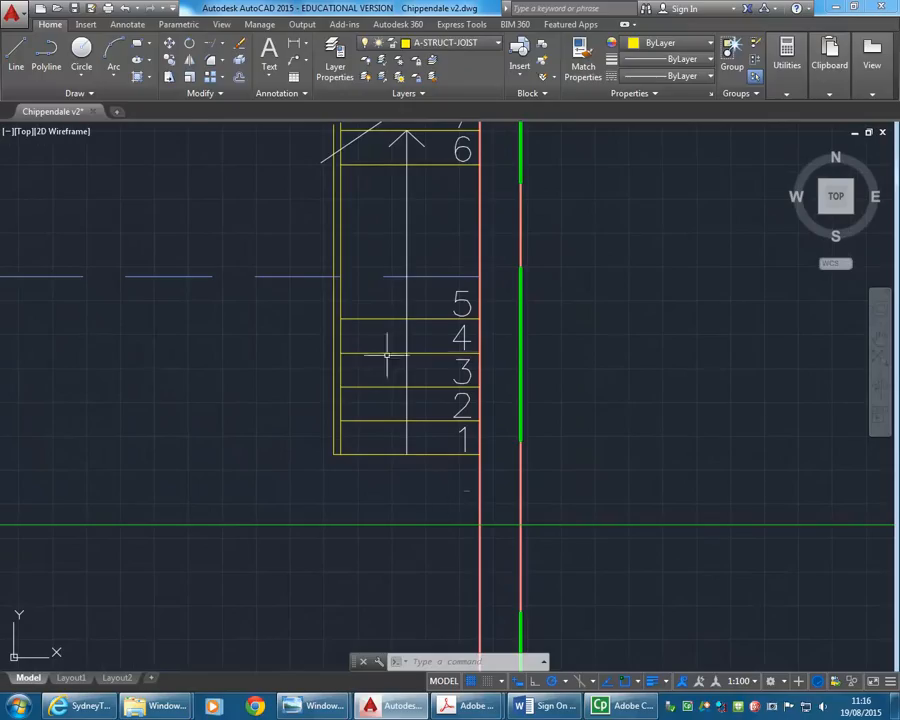
pyautogui.click(238, 78)
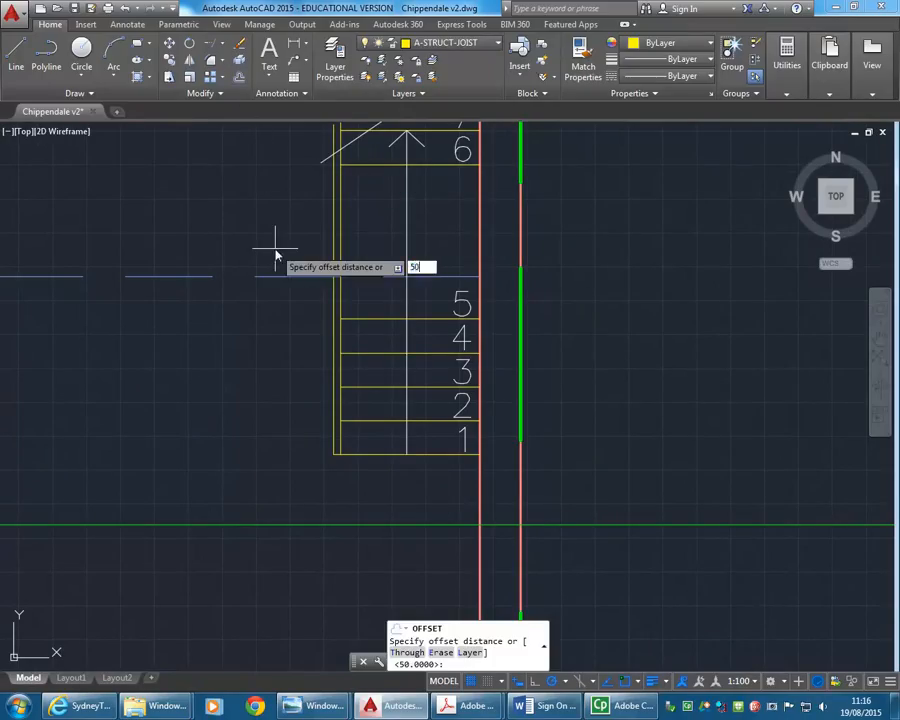
pyautogui.press('Return')
pyautogui.click(478, 475)
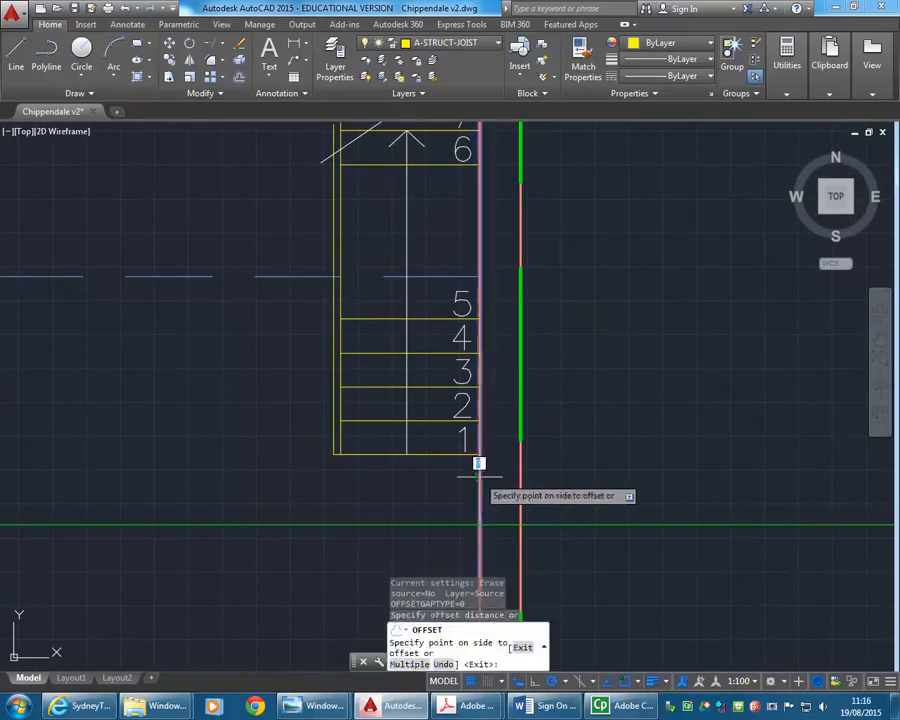
pyautogui.click(333, 483)
pyautogui.scroll(-4, 364, 480)
pyautogui.press('Return')
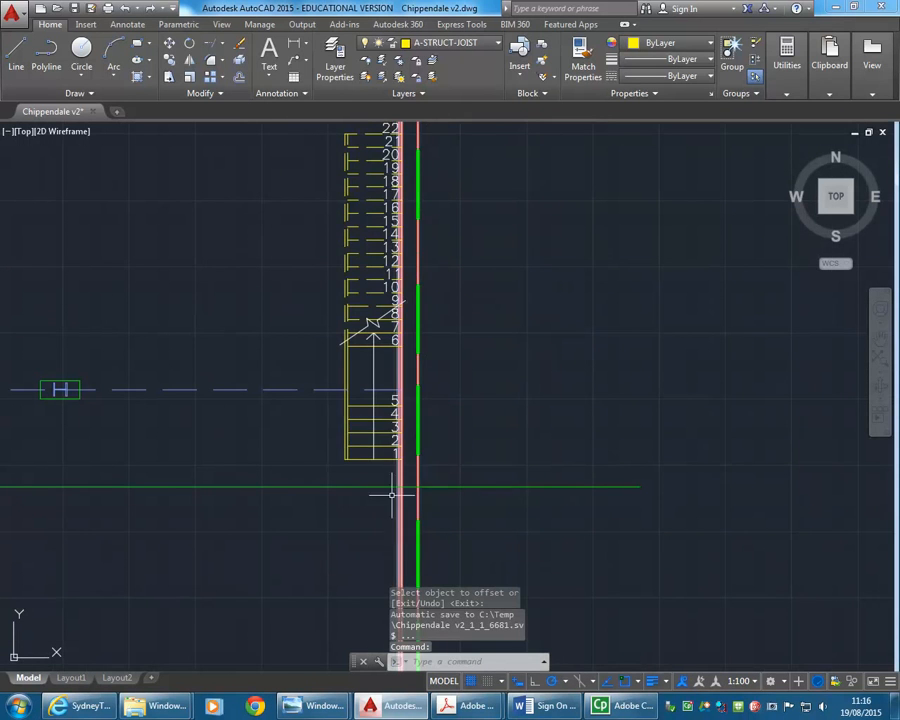
# Step: Offset the first joist's edge line 400 to the west to space the next joist
pyautogui.scroll(4, 399, 477)
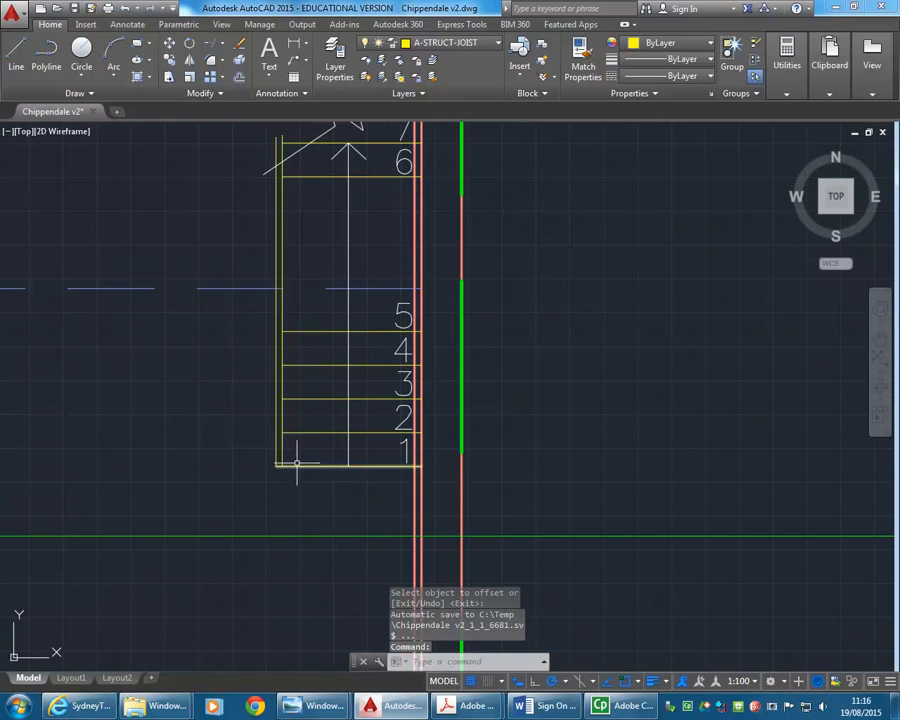
pyautogui.press('Return')
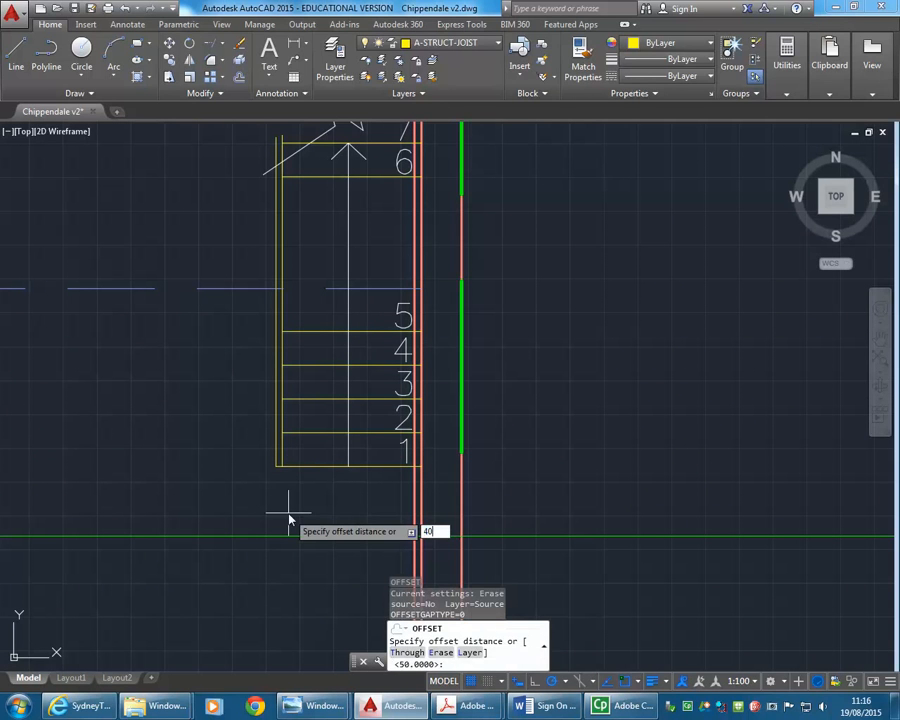
pyautogui.write('400')
pyautogui.press('Return')
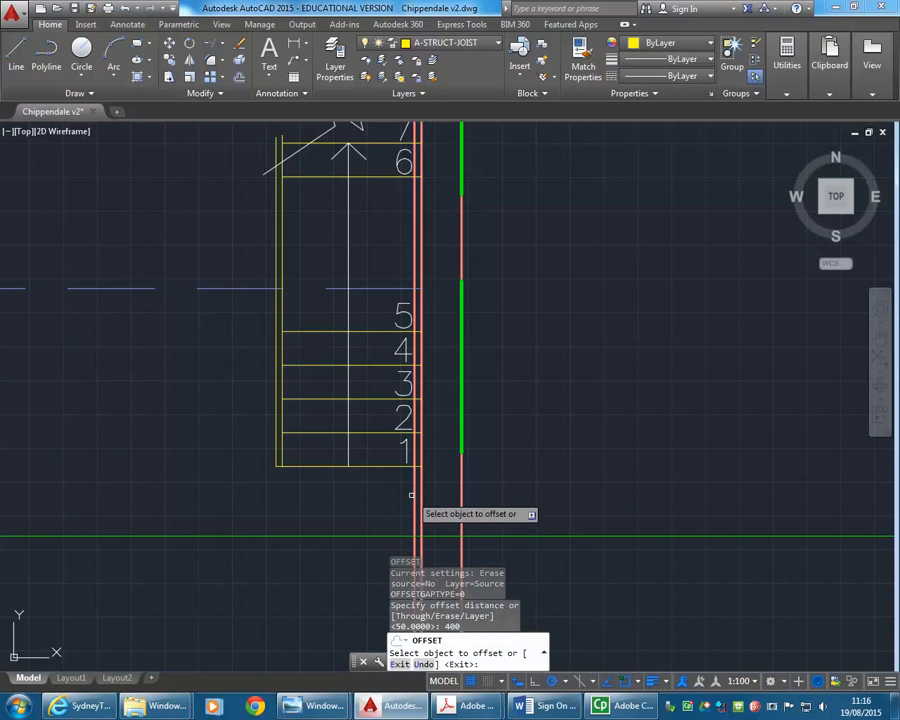
pyautogui.click(415, 495)
pyautogui.press('Return')
# Step: Offset the westernmost new line another 50 to the west to give the second joist its width
pyautogui.press('Return')
pyautogui.write('5')
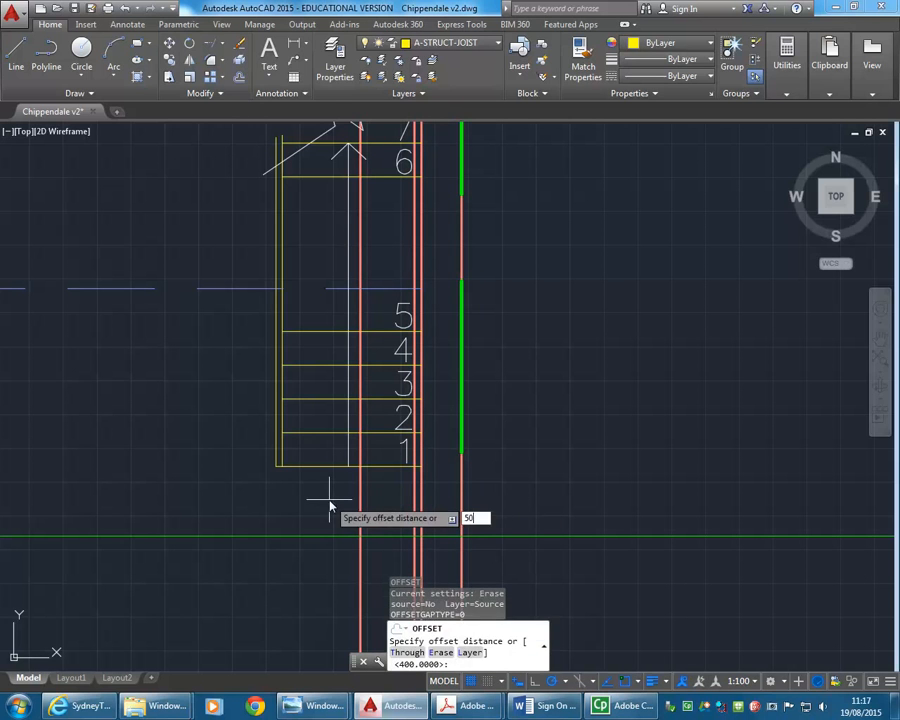
pyautogui.write('0')
pyautogui.press('Return')
pyautogui.click(360, 496)
pyautogui.click(311, 492)
pyautogui.press('Return')
# Step: Move the three offset lines beside the east wall to the A-STRUCT-JOIST layer
pyautogui.scroll(2, 399, 498)
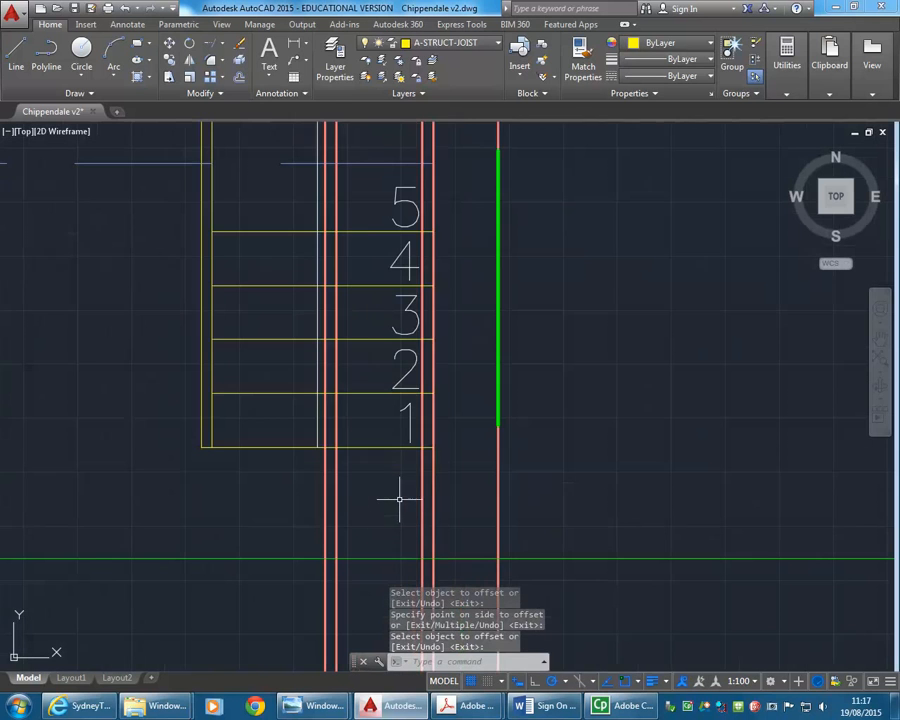
pyautogui.click(427, 490)
pyautogui.click(315, 514)
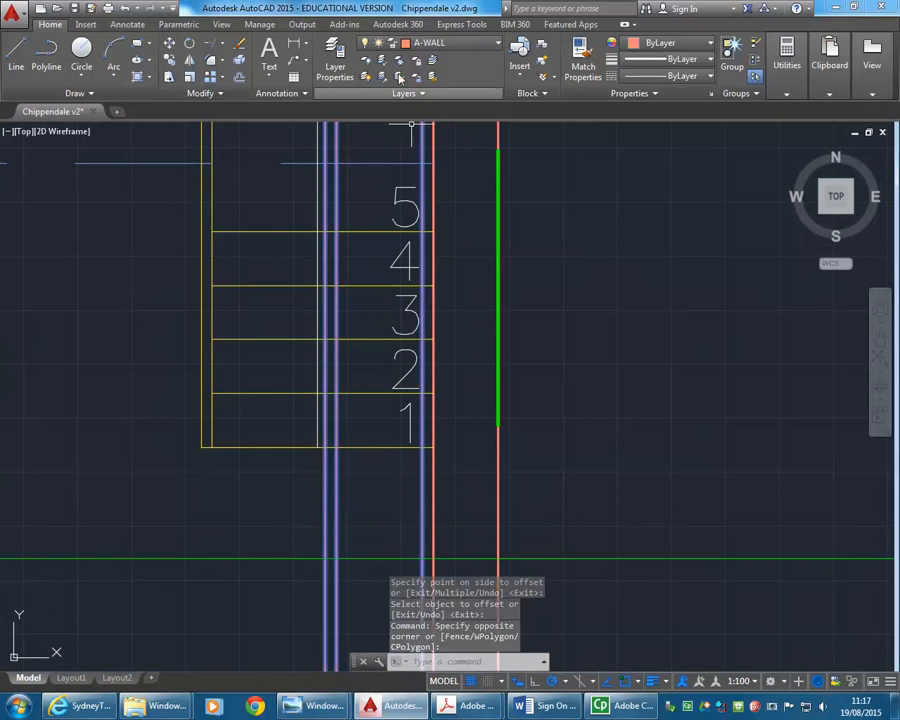
pyautogui.click(455, 43)
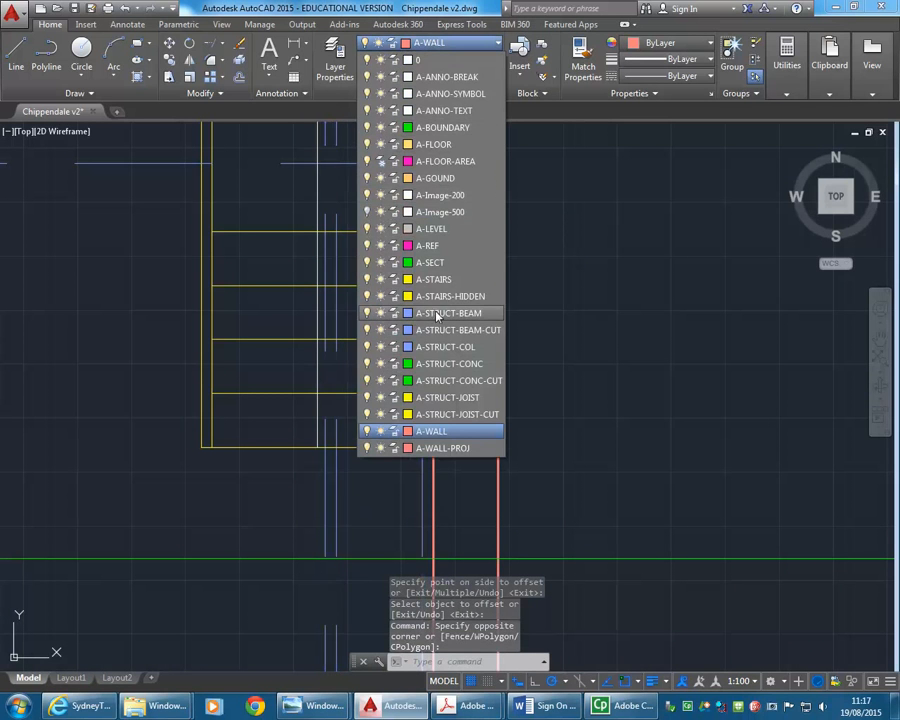
pyautogui.click(438, 398)
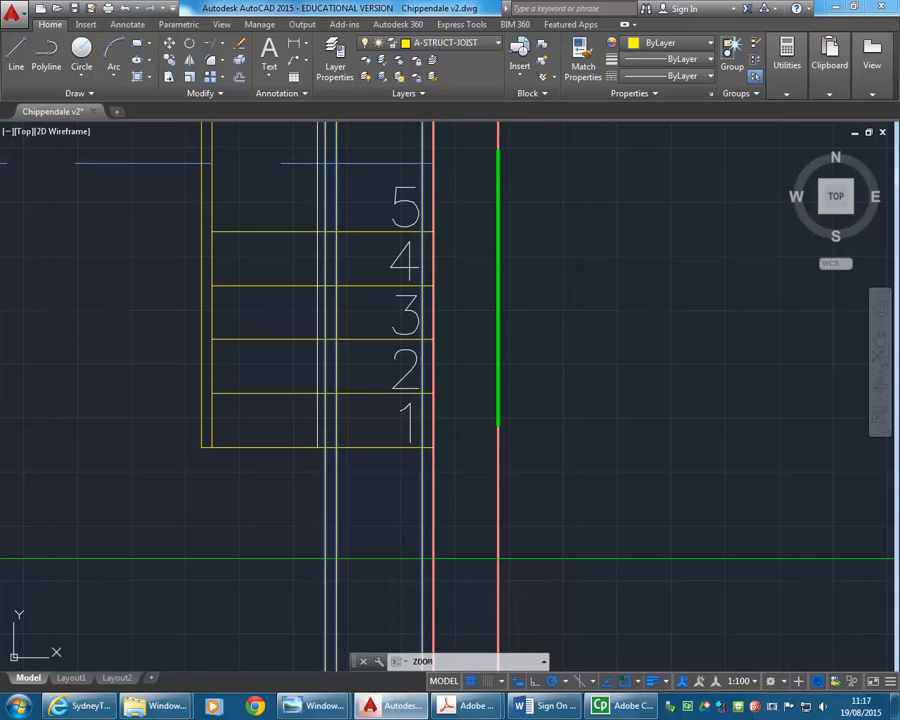
# Step: Start a rectangular array of the second joist's two edge lines beside the east wall
pyautogui.middleClick(395, 451)
pyautogui.middleClick(395, 451)
pyautogui.scroll(5, 225, 482)
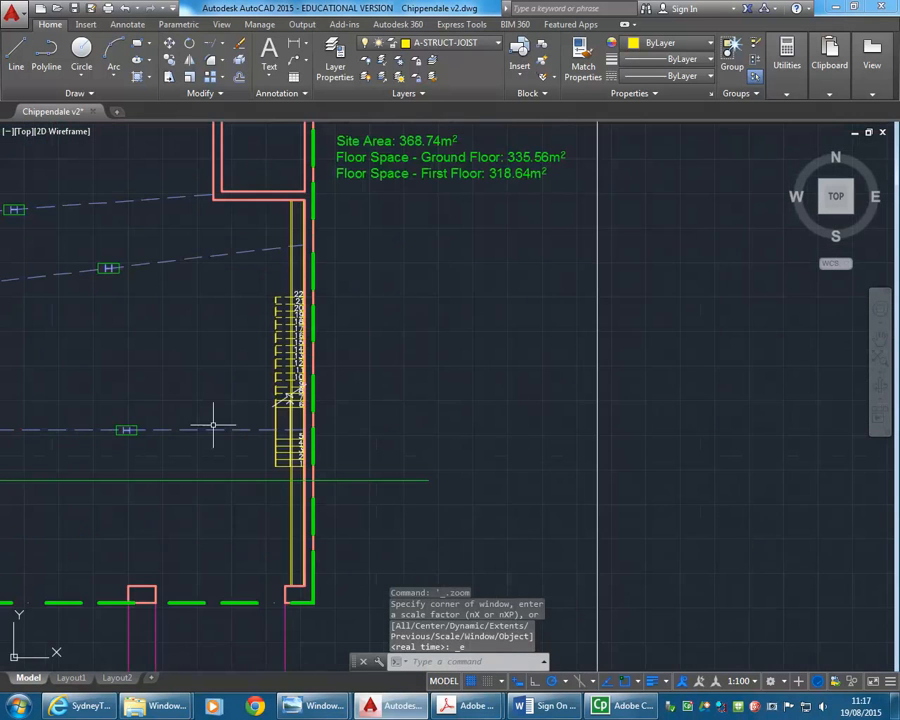
pyautogui.scroll(8, 249, 458)
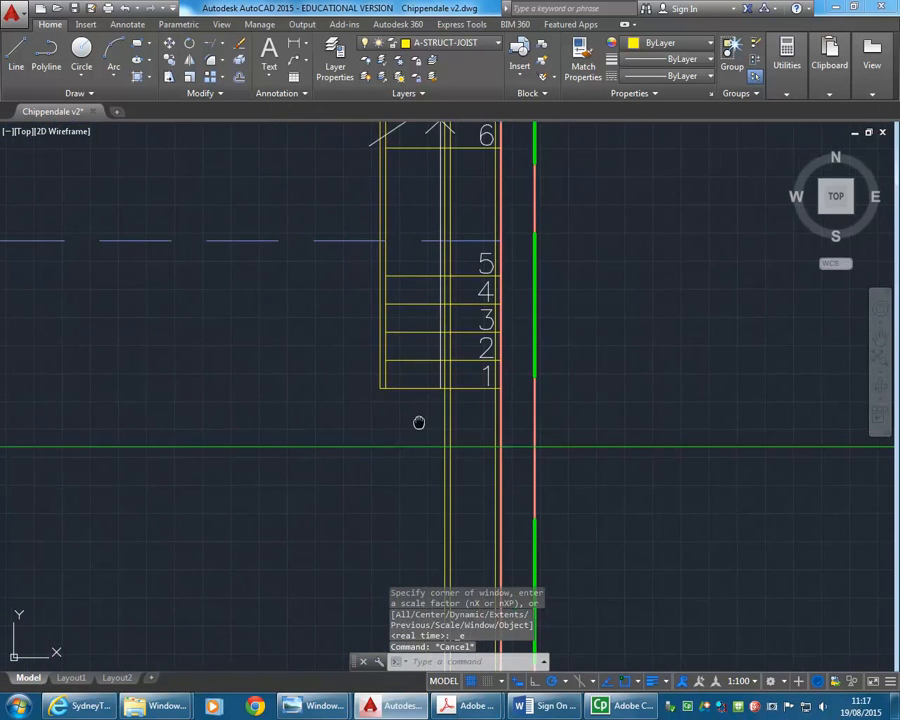
pyautogui.scroll(2, 419, 424)
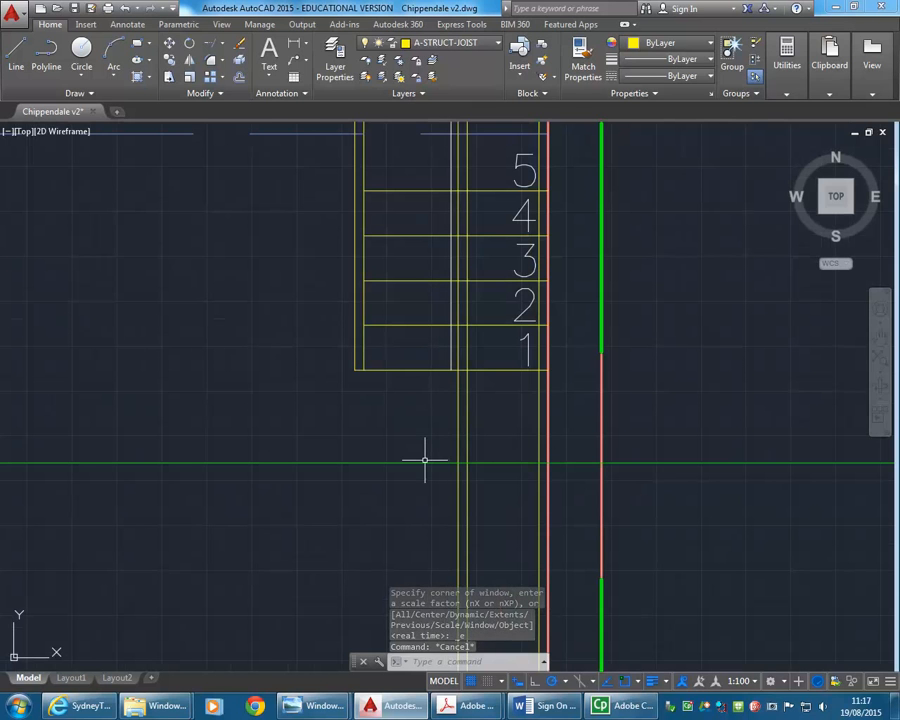
pyautogui.click(482, 404)
pyautogui.click(402, 420)
pyautogui.scroll(-4, 404, 416)
pyautogui.moveTo(404, 416); pyautogui.dragTo(351, 265, button='middle')
pyautogui.moveTo(351, 390); pyautogui.dragTo(350, 372, button='middle')
pyautogui.scroll(2, 401, 503)
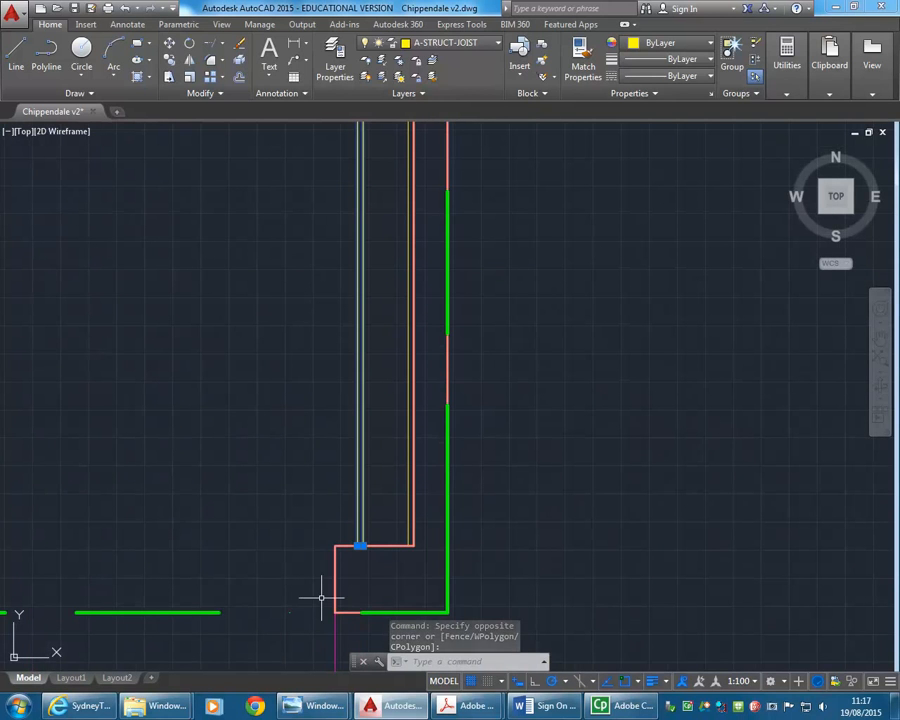
pyautogui.scroll(2, 280, 510)
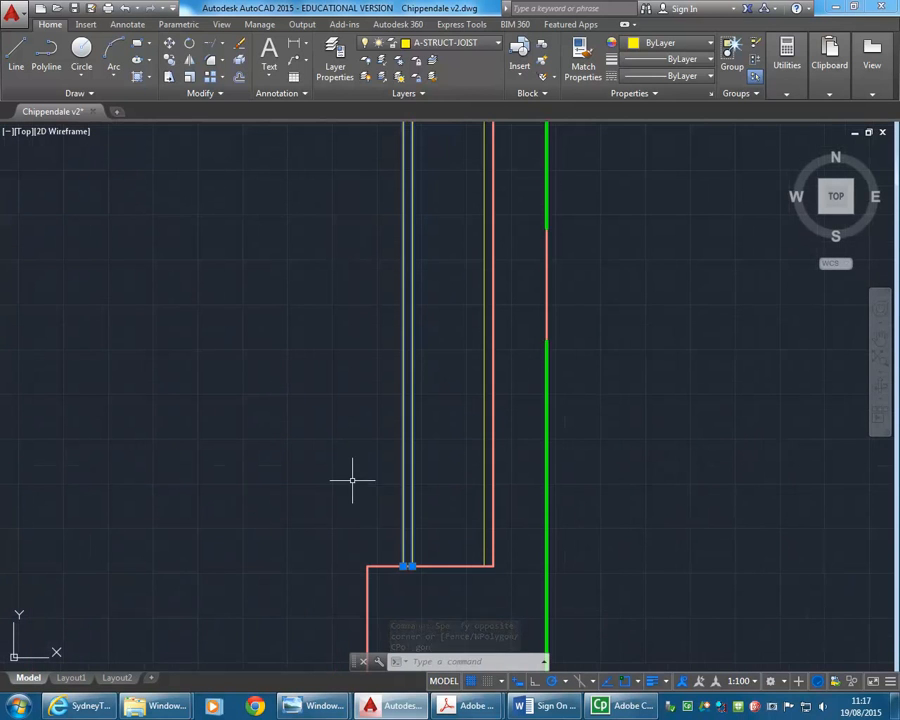
pyautogui.click(226, 81)
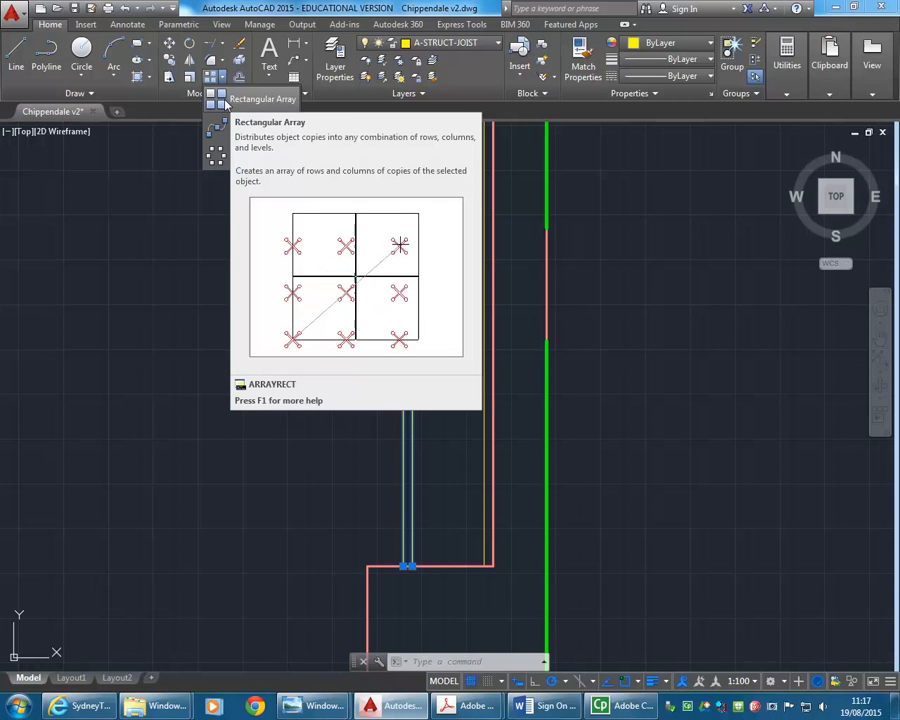
pyautogui.click(219, 100)
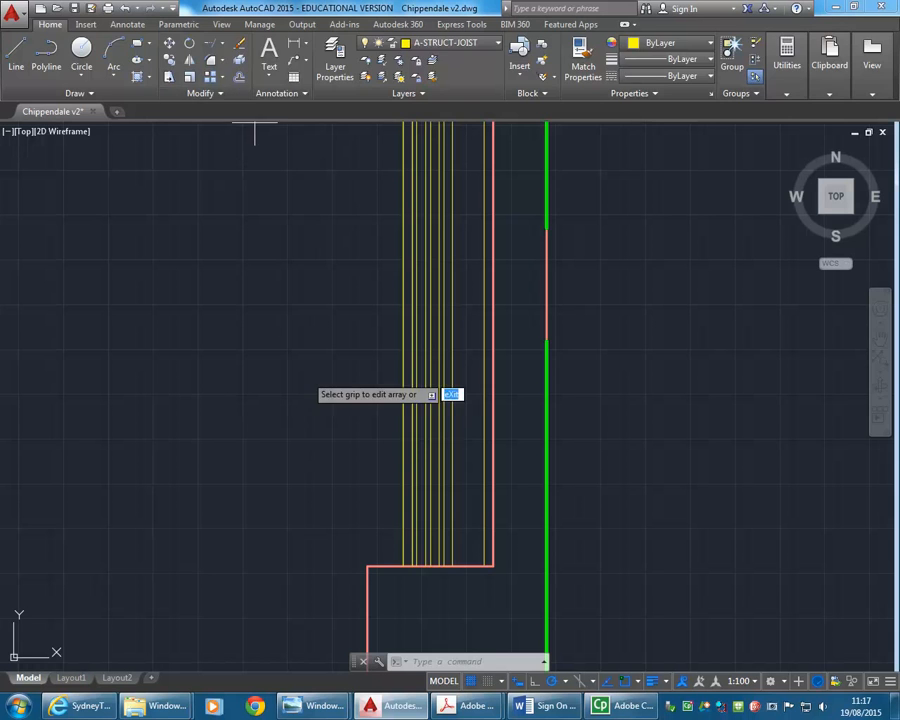
pyautogui.moveTo(286, 510); pyautogui.dragTo(275, 484, button='middle')
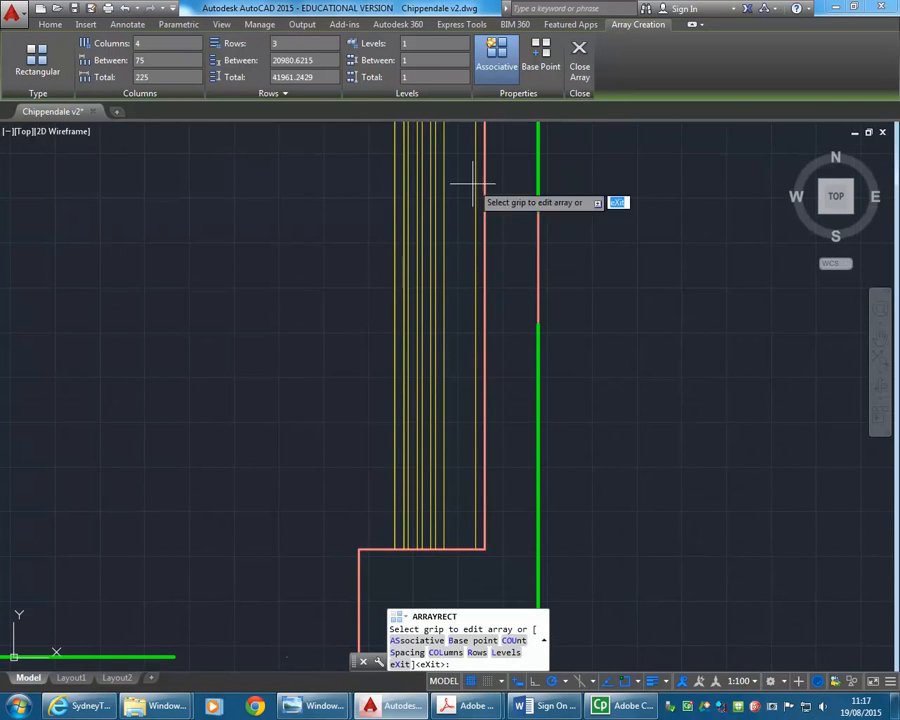
# Step: Set the array's base point at the south end of its easternmost joist line, on the wall corner's north face
pyautogui.click(540, 58)
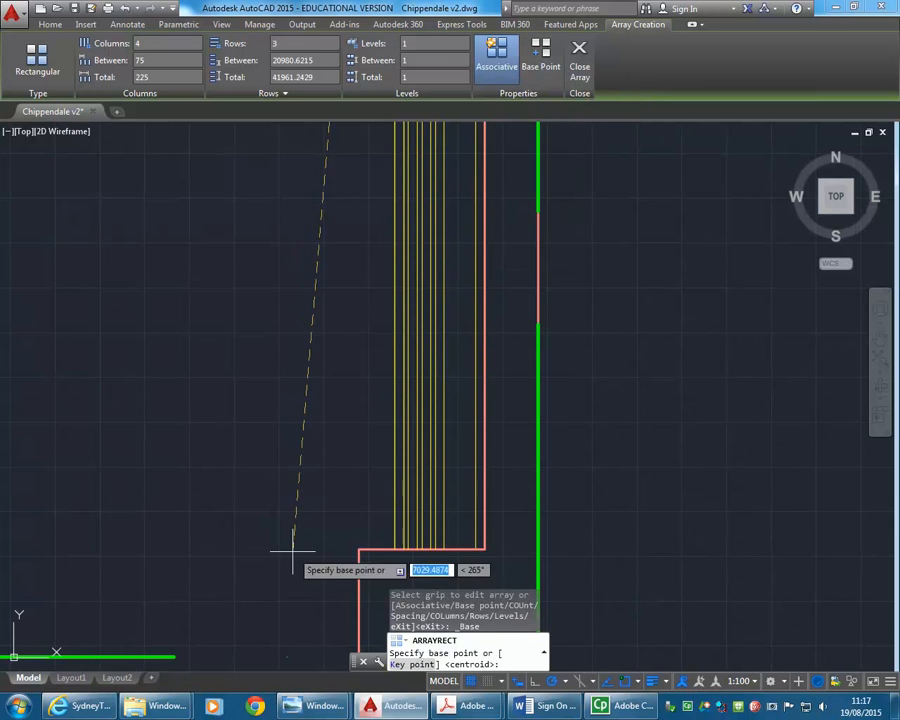
pyautogui.scroll(-6, 362, 440)
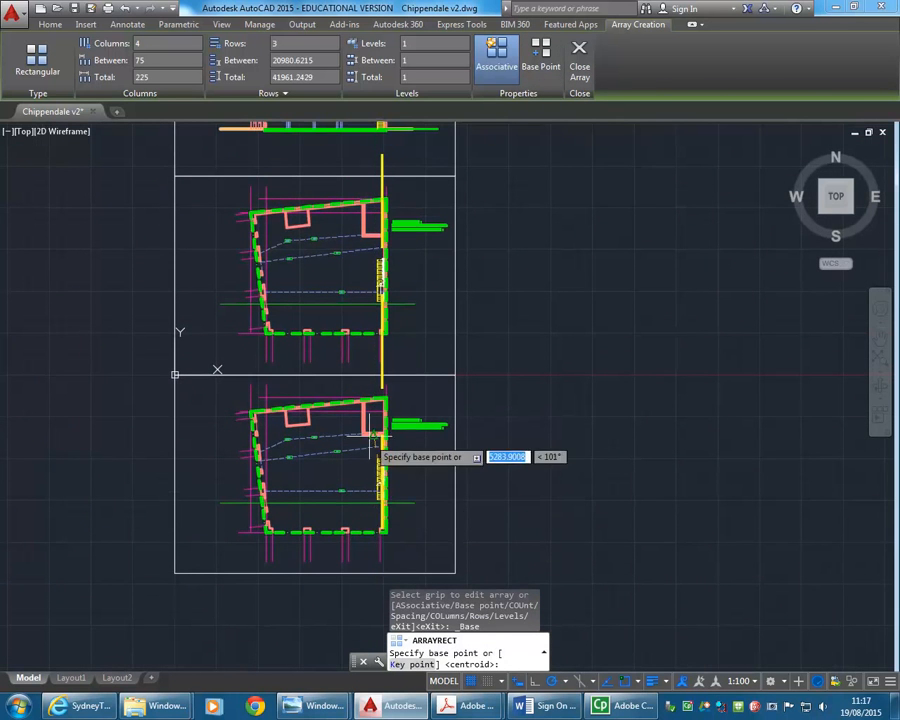
pyautogui.scroll(3, 360, 520)
pyautogui.scroll(3, 370, 490)
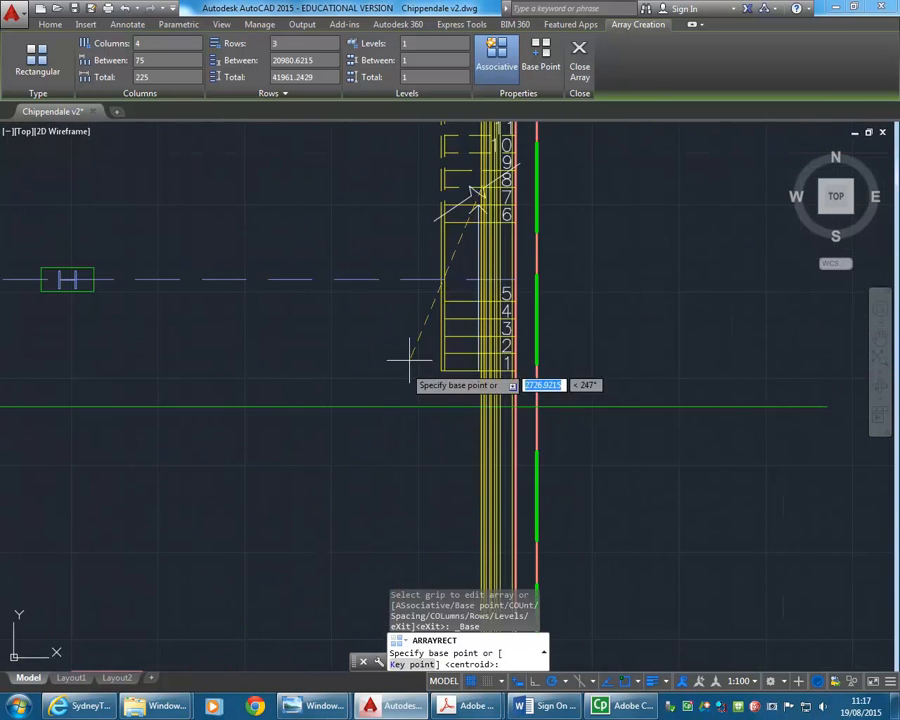
pyautogui.scroll(2, 287, 442)
pyautogui.scroll(2, 314, 500)
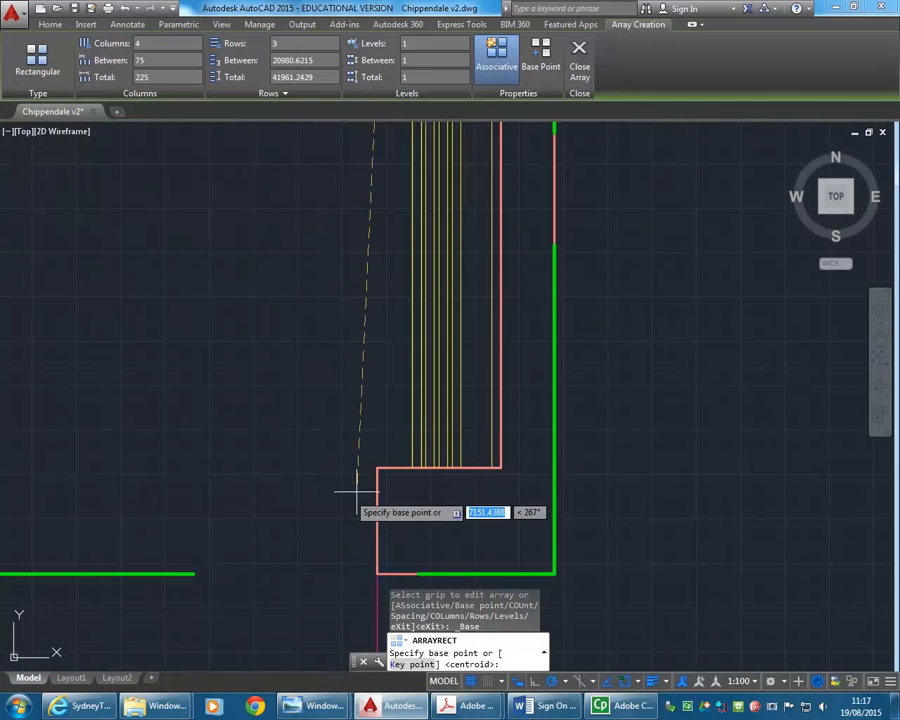
pyautogui.scroll(3, 465, 475)
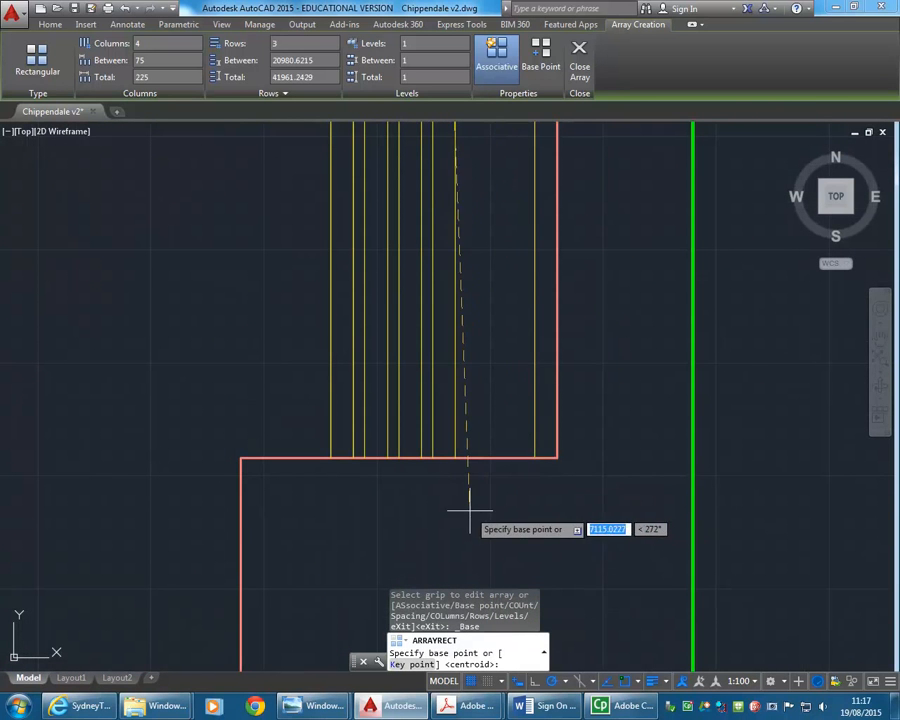
pyautogui.click(455, 458)
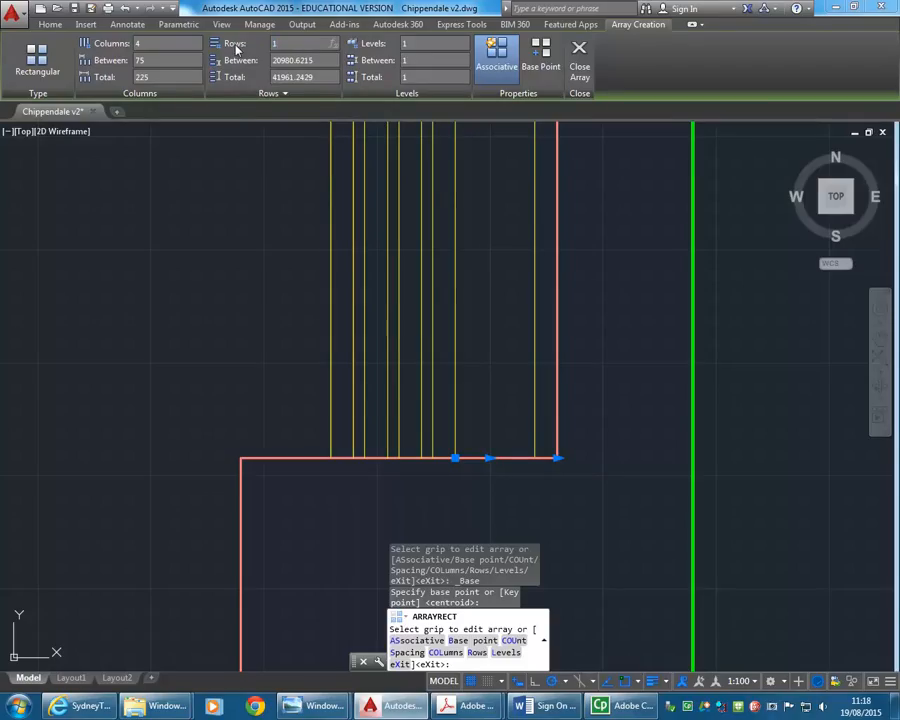
# Step: Set the joist array to one row with a column spacing of -450
pyautogui.press('Return')
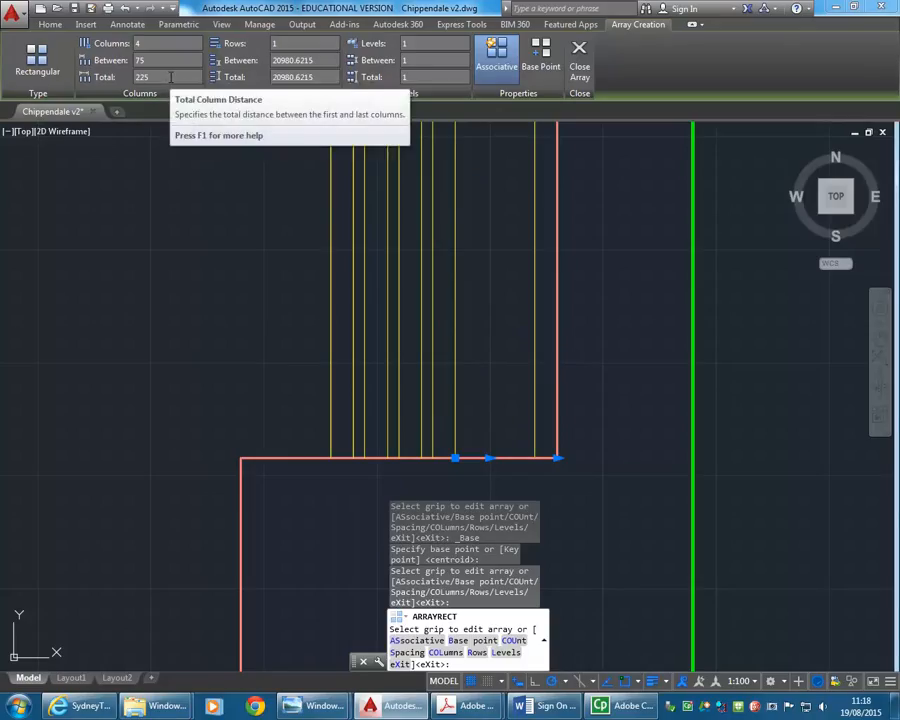
pyautogui.click(112, 62)
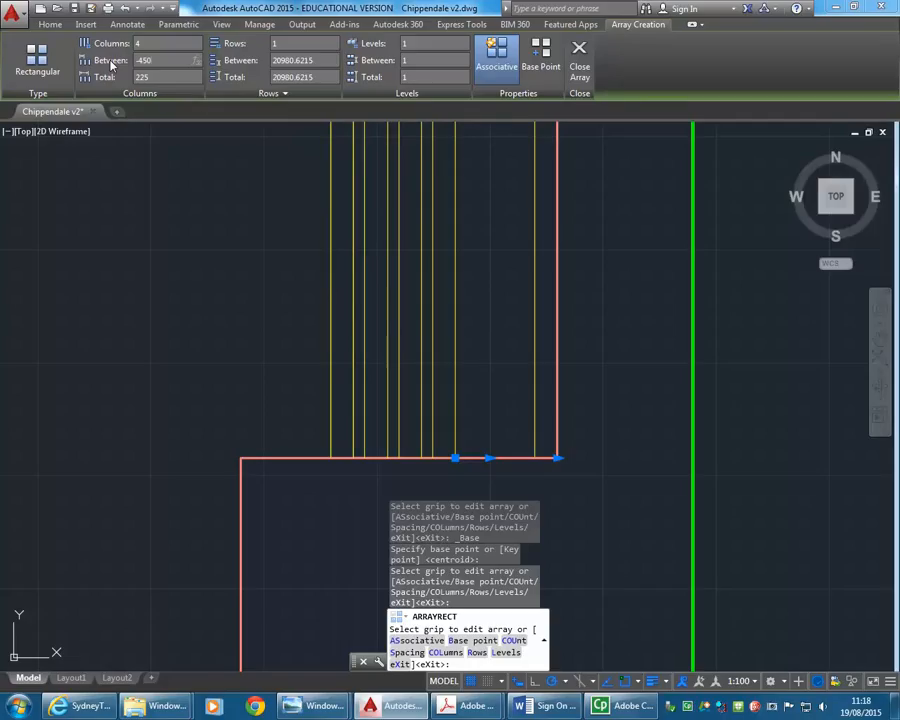
pyautogui.press('Return')
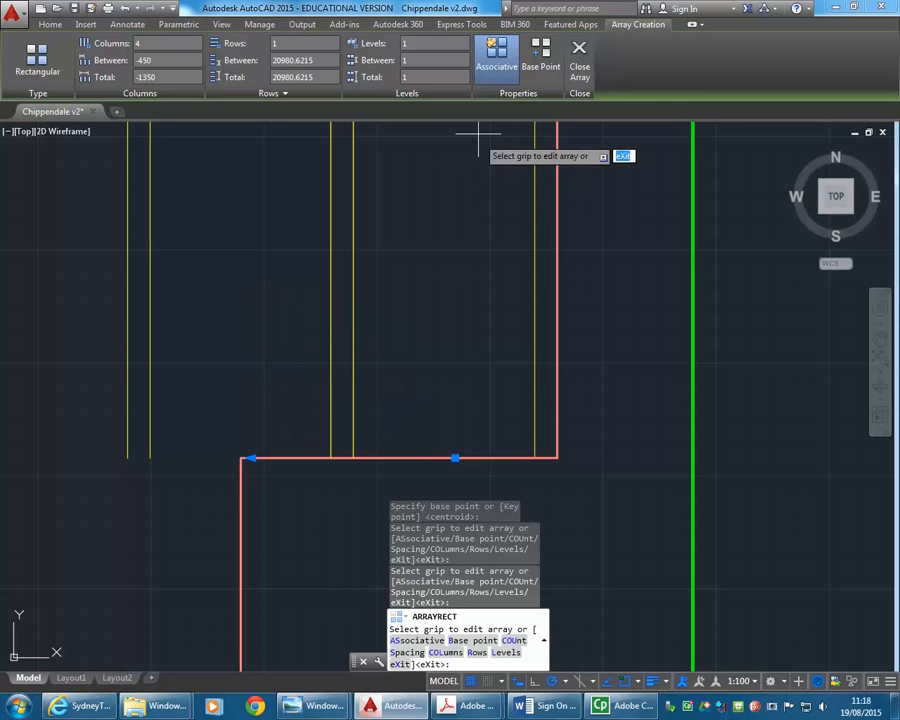
# Step: Increase the array to 43 columns so the joists span from the east wall to the west wall, and finish the array
pyautogui.scroll(-5, 221, 360)
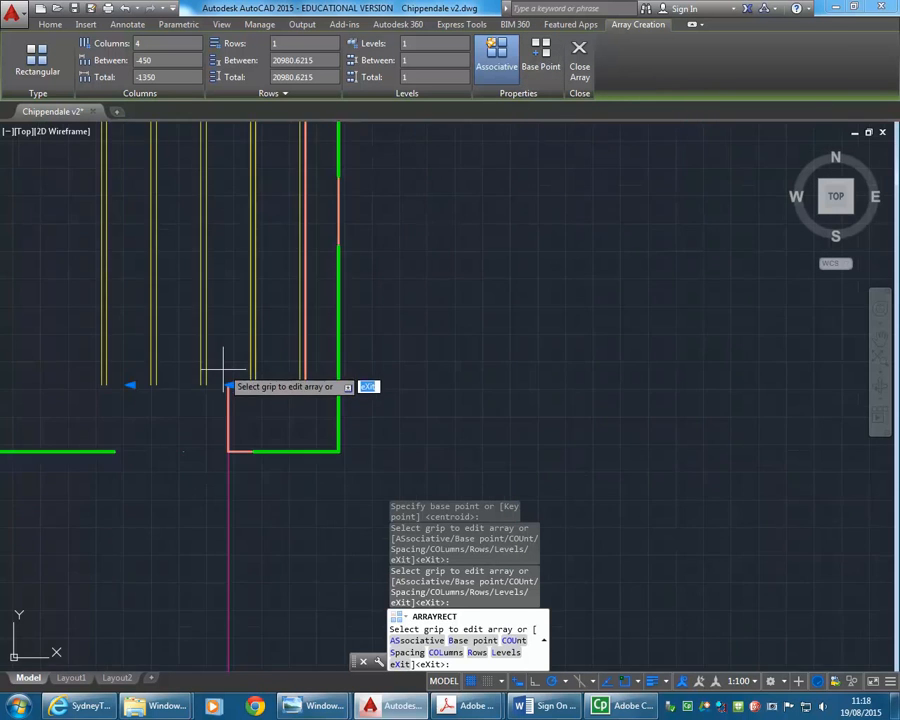
pyautogui.moveTo(221, 360); pyautogui.dragTo(290, 378, button='middle')
pyautogui.scroll(2, 293, 380)
pyautogui.scroll(2, 309, 380)
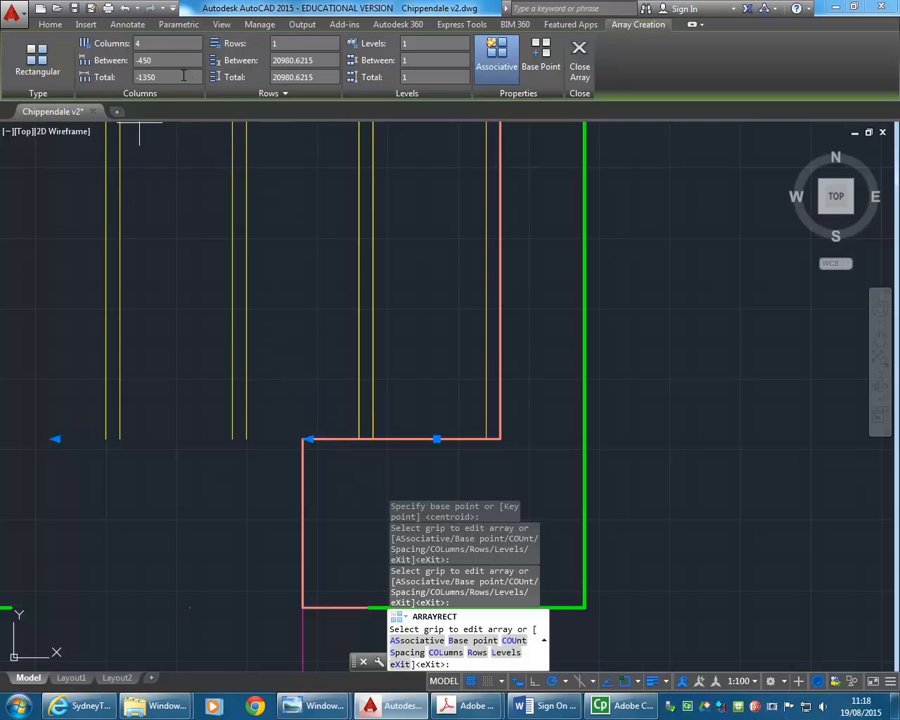
pyautogui.scroll(-3, 206, 363)
pyautogui.moveTo(206, 371)
pyautogui.mouseDown(button='middle')
pyautogui.moveTo(374, 463)
pyautogui.moveTo(338, 426)
pyautogui.mouseUp(button='middle')
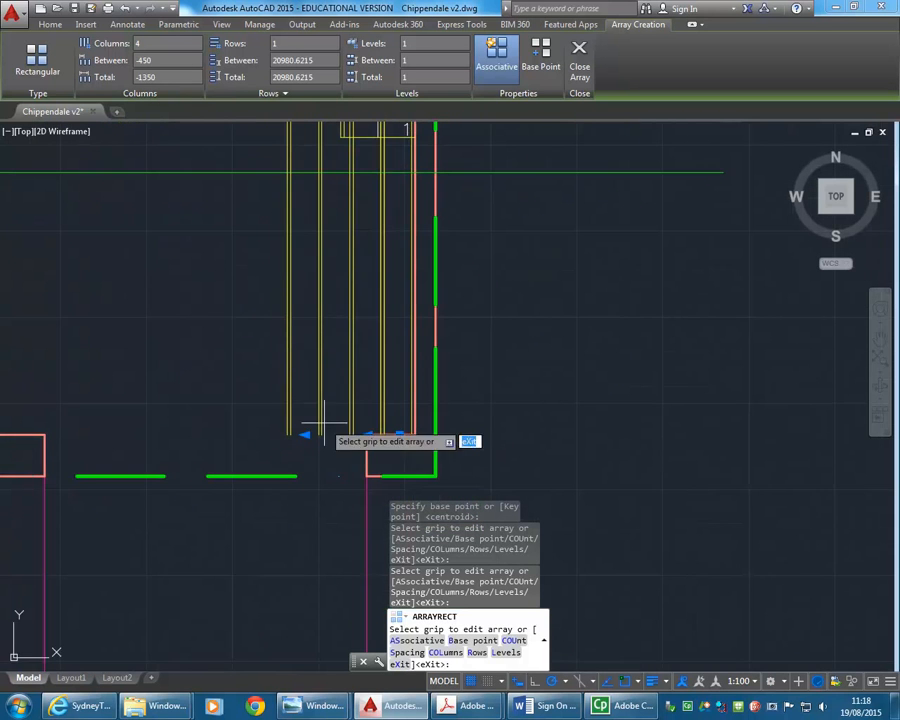
pyautogui.moveTo(237, 361); pyautogui.dragTo(248, 374, button='middle')
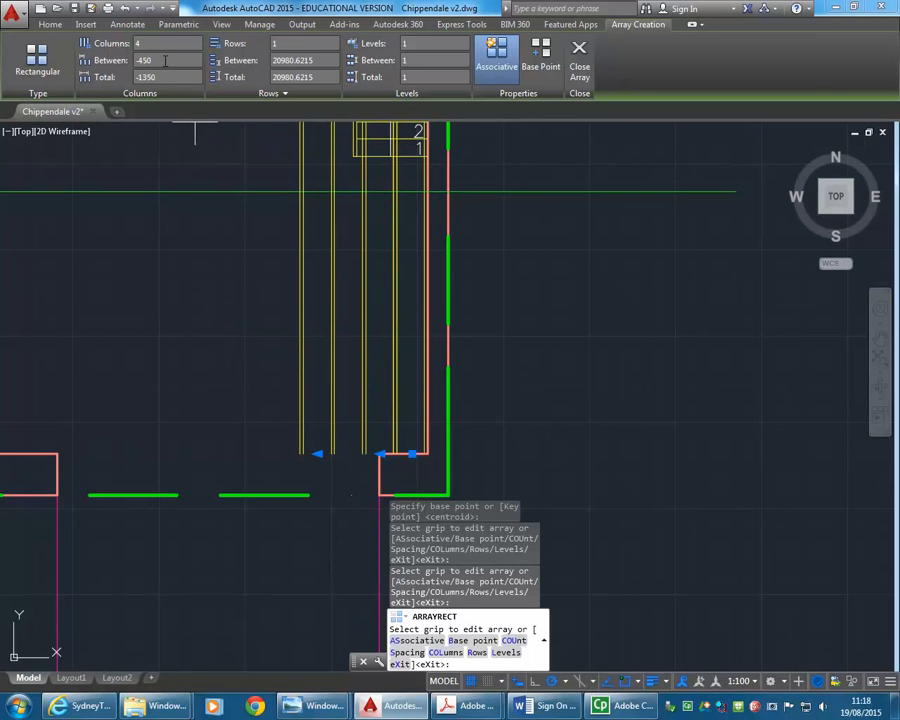
pyautogui.scroll(-6, 297, 373)
pyautogui.scroll(3, 404, 384)
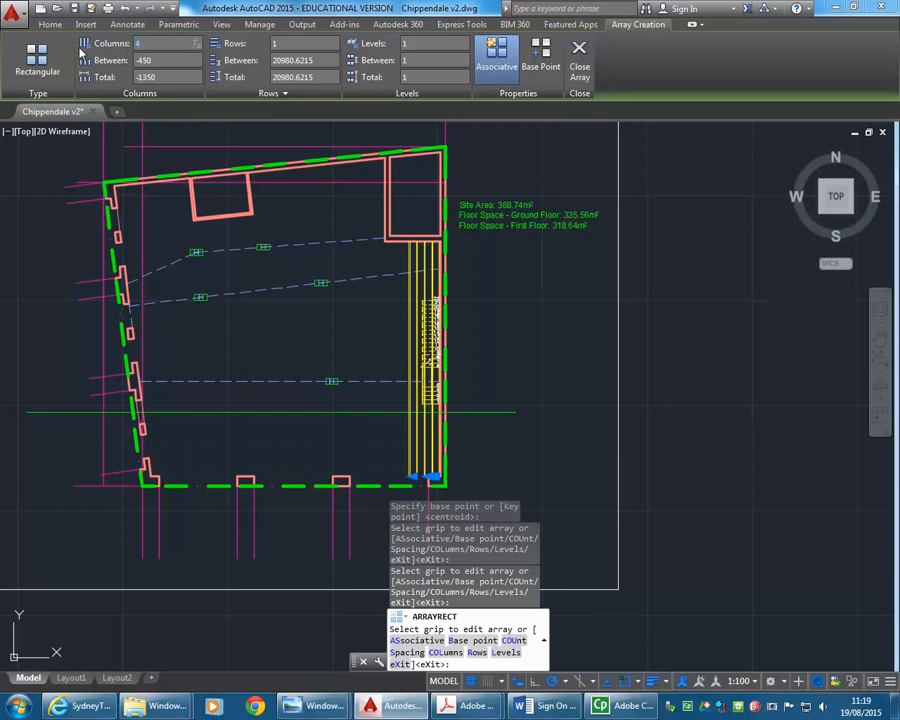
pyautogui.press('Return')
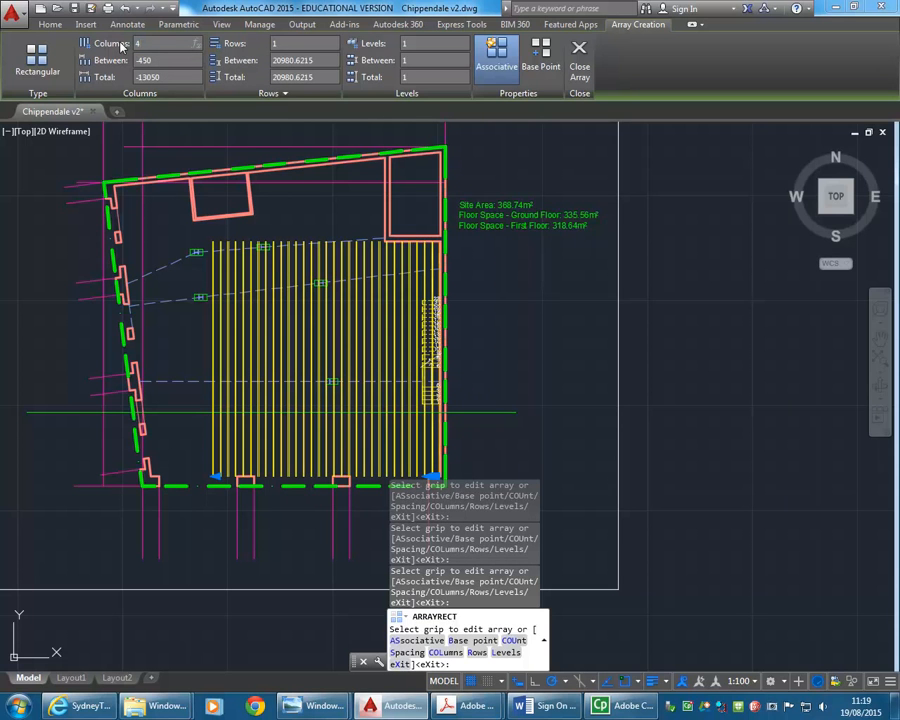
pyautogui.press('Return')
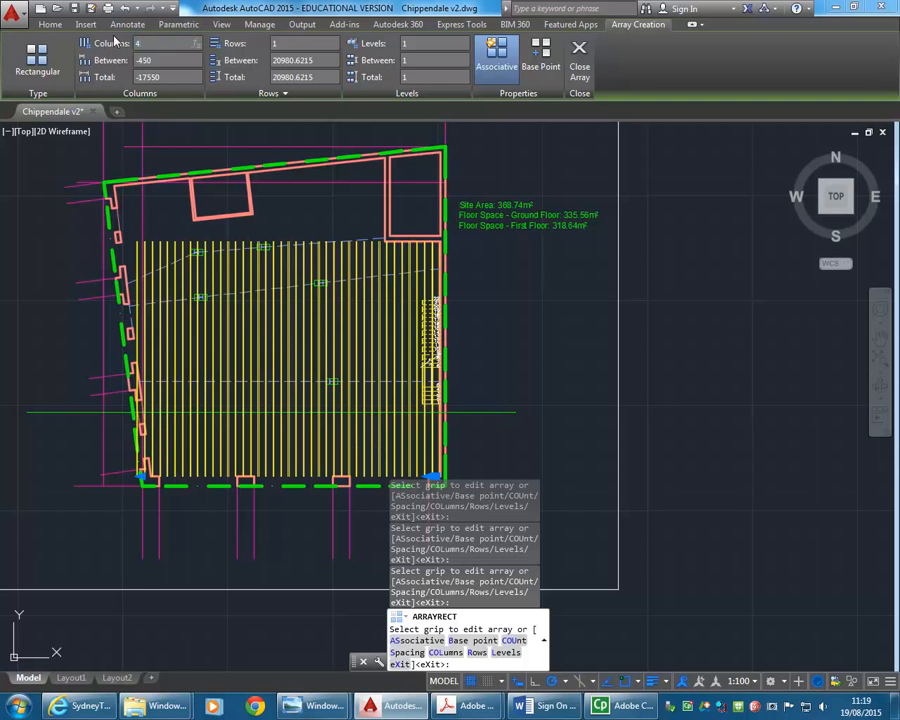
pyautogui.press('Return')
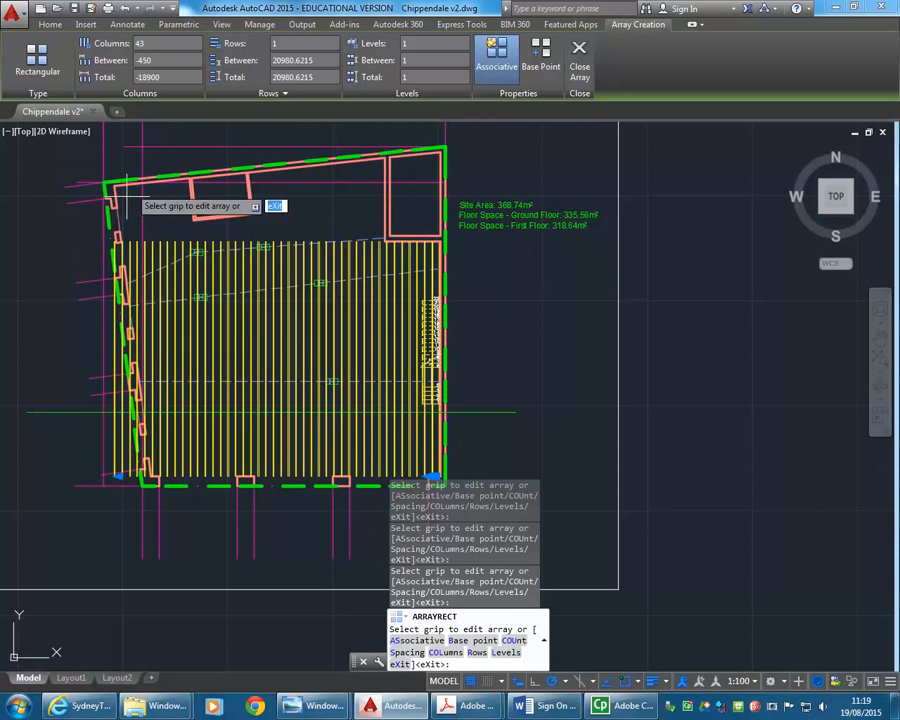
pyautogui.scroll(4, 115, 230)
pyautogui.moveTo(144, 278); pyautogui.dragTo(152, 363, button='middle')
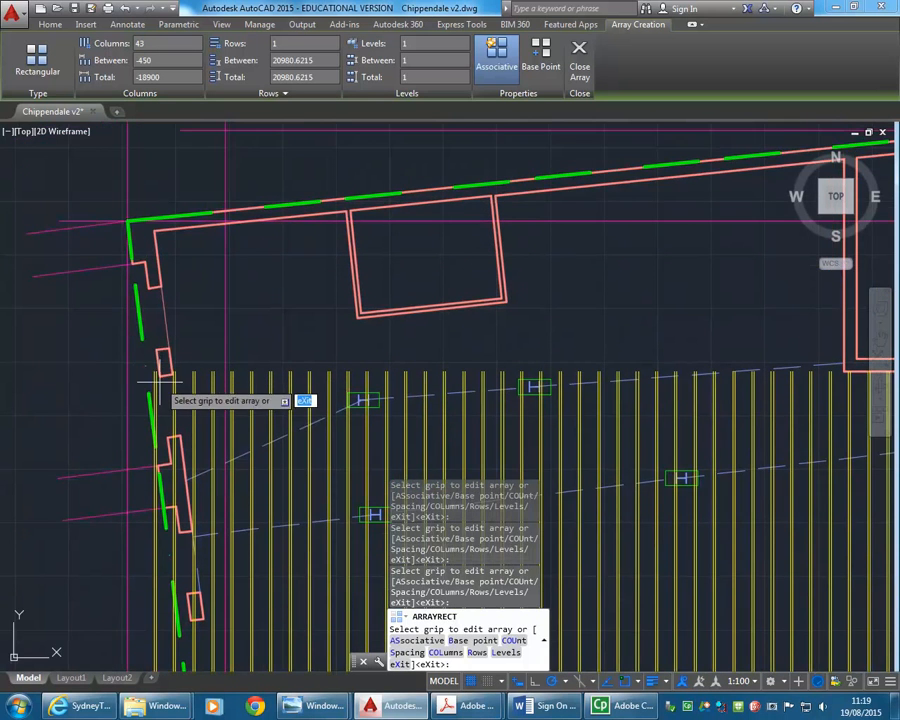
pyautogui.scroll(-5, 152, 405)
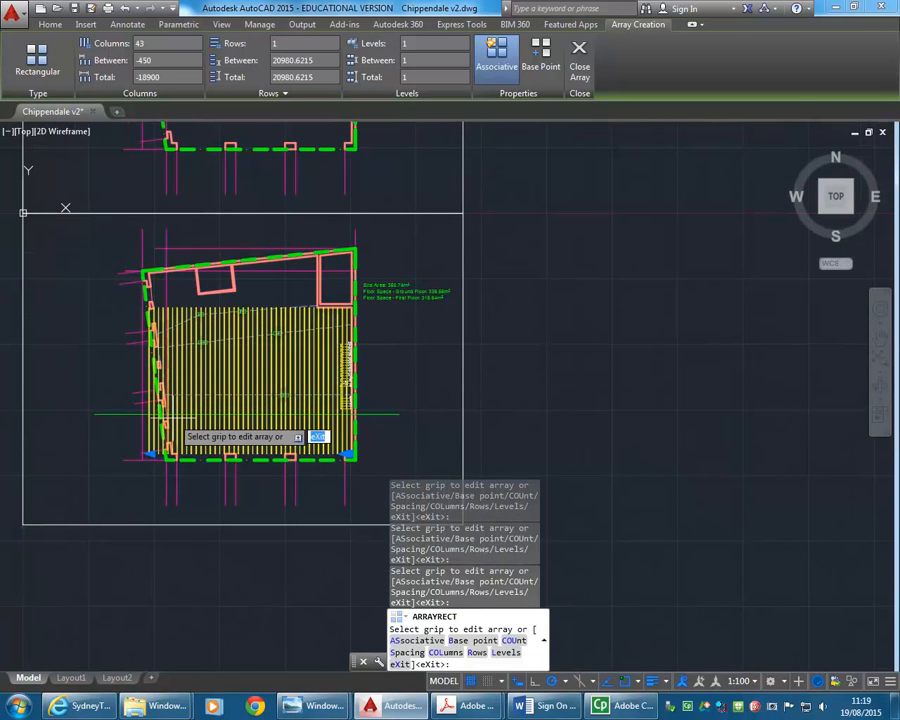
pyautogui.press('Return')
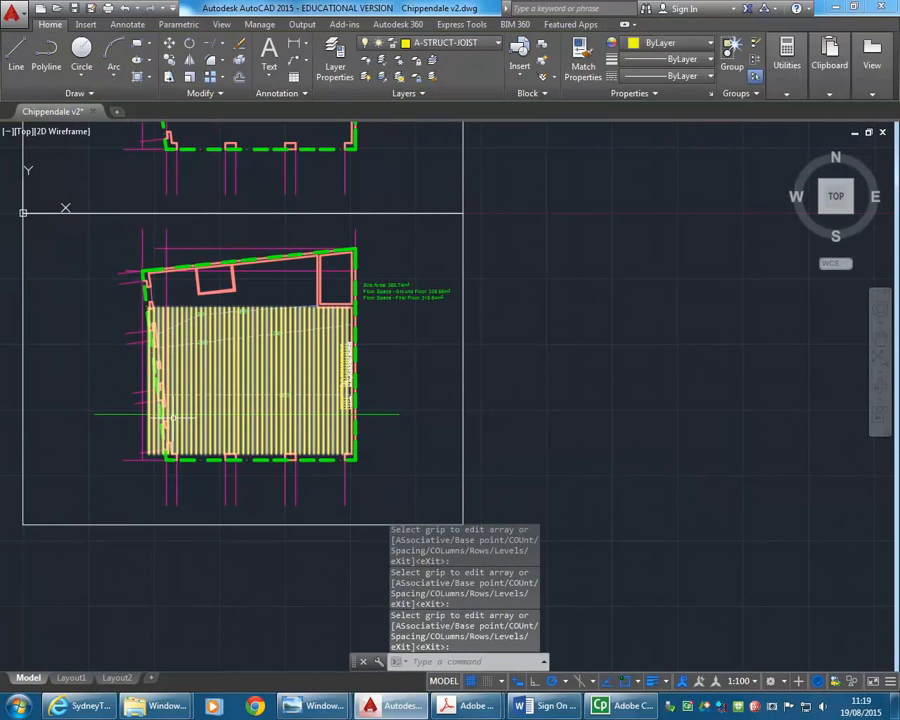
# Step: Explode the joist array into individual lines
pyautogui.click(182, 328)
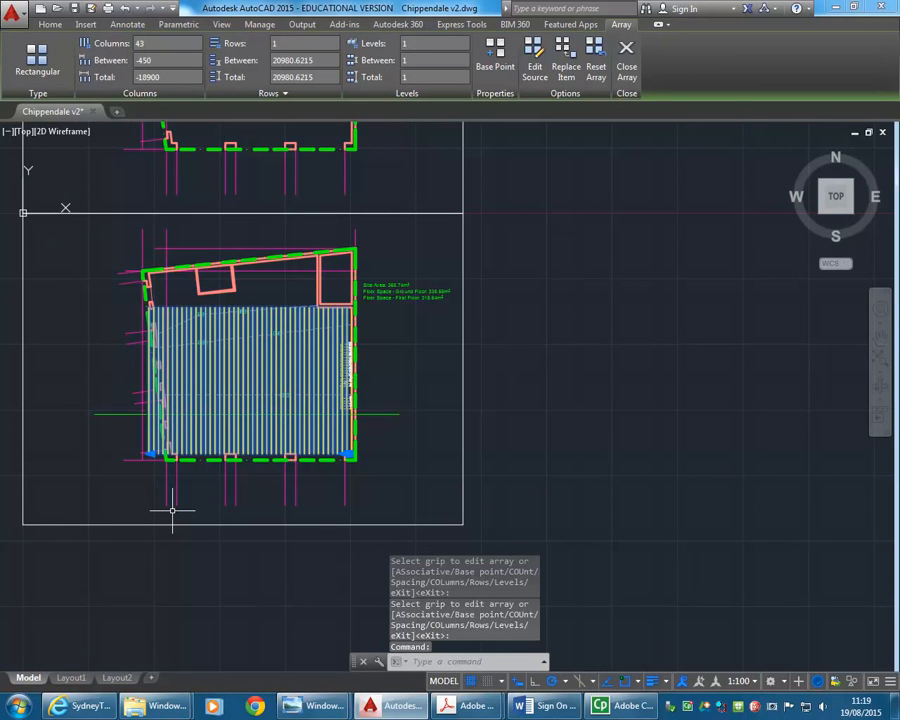
pyautogui.rightClick(205, 345)
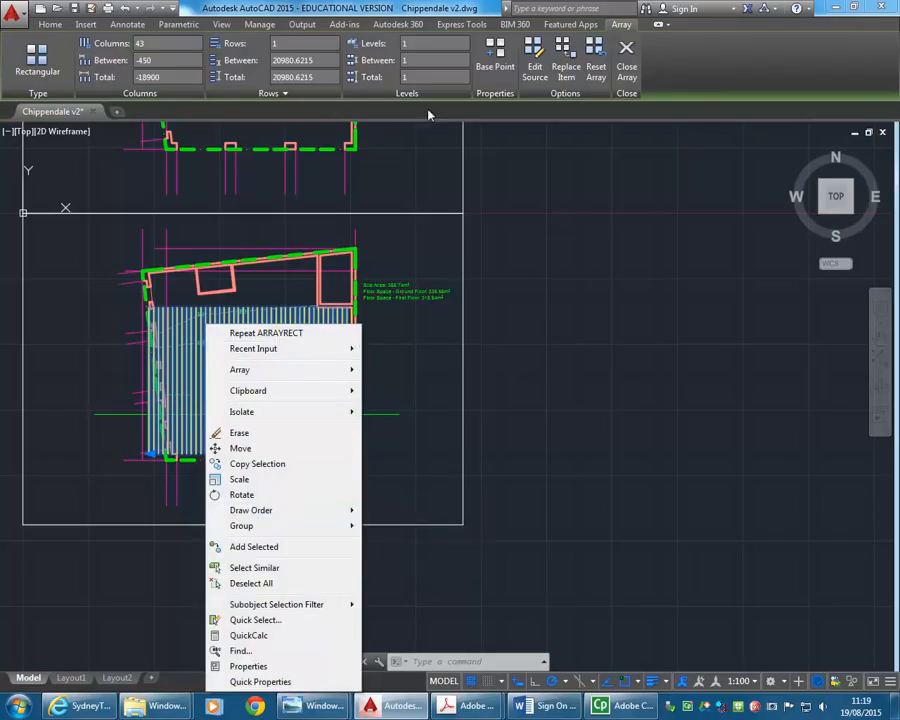
pyautogui.click(689, 76)
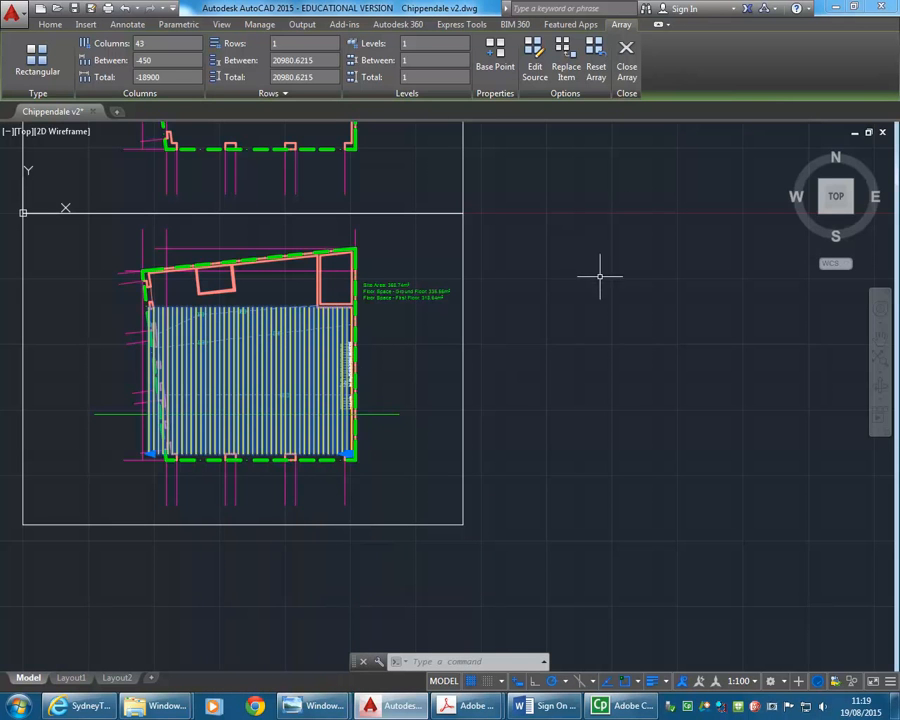
pyautogui.scroll(2, 208, 289)
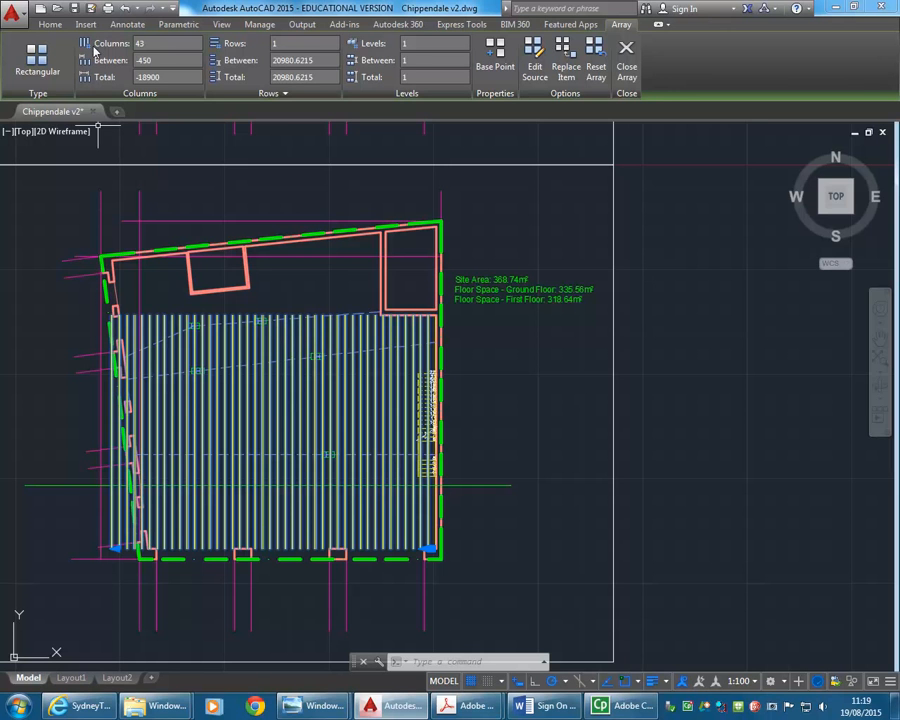
pyautogui.click(47, 25)
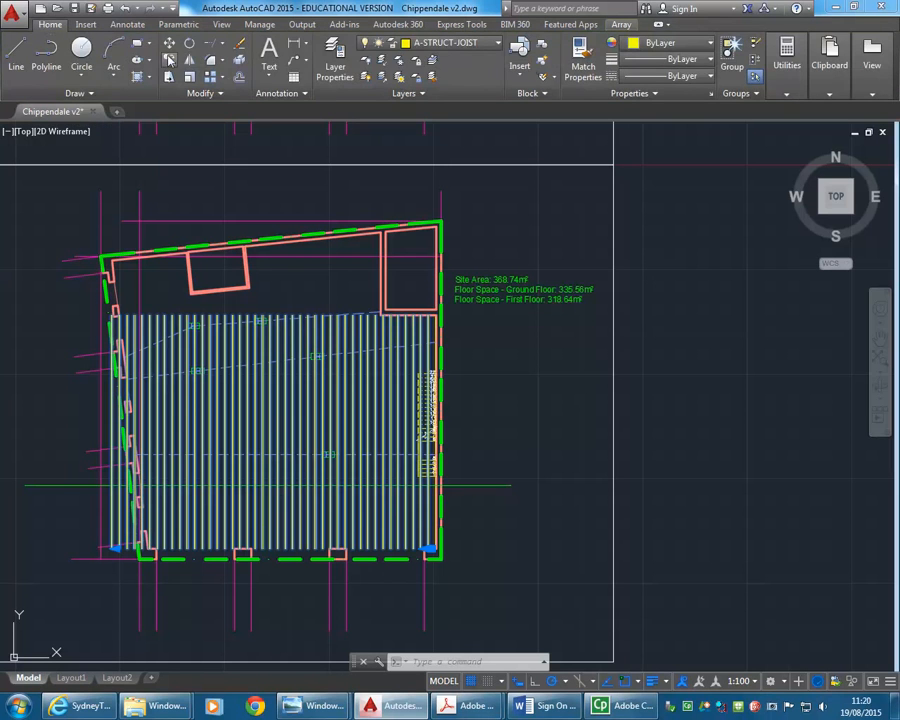
pyautogui.click(240, 61)
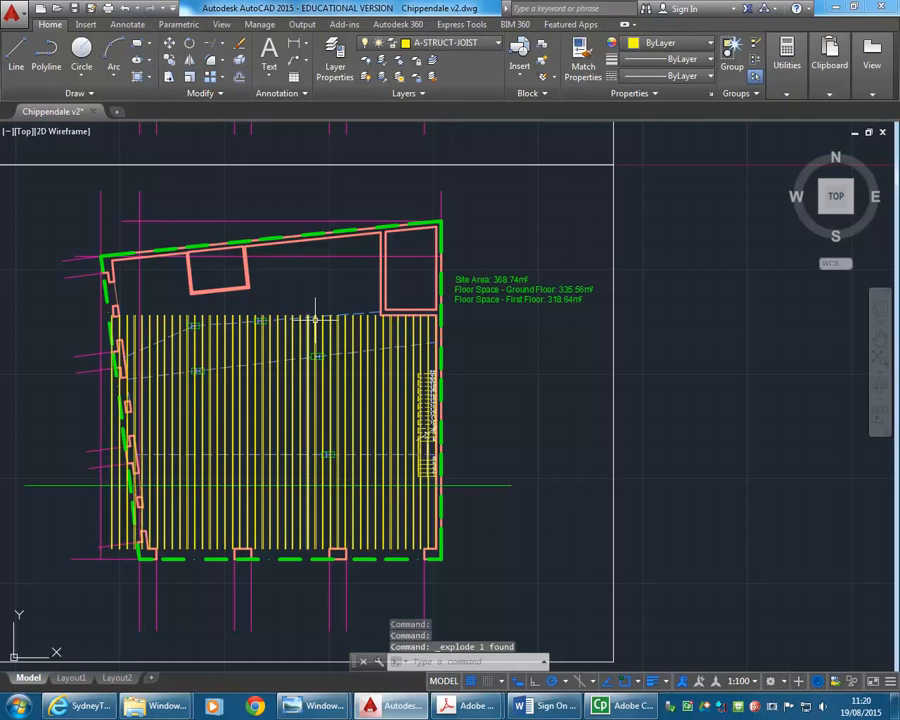
pyautogui.scroll(5, 355, 290)
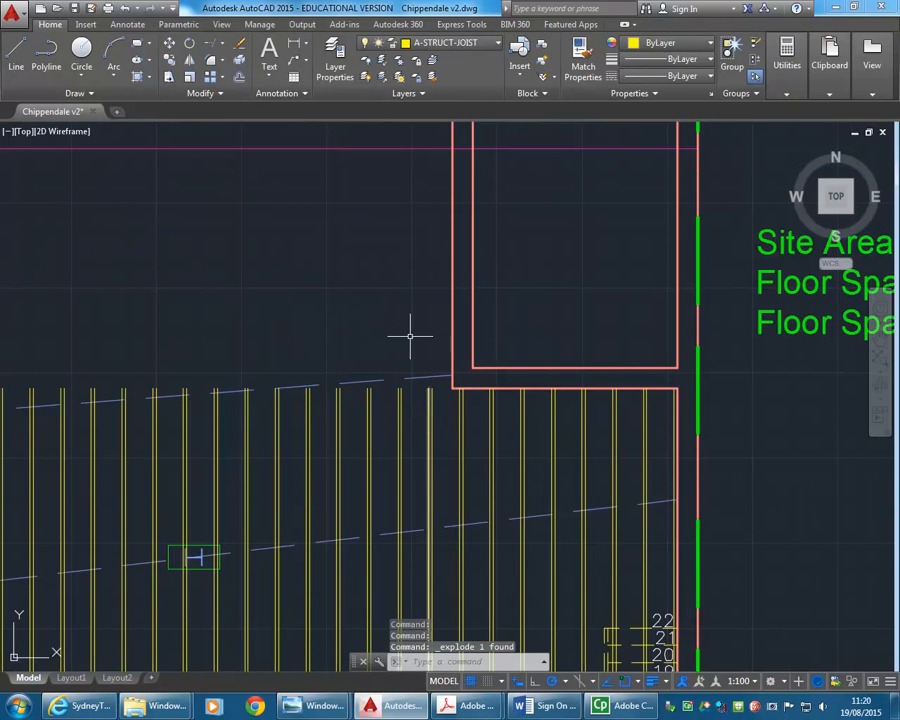
# Step: Start extending the joists, choosing the north wall's inner face between the small enclosure and the north-east room as a boundary edge
pyautogui.scroll(-5, 393, 327)
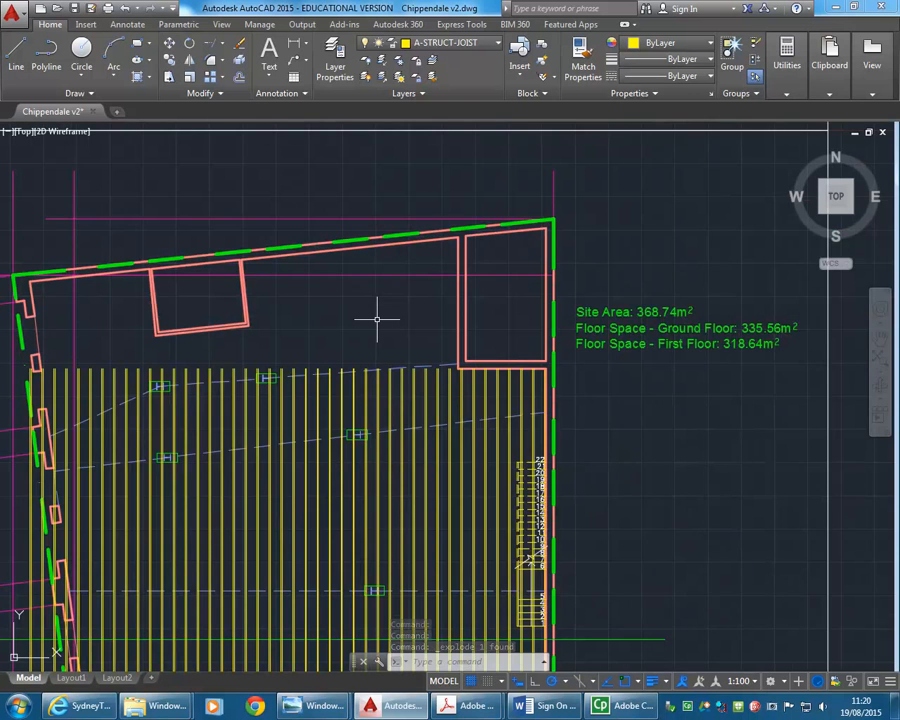
pyautogui.moveTo(377, 319); pyautogui.dragTo(427, 320, button='middle')
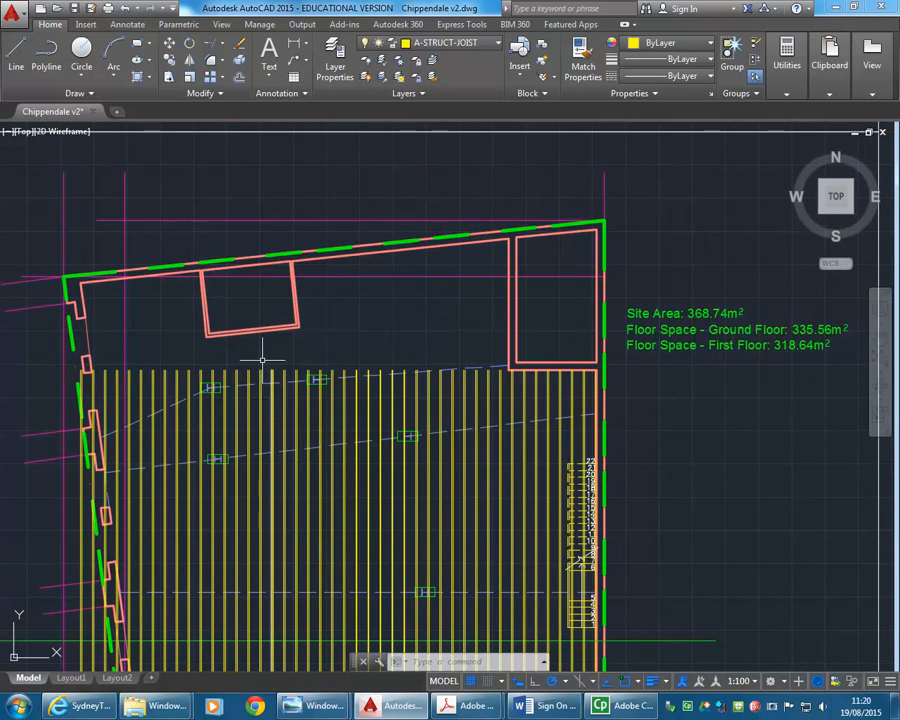
pyautogui.click(223, 44)
pyautogui.click(219, 101)
pyautogui.click(340, 256)
pyautogui.scroll(3, 318, 314)
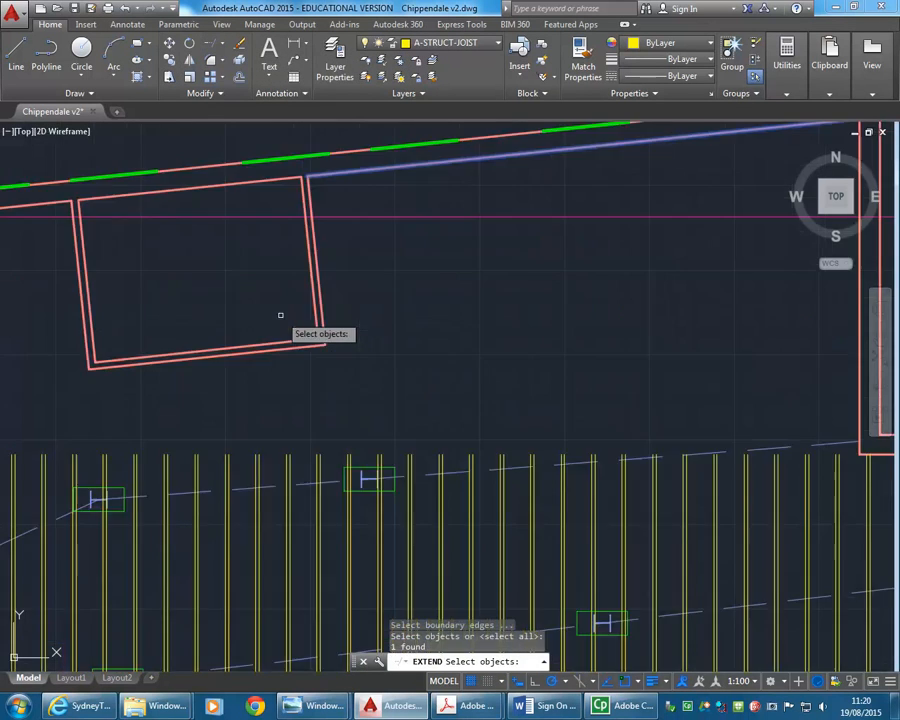
pyautogui.click(318, 330)
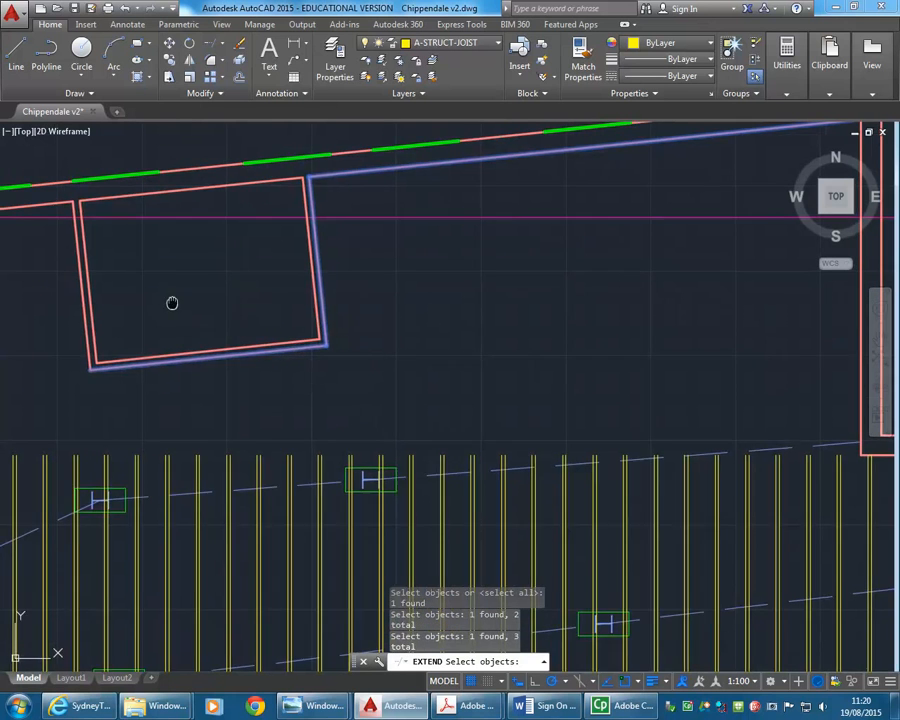
pyautogui.moveTo(169, 301); pyautogui.dragTo(249, 334, button='middle')
pyautogui.click(219, 339)
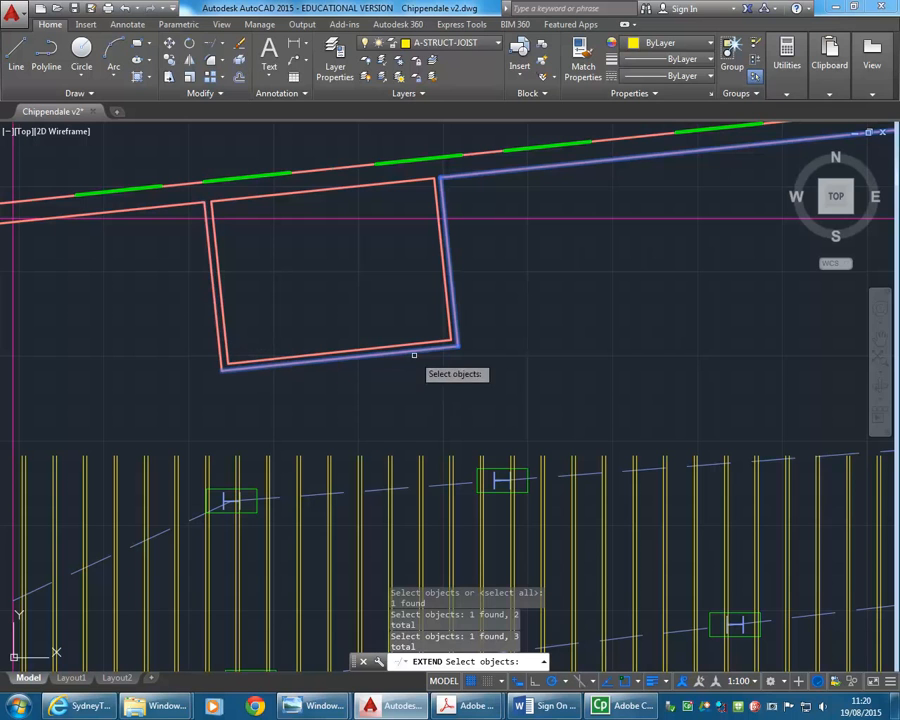
pyautogui.keyDown('shift'); pyautogui.click(482, 367); pyautogui.keyUp('shift')
pyautogui.keyDown('shift'); pyautogui.click(386, 296); pyautogui.keyUp('shift')
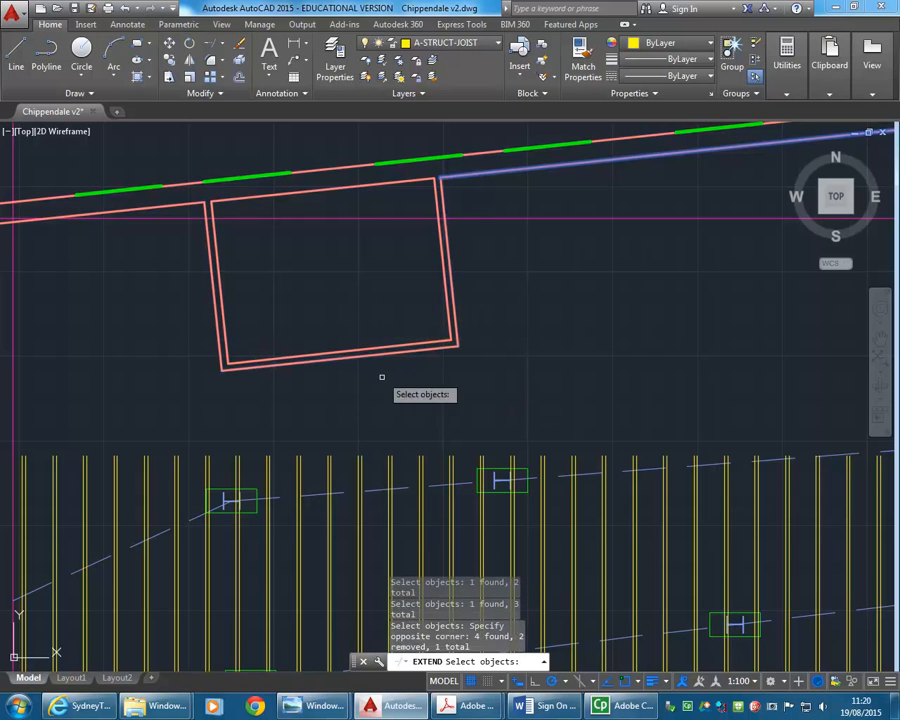
# Step: Add the north wall's remaining inner-face segments, inside and west of the small enclosure, to the Extend boundary edges
pyautogui.click(288, 193)
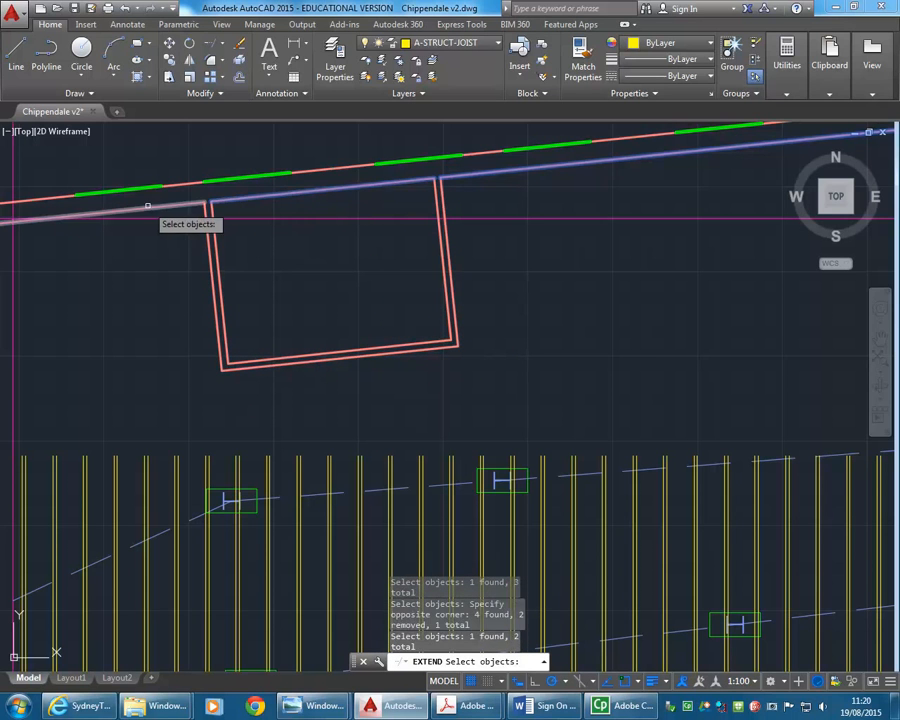
pyautogui.click(141, 213)
pyautogui.click(136, 210)
pyautogui.scroll(-3, 158, 281)
pyautogui.scroll(3, 267, 307)
pyautogui.moveTo(179, 302); pyautogui.dragTo(222, 307, button='middle')
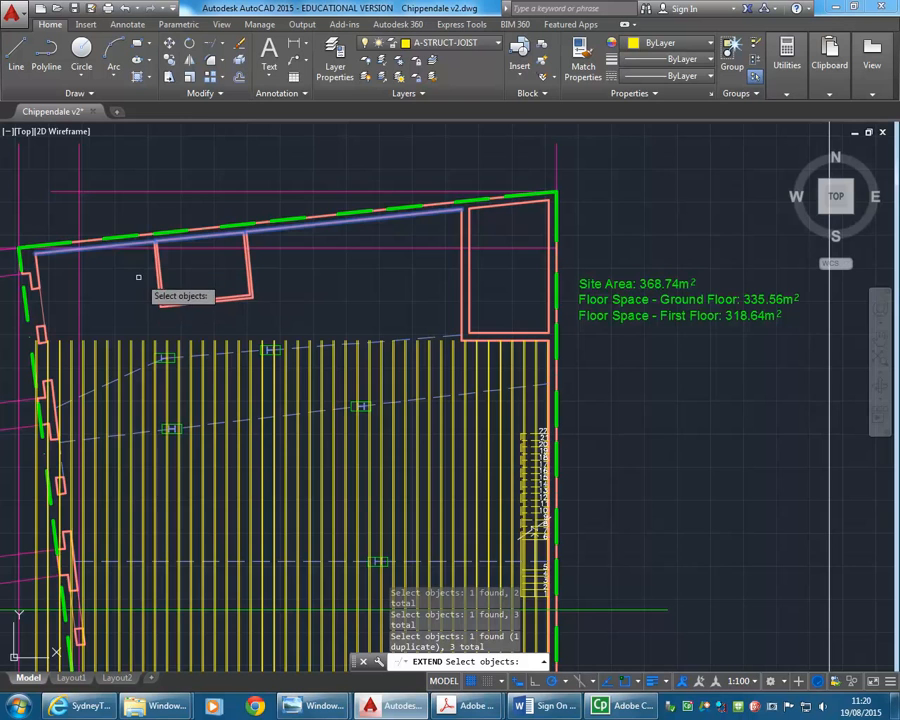
# Step: Add the small enclosure's outer faces as boundary edges, checking the ground floor plan PDF in Acrobat, and accept the boundary selection
pyautogui.scroll(4, 140, 285)
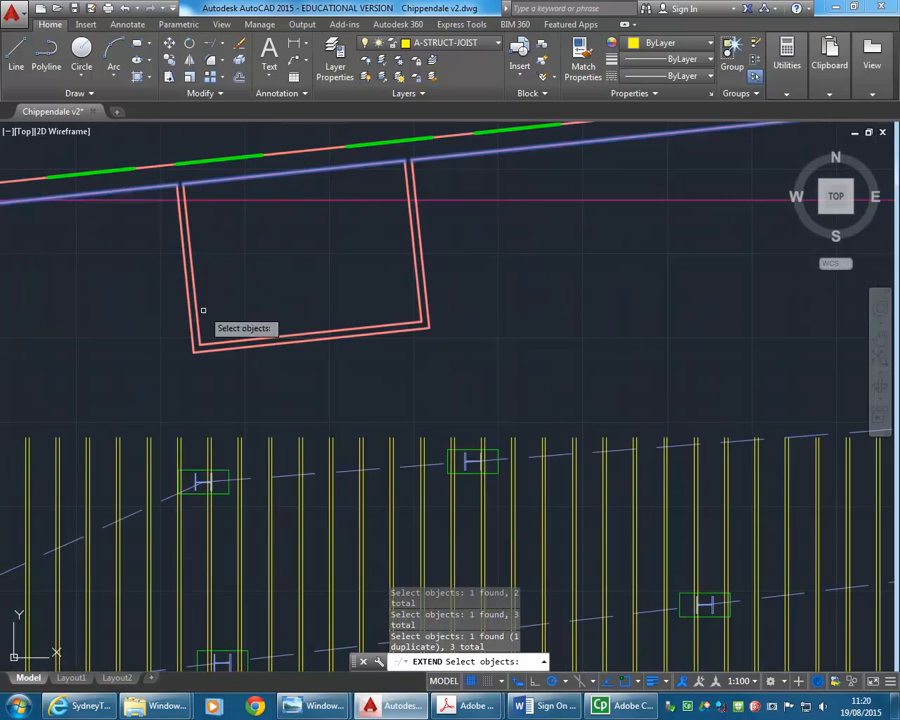
pyautogui.click(424, 280)
pyautogui.click(358, 336)
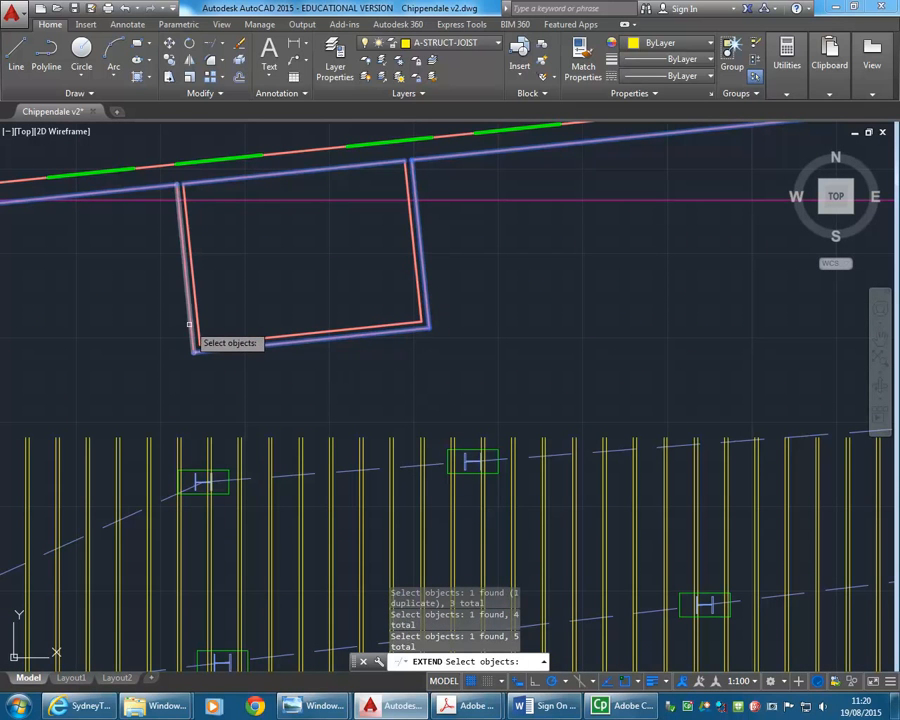
pyautogui.scroll(-3, 189, 323)
pyautogui.moveTo(470, 705)
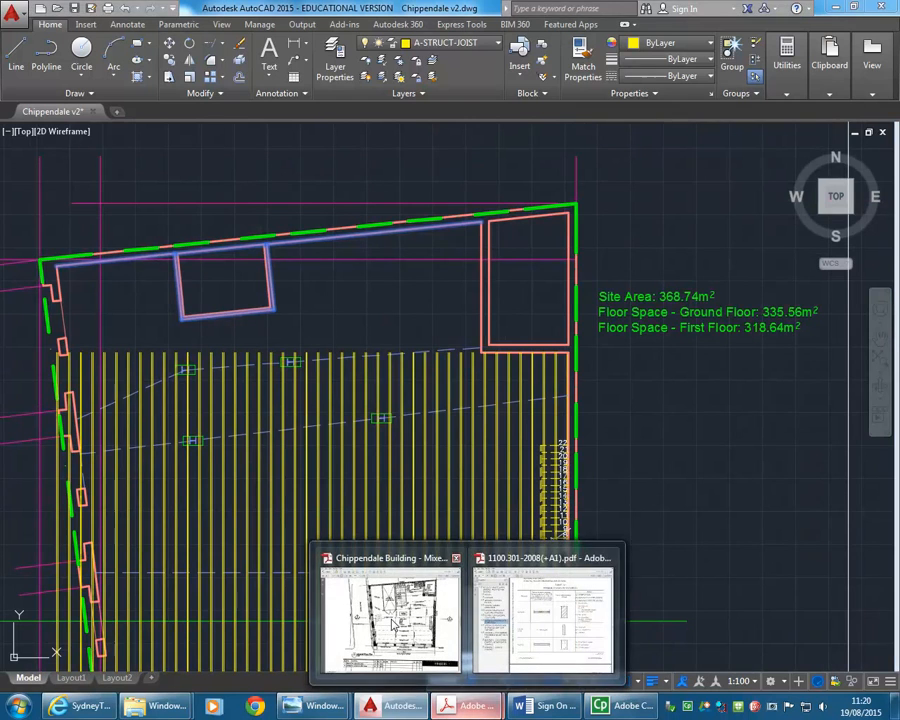
pyautogui.click(390, 612)
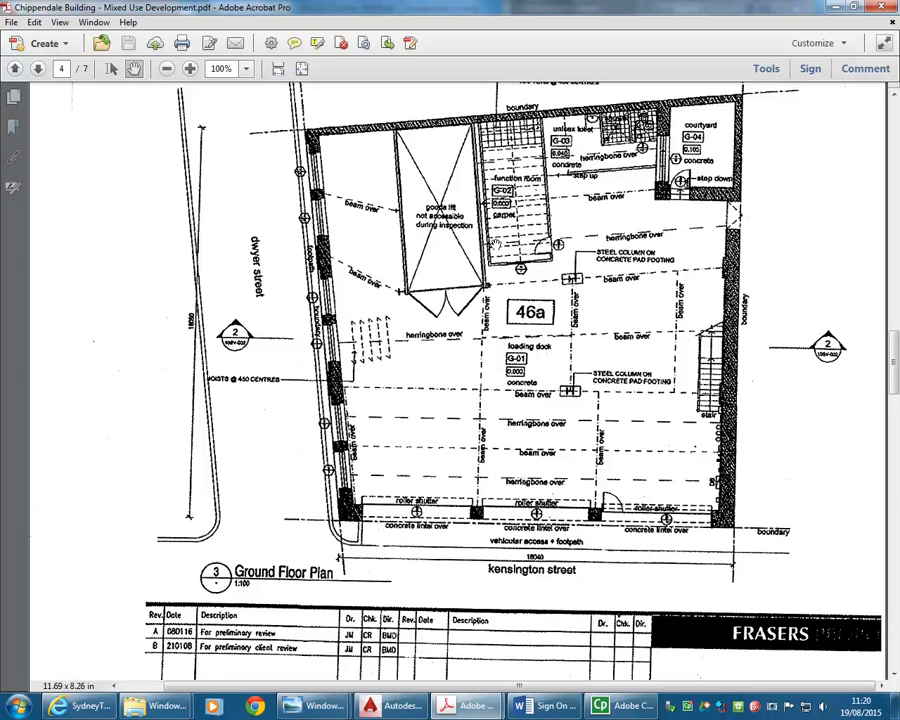
pyautogui.click(837, 7)
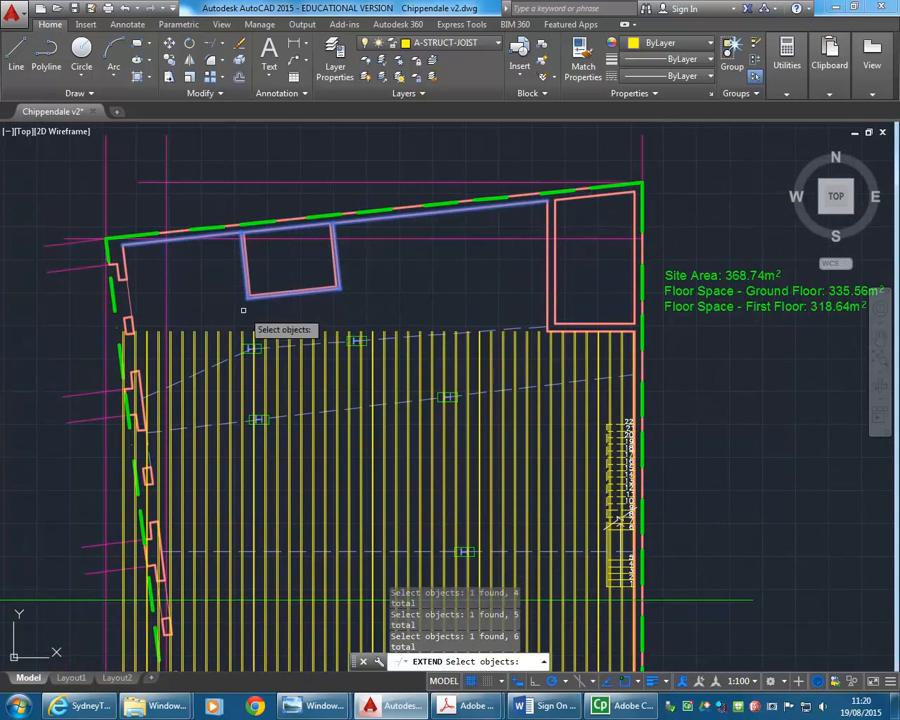
pyautogui.press('Return')
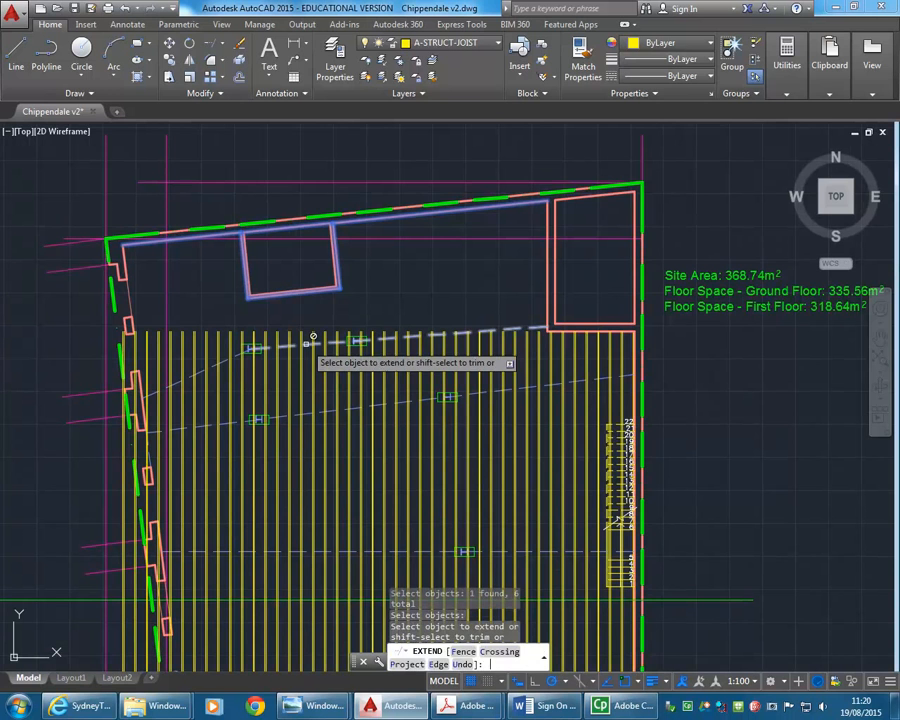
# Step: Extend the joists from the north-east room westwards past the small enclosure, up to the north wall and the enclosure's outer faces
pyautogui.click(546, 339)
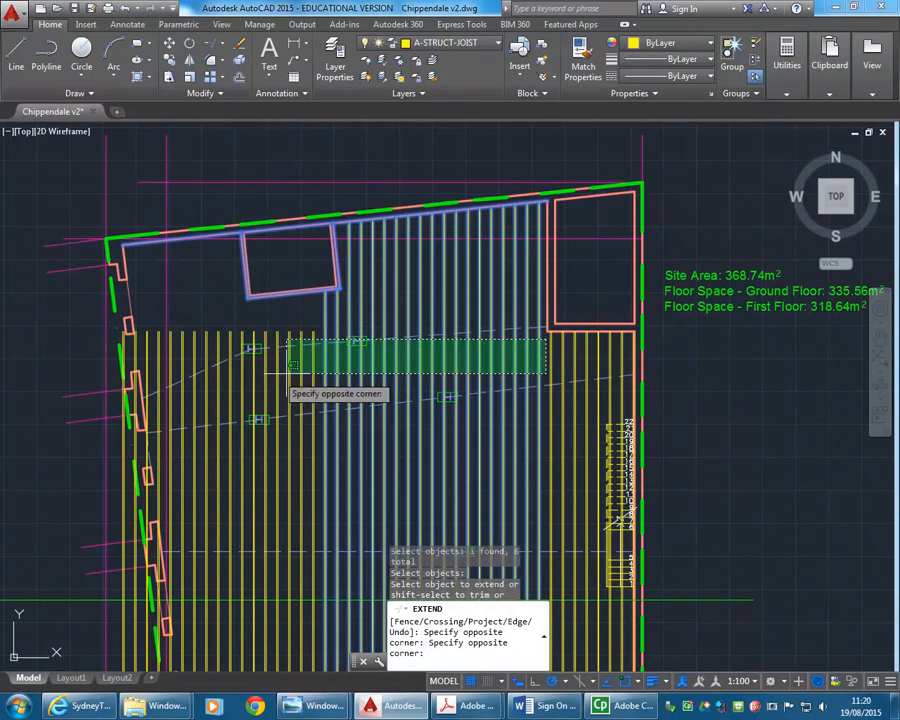
pyautogui.click(452, 364)
pyautogui.click(449, 360)
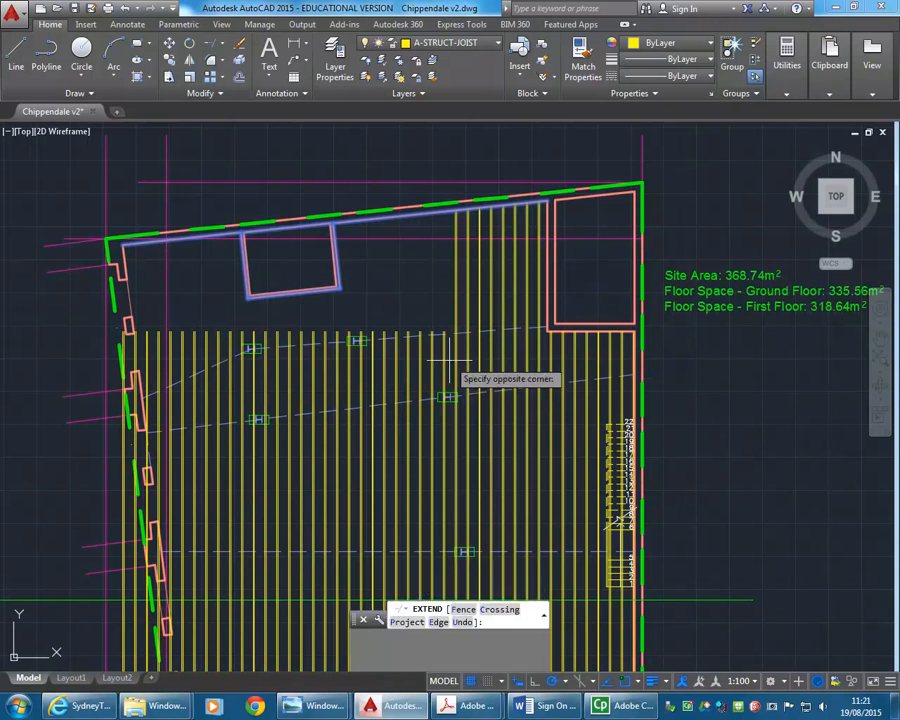
pyautogui.click(252, 366)
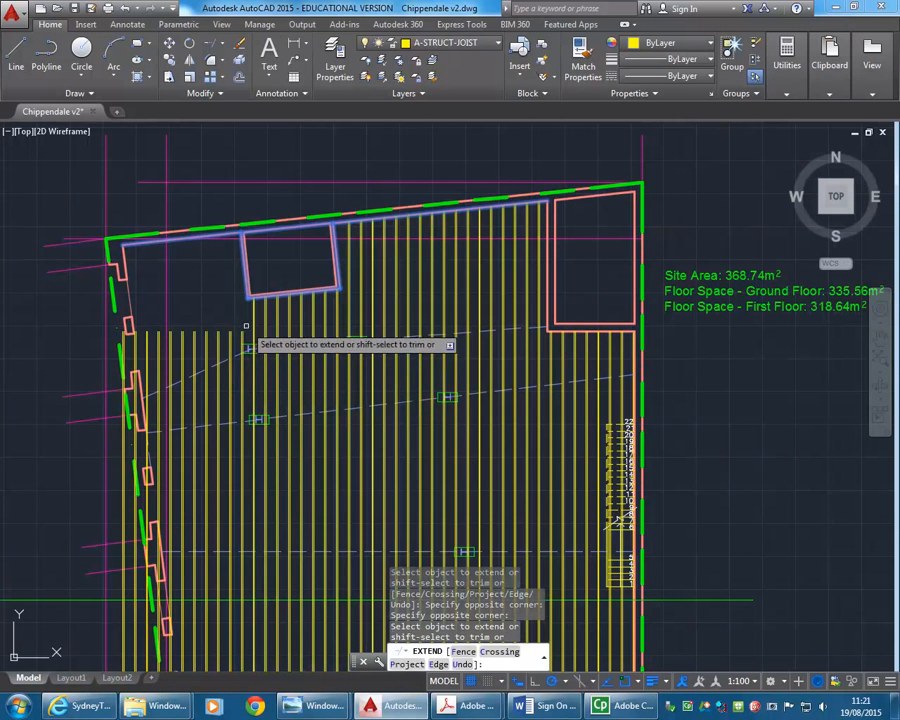
pyautogui.click(245, 327)
pyautogui.click(178, 342)
# Step: Extend the remaining short joists beside the west wall up to the north wall's inner face
pyautogui.scroll(4, 235, 345)
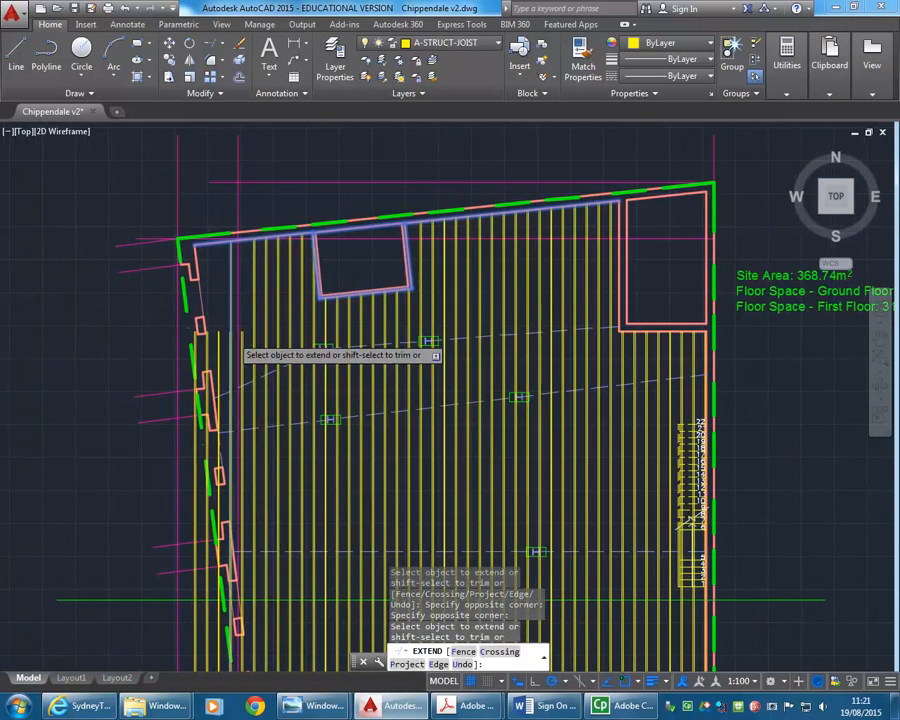
pyautogui.scroll(1, 256, 324)
pyautogui.click(251, 324)
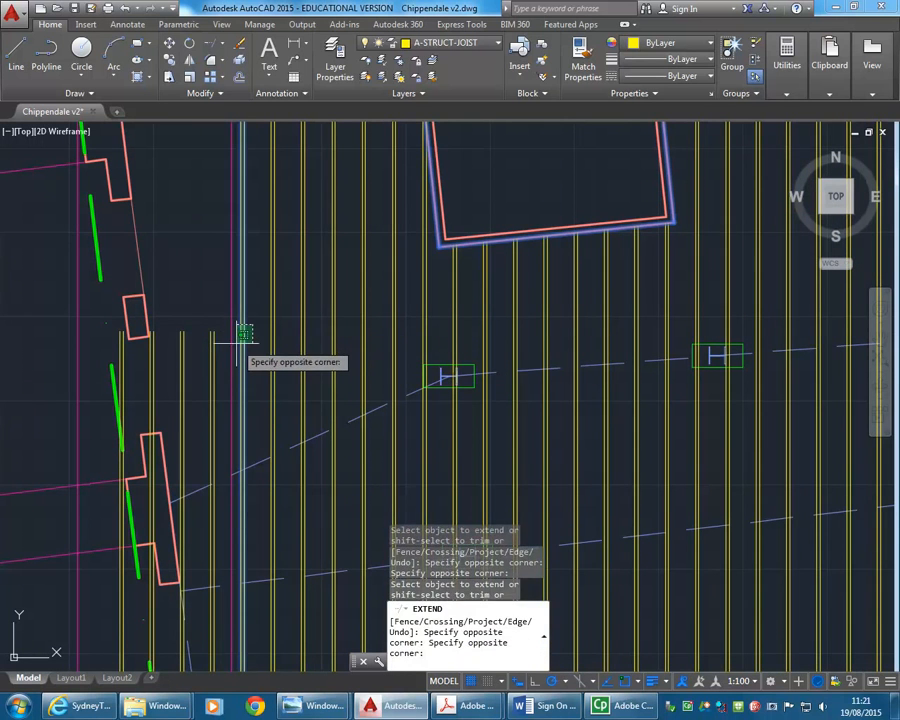
pyautogui.click(235, 341)
pyautogui.click(220, 326)
pyautogui.click(156, 341)
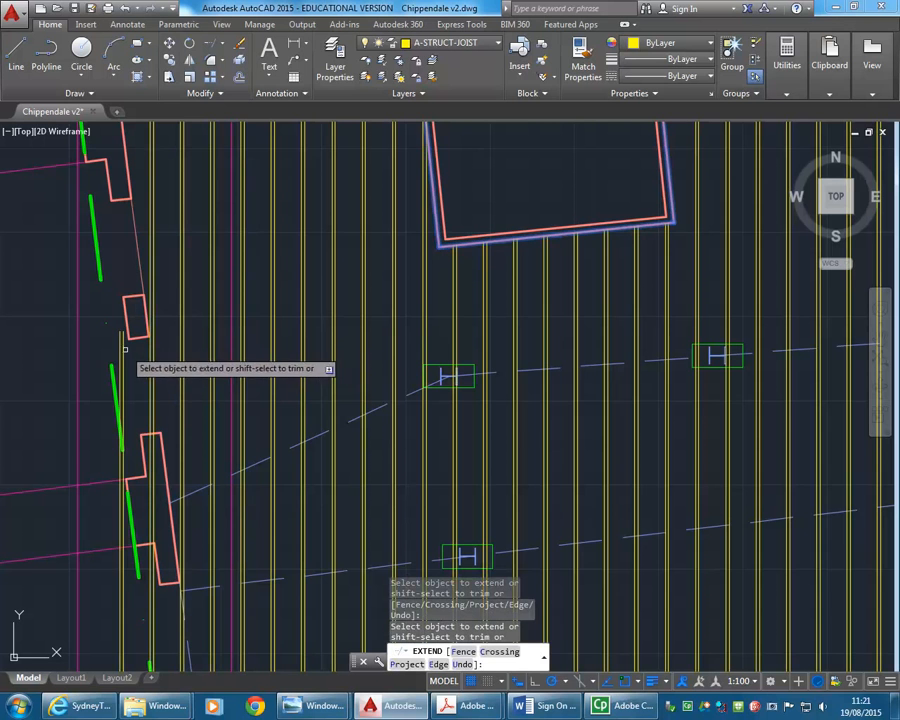
# Step: Finish extending and erase the two lines of the westernmost joist, which lies outside the north wall's reach
pyautogui.click(125, 342)
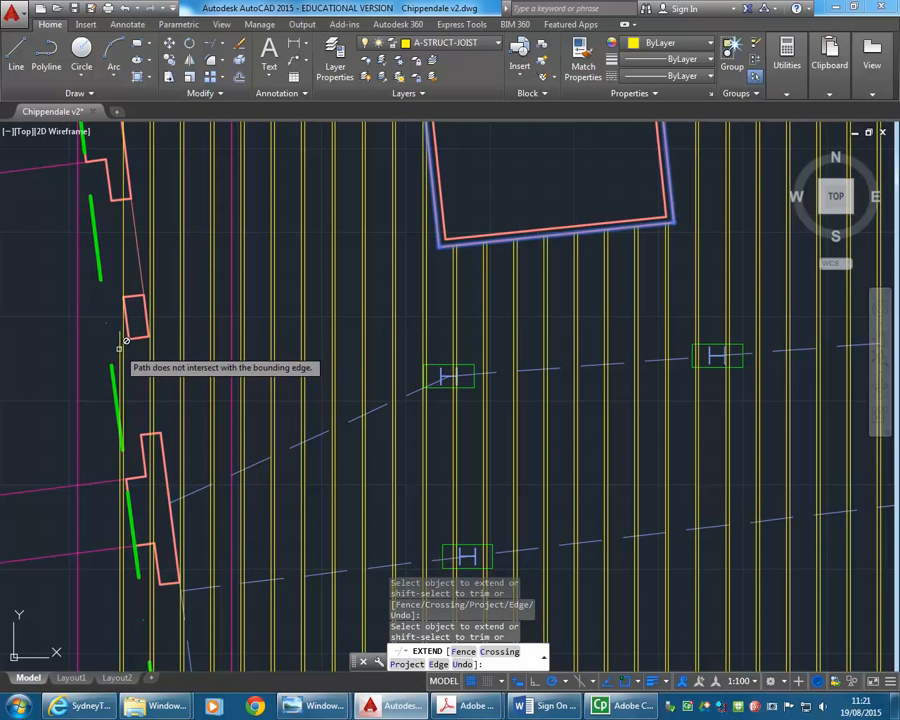
pyautogui.moveTo(112, 310); pyautogui.dragTo(170, 394, button='middle')
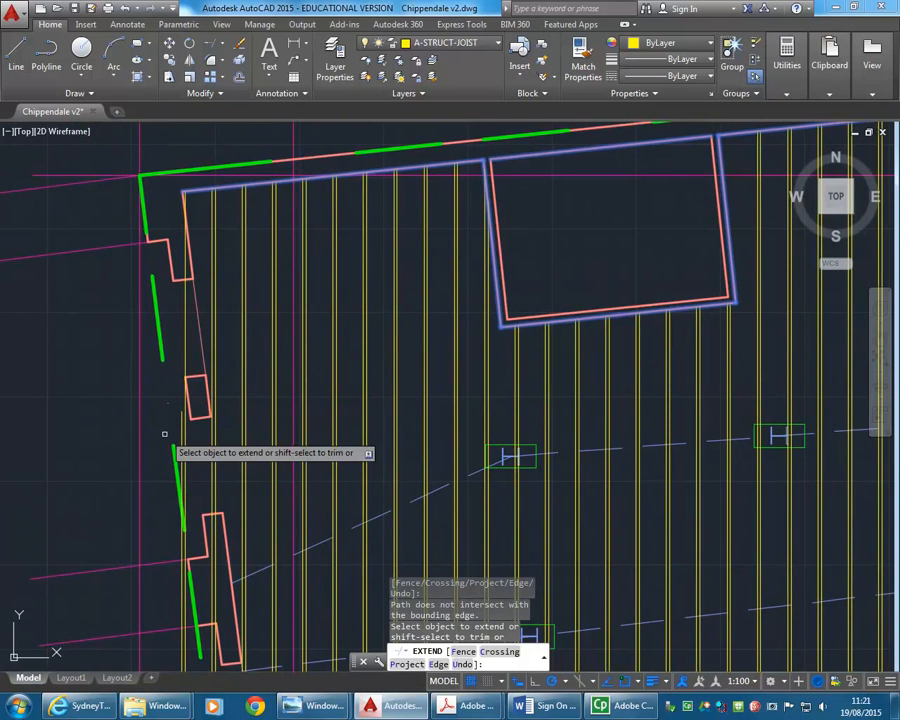
pyautogui.scroll(2, 183, 258)
pyautogui.scroll(-2, 163, 316)
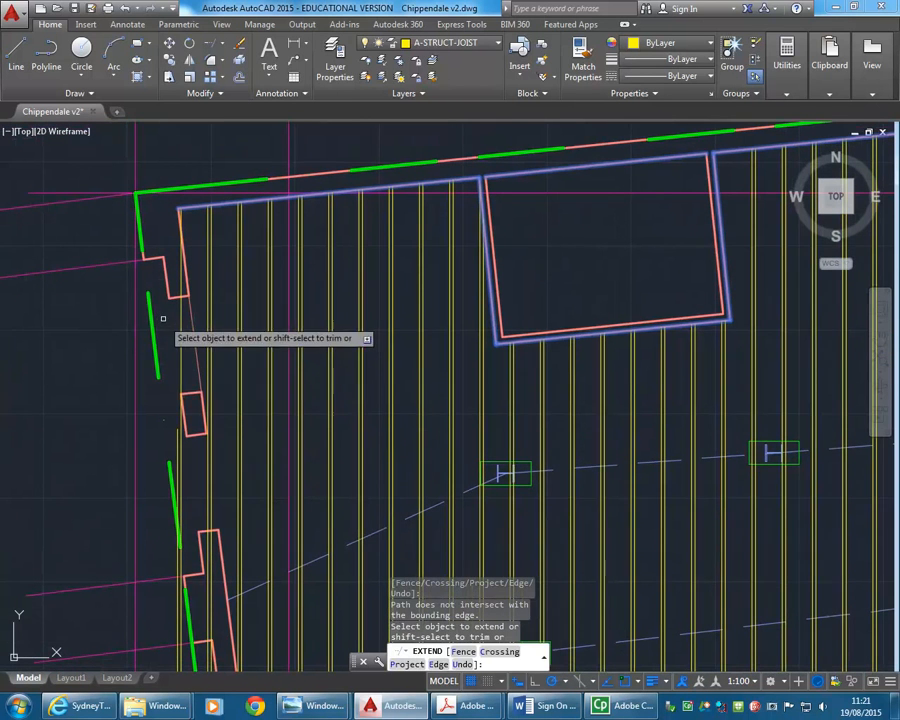
pyautogui.moveTo(162, 320); pyautogui.dragTo(163, 318, button='middle')
pyautogui.press('Return')
pyautogui.click(195, 449)
pyautogui.click(168, 425)
pyautogui.press('Delete')
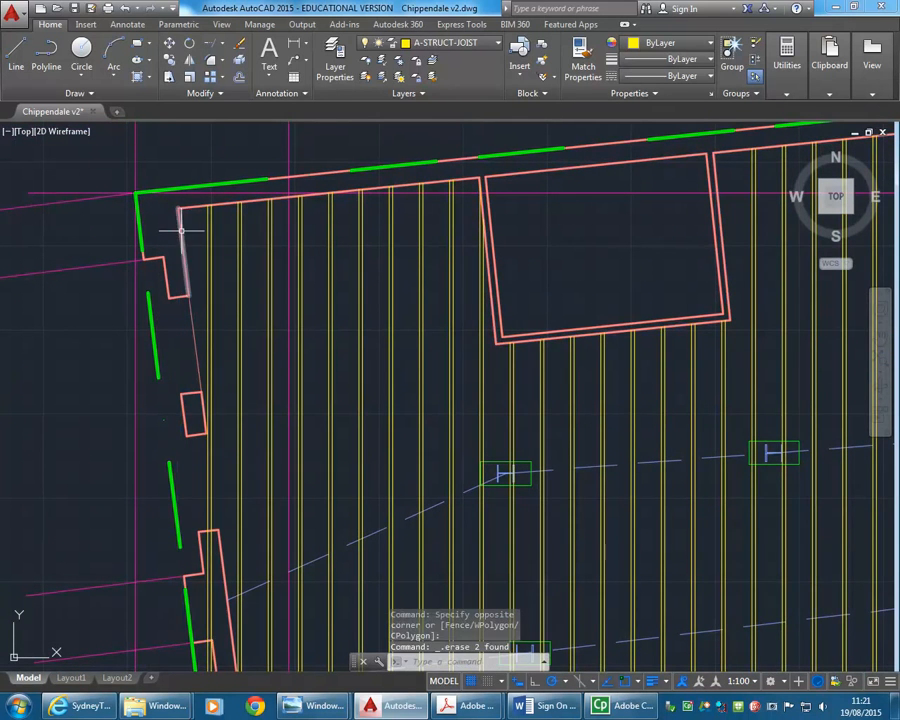
# Step: Draw a line along the west wall's inner face from the north-west inner corner to the south-west inner corner
pyautogui.scroll(-7, 180, 215)
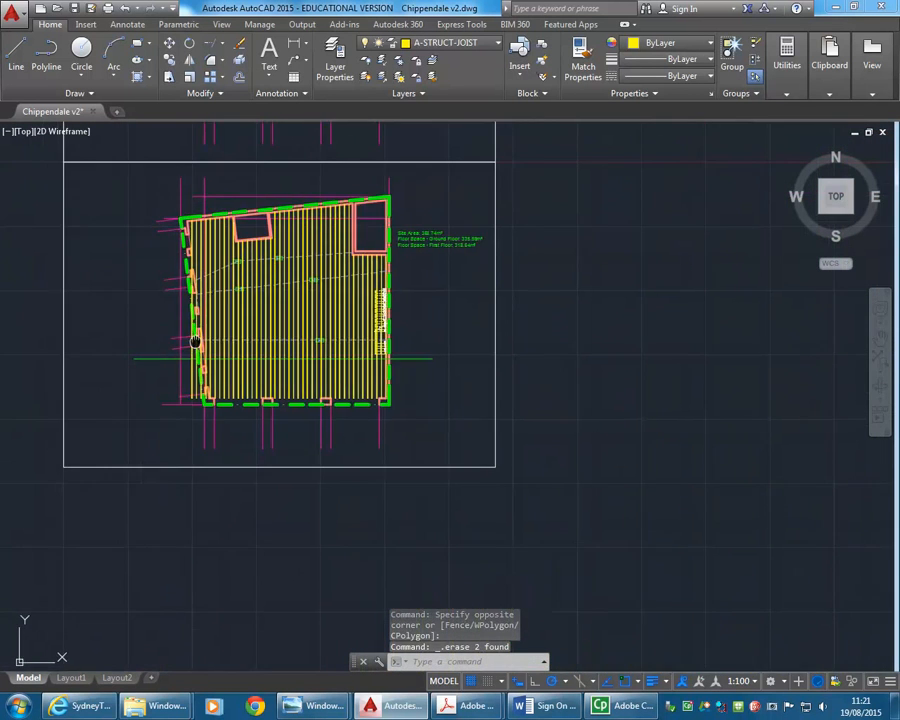
pyautogui.scroll(2, 260, 450)
pyautogui.moveTo(222, 418); pyautogui.dragTo(222, 456, button='middle')
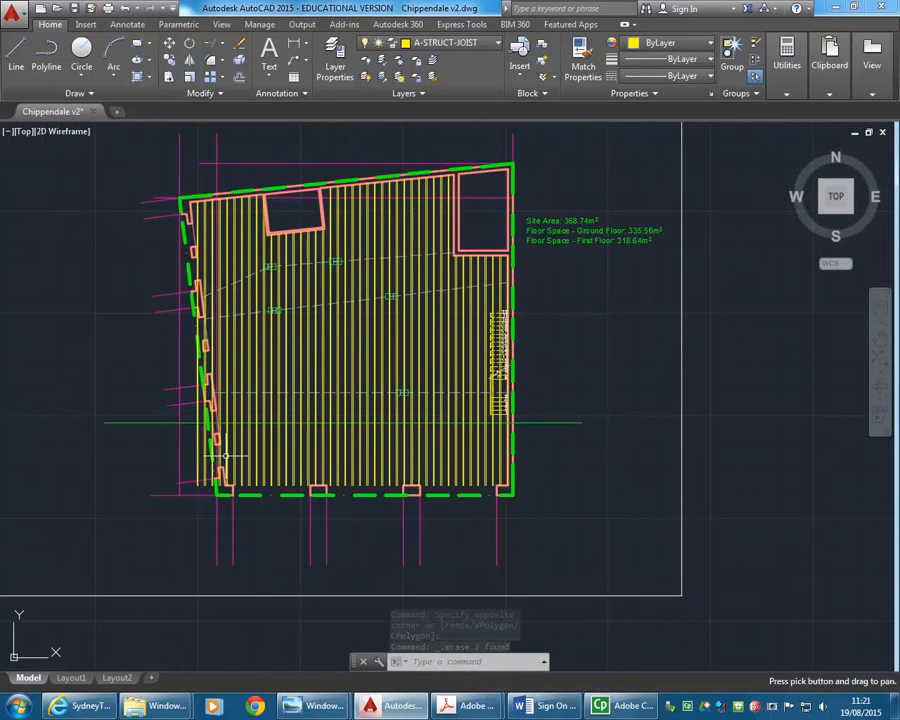
pyautogui.scroll(3, 196, 357)
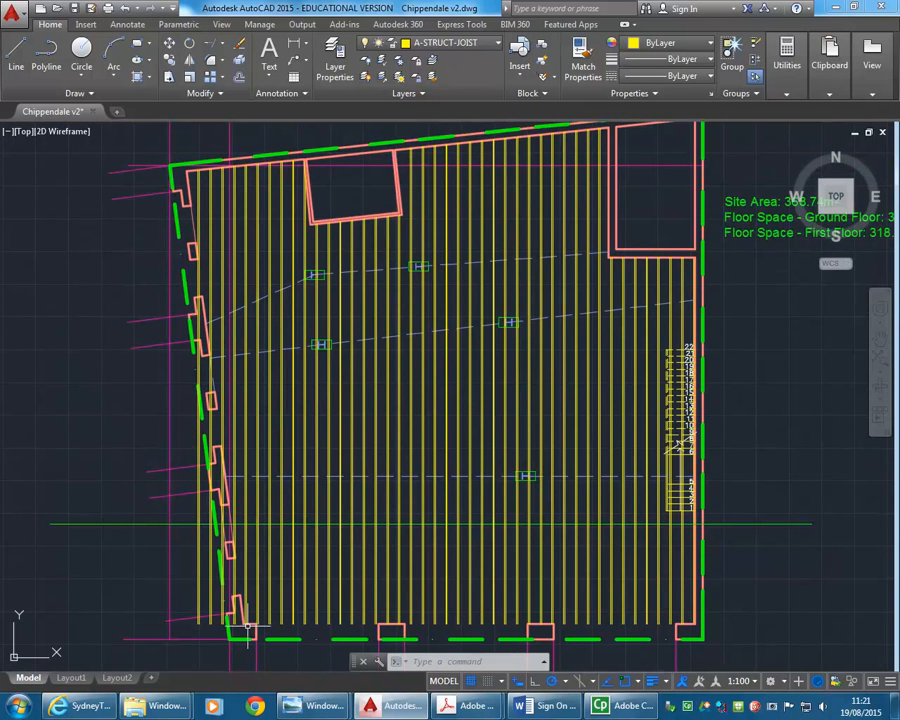
pyautogui.click(10, 62)
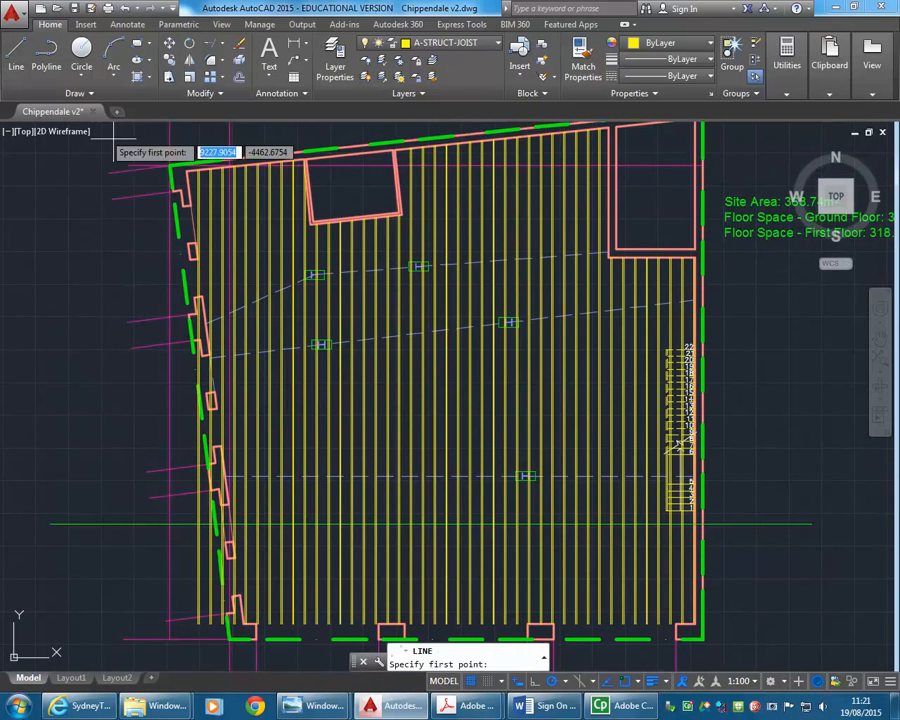
pyautogui.click(172, 168)
pyautogui.scroll(5, 258, 516)
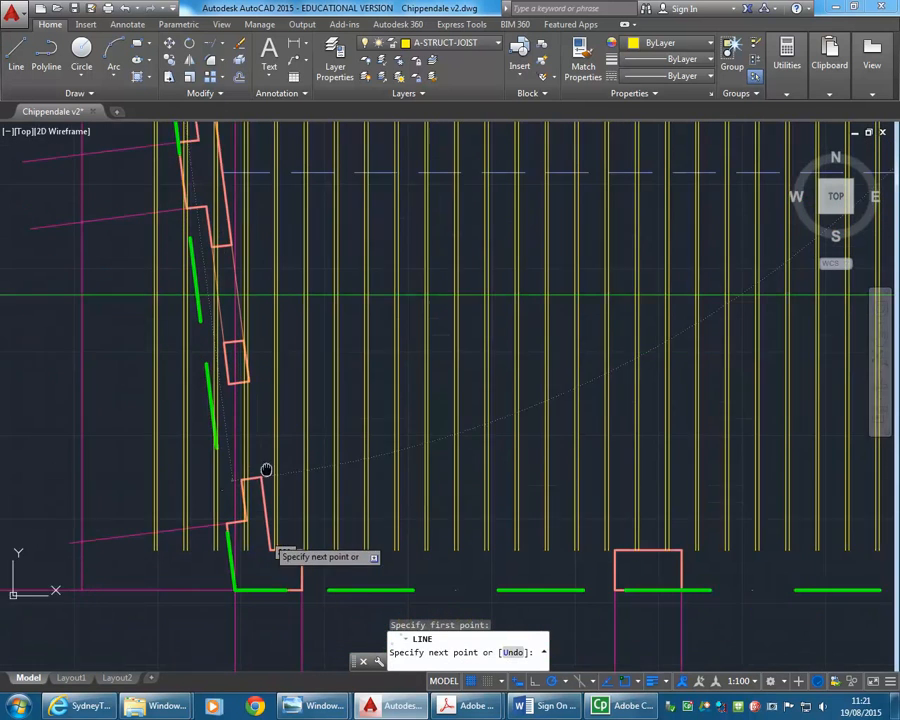
pyautogui.click(266, 530)
pyautogui.rightClick(245, 474)
pyautogui.click(262, 480)
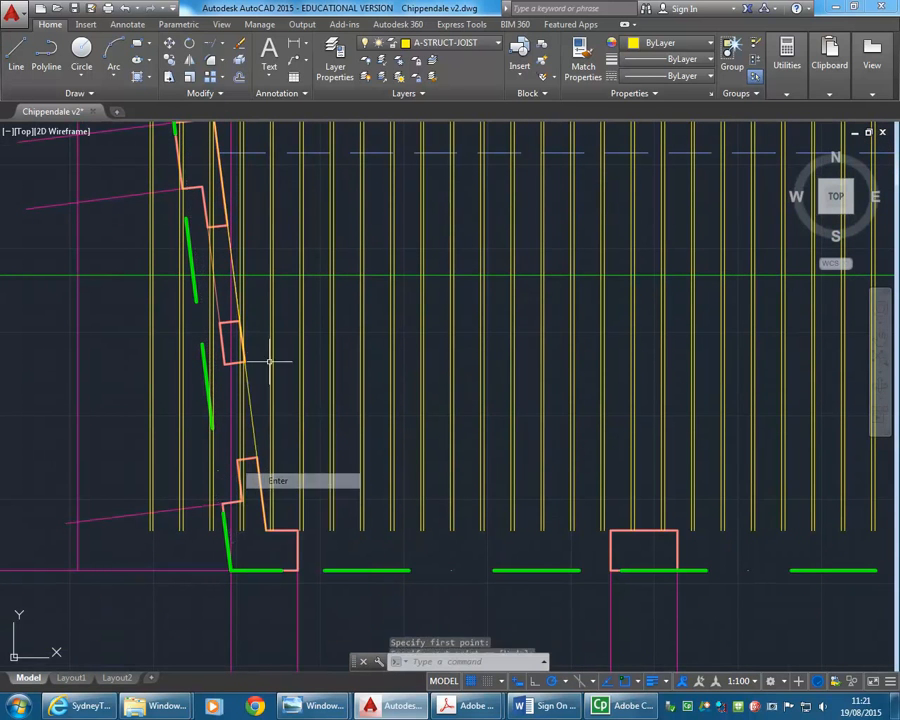
# Step: Trim off the joist lines that run past the new west wall line on its outer side, and finish trimming
pyautogui.click(224, 45)
pyautogui.rightClick(254, 445)
pyautogui.click(243, 446)
pyautogui.click(240, 446)
pyautogui.click(211, 458)
pyautogui.click(209, 456)
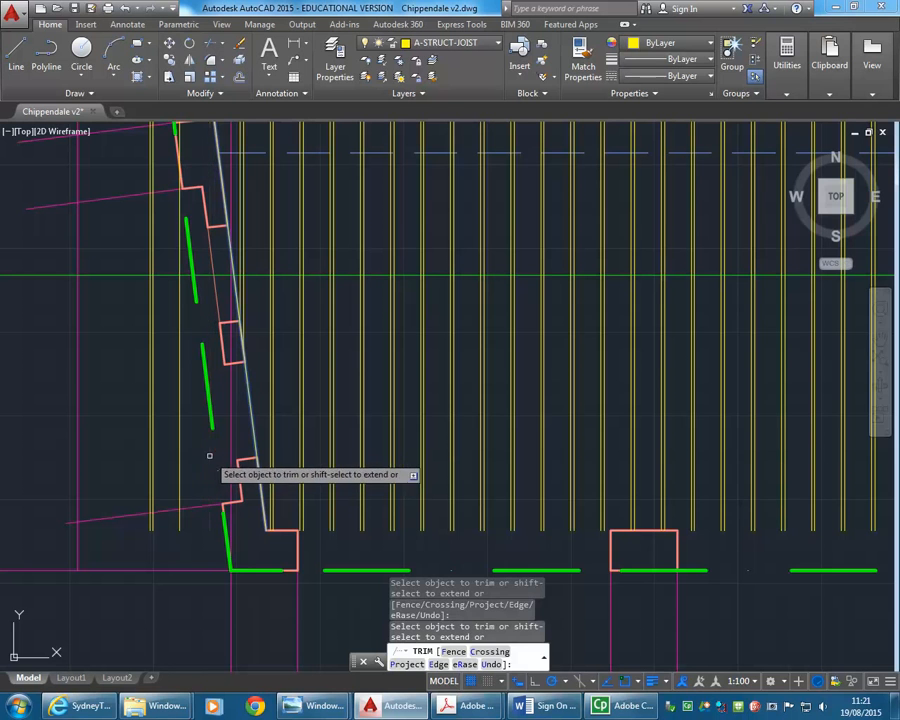
pyautogui.click(191, 454)
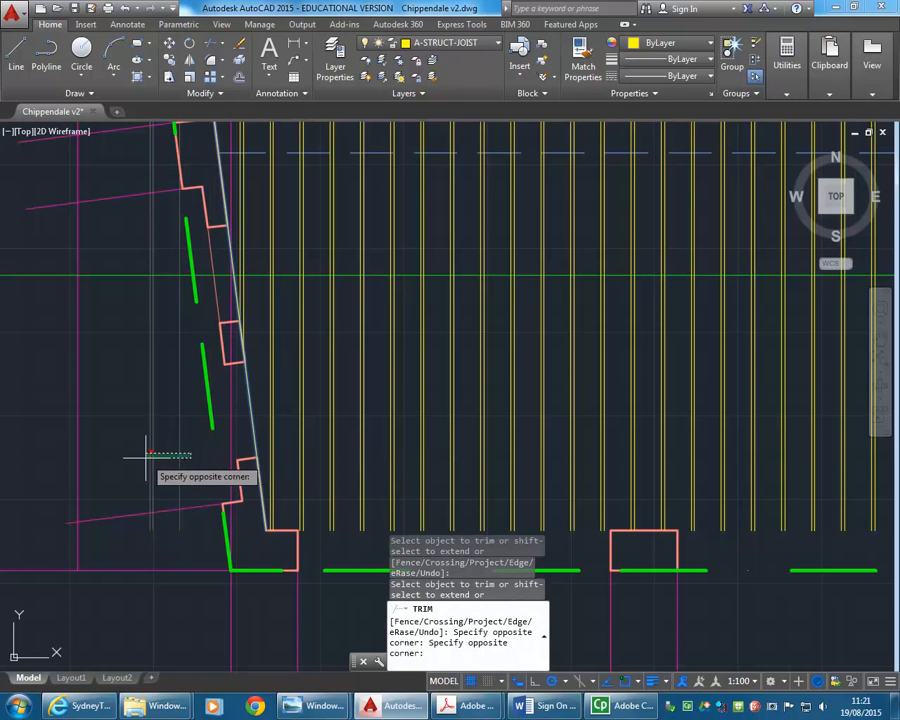
pyautogui.click(157, 457)
pyautogui.scroll(-5, 165, 410)
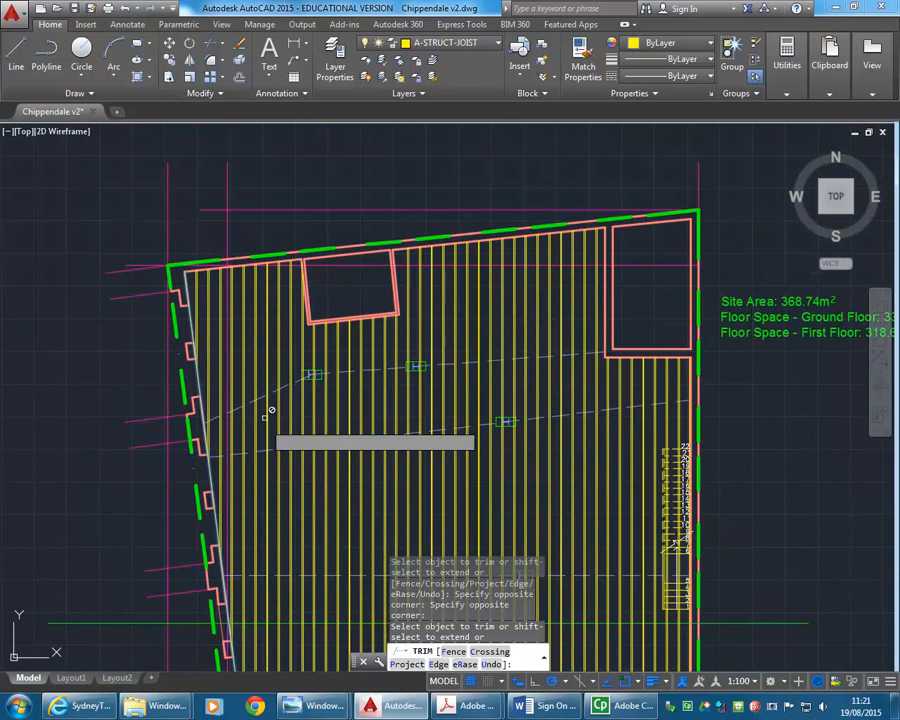
pyautogui.scroll(2, 230, 360)
pyautogui.scroll(-3, 208, 282)
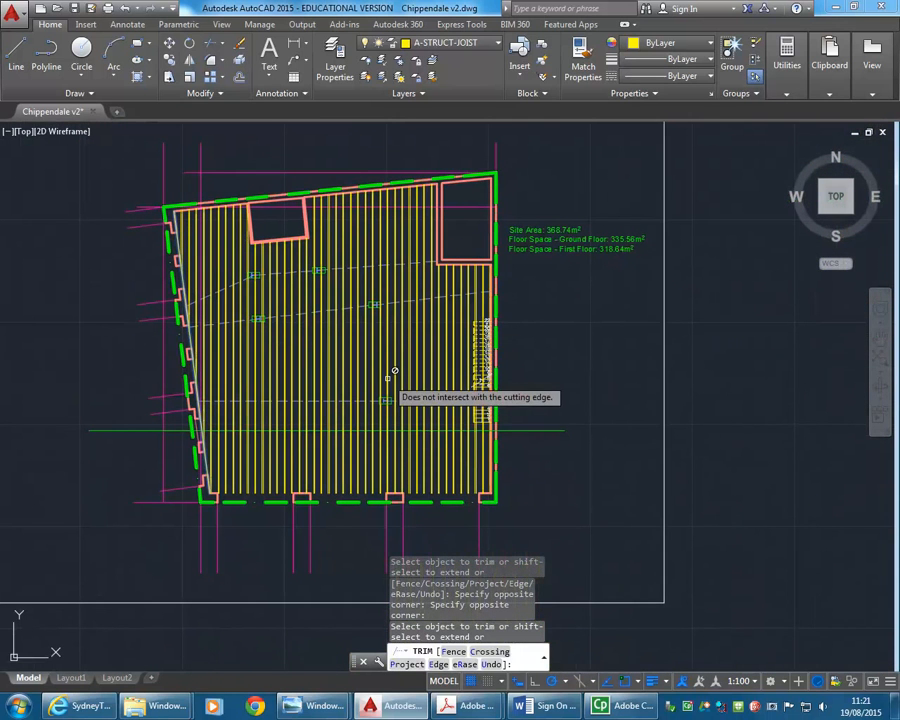
pyautogui.press('Return')
pyautogui.scroll(4, 557, 380)
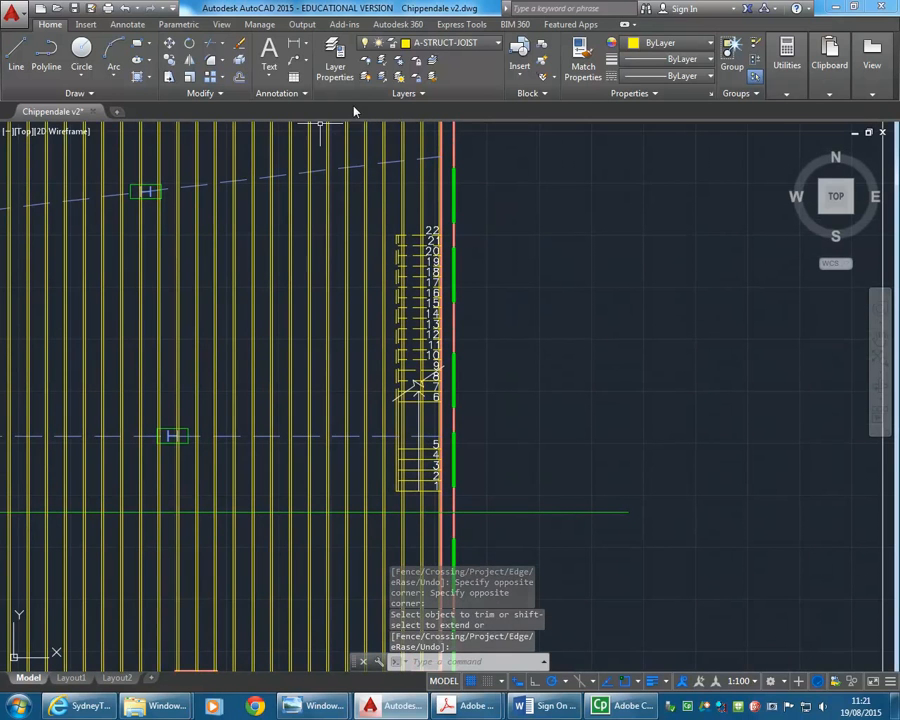
# Step: Trim the joist lines crossing the stair, using the stair's top and bottom edges as cutting edges, and finish trimming
pyautogui.click(210, 46)
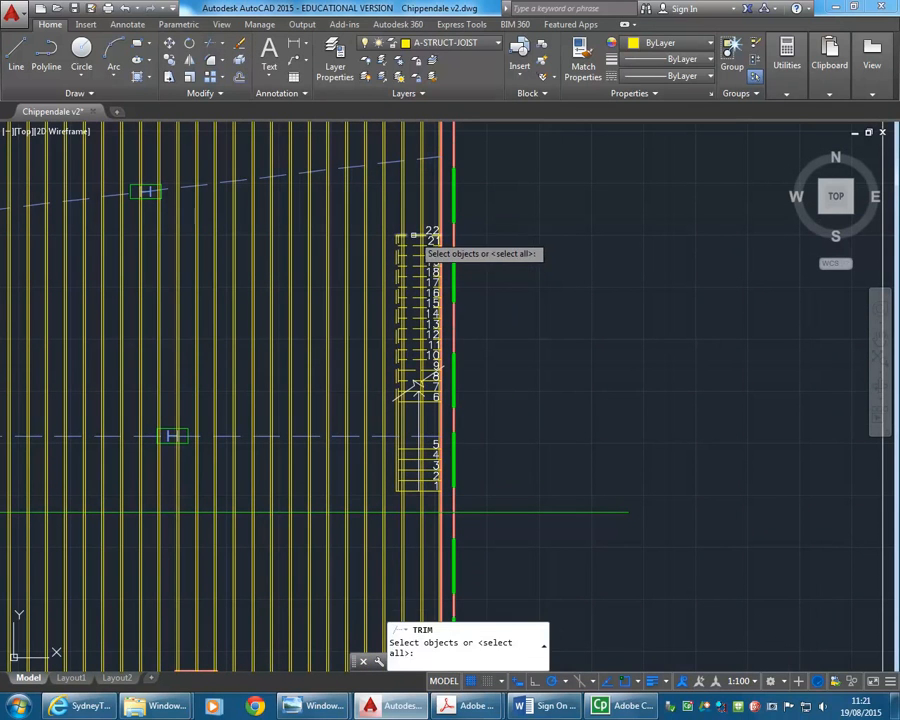
pyautogui.click(412, 437)
pyautogui.click(412, 486)
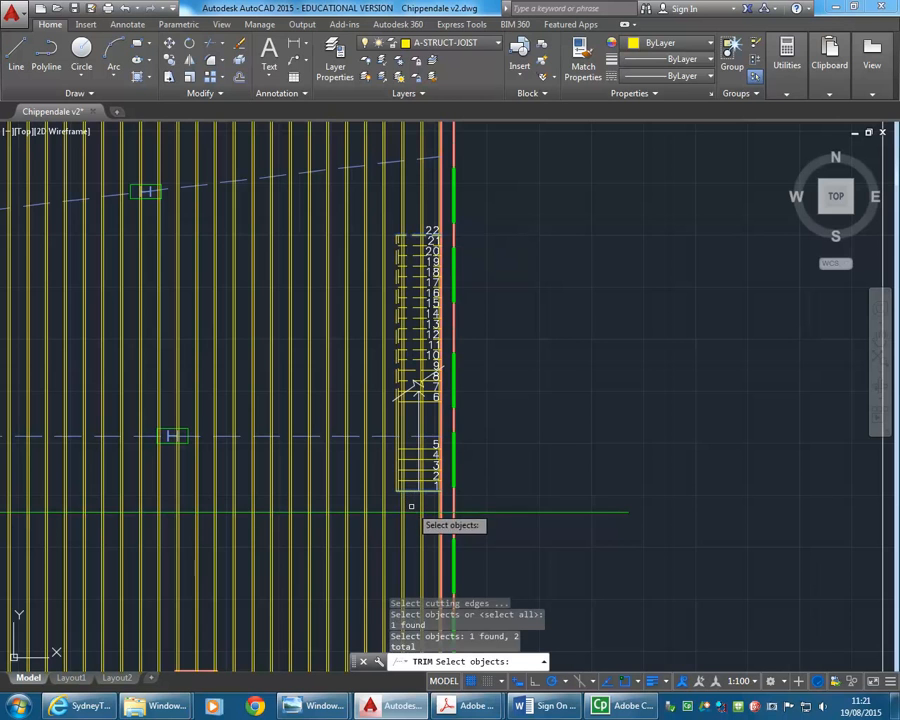
pyautogui.press('Return')
pyautogui.scroll(2, 425, 413)
pyautogui.scroll(2, 425, 413)
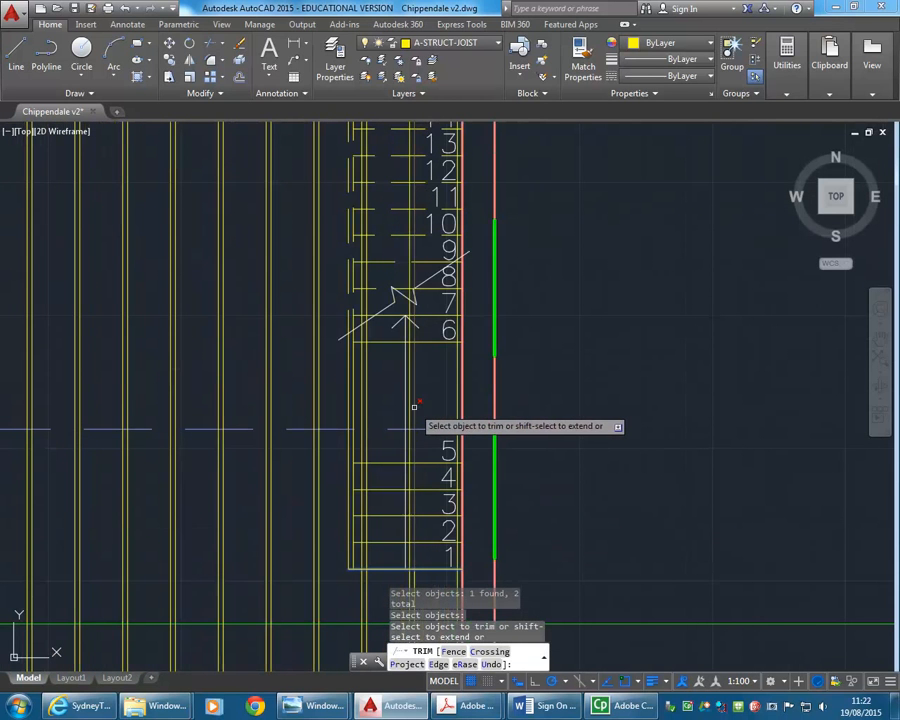
pyautogui.click(408, 403)
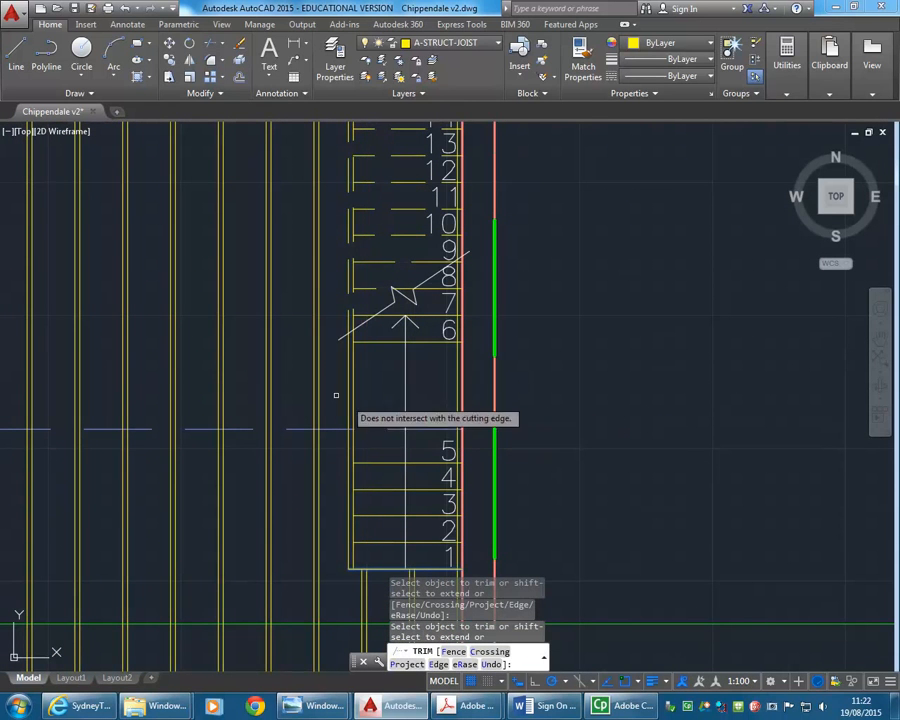
pyautogui.scroll(-4, 340, 400)
pyautogui.moveTo(340, 395); pyautogui.dragTo(410, 396, button='middle')
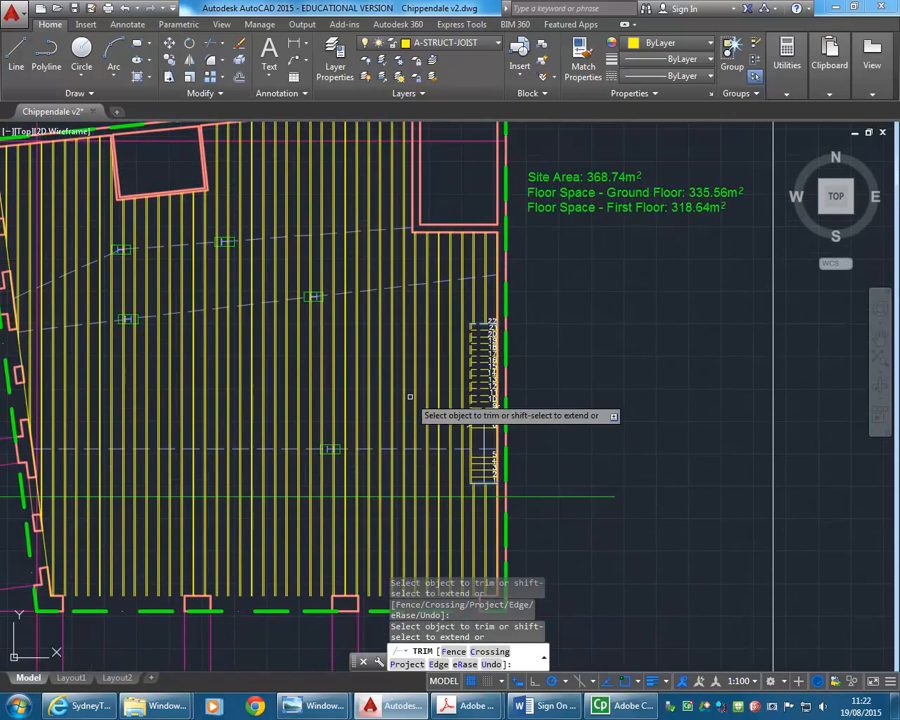
pyautogui.press('Return')
# Step: Measure the width of a steel beam's flange in the section drawing above the plans
pyautogui.scroll(-2, 253, 327)
pyautogui.moveTo(253, 327); pyautogui.dragTo(346, 375, button='middle')
pyautogui.scroll(2, 345, 375)
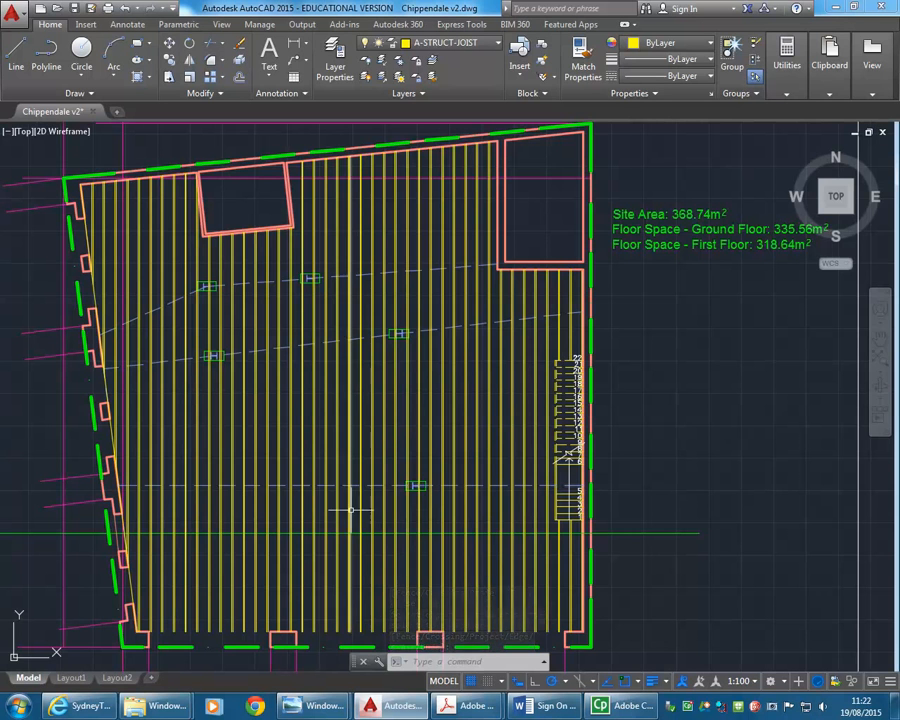
pyautogui.scroll(4, 390, 488)
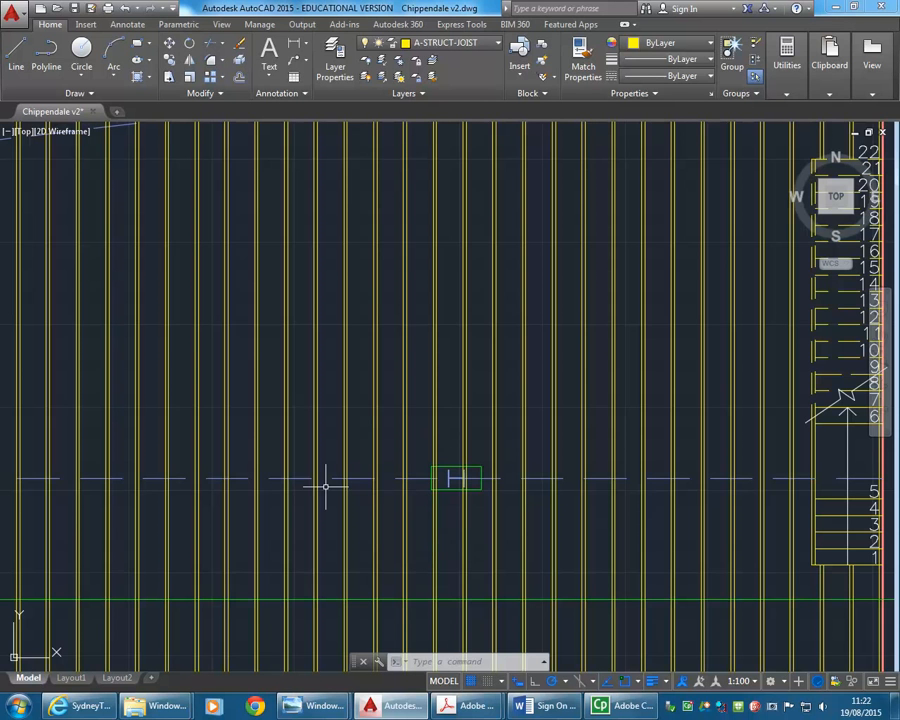
pyautogui.scroll(-8, 405, 487)
pyautogui.moveTo(396, 440); pyautogui.dragTo(401, 632, button='middle')
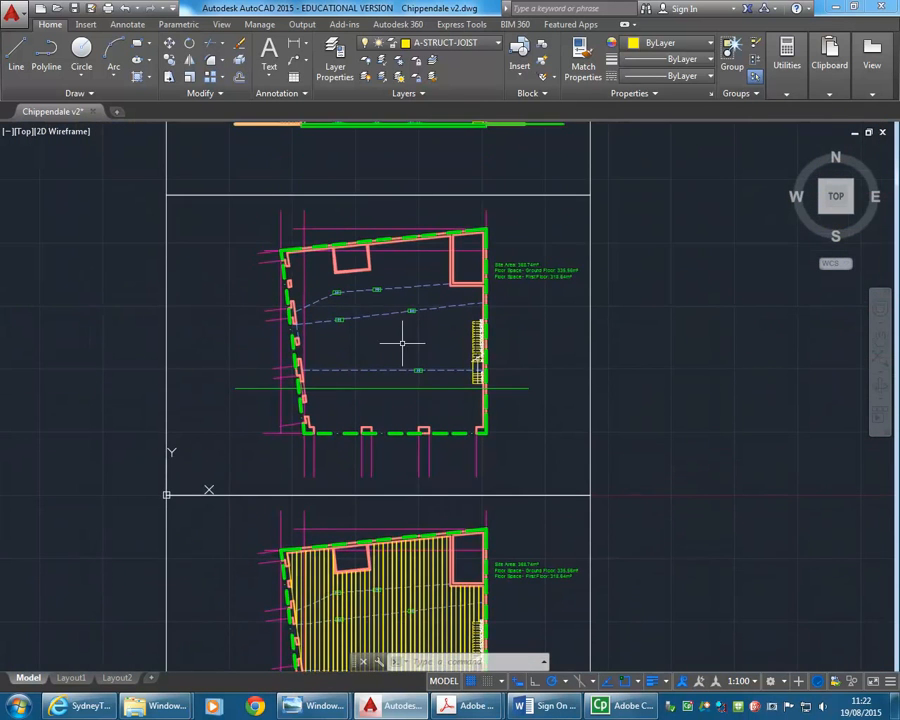
pyautogui.moveTo(404, 345); pyautogui.dragTo(377, 600, button='middle')
pyautogui.scroll(10, 378, 336)
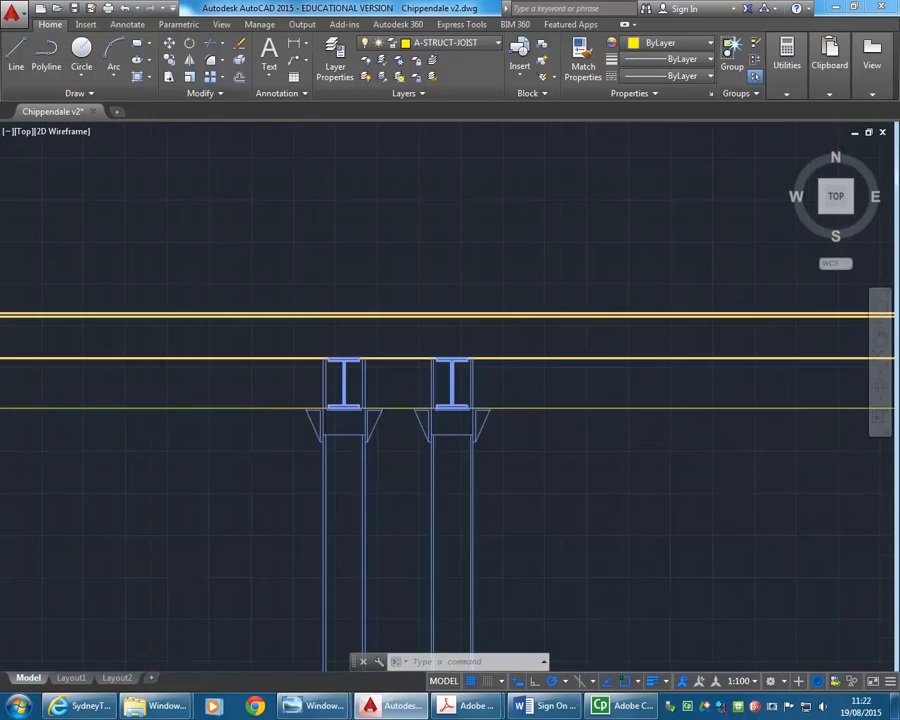
pyautogui.write('i')
pyautogui.press('Return')
pyautogui.scroll(5, 311, 396)
pyautogui.click(311, 400)
pyautogui.click(500, 400)
# Step: Offset the southernmost dashed beam line on the joist plan by 90 to both its north and south sides
pyautogui.scroll(-5, 498, 404)
pyautogui.scroll(-4, 403, 293)
pyautogui.moveTo(408, 498); pyautogui.dragTo(370, 388, button='middle')
pyautogui.scroll(-1, 370, 388)
pyautogui.moveTo(362, 536); pyautogui.dragTo(362, 396, button='middle')
pyautogui.scroll(-5, 362, 396)
pyautogui.scroll(6, 398, 442)
pyautogui.moveTo(399, 441); pyautogui.dragTo(295, 441, button='middle')
pyautogui.moveTo(463, 428); pyautogui.dragTo(444, 432, button='middle')
pyautogui.scroll(1, 444, 431)
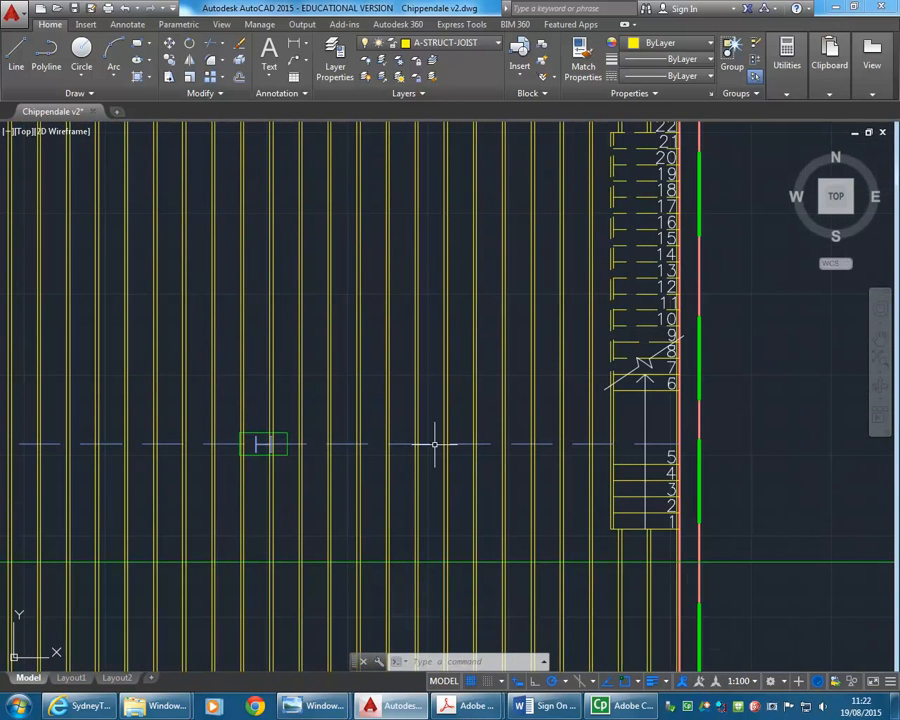
pyautogui.click(424, 442)
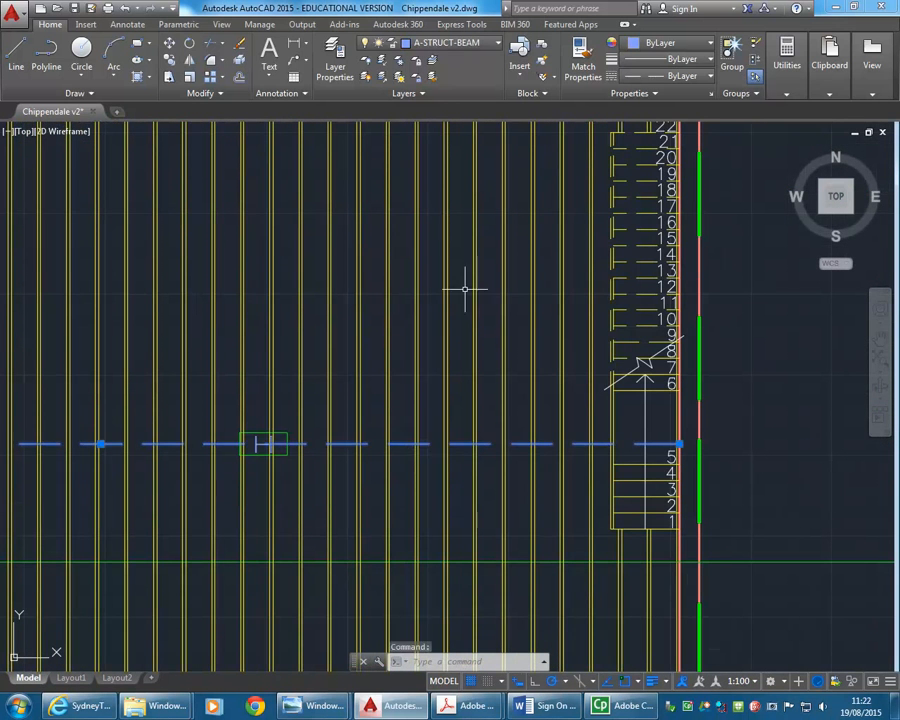
pyautogui.click(239, 78)
pyautogui.write('90')
pyautogui.press('Return')
pyautogui.click(376, 443)
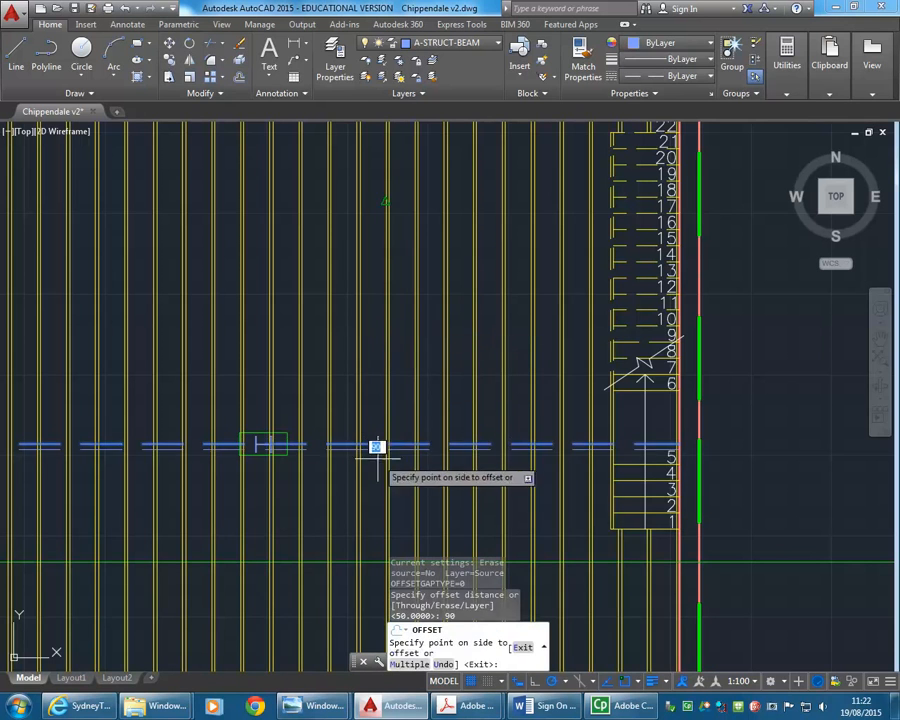
pyautogui.click(357, 390)
pyautogui.click(396, 443)
pyautogui.click(395, 467)
pyautogui.press('Return')
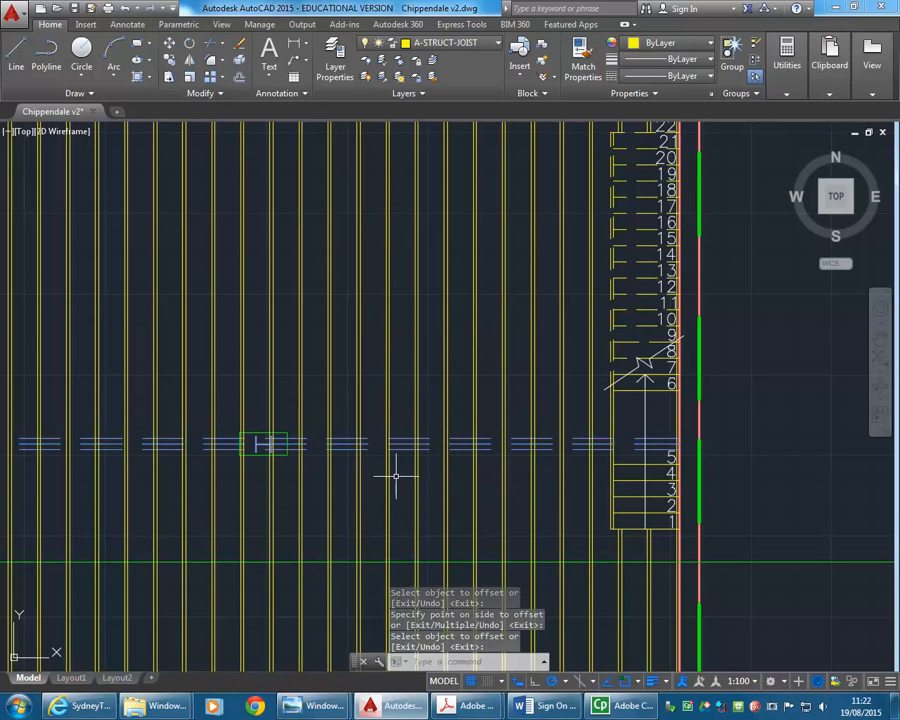
# Step: Erase the original centre line between the southernmost beam's two offset lines
pyautogui.scroll(2, 396, 476)
pyautogui.click(410, 424)
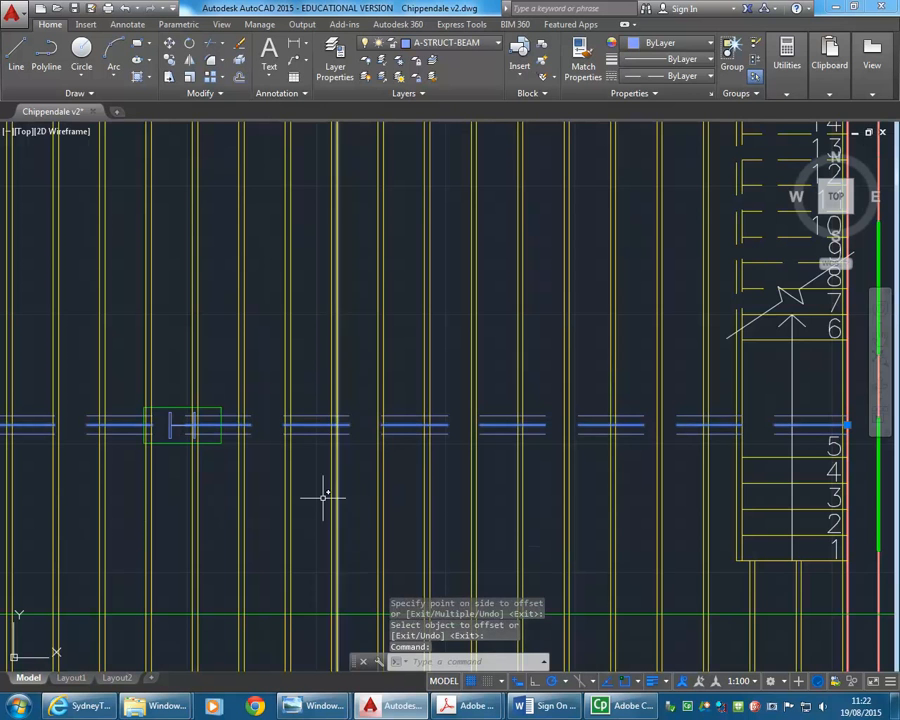
pyautogui.press('Delete')
pyautogui.scroll(-5, 370, 436)
pyautogui.scroll(5, 360, 434)
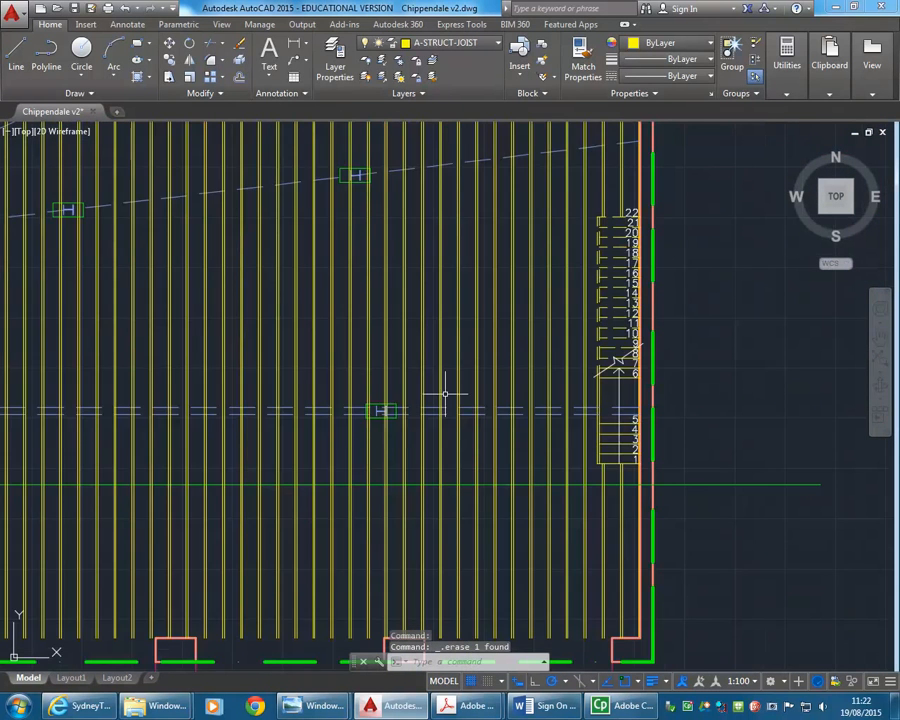
pyautogui.scroll(2, 433, 398)
pyautogui.click(480, 412)
pyautogui.click(473, 453)
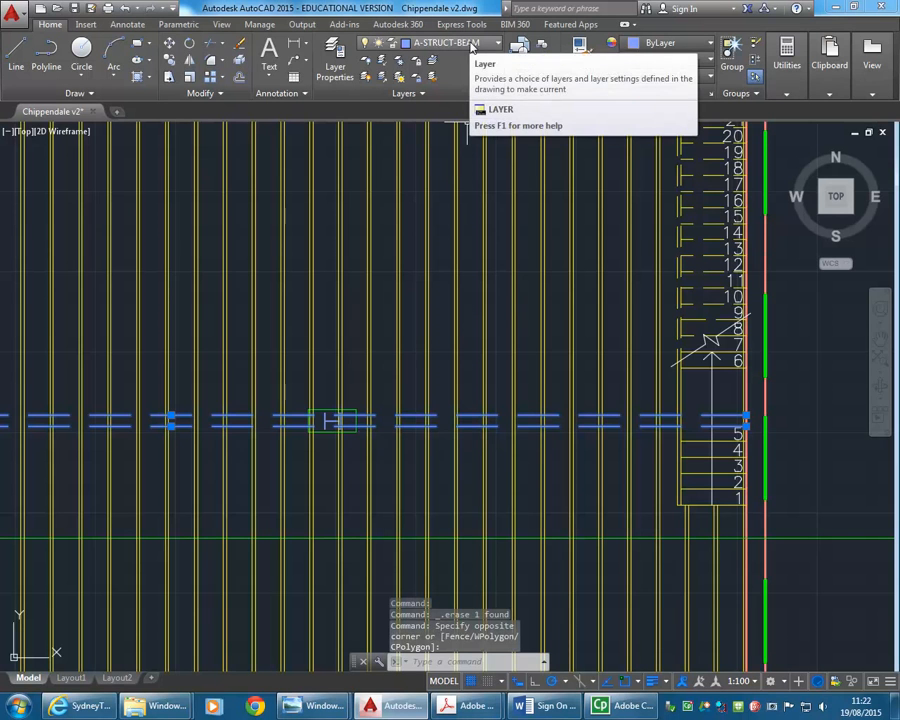
pyautogui.press('Escape')
pyautogui.press('Escape')
# Step: Rename the layer A-STRUCT-BEAM as A-STRUCT-BEAM-OVER in the layer properties
pyautogui.click(335, 62)
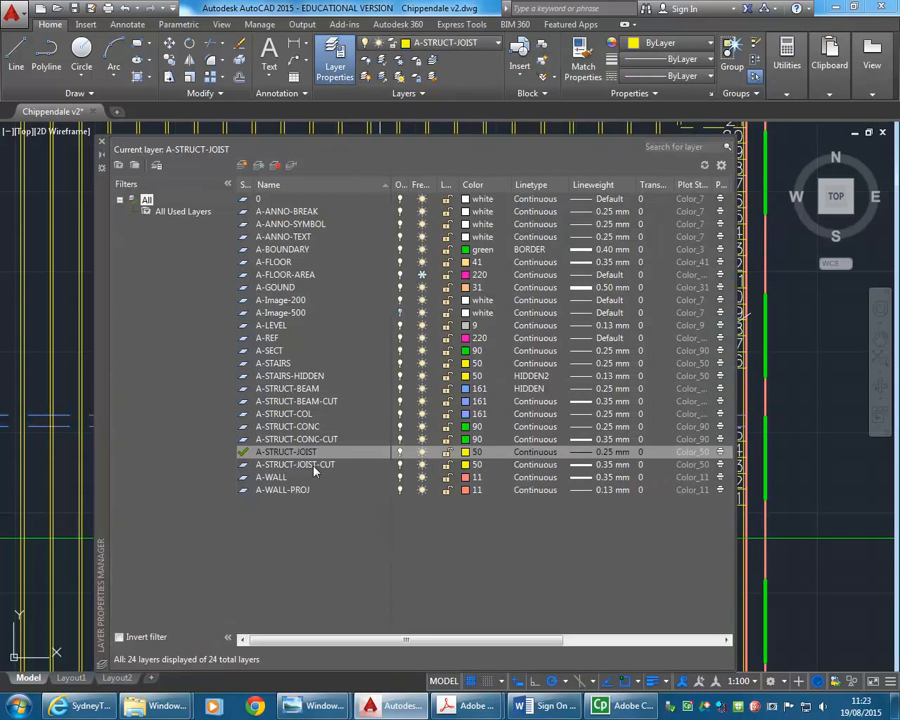
pyautogui.click(309, 390)
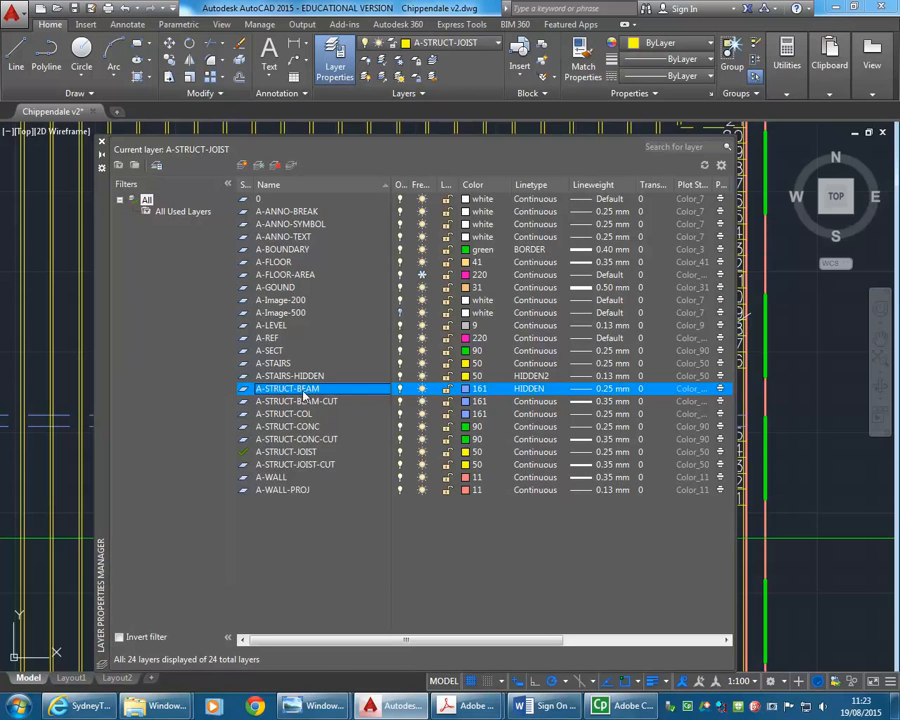
pyautogui.write('-')
# Step: Create a new layer named A-STRUCT-BEAM based on the A-STRUCT-BEAM-OVER layer
pyautogui.click(243, 166)
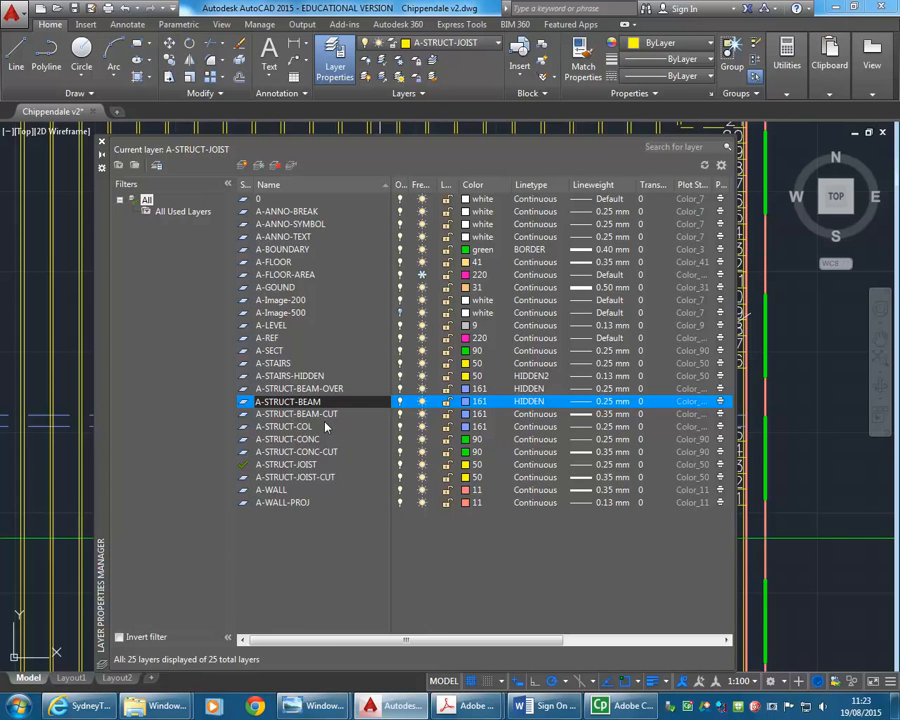
pyautogui.press('Return')
pyautogui.click(302, 391)
# Step: Set the linetype of the A-STRUCT-BEAM layer to Continuous and close the layer properties
pyautogui.click(304, 401)
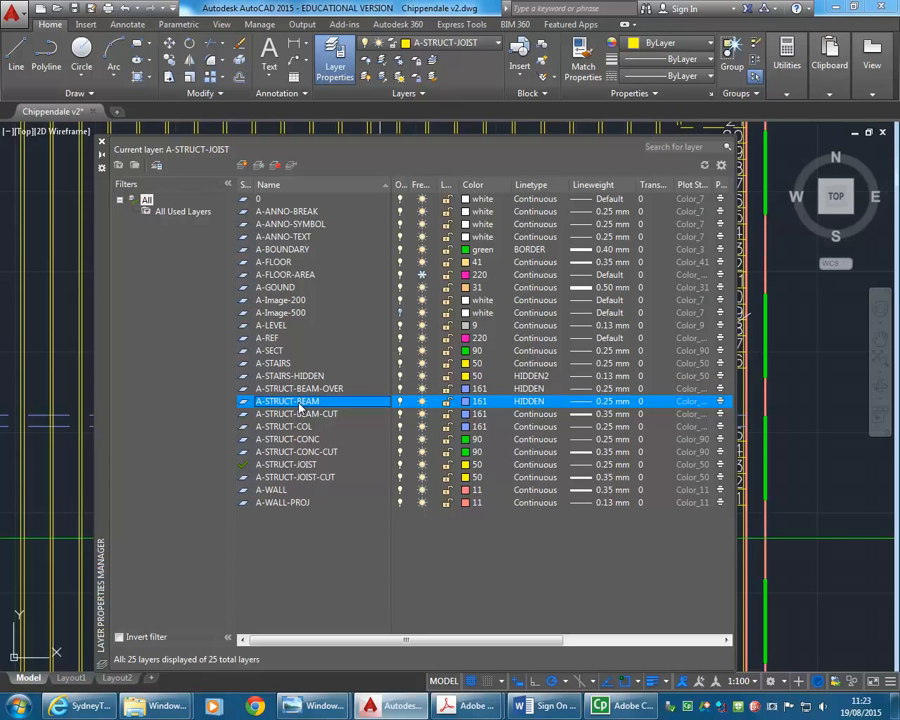
pyautogui.click(530, 401)
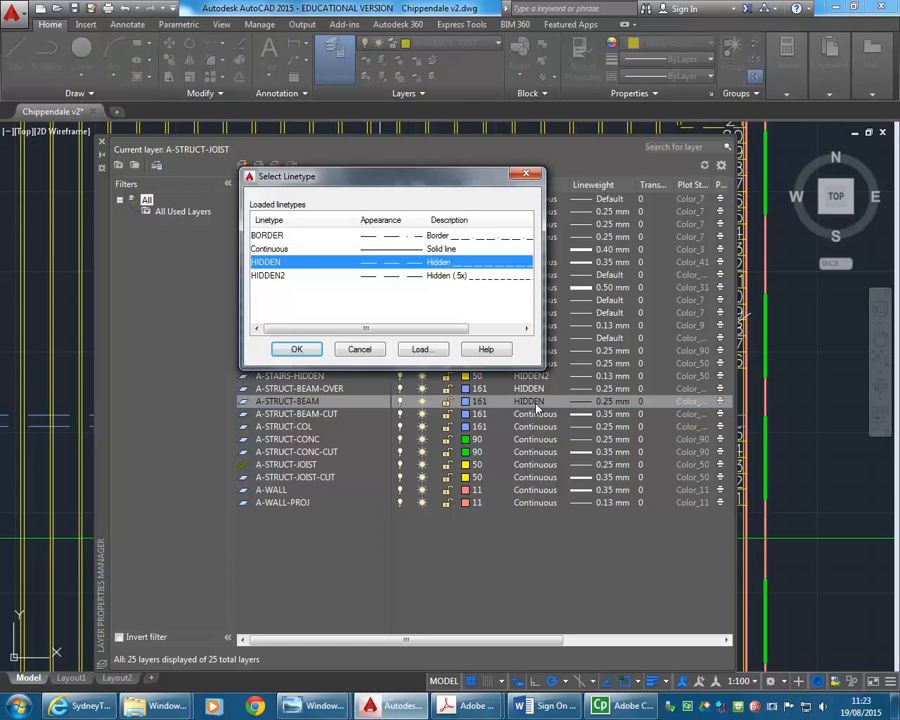
pyautogui.click(278, 248)
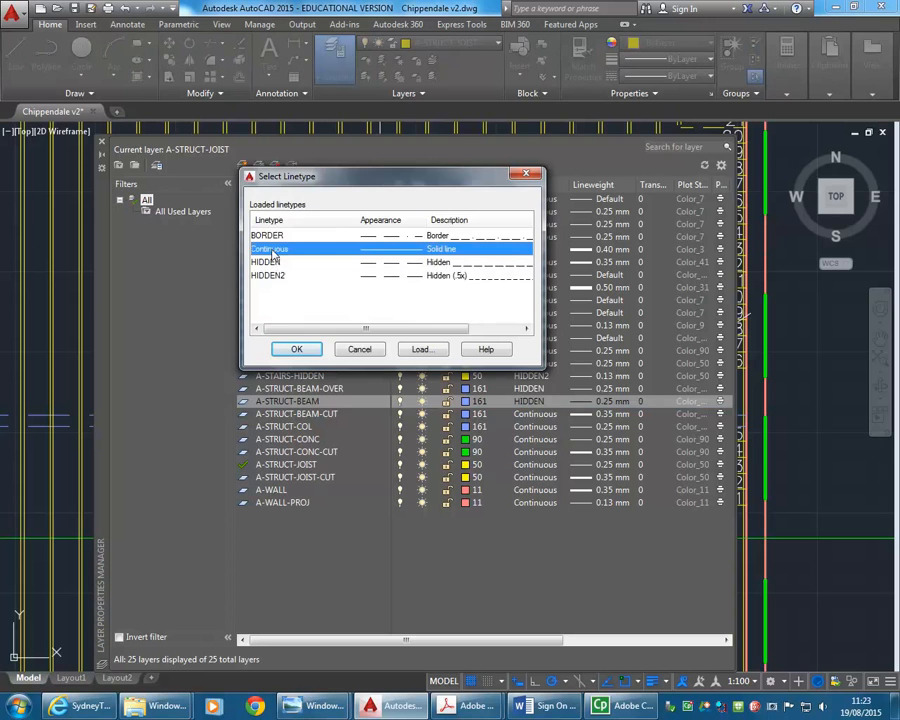
pyautogui.click(293, 350)
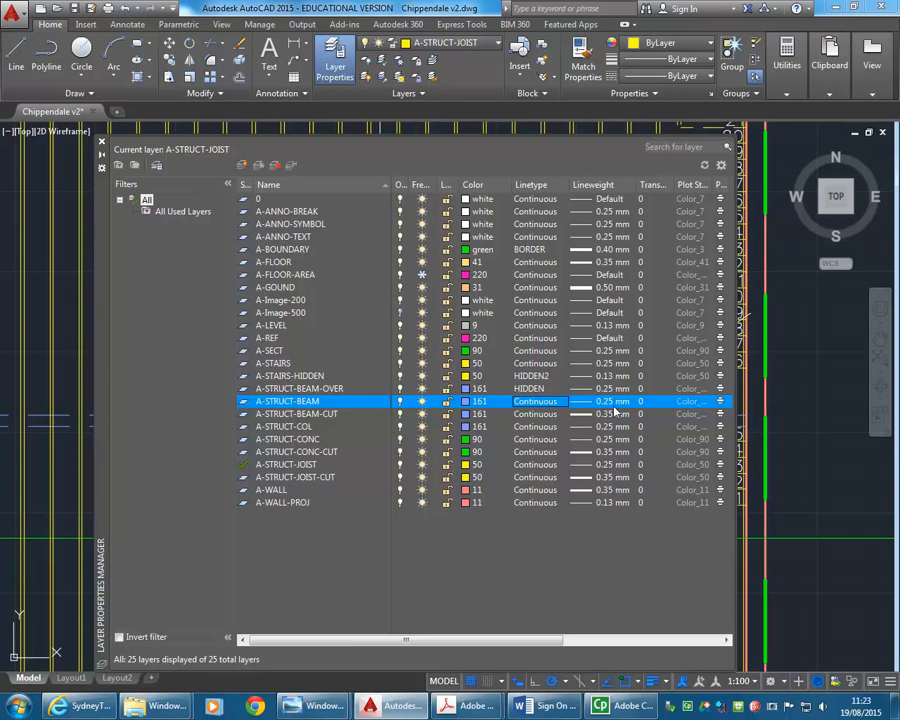
pyautogui.click(101, 141)
# Step: Move the southernmost beam's two edge lines to the A-STRUCT-BEAM layer and clear the selection
pyautogui.click(474, 400)
pyautogui.click(462, 442)
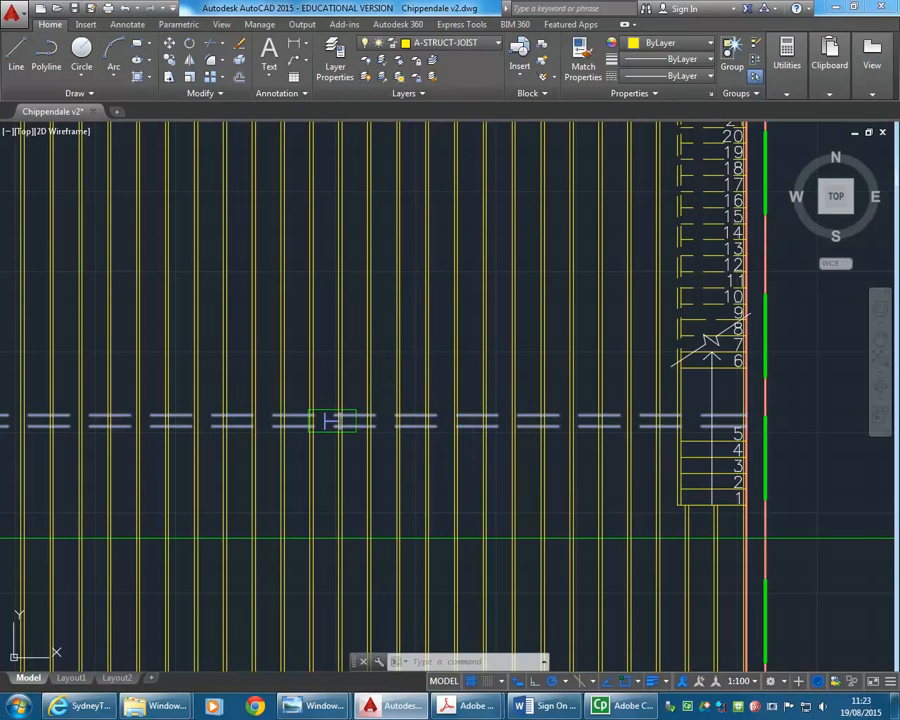
pyautogui.click(448, 44)
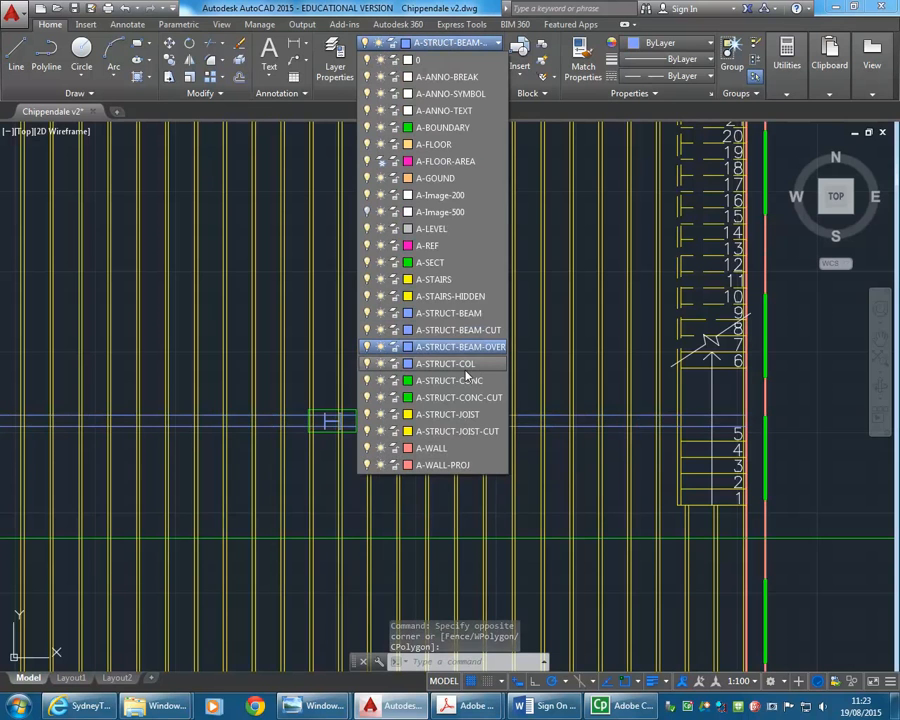
pyautogui.click(445, 313)
pyautogui.press('Escape')
pyautogui.press('Escape')
pyautogui.scroll(-5, 400, 376)
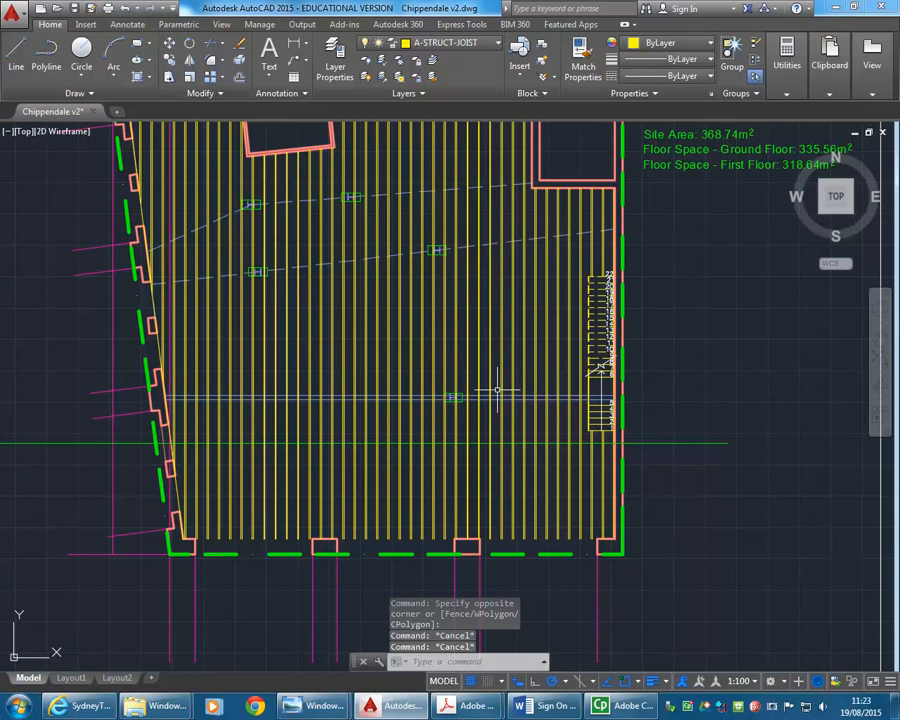
# Step: Switch to the Chippendale Building PDF in Adobe Acrobat, check the beams over on the ground floor plan, and return to the drawing
pyautogui.click(462, 705)
pyautogui.click(390, 615)
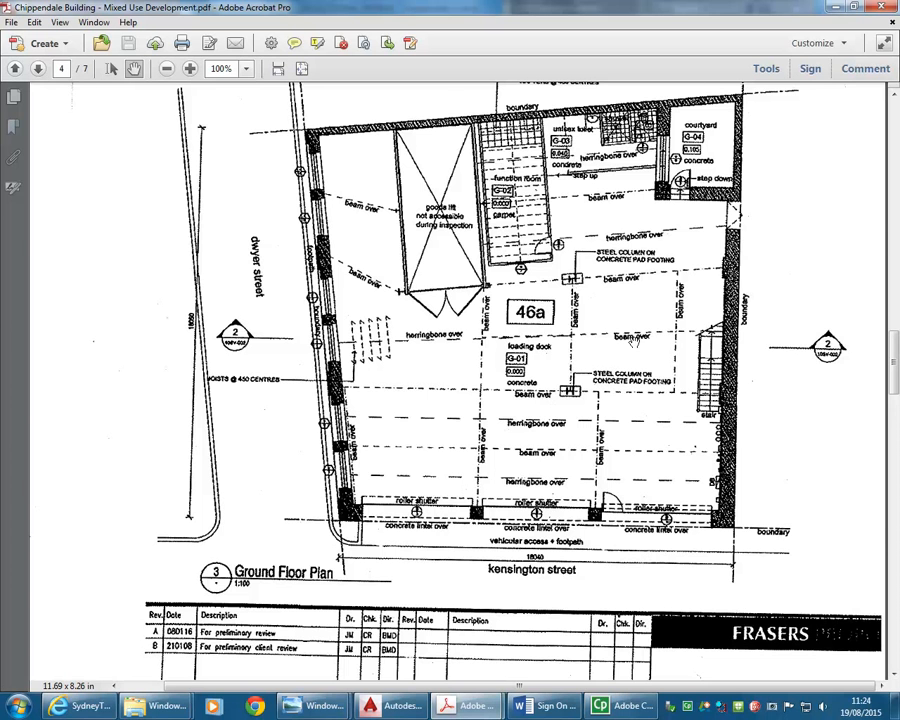
pyautogui.click(830, 8)
# Step: Trim the joist lines between the southernmost beam's two edges along the stretch from the stair to the steel column
pyautogui.scroll(4, 540, 392)
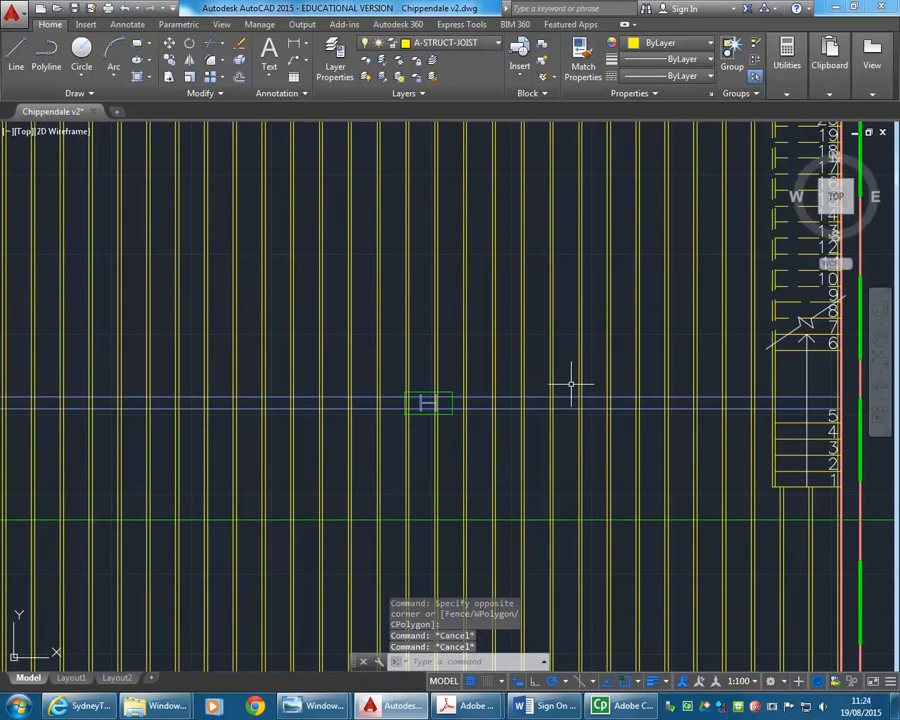
pyautogui.click(213, 44)
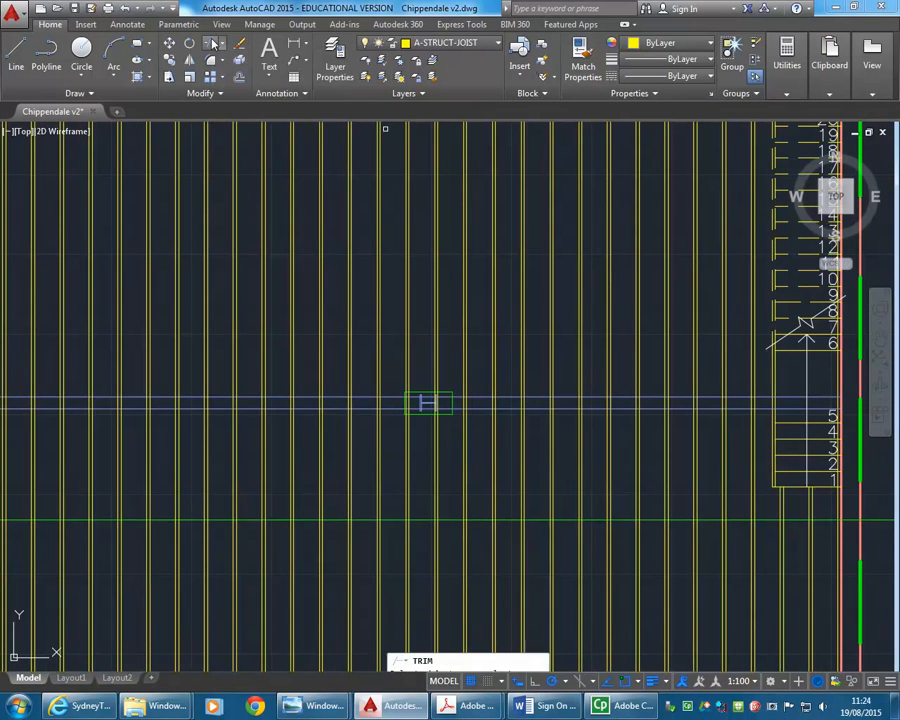
pyautogui.click(536, 397)
pyautogui.click(531, 406)
pyautogui.click(642, 400)
pyautogui.press('Return')
pyautogui.scroll(3, 725, 395)
pyautogui.click(763, 397)
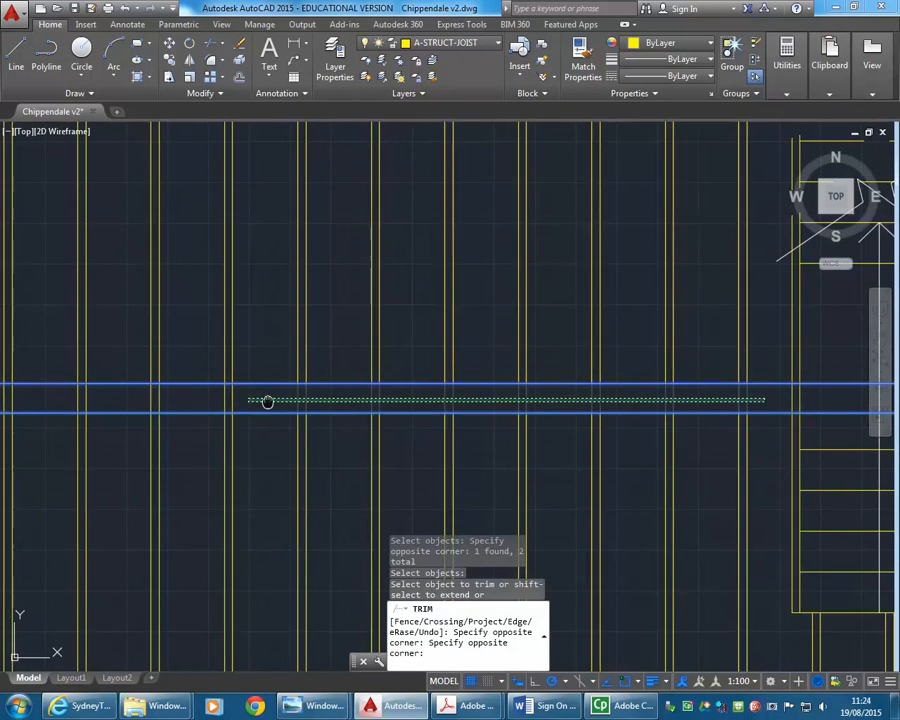
pyautogui.click(78, 381)
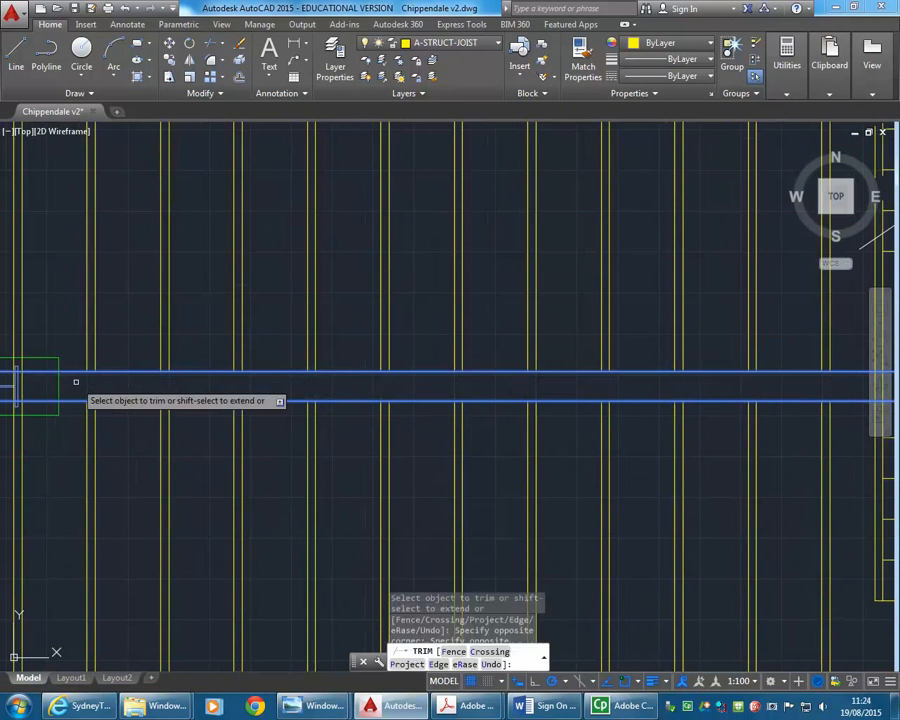
# Step: Trim the joist lines between the beam's two edges where they cross the steel column's concrete footing
pyautogui.moveTo(76, 379); pyautogui.dragTo(705, 410, button='middle')
pyautogui.scroll(2, 690, 407)
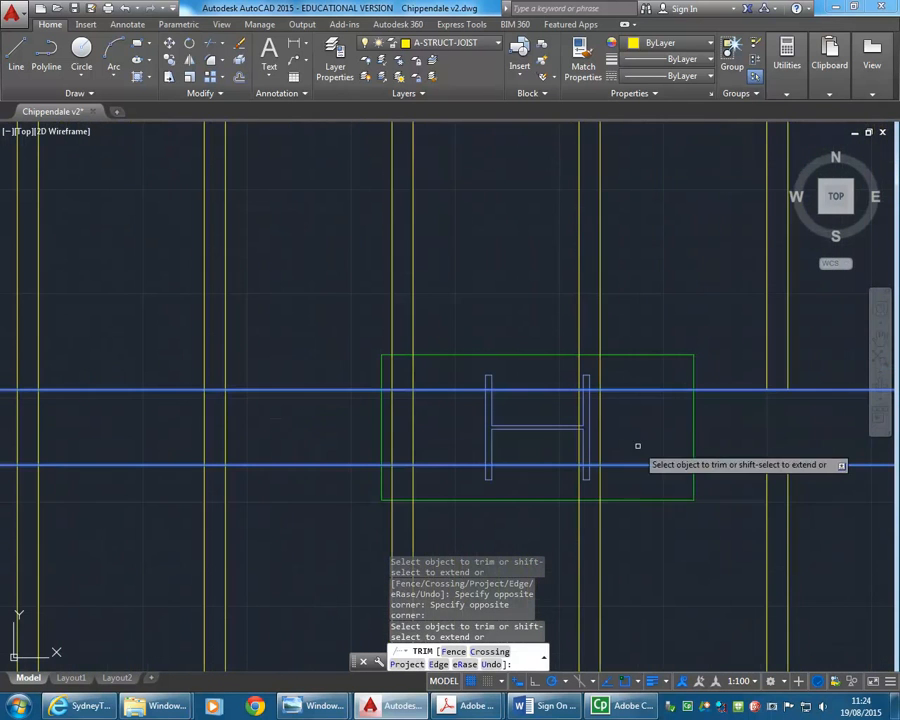
pyautogui.click(581, 439)
pyautogui.moveTo(420, 438); pyautogui.dragTo(602, 440, button='middle')
pyautogui.click(586, 428)
pyautogui.click(553, 439)
# Step: Trim the joist lines between the southernmost beam's two edges west of the steel column, working towards the west wall
pyautogui.scroll(-2, 556, 440)
pyautogui.click(602, 440)
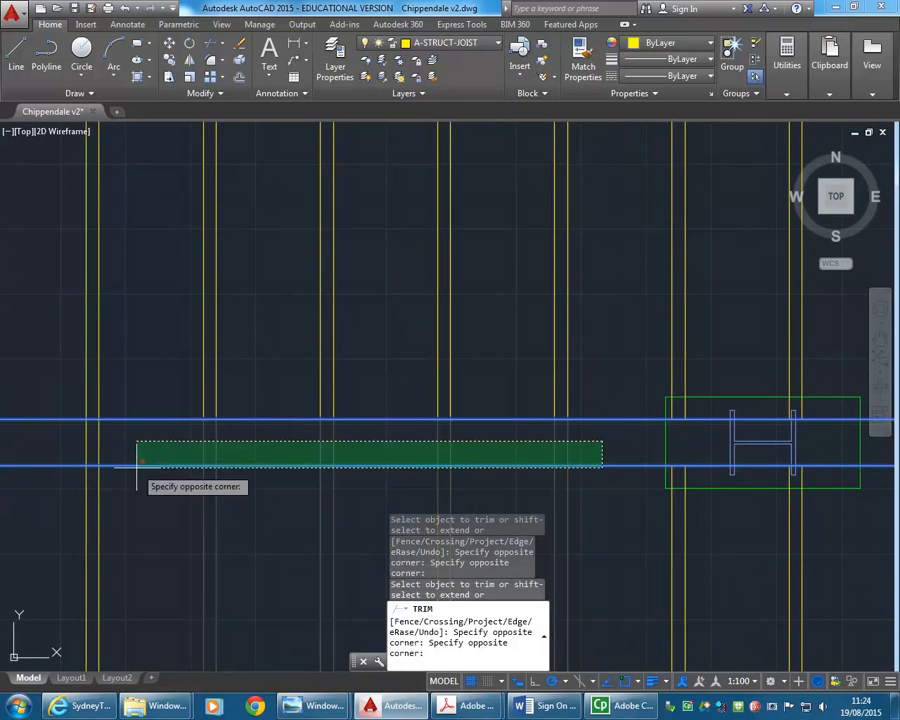
pyautogui.click(20, 441)
pyautogui.moveTo(80, 466); pyautogui.dragTo(663, 467, button='middle')
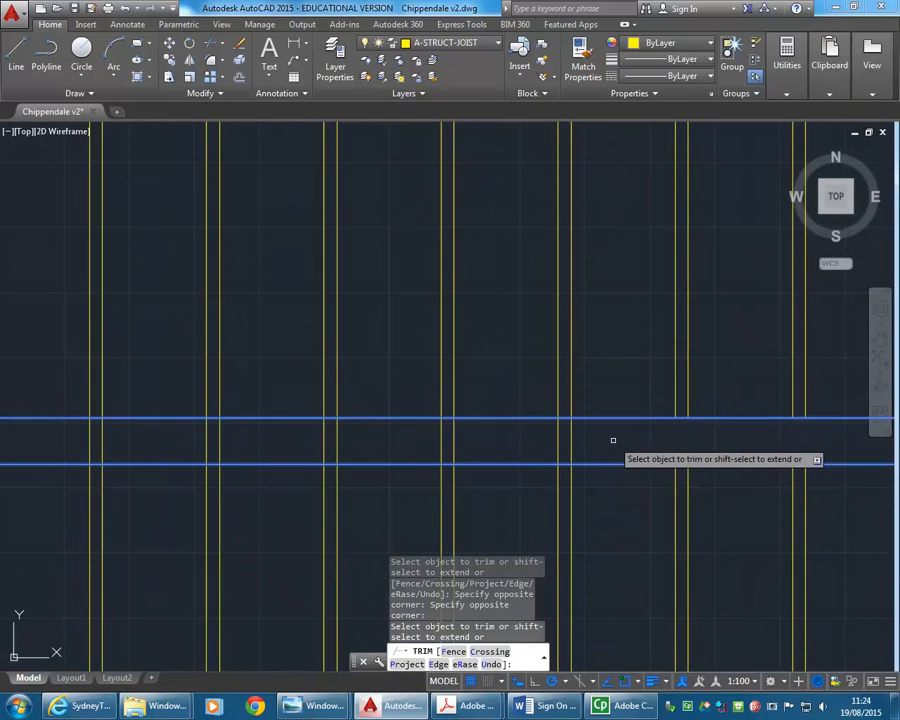
pyautogui.scroll(-1, 610, 436)
pyautogui.click(614, 439)
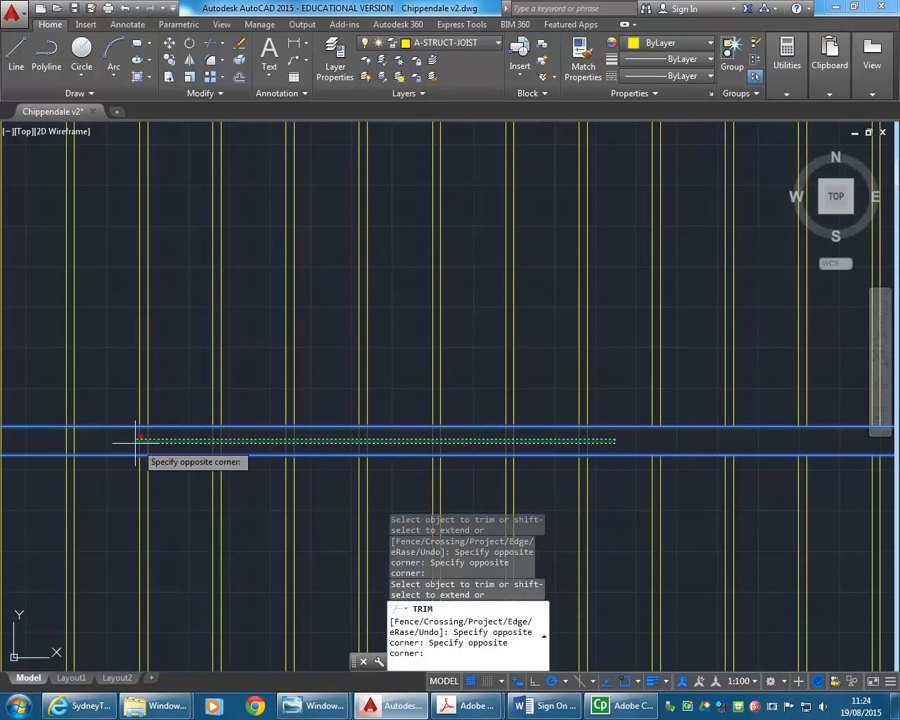
# Step: Trim away the remaining joist lines crossing between the two beam edges, up to the angled wall of the floor plan
pyautogui.click(41, 451)
pyautogui.moveTo(41, 451); pyautogui.dragTo(366, 463, button='middle')
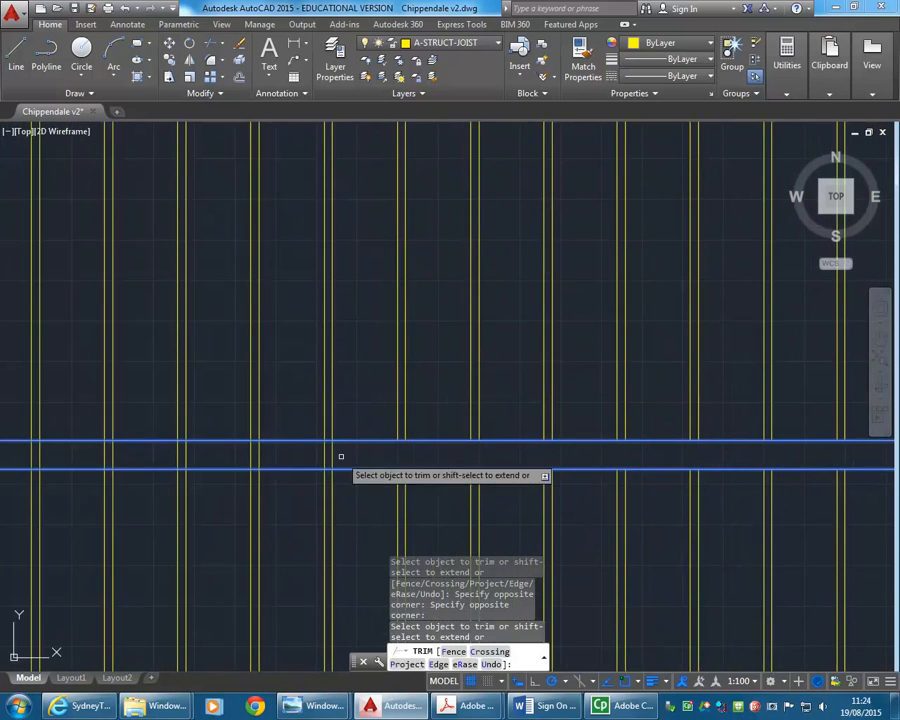
pyautogui.click(563, 443)
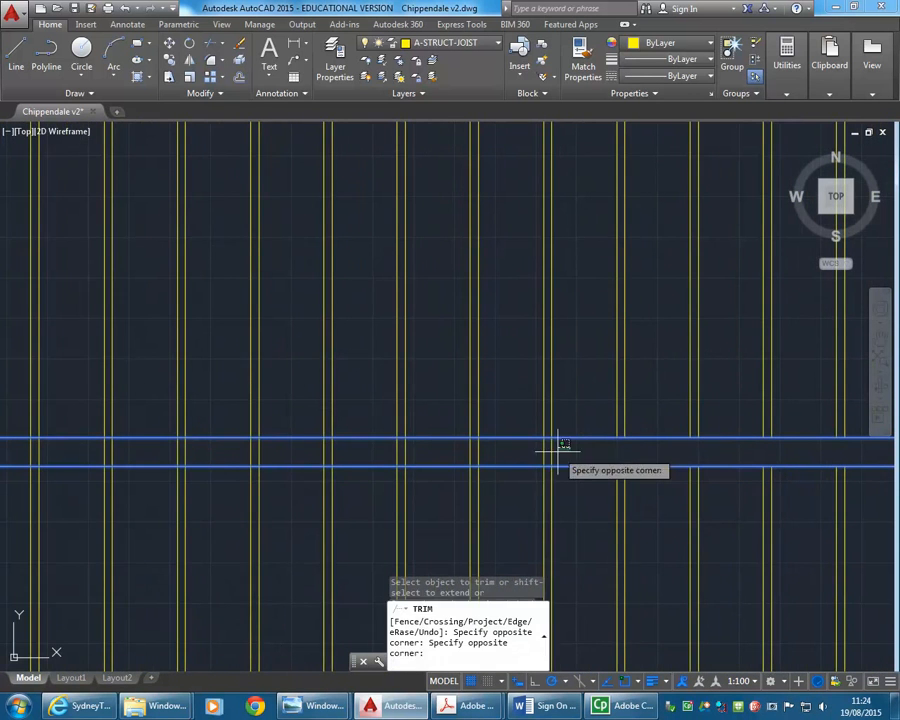
pyautogui.click(78, 455)
pyautogui.moveTo(78, 455); pyautogui.dragTo(369, 445, button='middle')
pyautogui.click(352, 437)
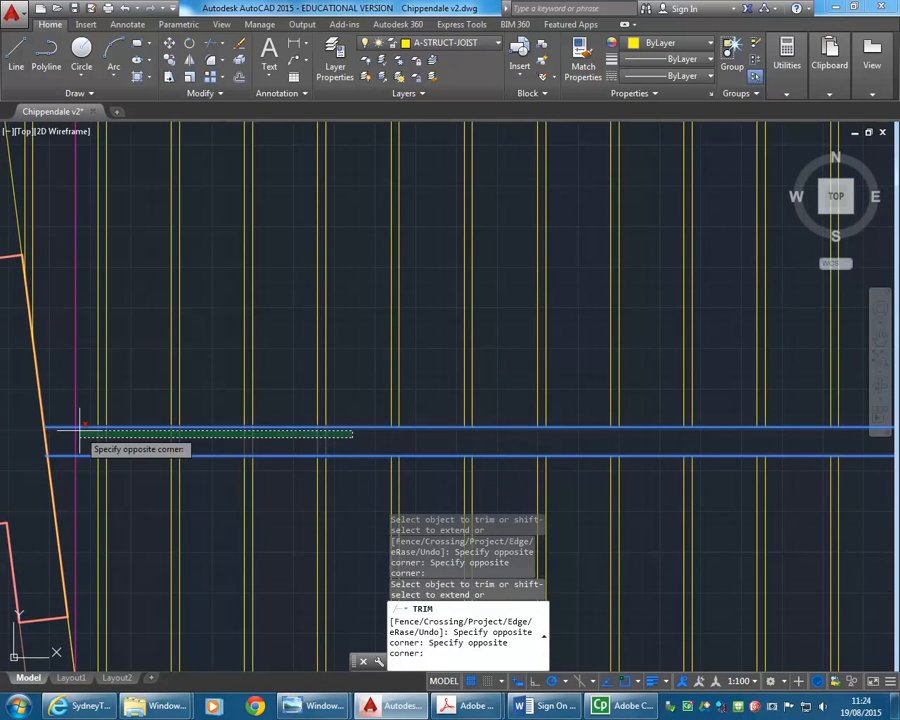
pyautogui.click(90, 441)
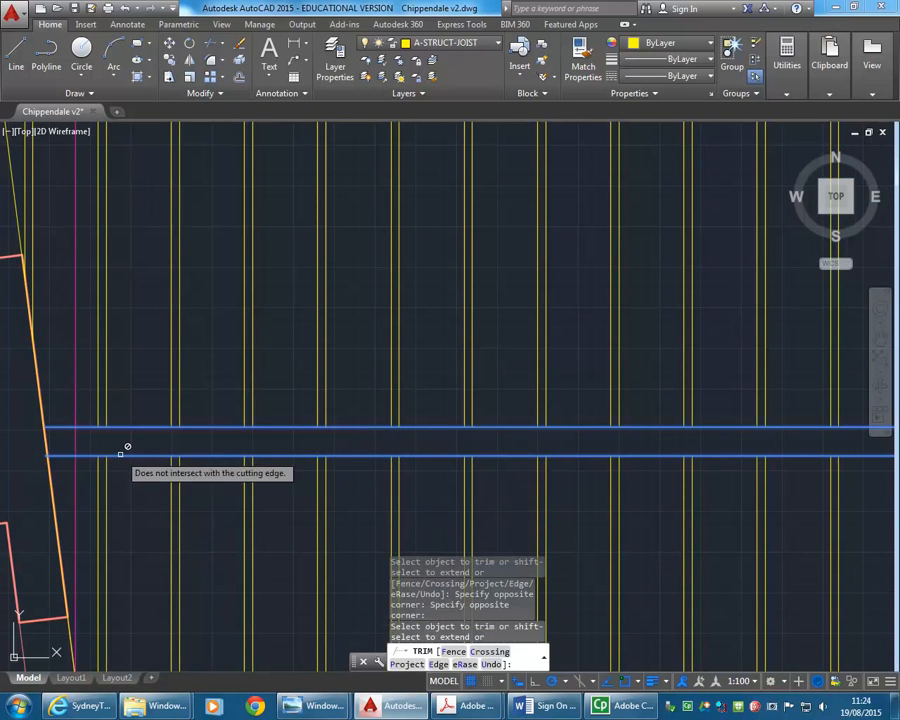
pyautogui.scroll(-2, 173, 487)
pyautogui.scroll(-3, 261, 478)
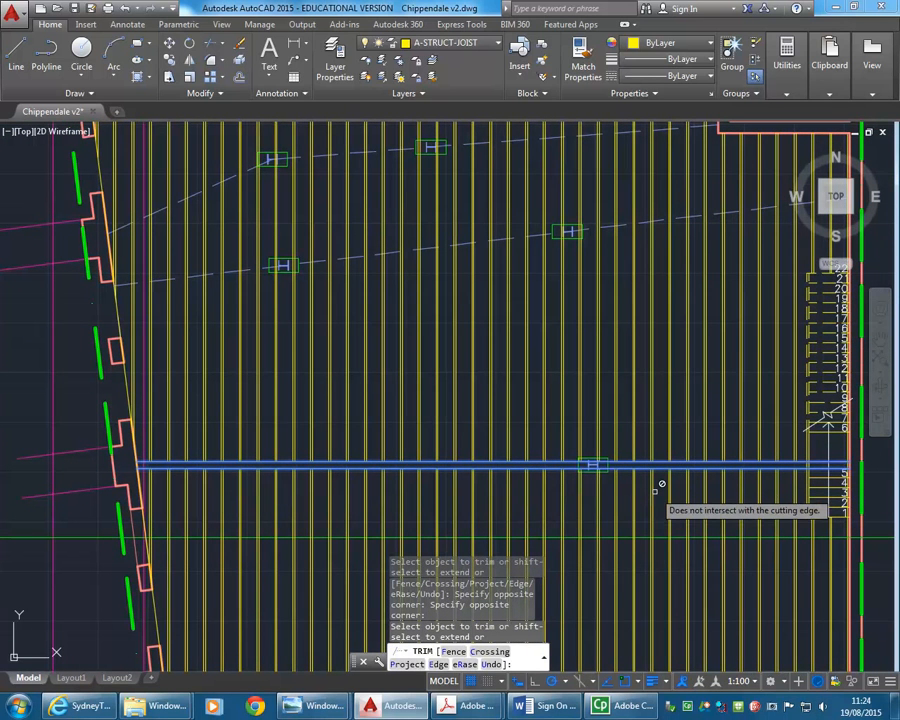
# Step: Check the trimmed joists along the beam and around the stair in the floor plan
pyautogui.moveTo(641, 489)
pyautogui.mouseDown(button='middle')
pyautogui.moveTo(556, 458)
pyautogui.moveTo(439, 446)
pyautogui.mouseUp(button='middle')
pyautogui.scroll(2, 568, 439)
pyautogui.moveTo(566, 439); pyautogui.dragTo(473, 437, button='middle')
pyautogui.scroll(5, 530, 400)
pyautogui.scroll(-8, 580, 428)
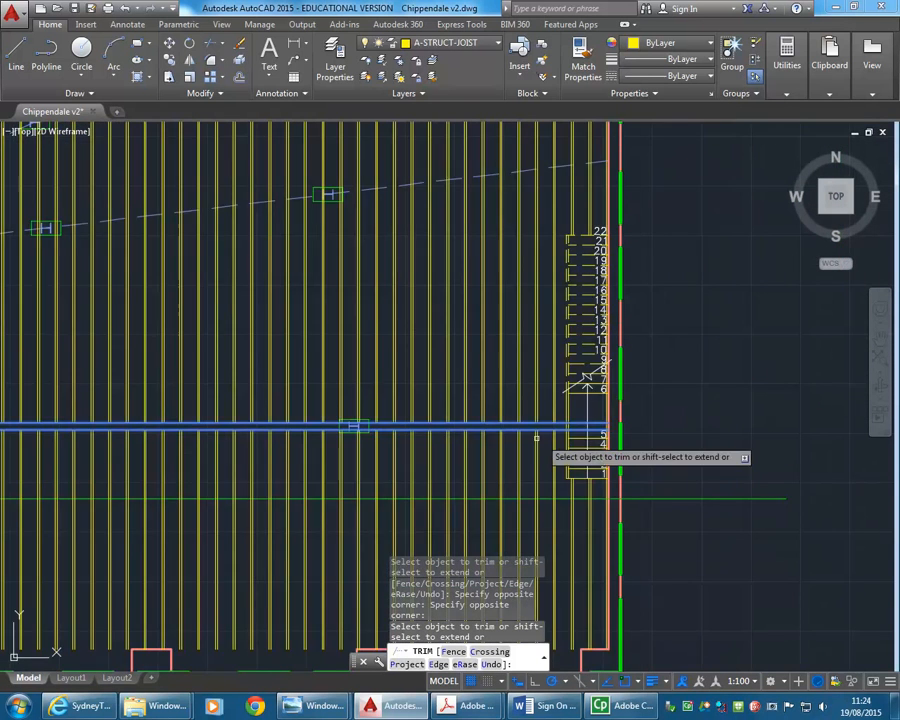
pyautogui.scroll(1, 589, 414)
pyautogui.scroll(-3, 522, 398)
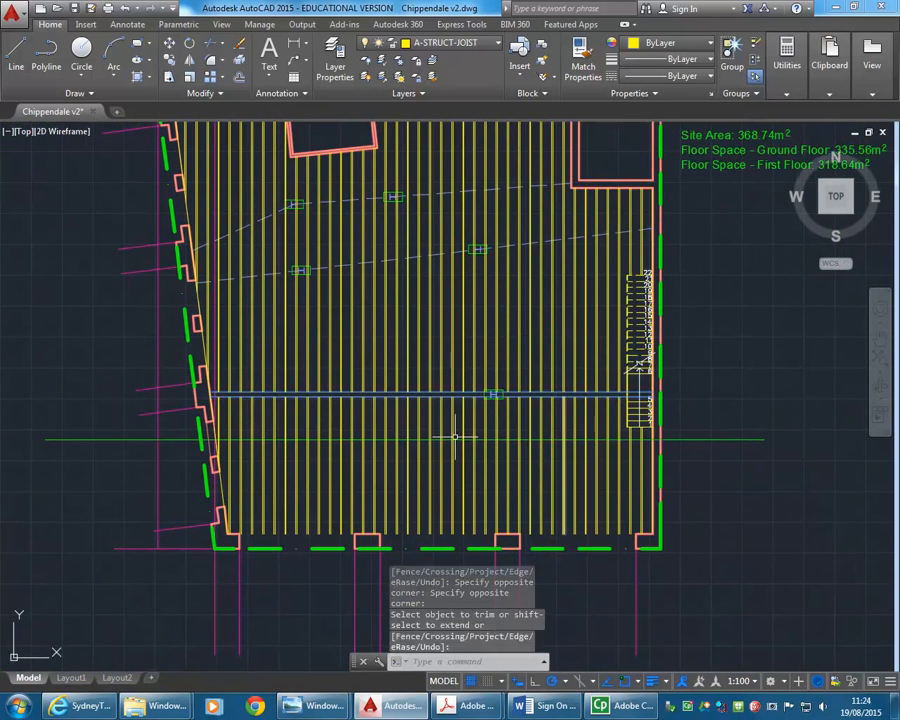
pyautogui.scroll(4, 486, 442)
pyautogui.scroll(-2, 488, 444)
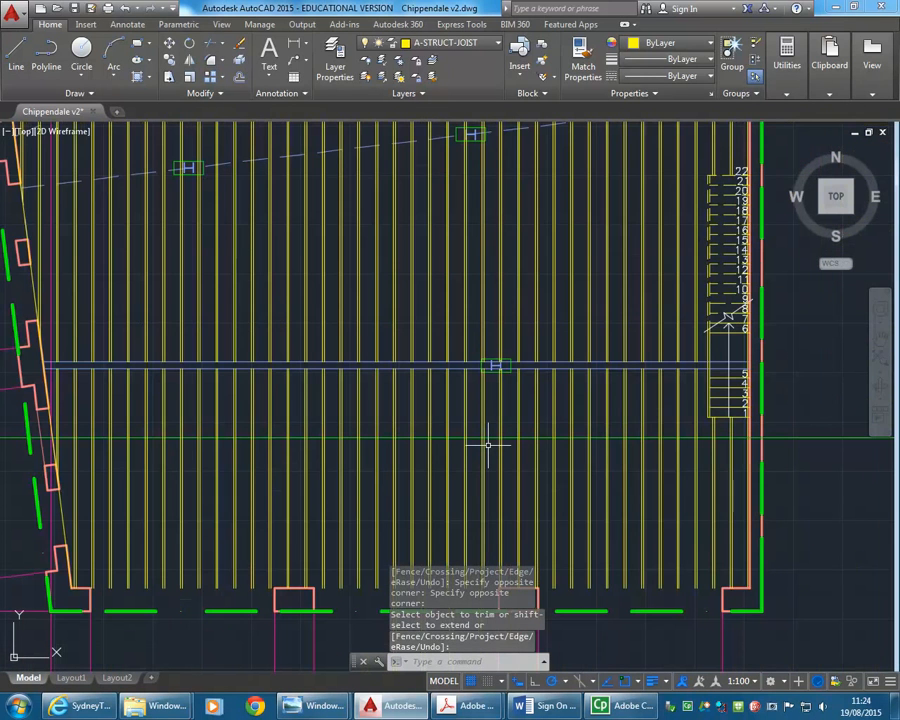
pyautogui.moveTo(597, 405); pyautogui.dragTo(420, 410, button='middle')
pyautogui.scroll(2, 553, 394)
pyautogui.scroll(2, 553, 394)
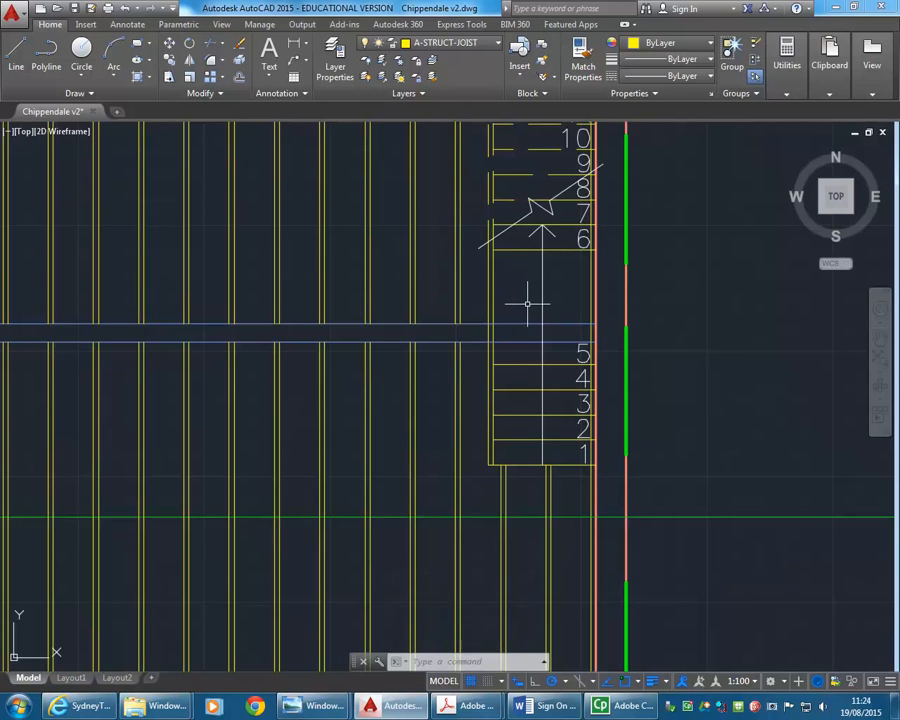
pyautogui.scroll(2, 524, 300)
pyautogui.scroll(-4, 516, 330)
pyautogui.moveTo(516, 330)
pyautogui.mouseDown(button='middle')
pyautogui.moveTo(481, 400)
pyautogui.moveTo(453, 428)
pyautogui.mouseUp(button='middle')
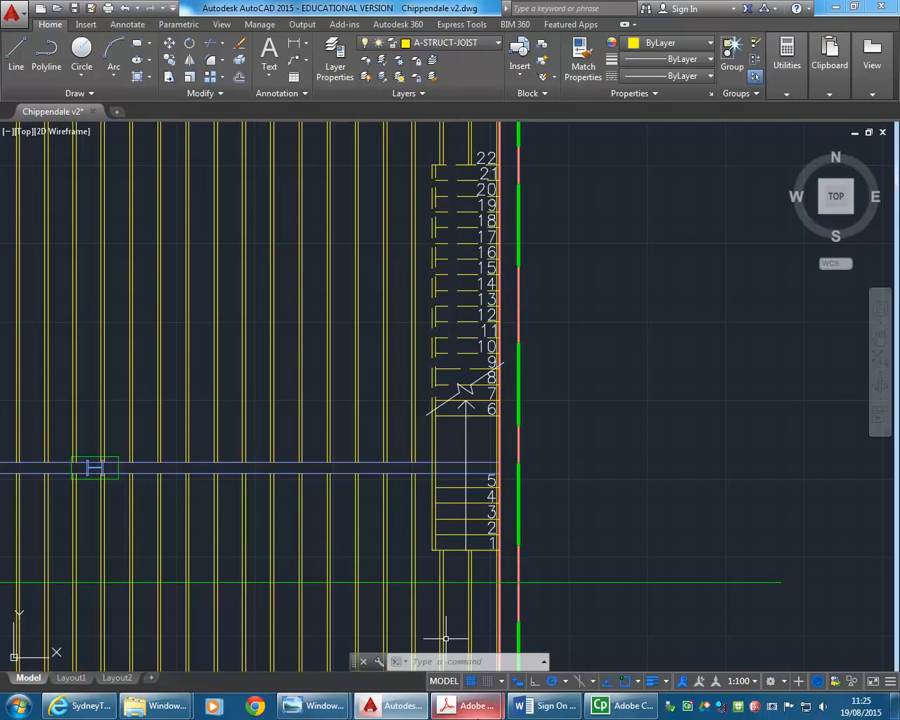
pyautogui.moveTo(445, 533)
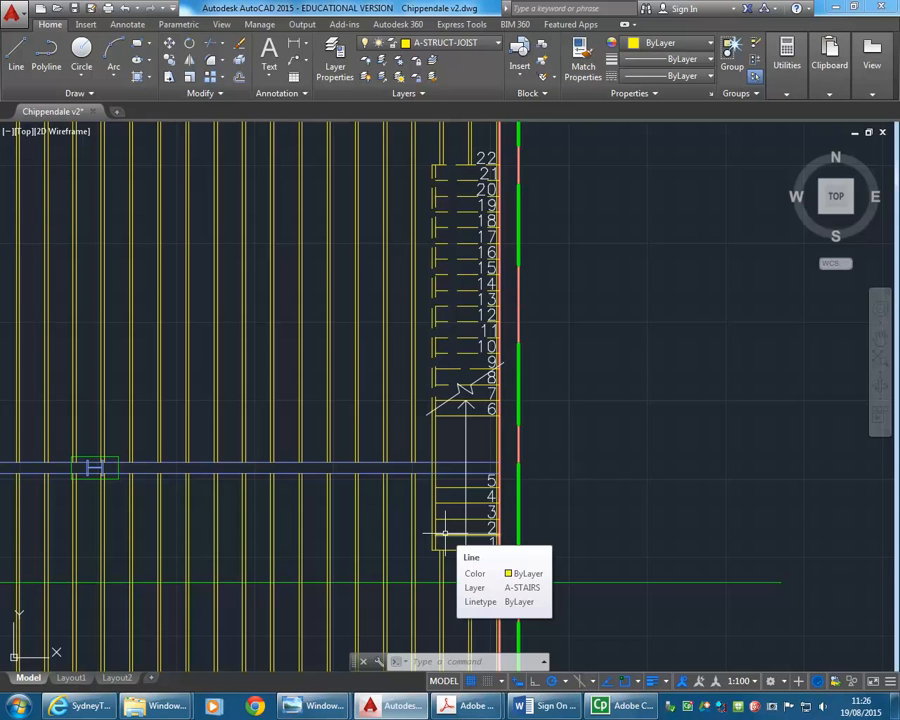
# Step: Examine the floor structure, columns and stair in the section drawing above the plans
pyautogui.scroll(-5, 327, 416)
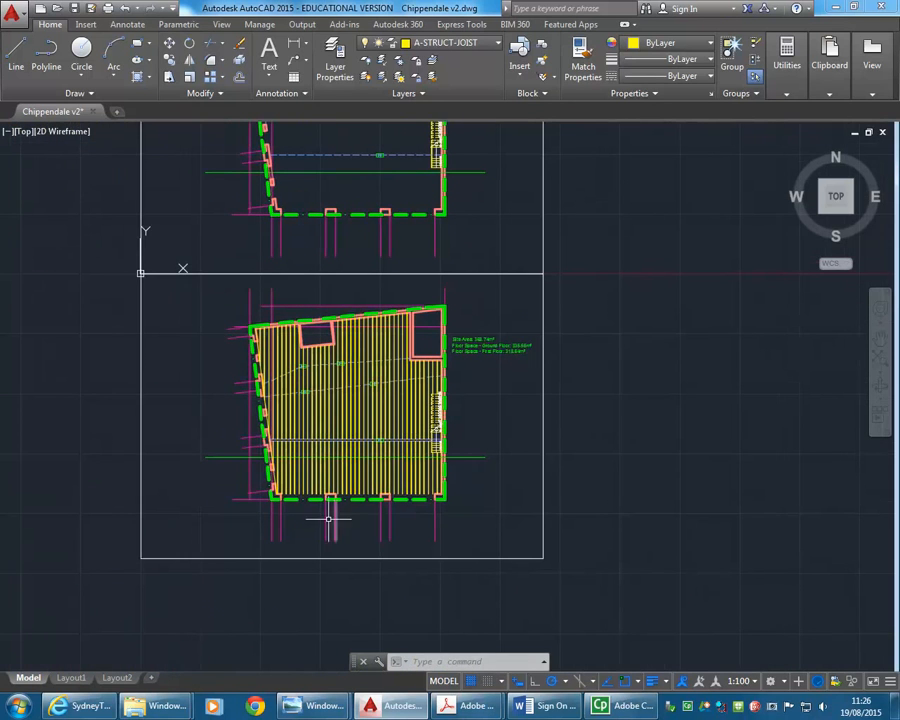
pyautogui.scroll(5, 302, 521)
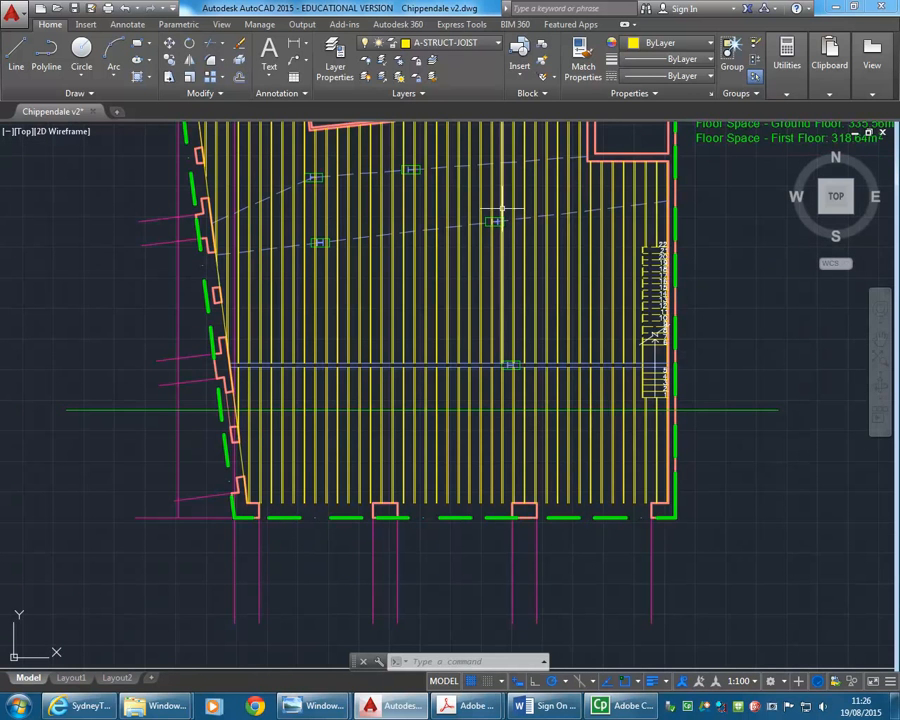
pyautogui.scroll(-3, 447, 330)
pyautogui.moveTo(447, 330); pyautogui.dragTo(404, 628, button='middle')
pyautogui.moveTo(406, 307)
pyautogui.mouseDown(button='middle')
pyautogui.moveTo(428, 478)
pyautogui.moveTo(427, 560)
pyautogui.mouseUp(button='middle')
pyautogui.moveTo(415, 330); pyautogui.dragTo(415, 537, button='middle')
pyautogui.moveTo(374, 293); pyautogui.dragTo(376, 360, button='middle')
pyautogui.scroll(2, 476, 338)
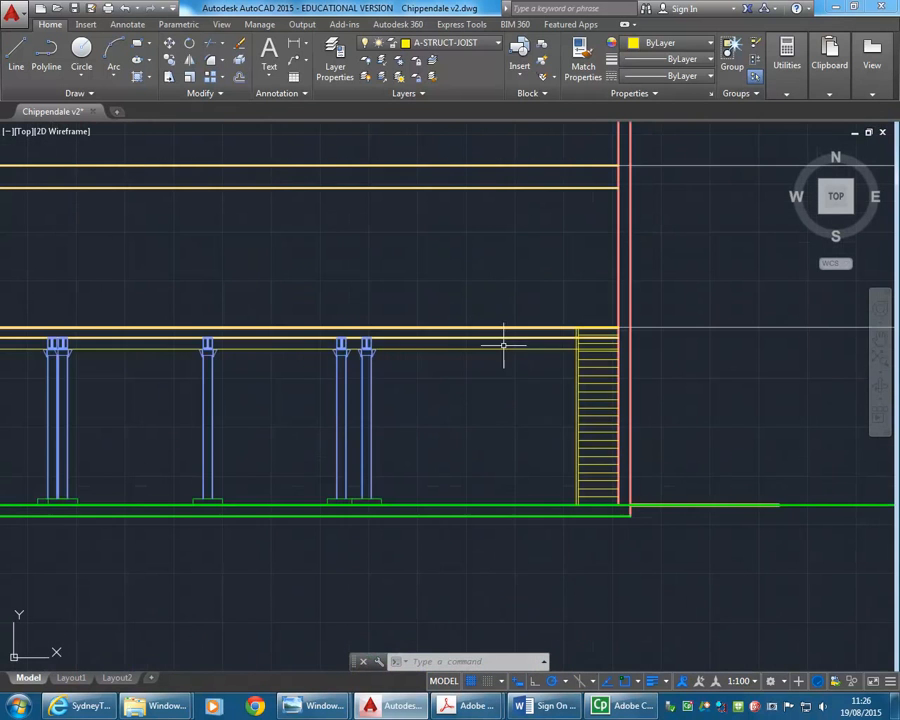
pyautogui.scroll(-4, 510, 266)
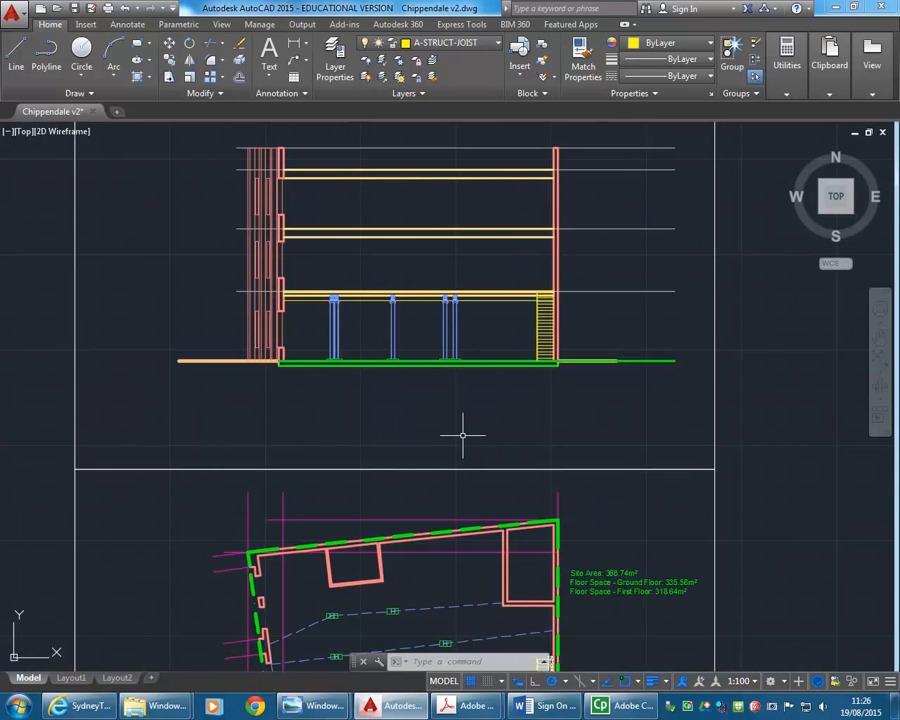
# Step: Inspect the end joist against the straight side wall in the joist floor plan
pyautogui.moveTo(462, 436); pyautogui.dragTo(452, 341, button='middle')
pyautogui.moveTo(476, 556); pyautogui.dragTo(446, 424, button='middle')
pyautogui.scroll(-3, 440, 497)
pyautogui.moveTo(440, 497); pyautogui.dragTo(436, 332, button='middle')
pyautogui.moveTo(436, 598); pyautogui.dragTo(428, 448, button='middle')
pyautogui.scroll(10, 444, 480)
pyautogui.moveTo(493, 534)
pyautogui.mouseDown(button='middle')
pyautogui.moveTo(521, 546)
pyautogui.moveTo(443, 501)
pyautogui.mouseUp(button='middle')
pyautogui.scroll(1, 496, 577)
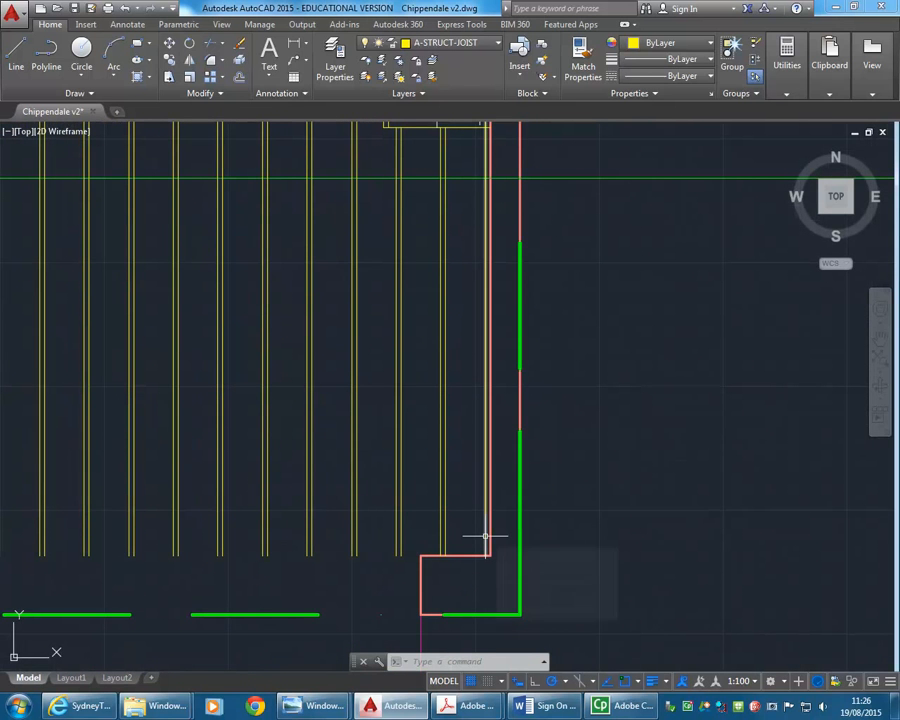
# Step: Make A-STRUCT-JOIST-CUT the current layer for work at the section's floor and wall junction above the stair
pyautogui.scroll(-1, 498, 367)
pyautogui.moveTo(498, 368); pyautogui.dragTo(477, 598, button='middle')
pyautogui.scroll(-2, 484, 369)
pyautogui.moveTo(484, 369); pyautogui.dragTo(454, 594, button='middle')
pyautogui.moveTo(425, 370)
pyautogui.mouseDown(button='middle')
pyautogui.moveTo(398, 229)
pyautogui.moveTo(402, 524)
pyautogui.mouseUp(button='middle')
pyautogui.moveTo(384, 157); pyautogui.dragTo(396, 432, button='middle')
pyautogui.scroll(1, 414, 324)
pyautogui.scroll(4, 424, 290)
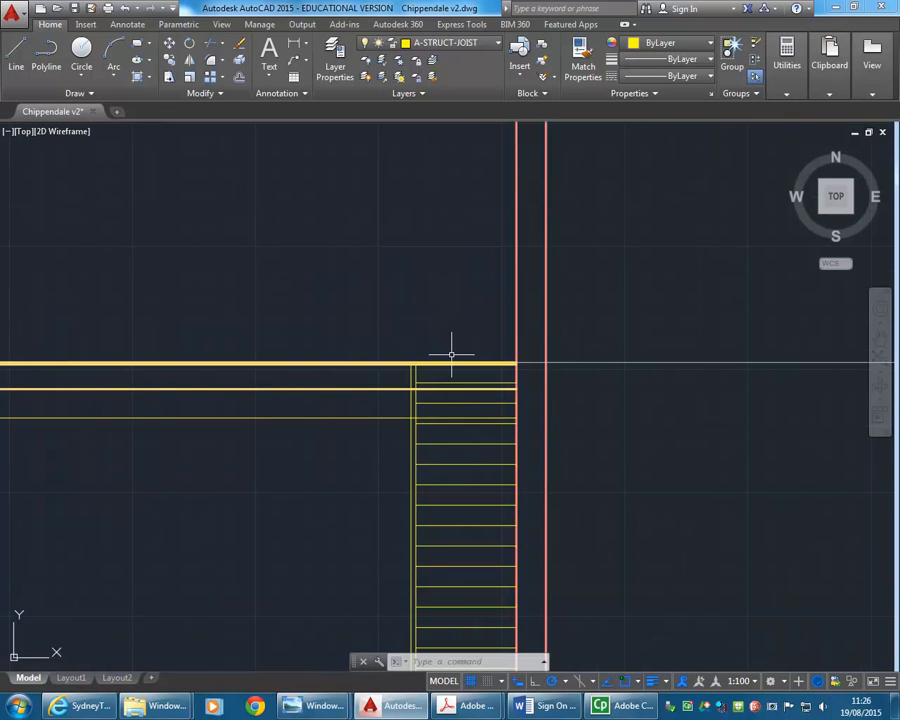
pyautogui.scroll(4, 472, 350)
pyautogui.moveTo(476, 348); pyautogui.dragTo(438, 327, button='middle')
pyautogui.scroll(2, 440, 332)
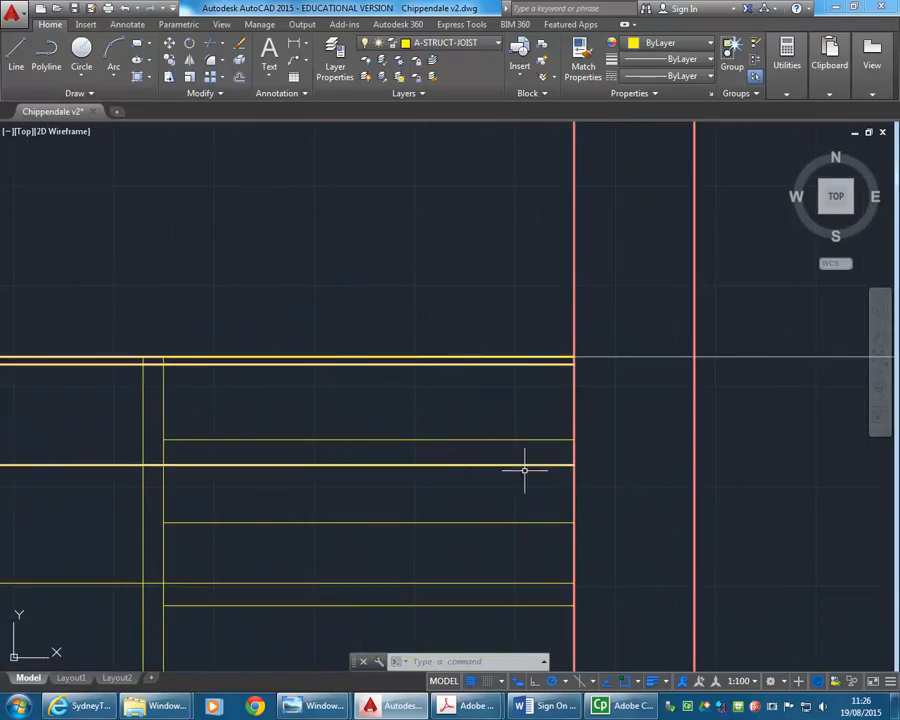
pyautogui.click(452, 43)
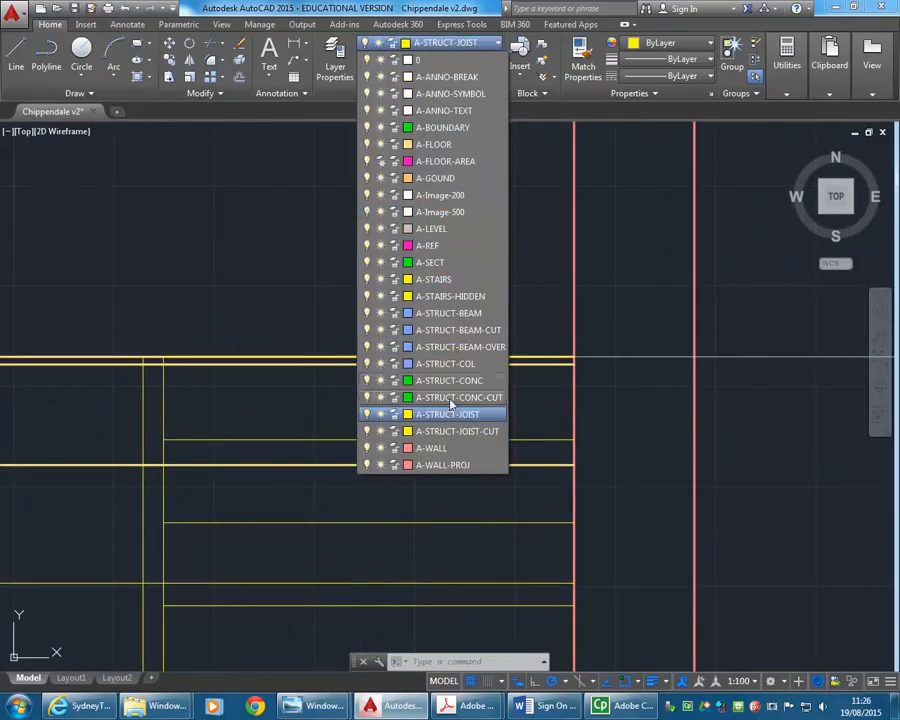
pyautogui.click(457, 431)
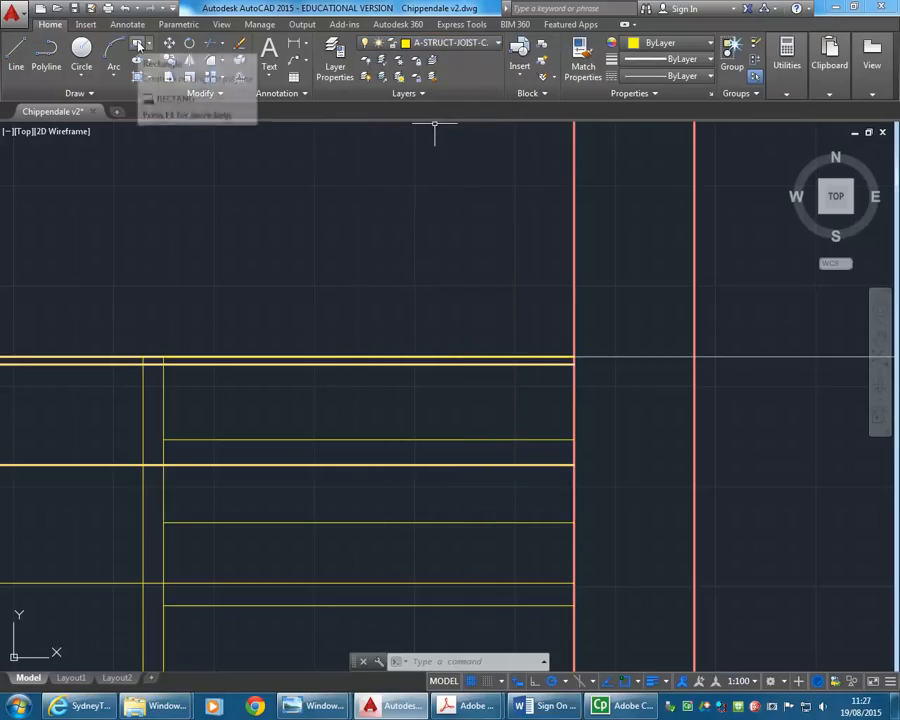
# Step: Draw a 50 by 250 rectangle as the cut joist, from the floorboard underside's end at the wall, inward and down
pyautogui.click(140, 44)
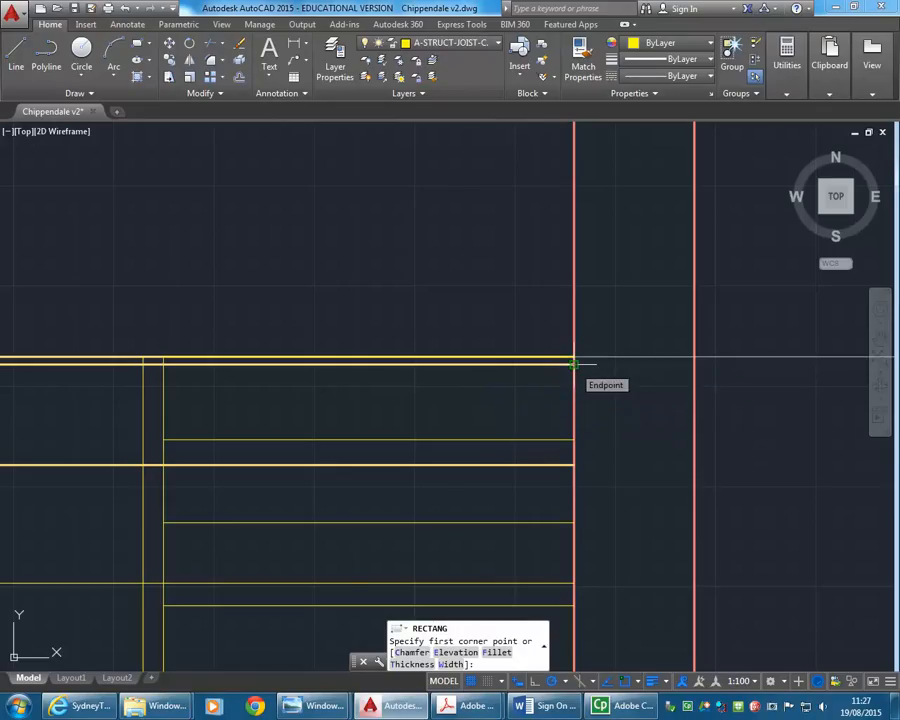
pyautogui.click(574, 363)
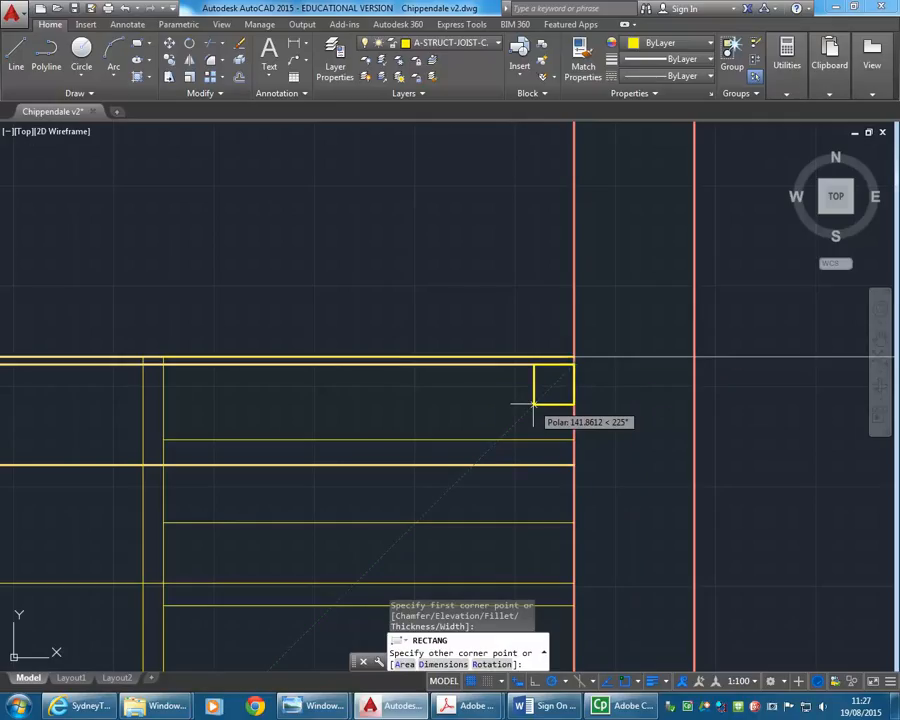
pyautogui.write('-50')
pyautogui.press('Tab')
pyautogui.write('-250')
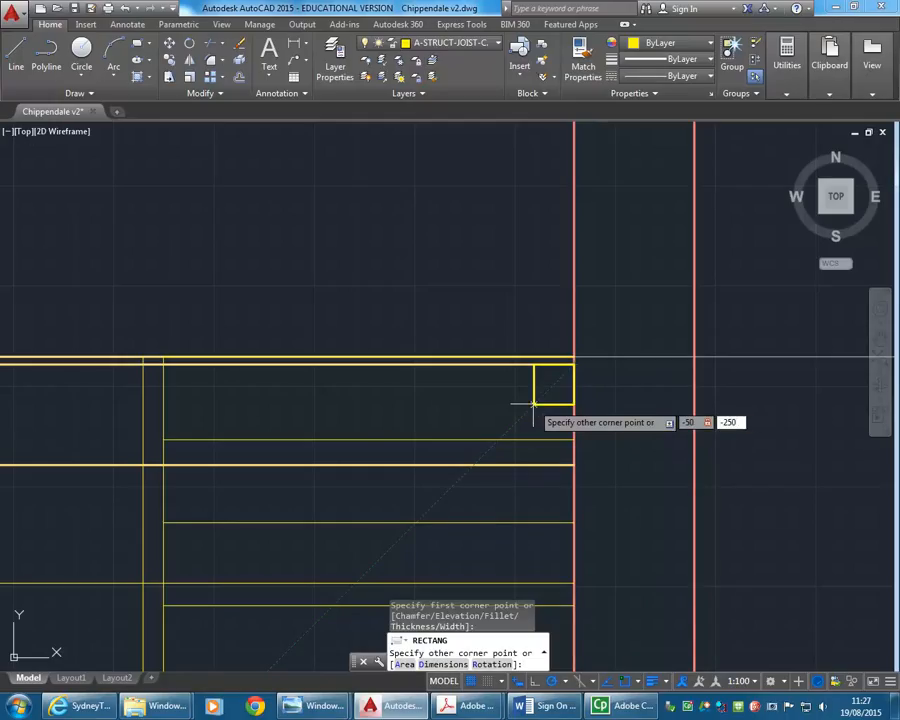
pyautogui.press('Return')
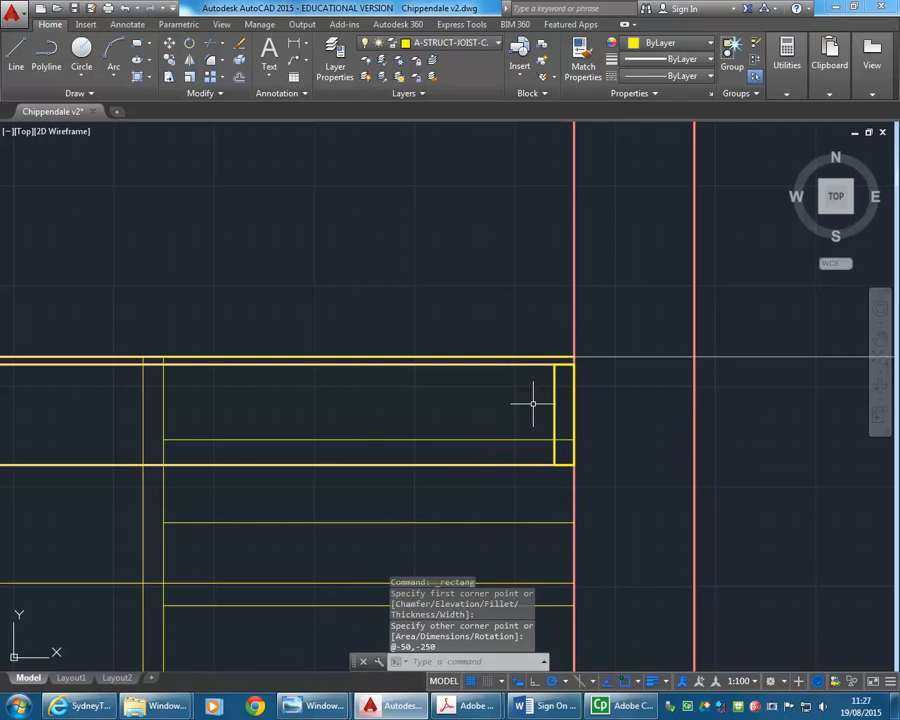
# Step: Check how the cut joist rectangle fits between the floor lines and the wall
pyautogui.scroll(2, 533, 404)
pyautogui.scroll(2, 508, 382)
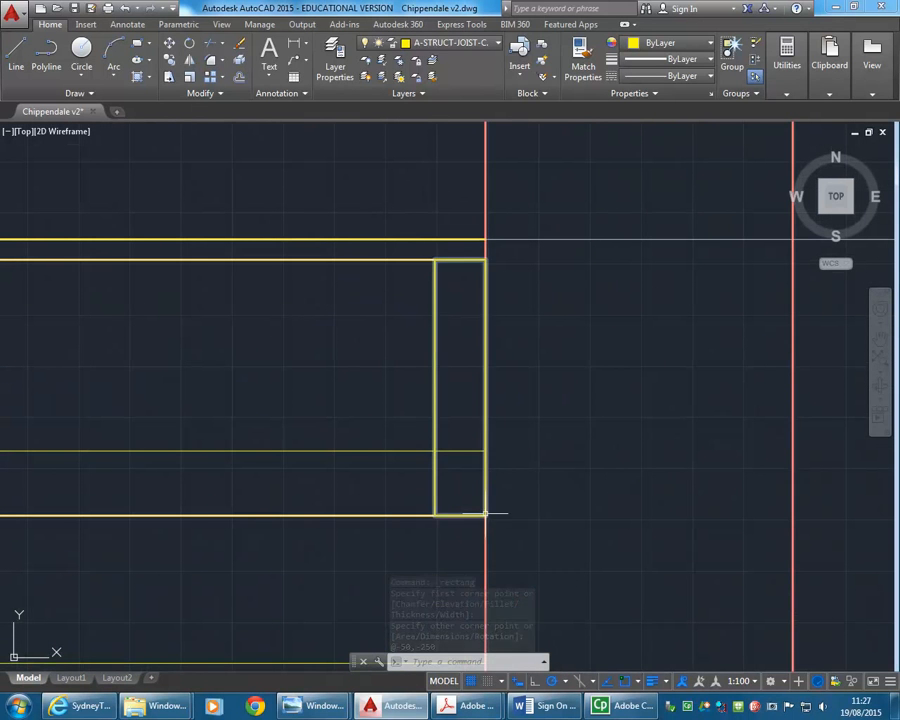
pyautogui.scroll(-2, 279, 466)
pyautogui.moveTo(279, 466)
pyautogui.mouseDown(button='middle')
pyautogui.moveTo(447, 468)
pyautogui.moveTo(470, 478)
pyautogui.mouseUp(button='middle')
pyautogui.scroll(-3, 476, 469)
pyautogui.scroll(3, 482, 468)
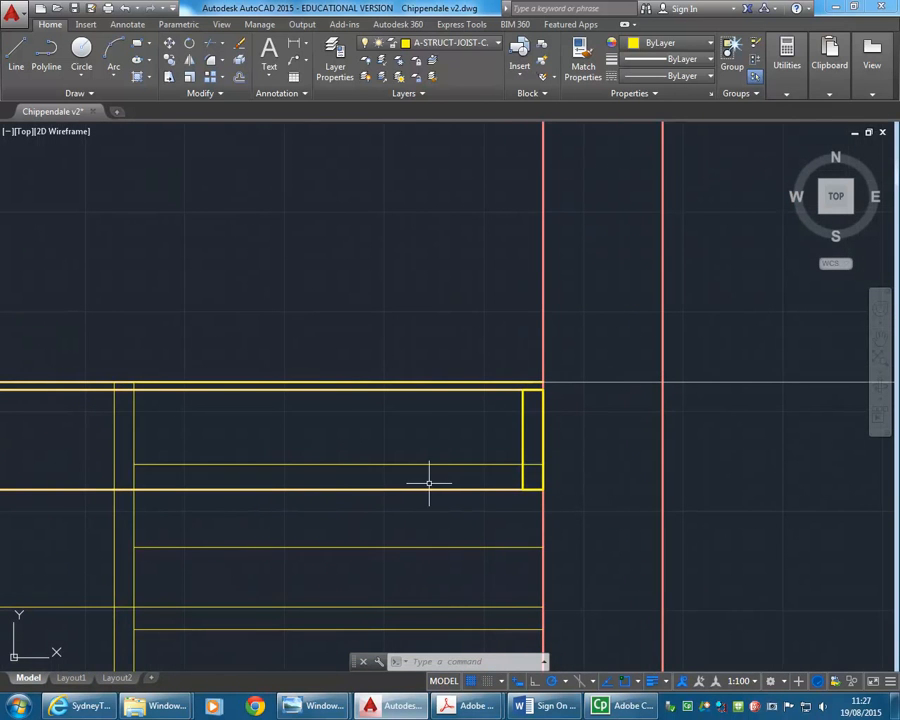
pyautogui.scroll(2, 545, 476)
pyautogui.moveTo(542, 478); pyautogui.dragTo(503, 507, button='middle')
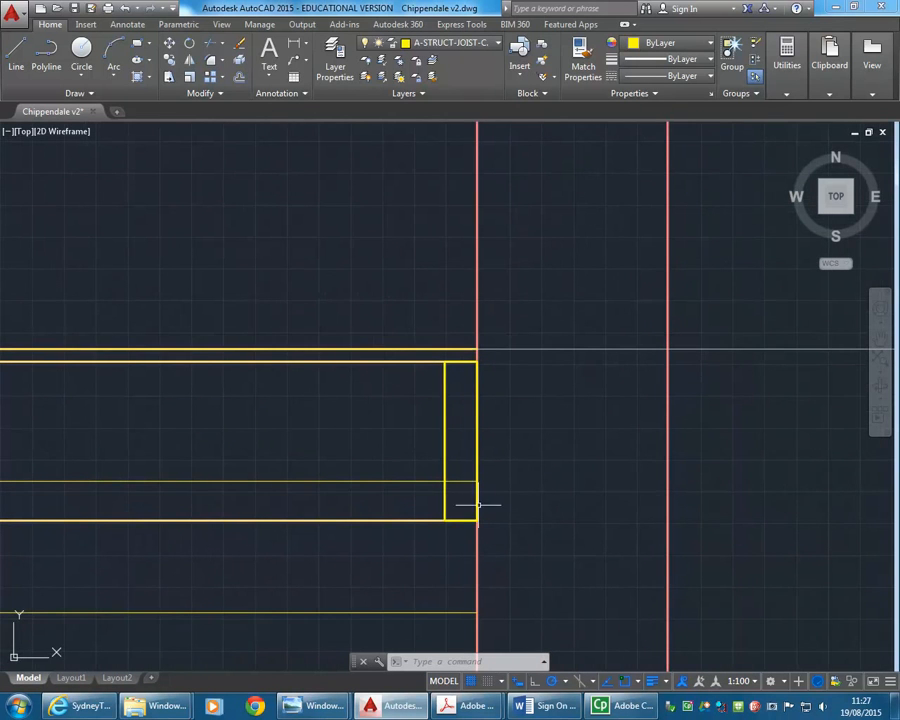
pyautogui.moveTo(436, 426); pyautogui.dragTo(326, 410, button='middle')
pyautogui.scroll(2, 330, 411)
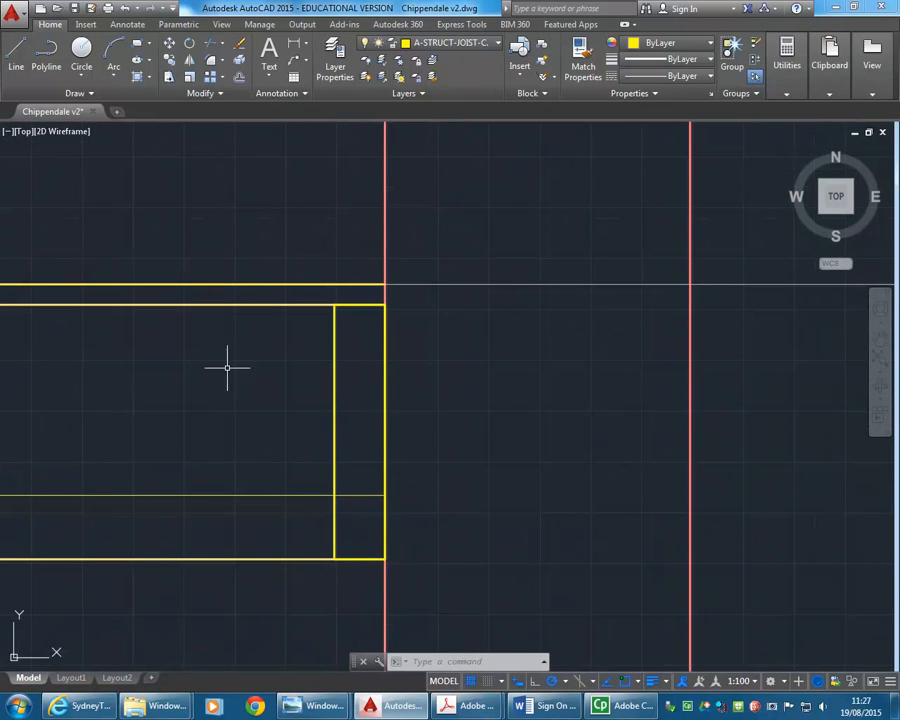
# Step: Create a new layer named A-STRUCT-JOIST-HATCH based on the cut joist layer
pyautogui.click(445, 43)
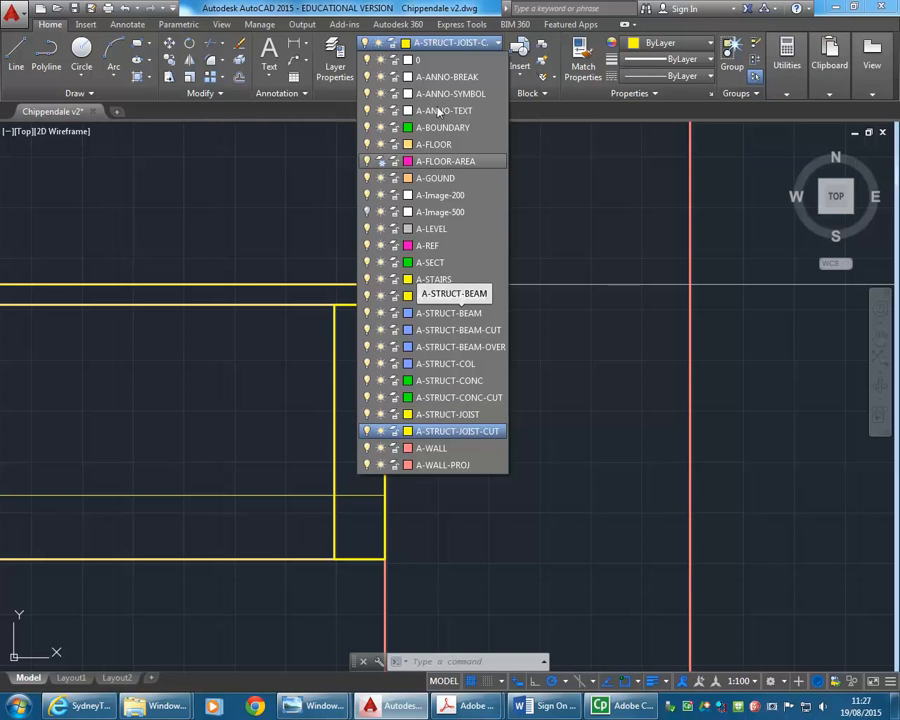
pyautogui.click(454, 44)
pyautogui.click(336, 64)
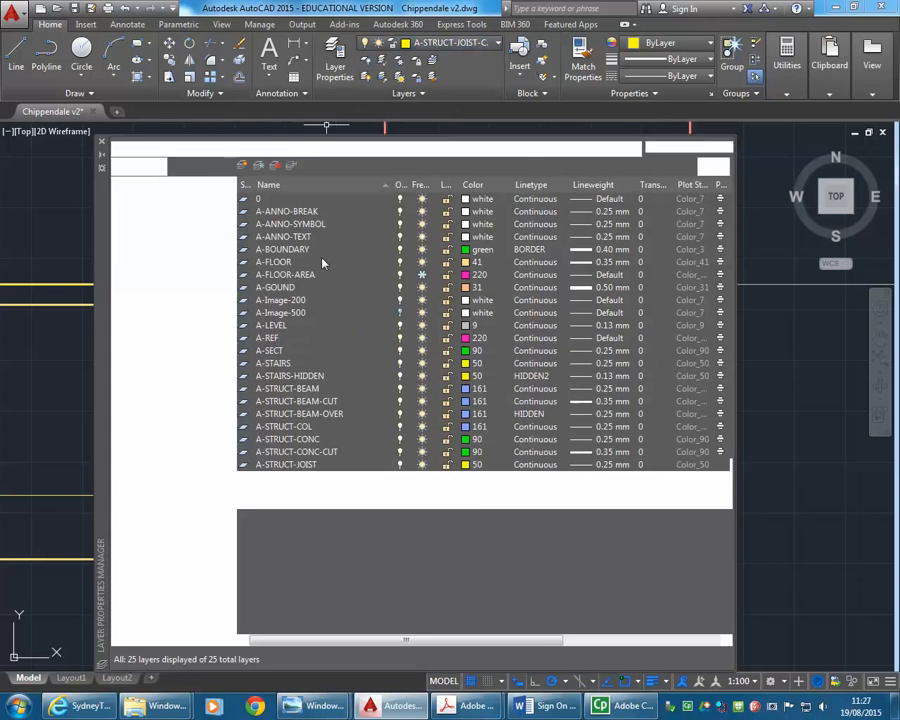
pyautogui.hotkey('alt', 'n')
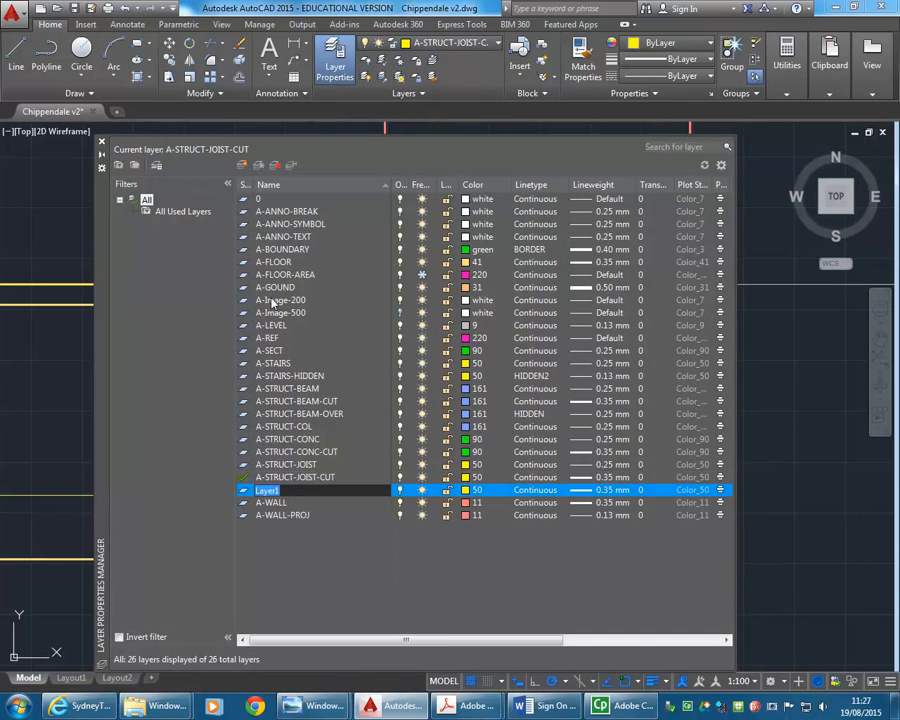
pyautogui.write('A-STRUCT-JOIST')
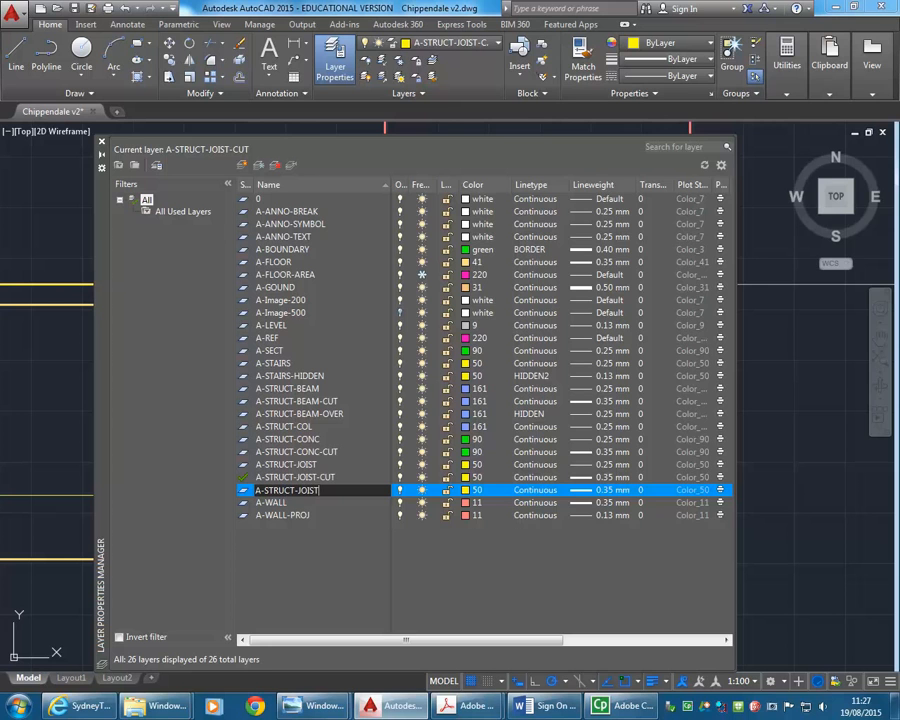
pyautogui.write('-HATCH')
pyautogui.press('Return')
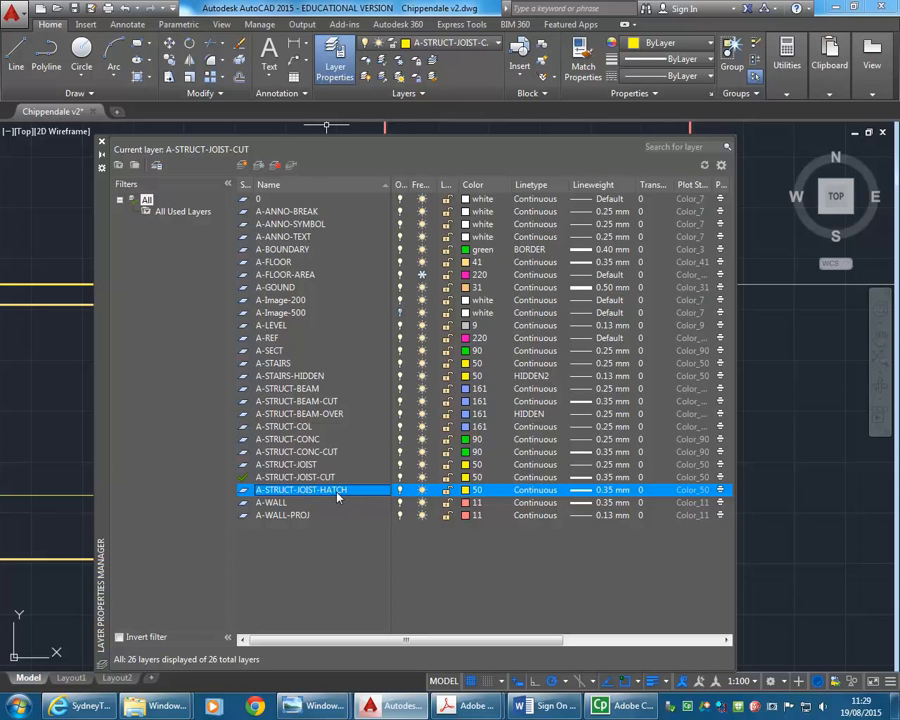
# Step: Set the A-STRUCT-JOIST-HATCH layer's lineweight to 0.18 mm and its colour to 53
pyautogui.click(595, 490)
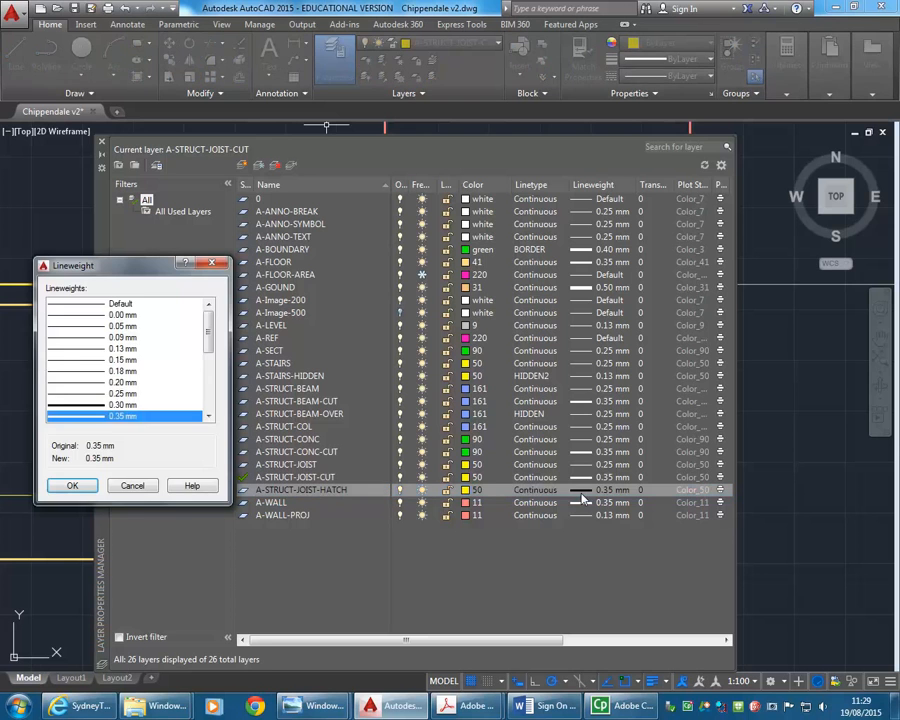
pyautogui.click(84, 371)
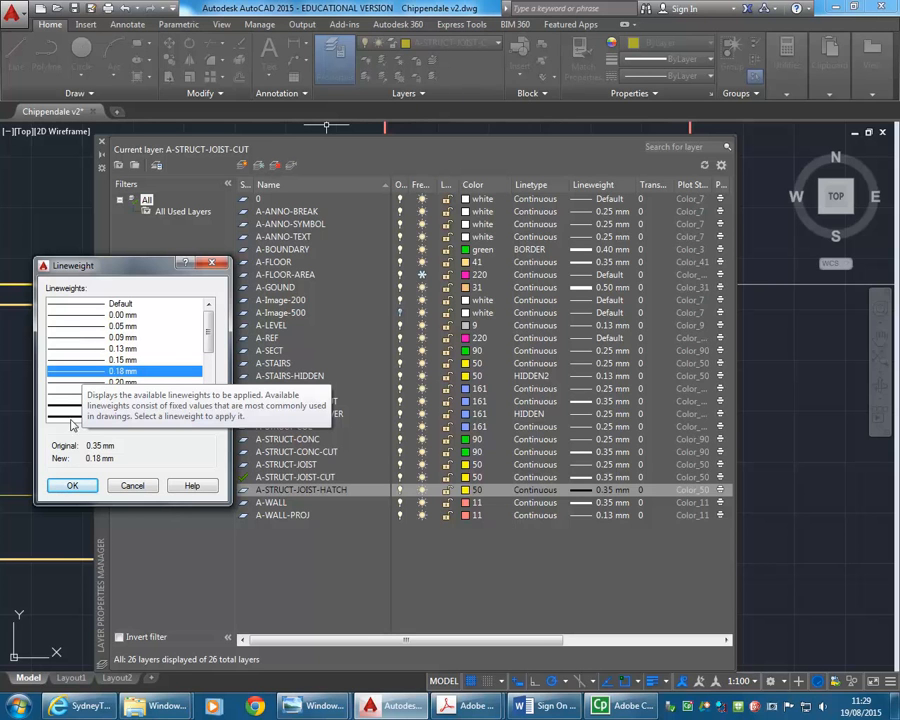
pyautogui.click(74, 487)
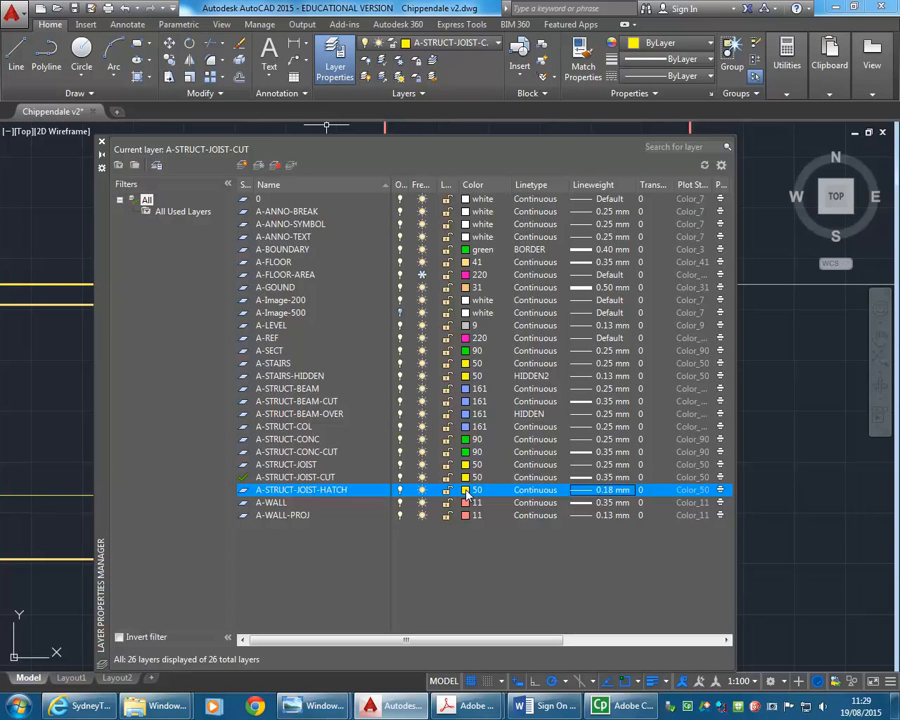
pyautogui.click(466, 491)
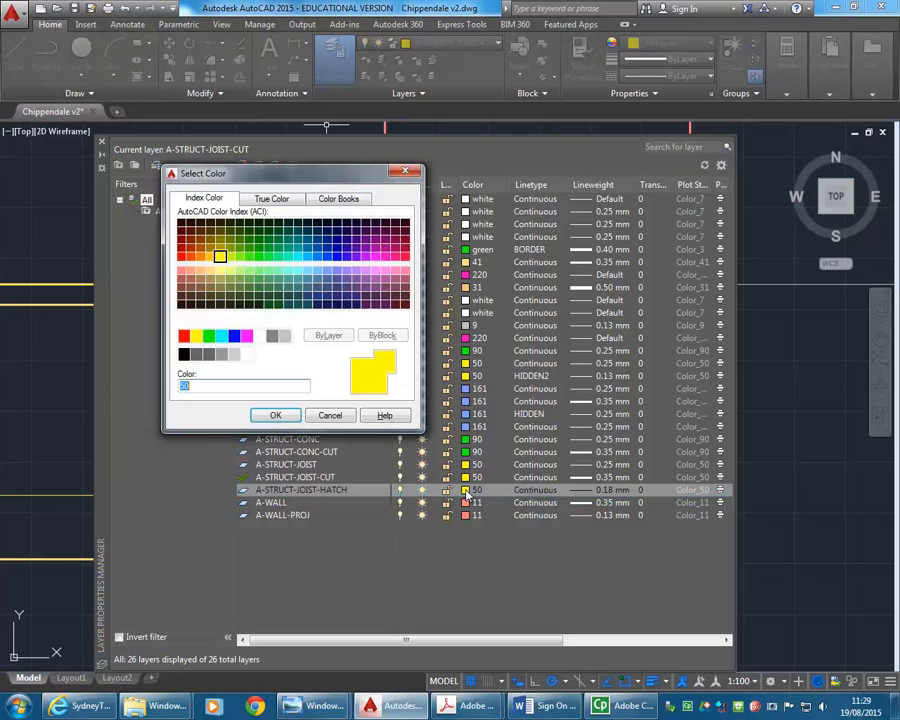
pyautogui.click(220, 279)
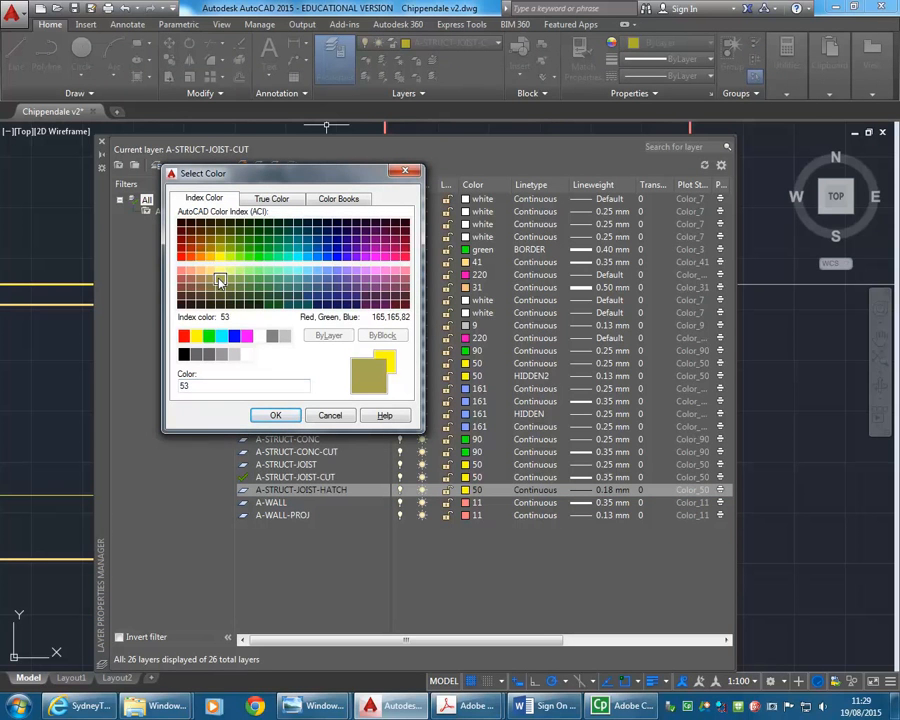
pyautogui.click(276, 416)
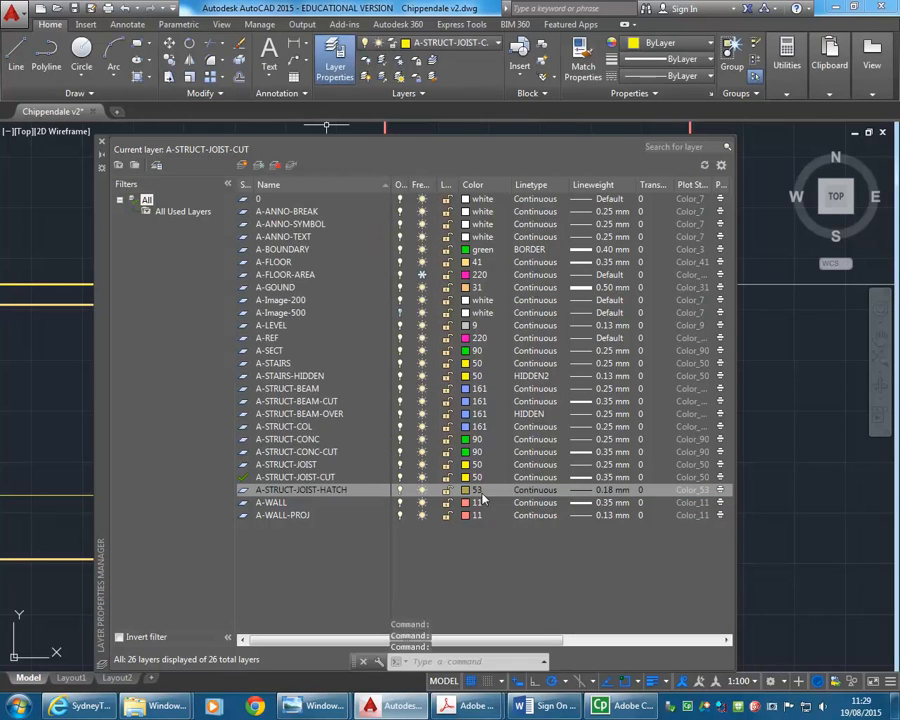
# Step: Make A-STRUCT-JOIST-HATCH current and draw a diagonal line from the joist rectangle's upper-left corner to its lower-right corner
pyautogui.doubleClick(243, 490)
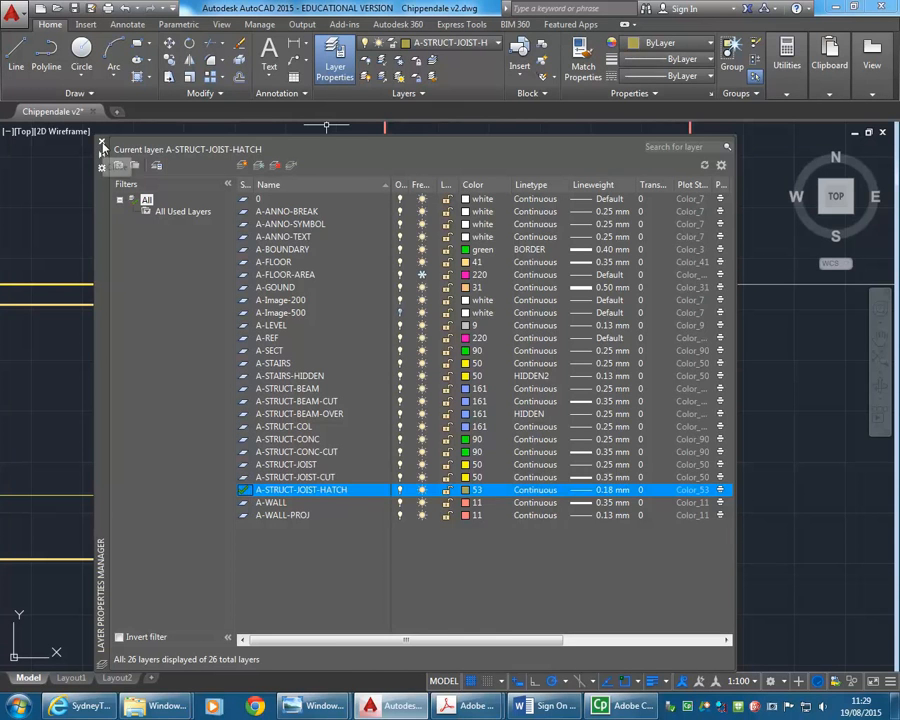
pyautogui.click(101, 141)
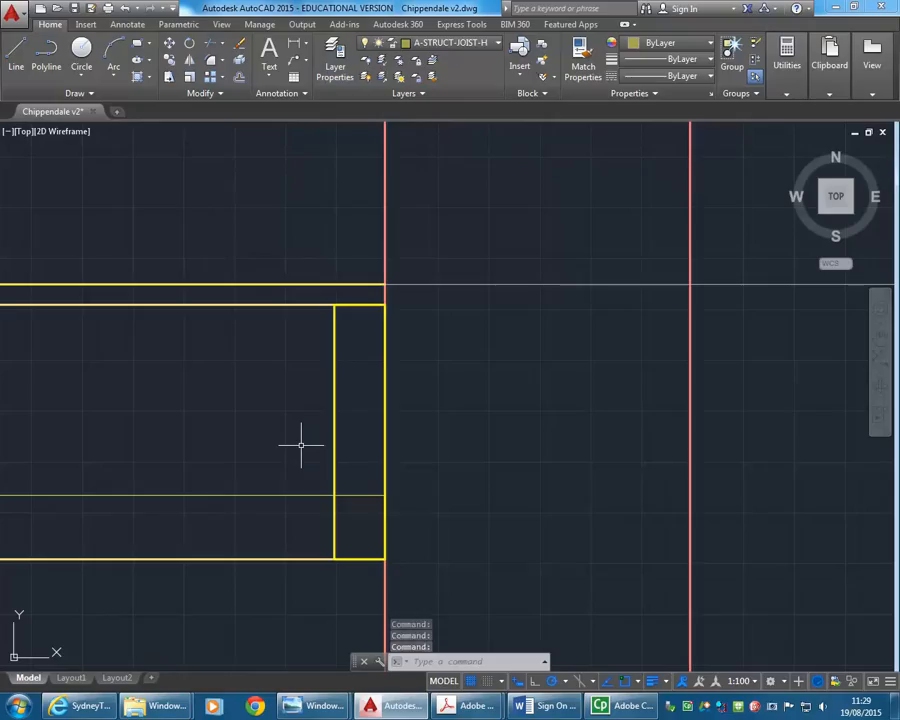
pyautogui.click(15, 46)
pyautogui.click(334, 305)
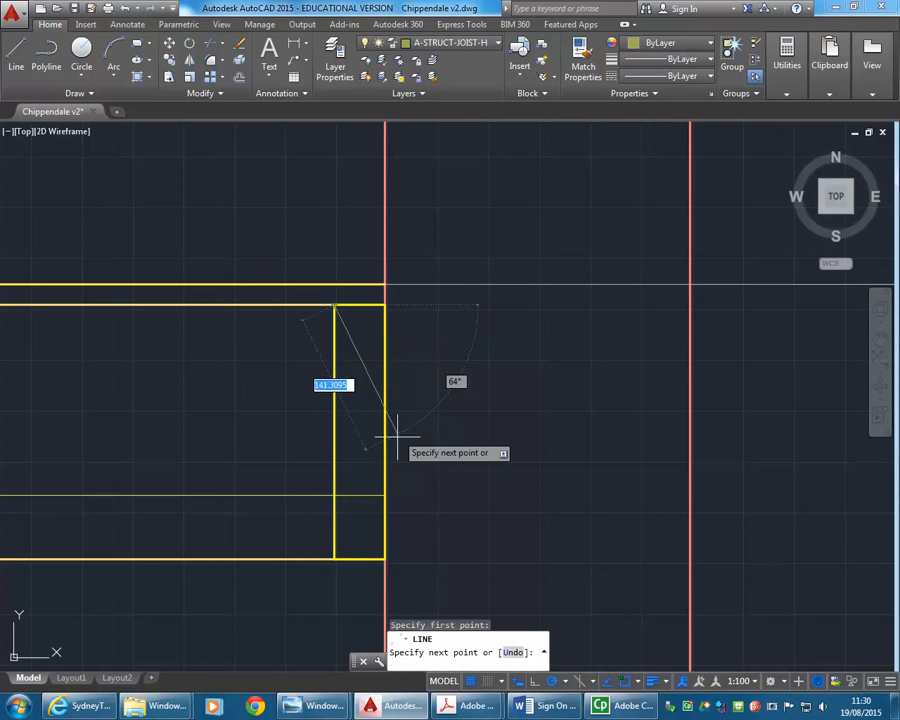
pyautogui.click(383, 558)
pyautogui.rightClick(380, 436)
pyautogui.click(382, 436)
# Step: Draw the opposite diagonal from the joist rectangle's upper-right corner to its lower-left corner
pyautogui.rightClick(366, 380)
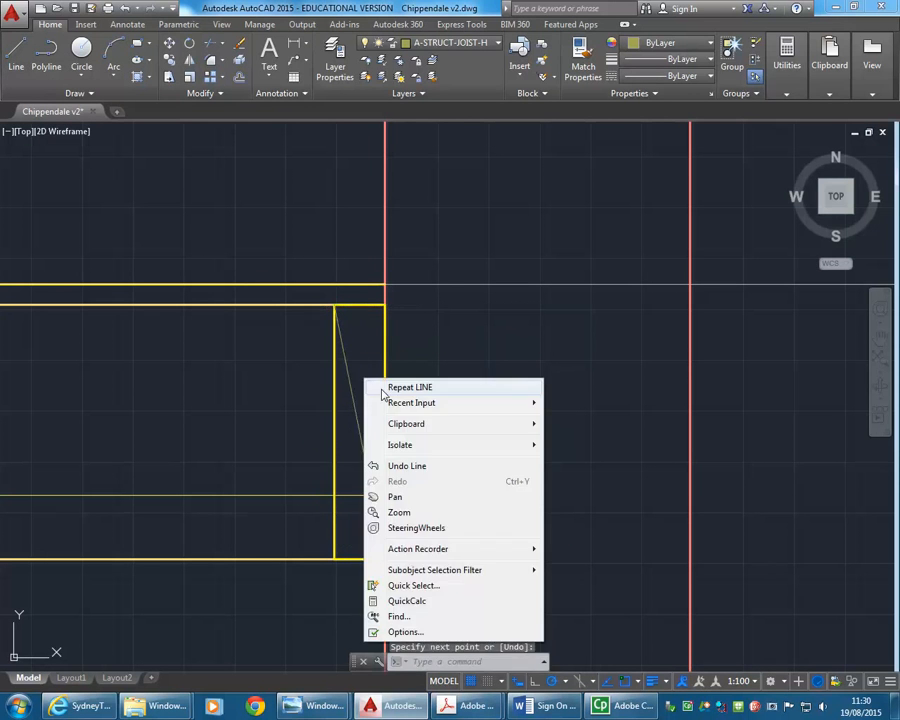
pyautogui.click(374, 391)
pyautogui.click(384, 305)
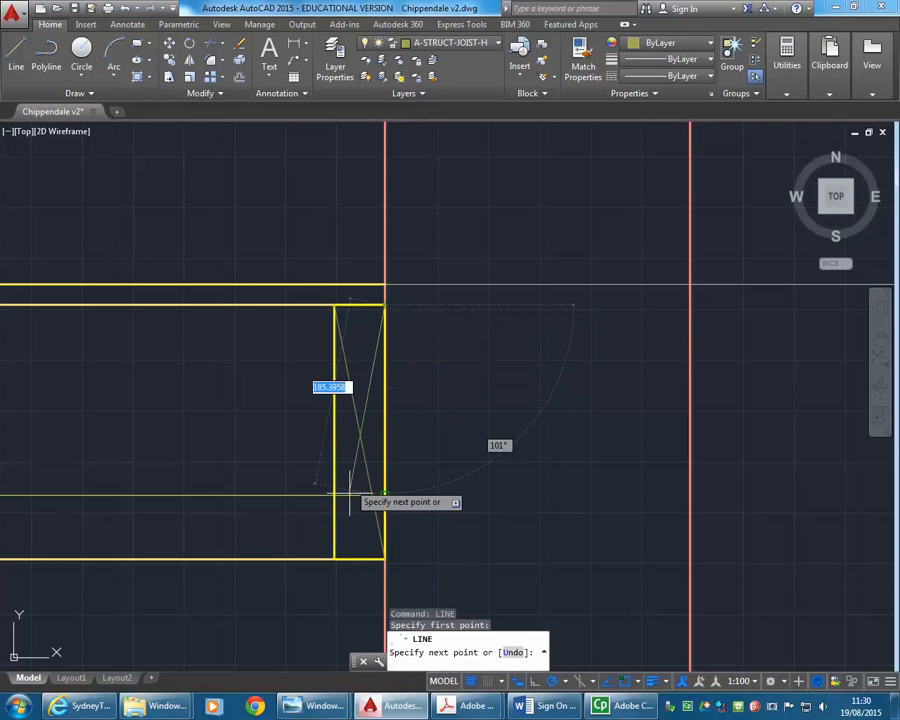
pyautogui.click(334, 557)
pyautogui.rightClick(246, 362)
pyautogui.click(270, 369)
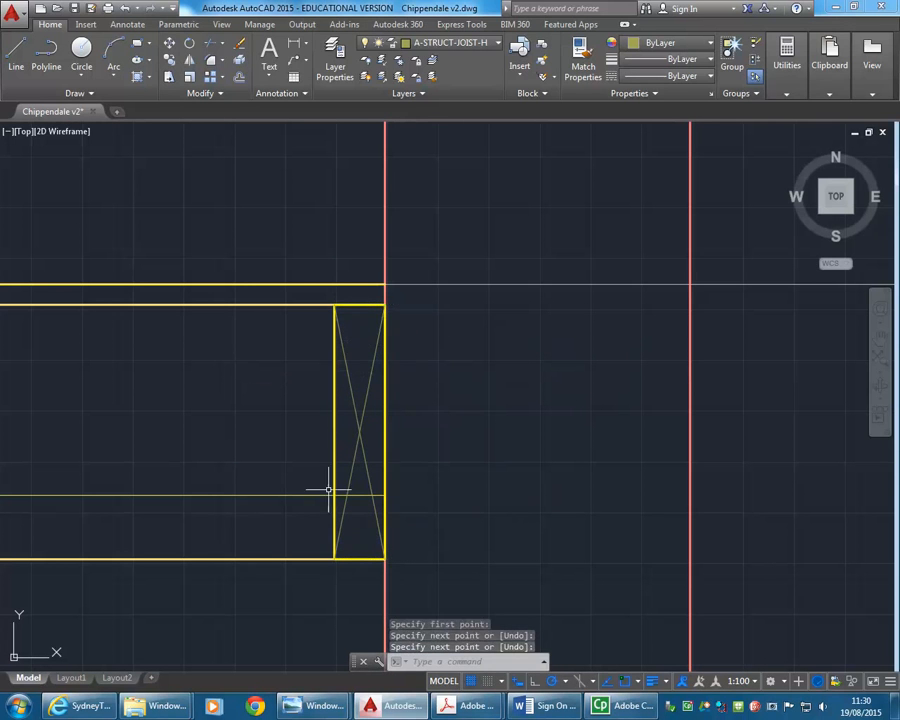
# Step: Start a block definition from the joist rectangle and its two diagonals, naming it JOIST 250 x 50
pyautogui.click(366, 433)
pyautogui.click(322, 452)
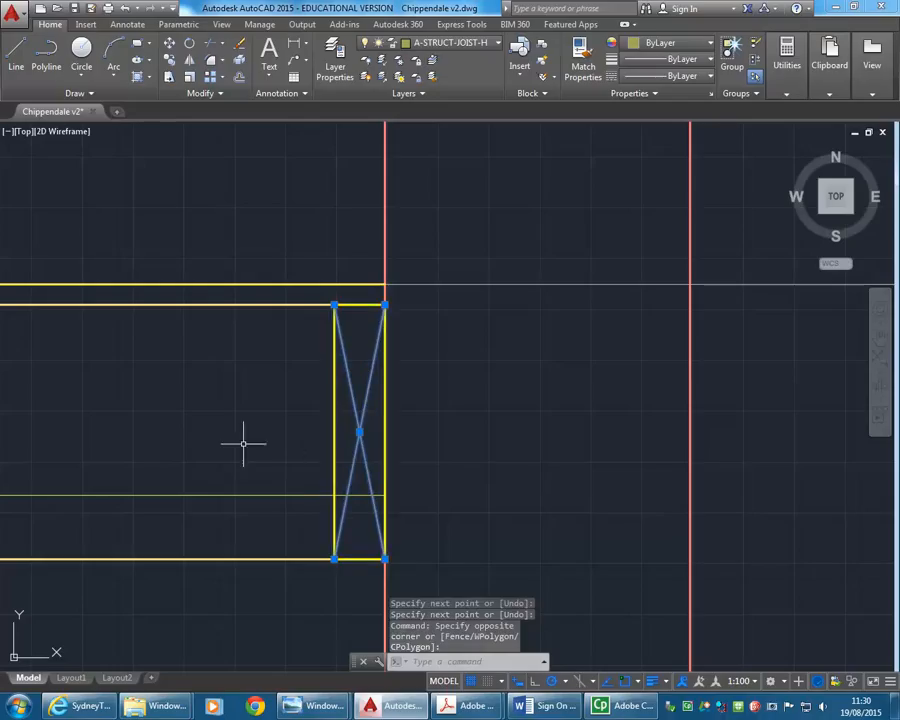
pyautogui.click(340, 432)
pyautogui.click(305, 444)
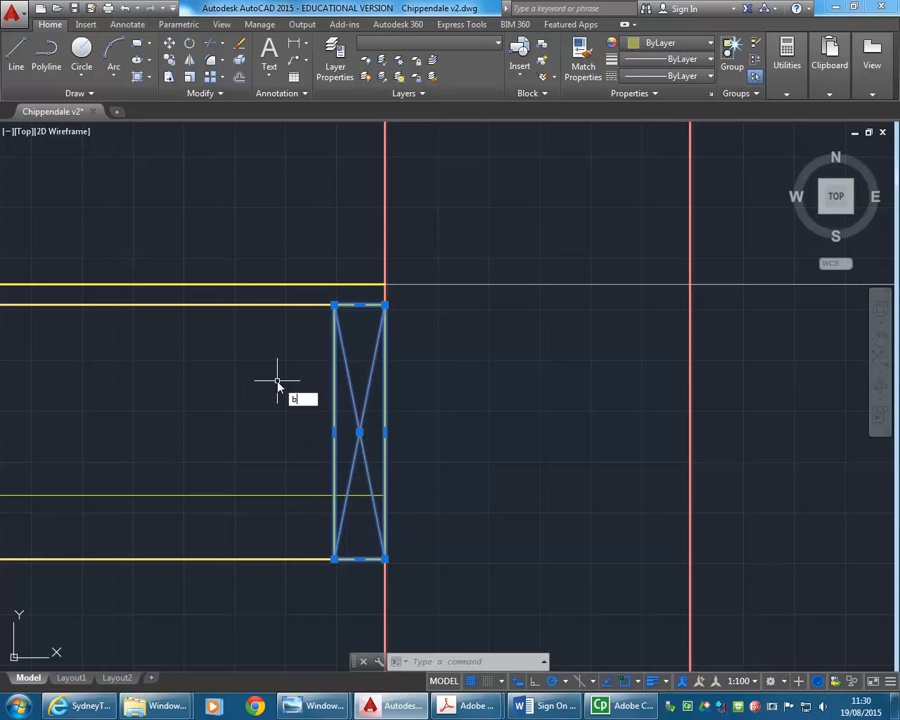
pyautogui.press('Return')
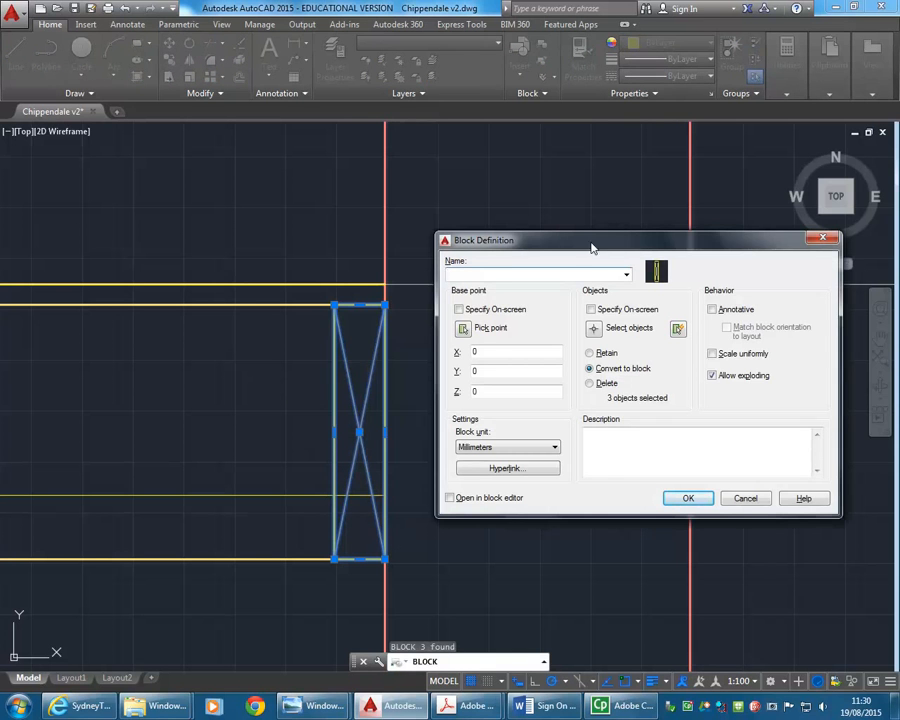
pyautogui.moveTo(594, 250); pyautogui.dragTo(432, 183)
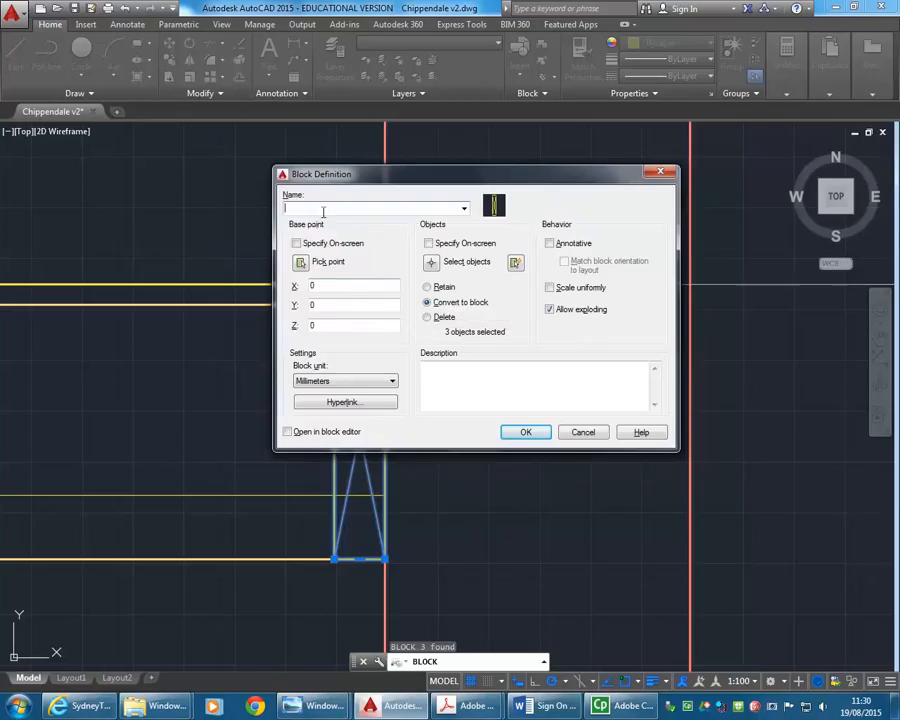
pyautogui.click(464, 209)
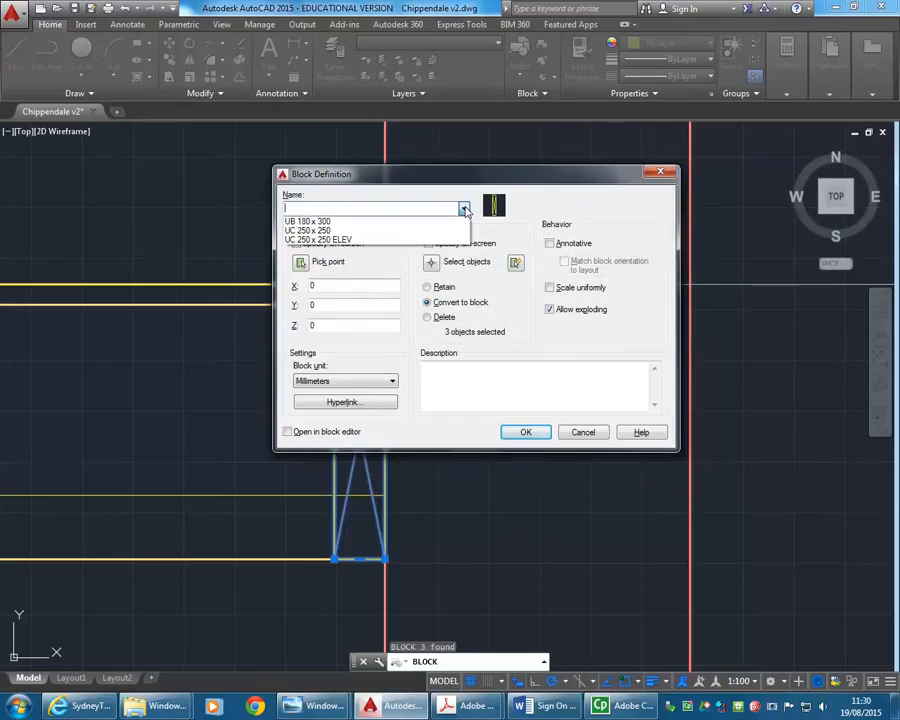
pyautogui.click(464, 209)
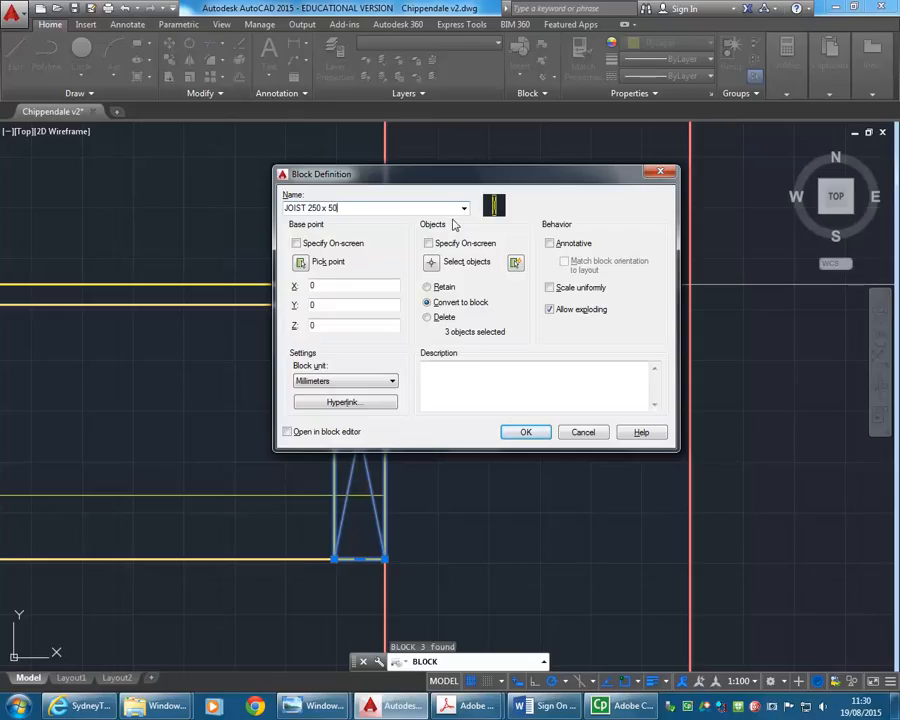
# Step: Set the block's base point at the joist's upper-right corner and create the block, converting the selected objects
pyautogui.moveTo(366, 174); pyautogui.dragTo(564, 184)
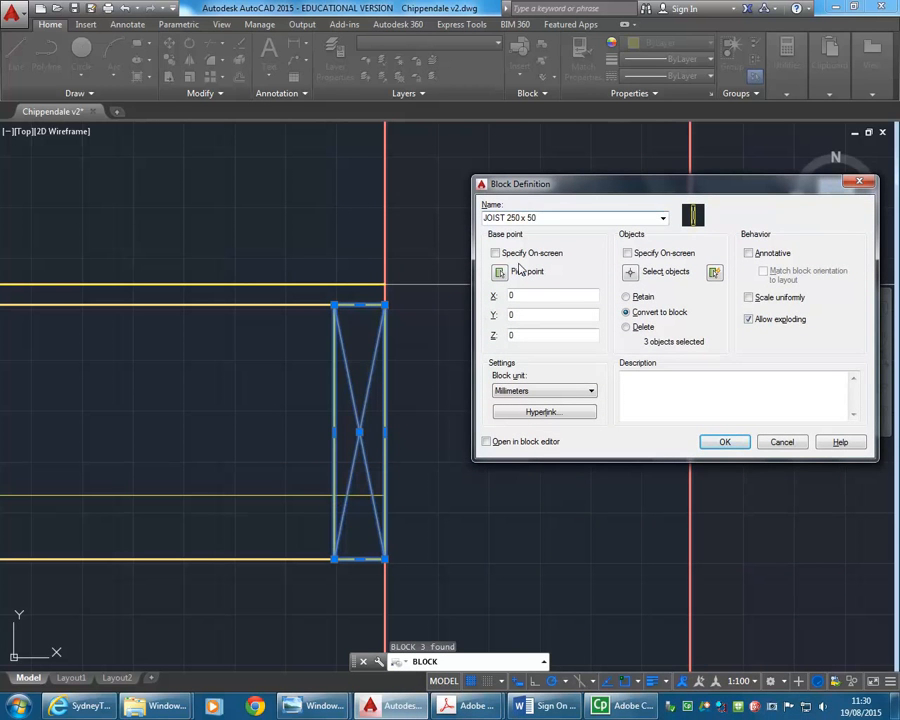
pyautogui.moveTo(610, 190); pyautogui.dragTo(546, 178)
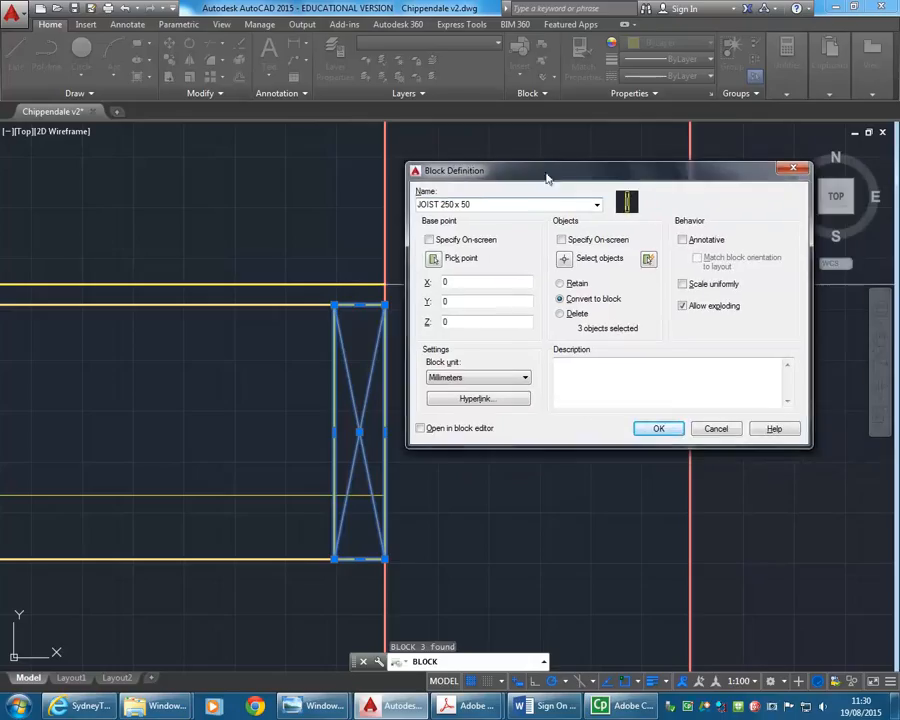
pyautogui.click(434, 260)
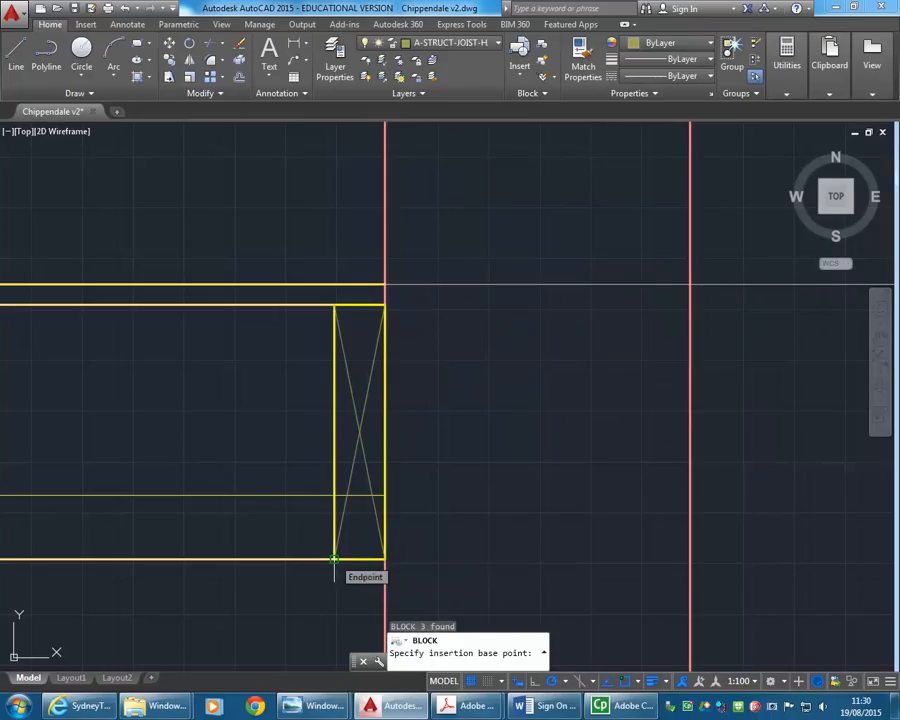
pyautogui.click(384, 304)
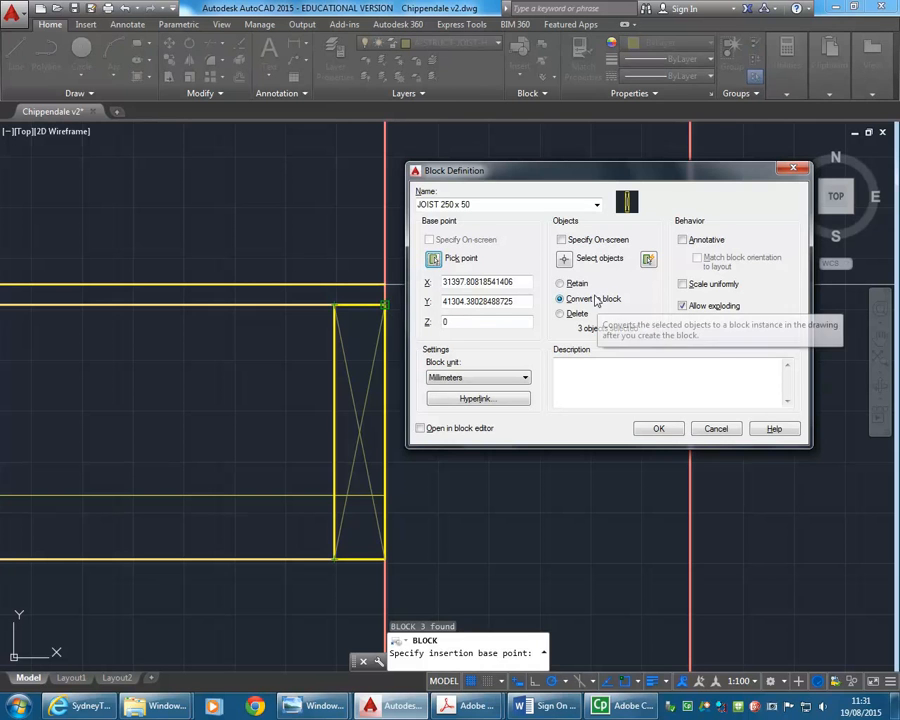
pyautogui.click(659, 429)
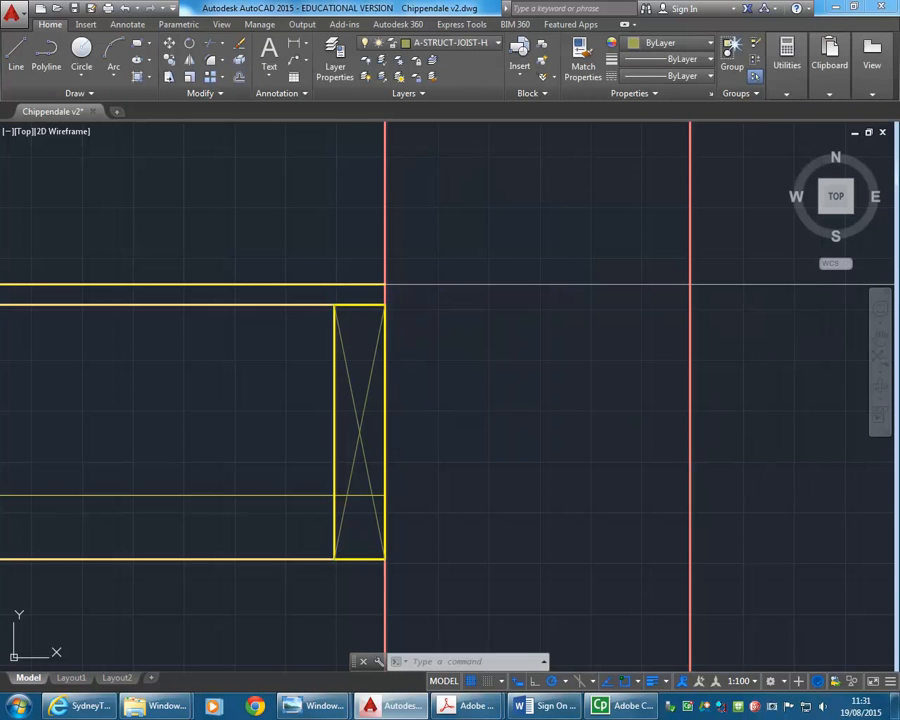
# Step: Start a rectangular array of the joist block at the wall and set it to 1 row
pyautogui.click(334, 436)
pyautogui.scroll(-2, 224, 410)
pyautogui.moveTo(224, 410); pyautogui.dragTo(352, 405, button='middle')
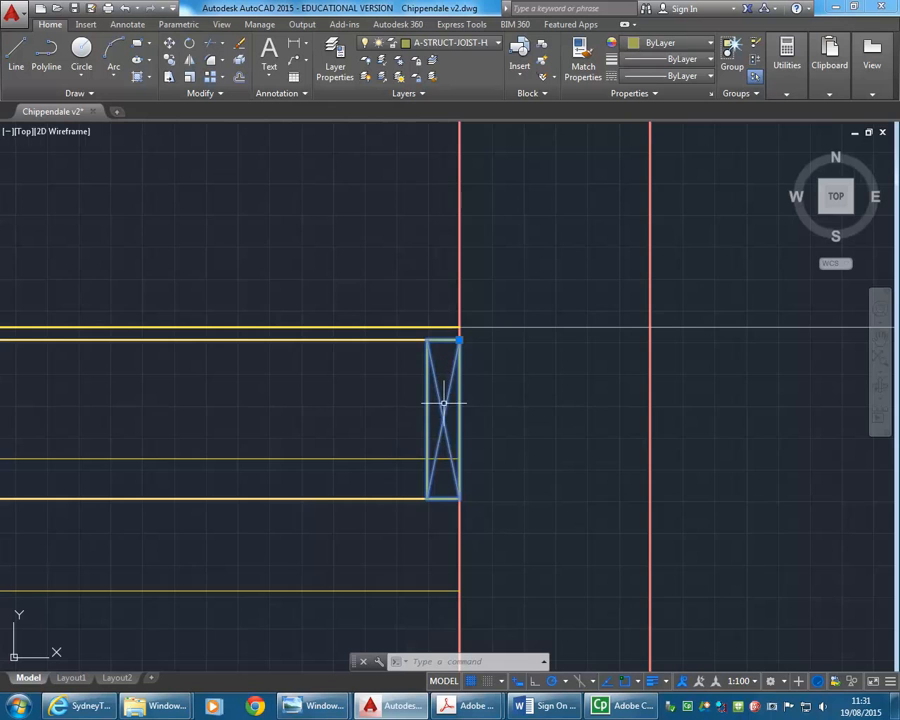
pyautogui.scroll(2, 443, 403)
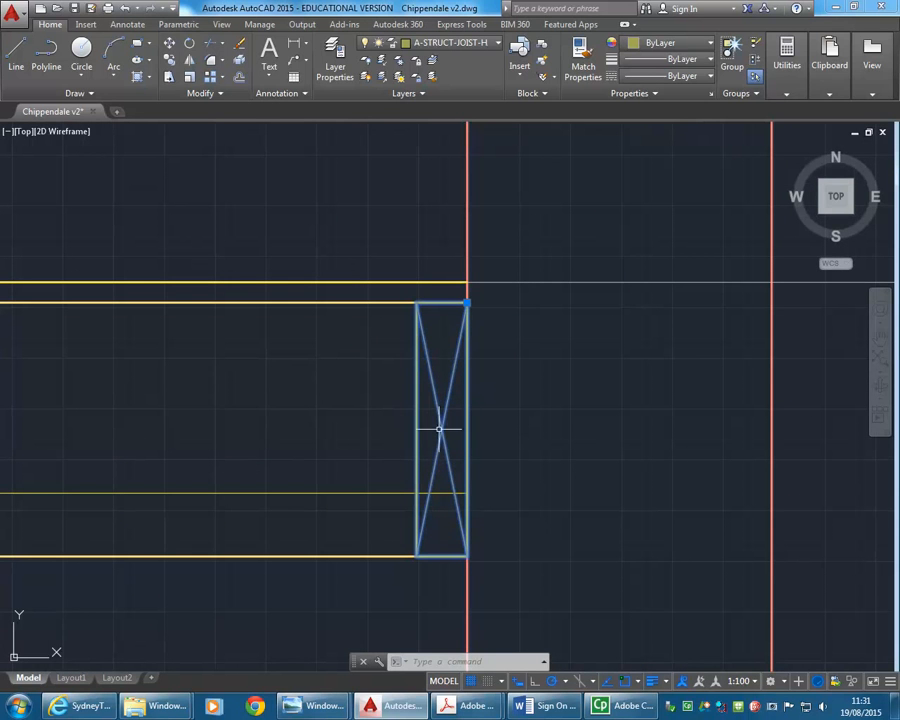
pyautogui.scroll(-4, 351, 409)
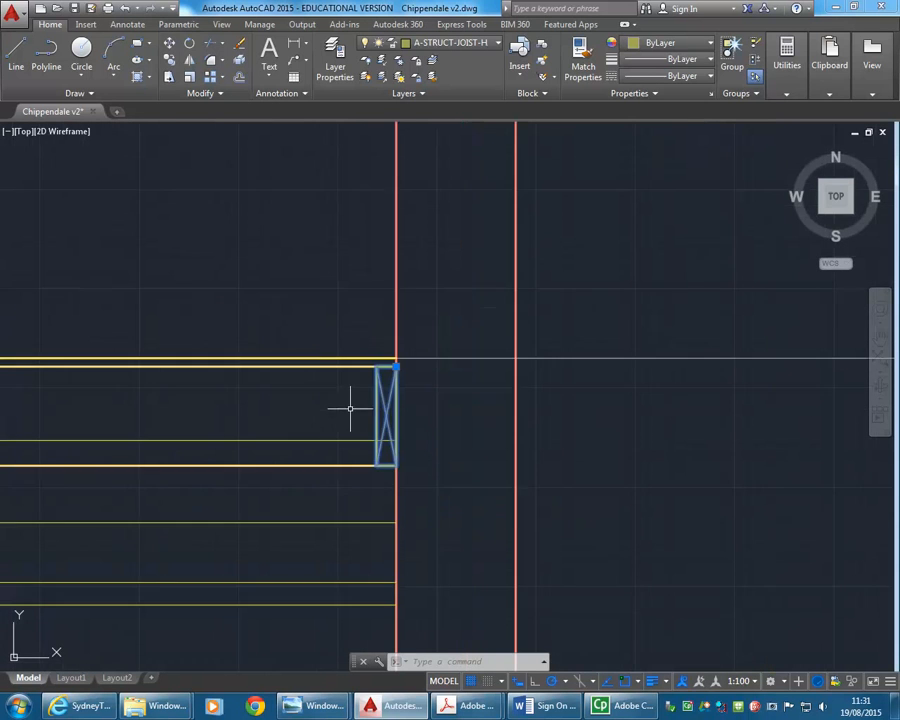
pyautogui.moveTo(249, 393); pyautogui.dragTo(426, 398, button='middle')
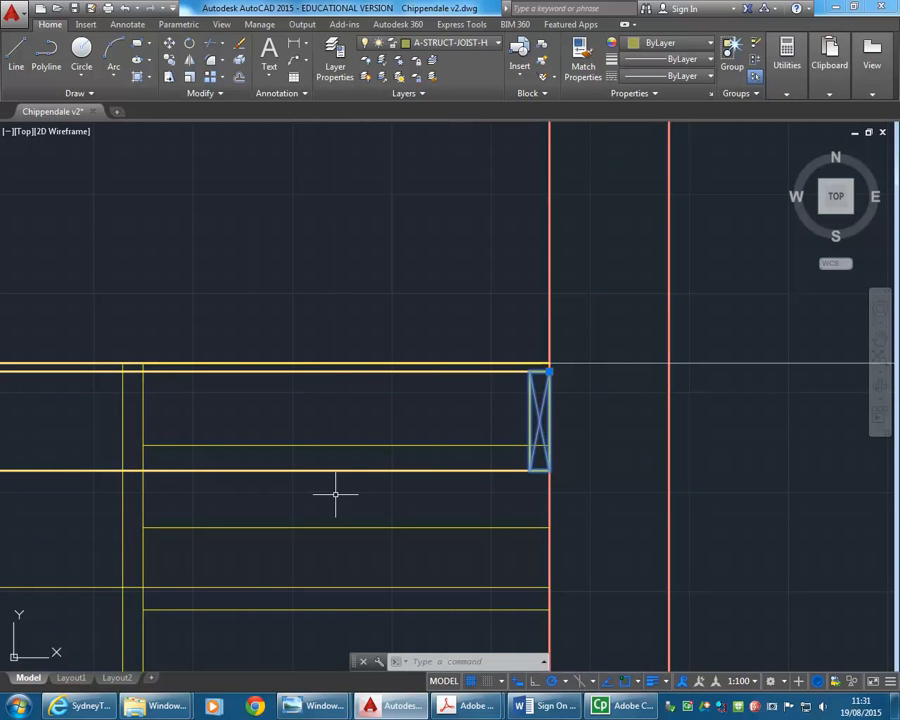
pyautogui.moveTo(455, 410); pyautogui.dragTo(361, 414, button='middle')
pyautogui.scroll(2, 361, 420)
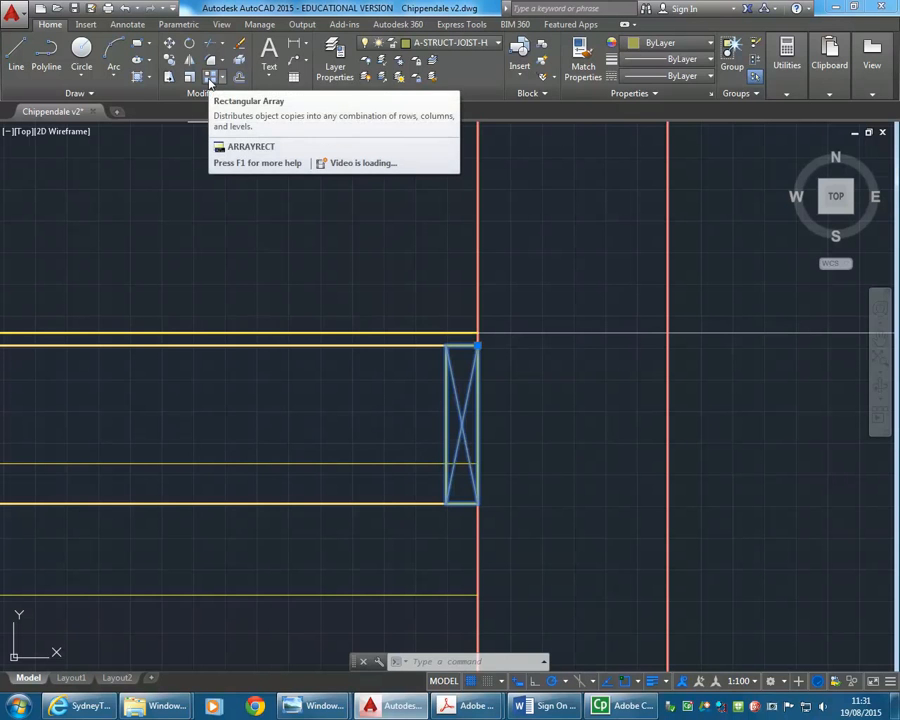
pyautogui.click(210, 78)
pyautogui.scroll(-1, 356, 320)
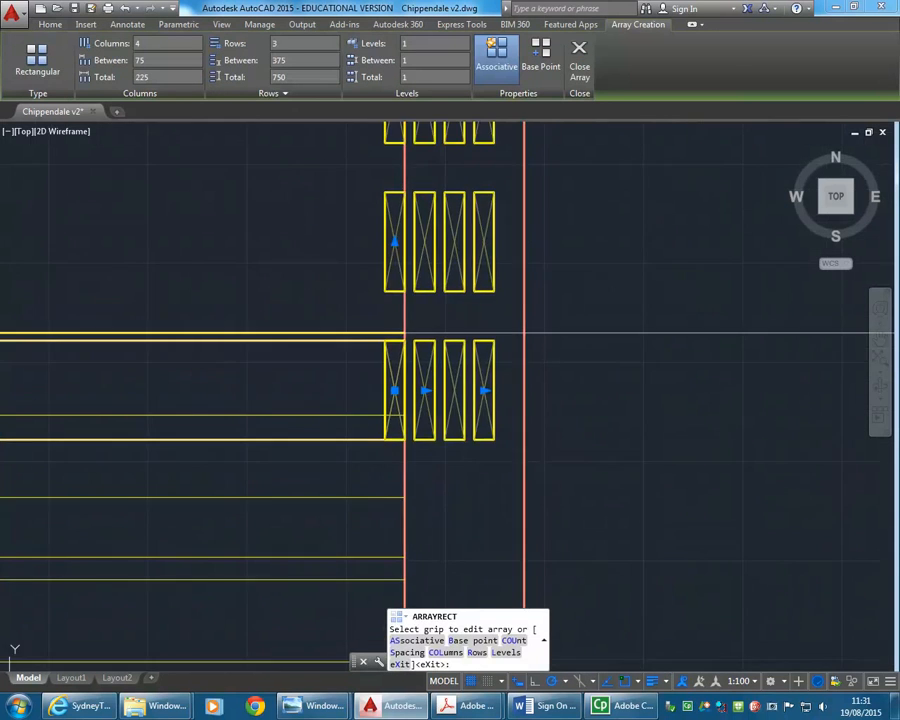
pyautogui.moveTo(289, 276); pyautogui.dragTo(293, 310, button='middle')
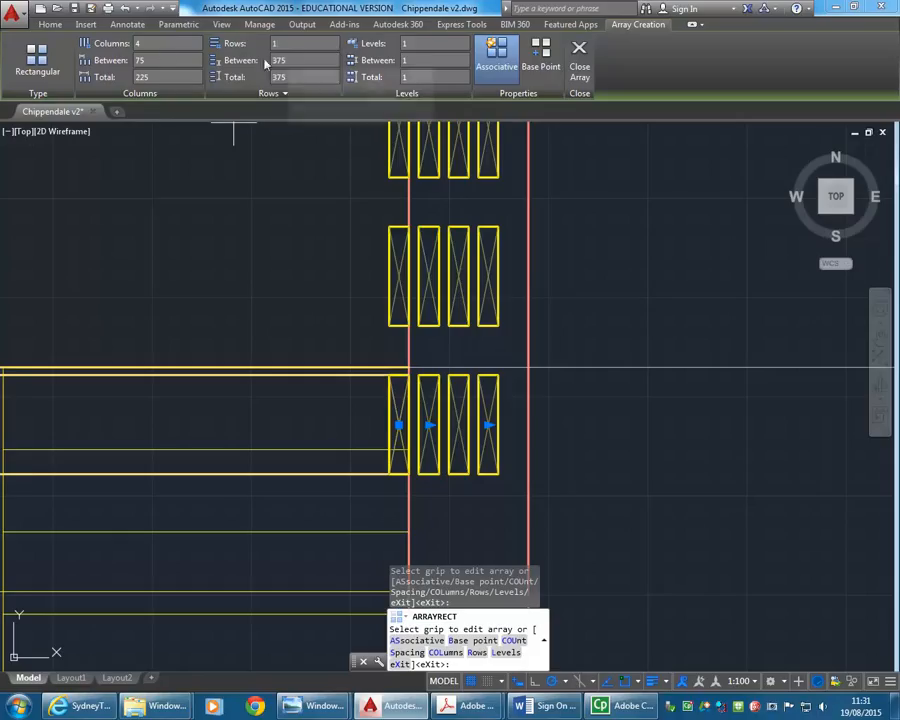
# Step: Set the spacing between the joist array's columns to -450 so it runs from the wall along the floor
pyautogui.click(153, 60)
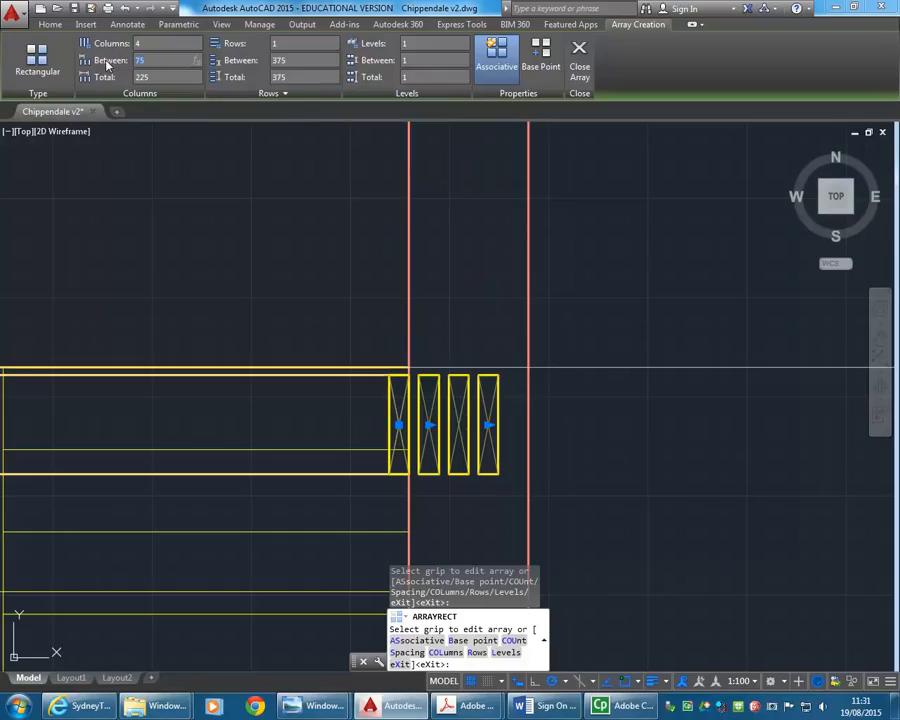
pyautogui.write('-450')
pyautogui.press('Return')
pyautogui.scroll(-2, 180, 160)
pyautogui.moveTo(195, 180); pyautogui.dragTo(530, 255, button='middle')
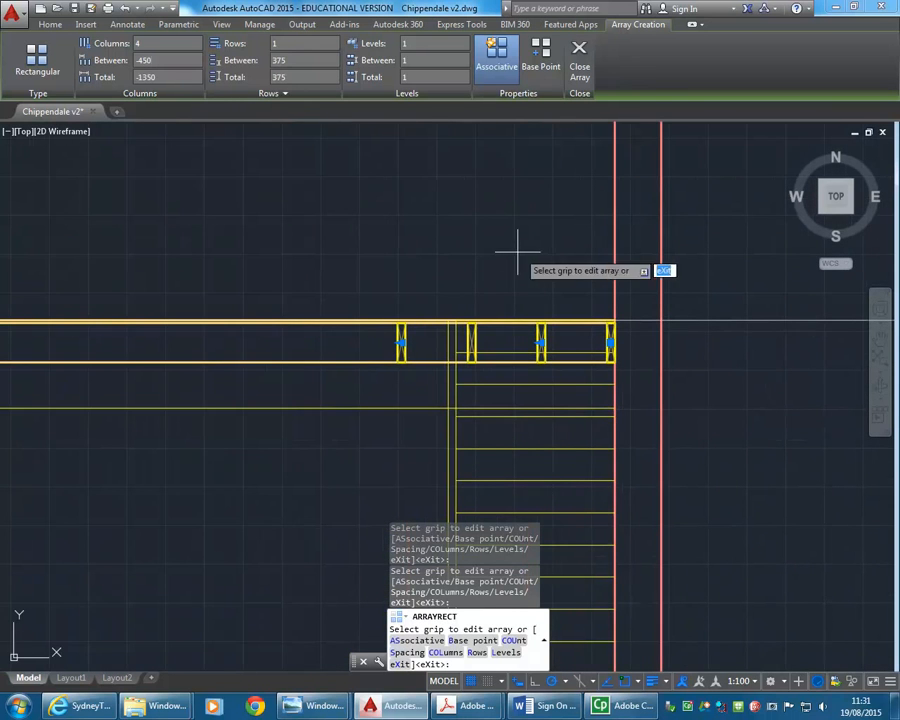
# Step: Set the joist array's number of columns to 30 along the section's floor
pyautogui.scroll(-4, 297, 250)
pyautogui.moveTo(311, 262)
pyautogui.mouseDown(button='middle')
pyautogui.moveTo(322, 272)
pyautogui.moveTo(592, 296)
pyautogui.moveTo(528, 294)
pyautogui.moveTo(512, 282)
pyautogui.mouseUp(button='middle')
pyautogui.scroll(2, 522, 288)
pyautogui.moveTo(169, 45); pyautogui.dragTo(97, 52)
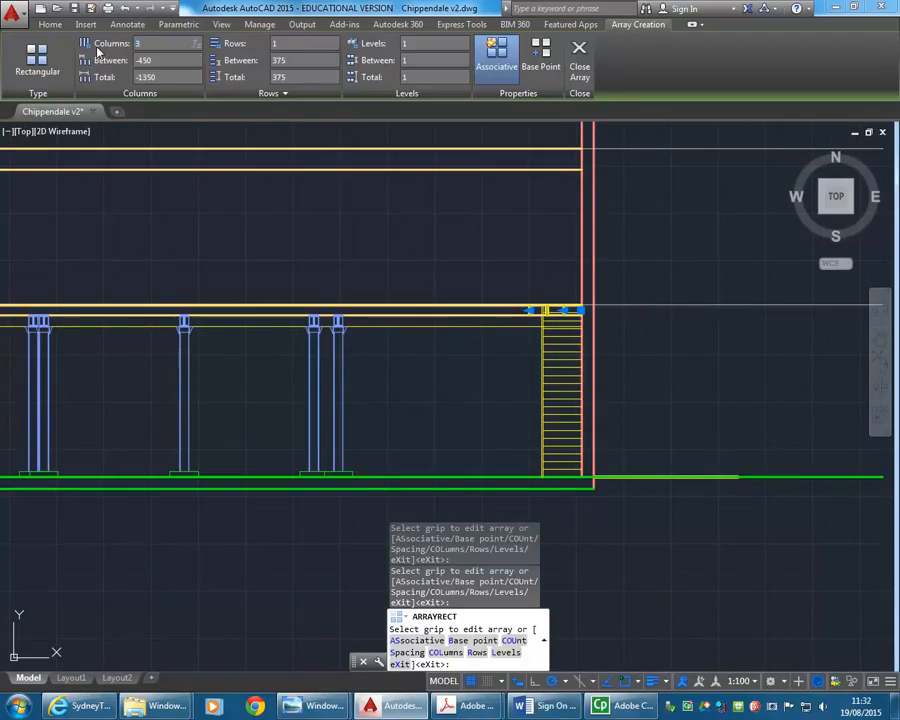
pyautogui.write('30')
pyautogui.press('Return')
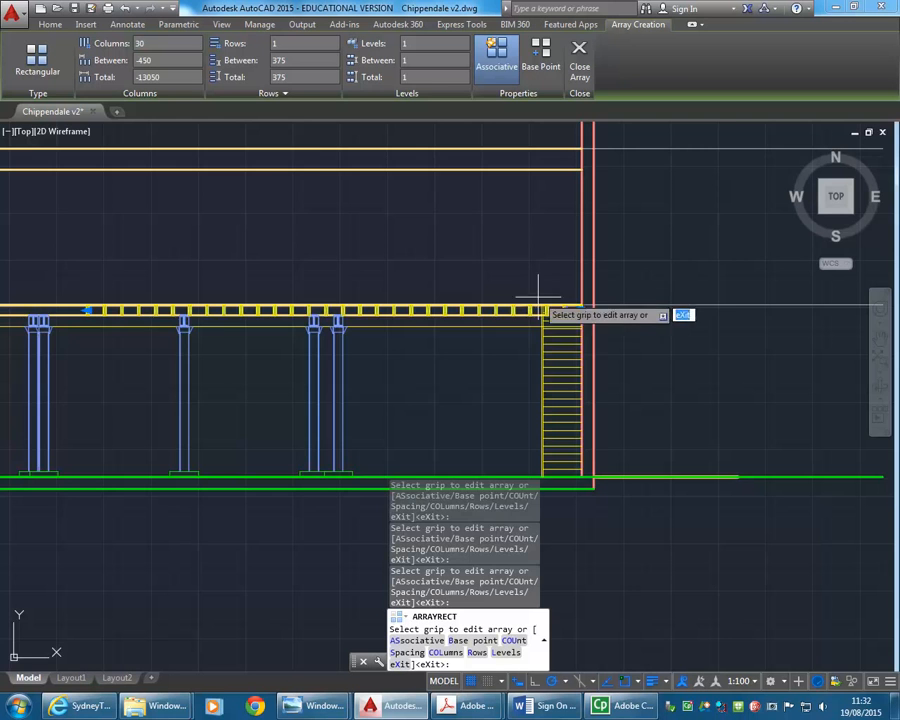
pyautogui.scroll(4, 545, 300)
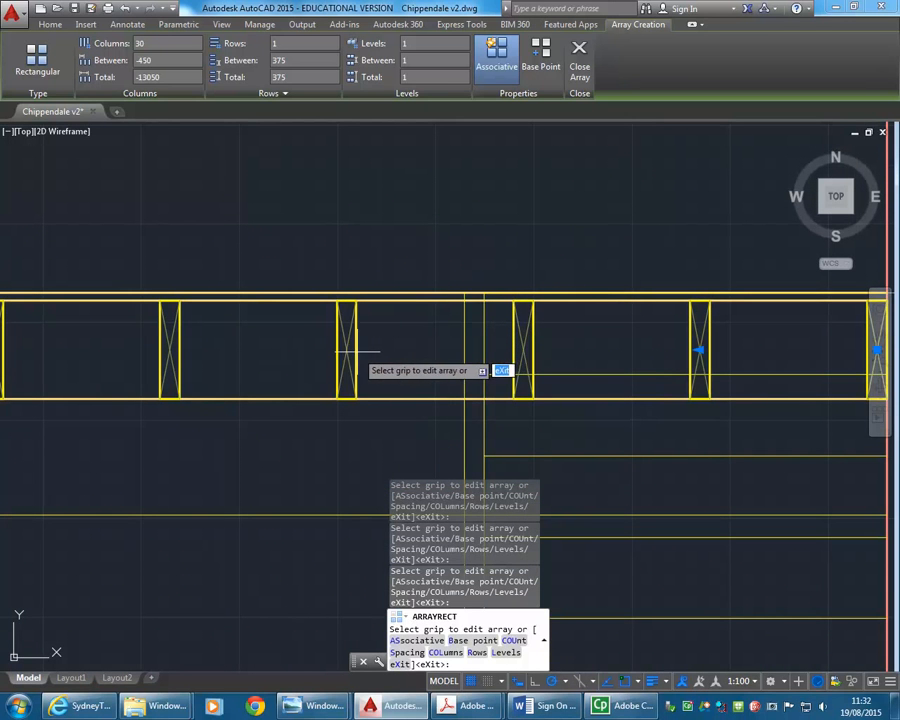
# Step: Stretch the joist array along the floor to the opposite wall, giving it 40 columns, and finish the array
pyautogui.moveTo(696, 318); pyautogui.dragTo(300, 282, button='middle')
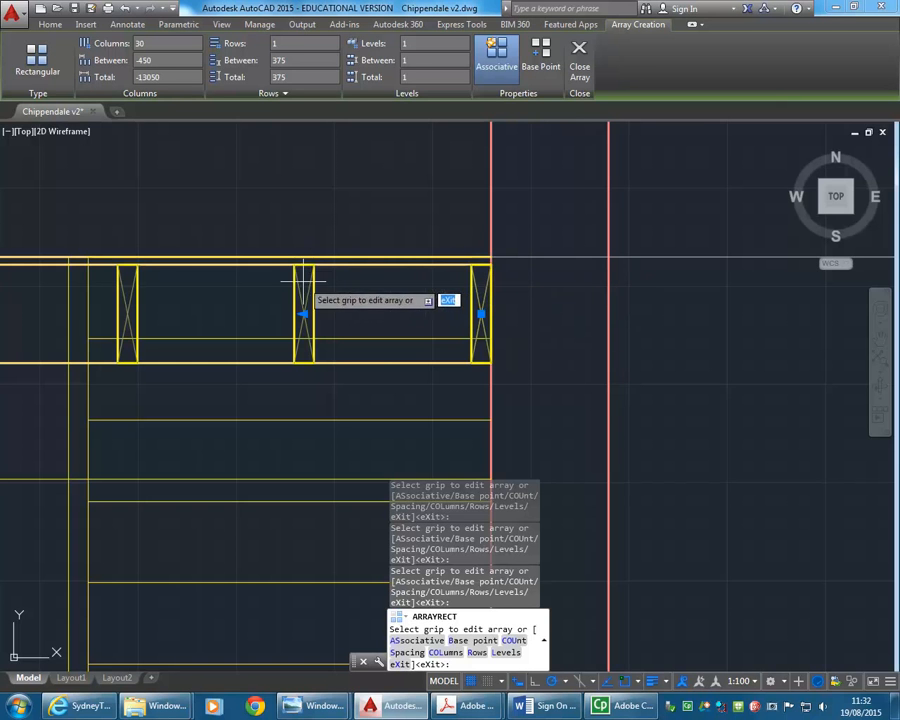
pyautogui.scroll(-5, 271, 291)
pyautogui.moveTo(545, 311); pyautogui.dragTo(601, 311, button='middle')
pyautogui.moveTo(212, 251); pyautogui.dragTo(319, 263, button='middle')
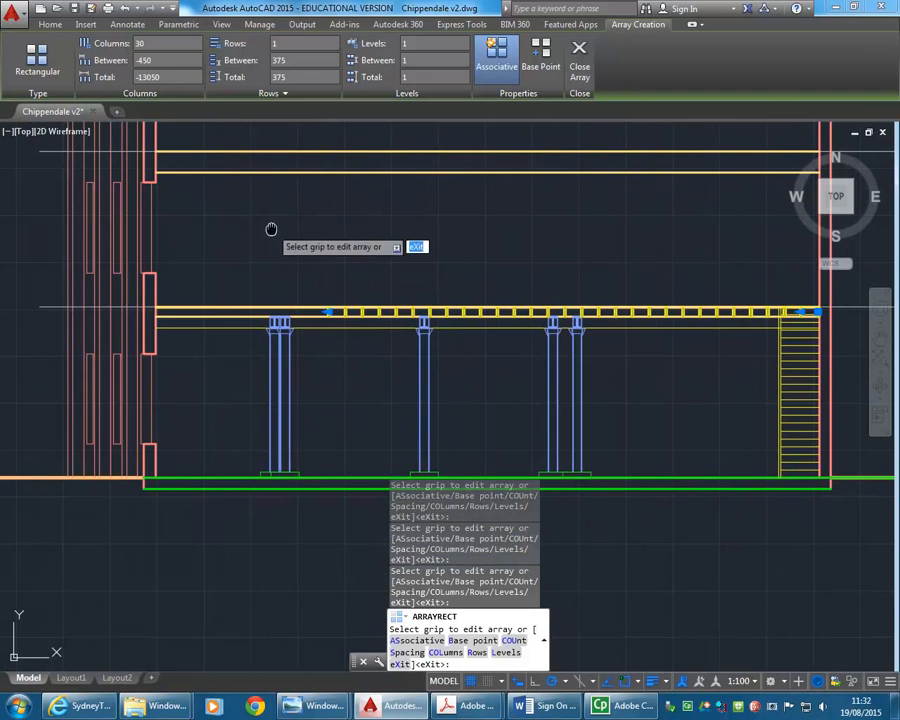
pyautogui.scroll(2, 311, 241)
pyautogui.scroll(2, 325, 265)
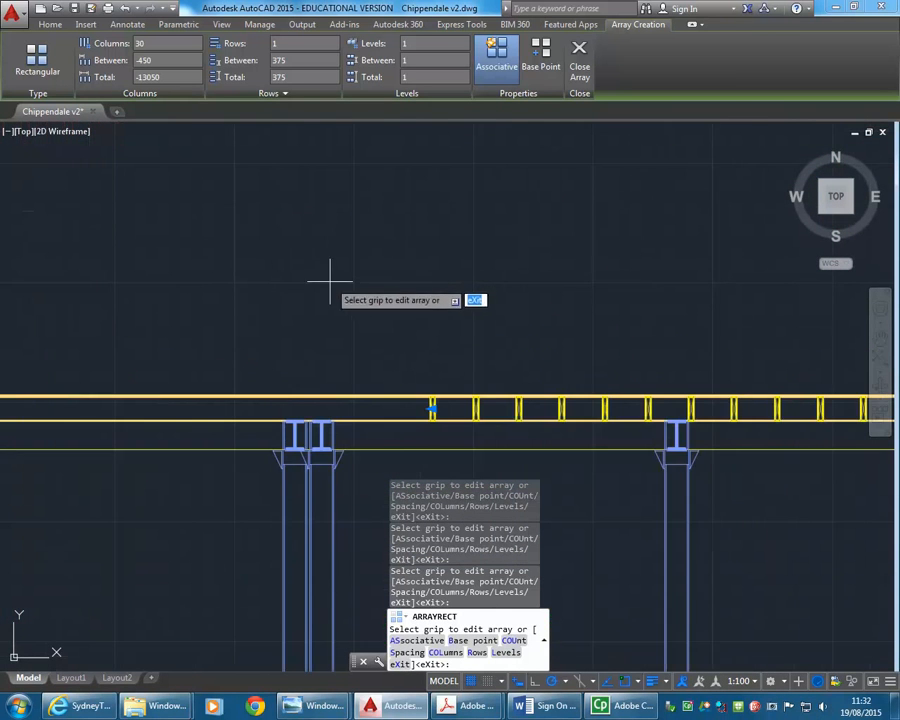
pyautogui.scroll(-2, 261, 176)
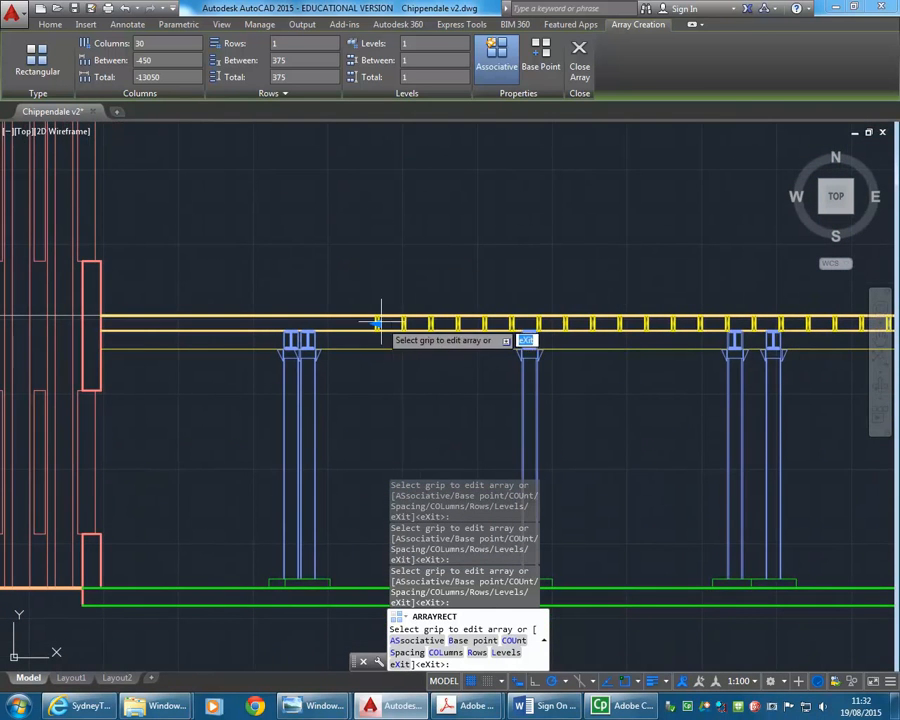
pyautogui.click(376, 322)
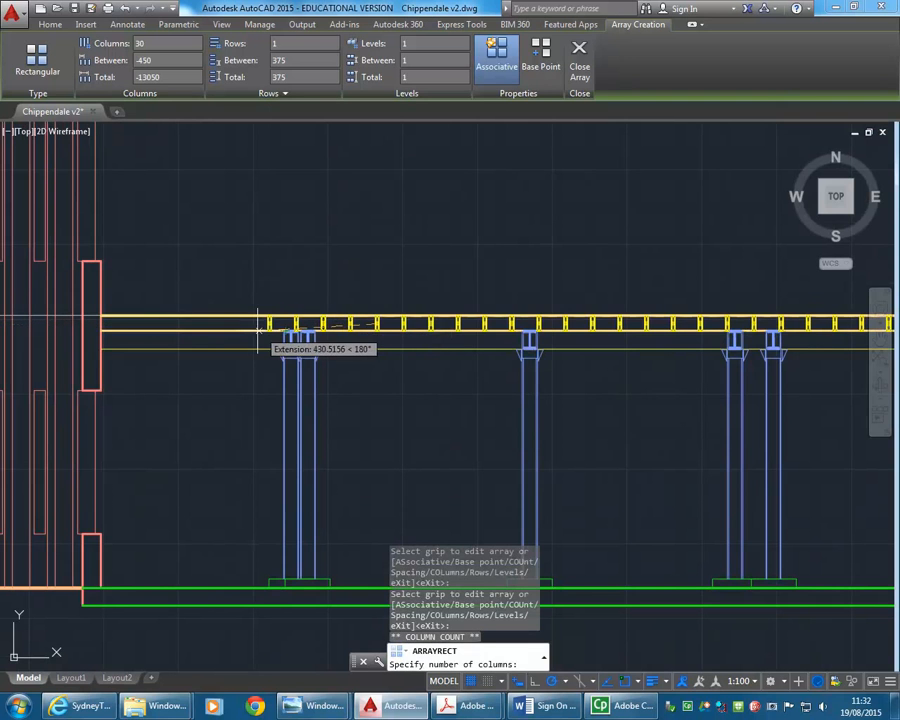
pyautogui.click(104, 244)
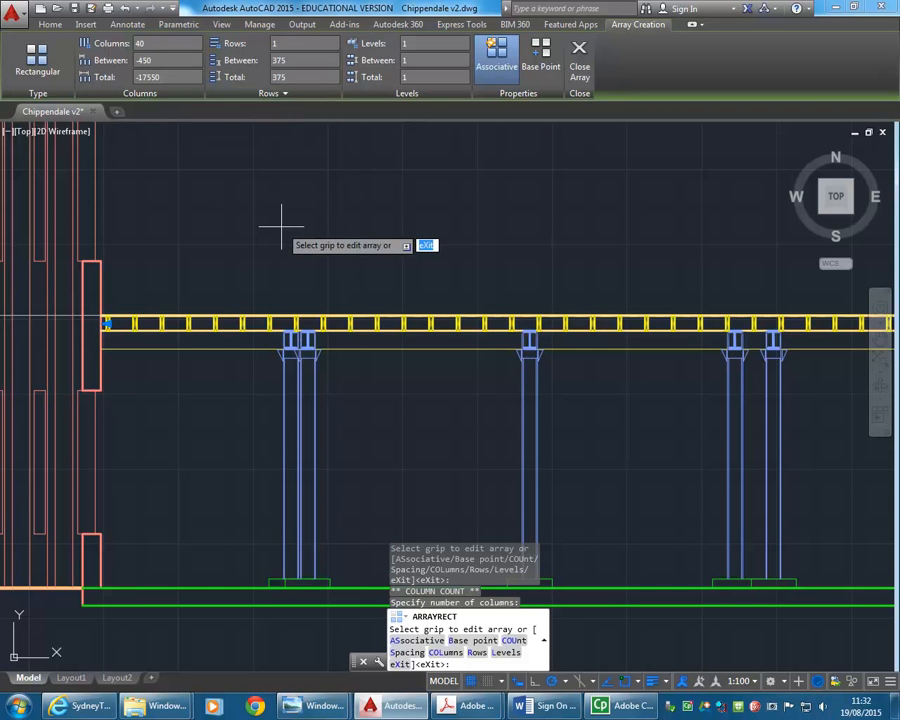
pyautogui.scroll(-3, 354, 227)
pyautogui.scroll(-1, 381, 257)
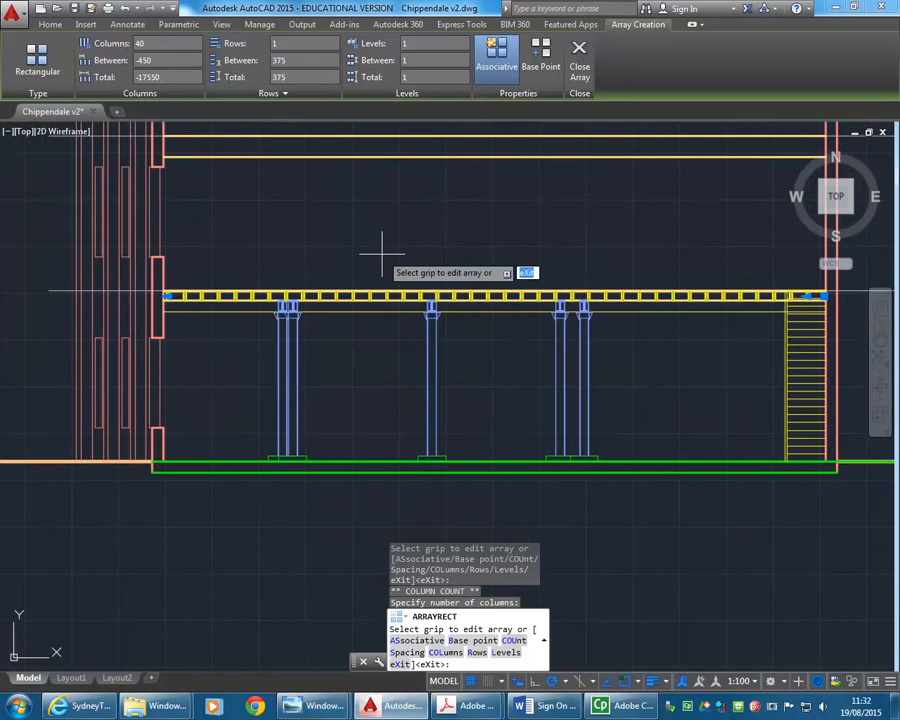
pyautogui.press('Escape')
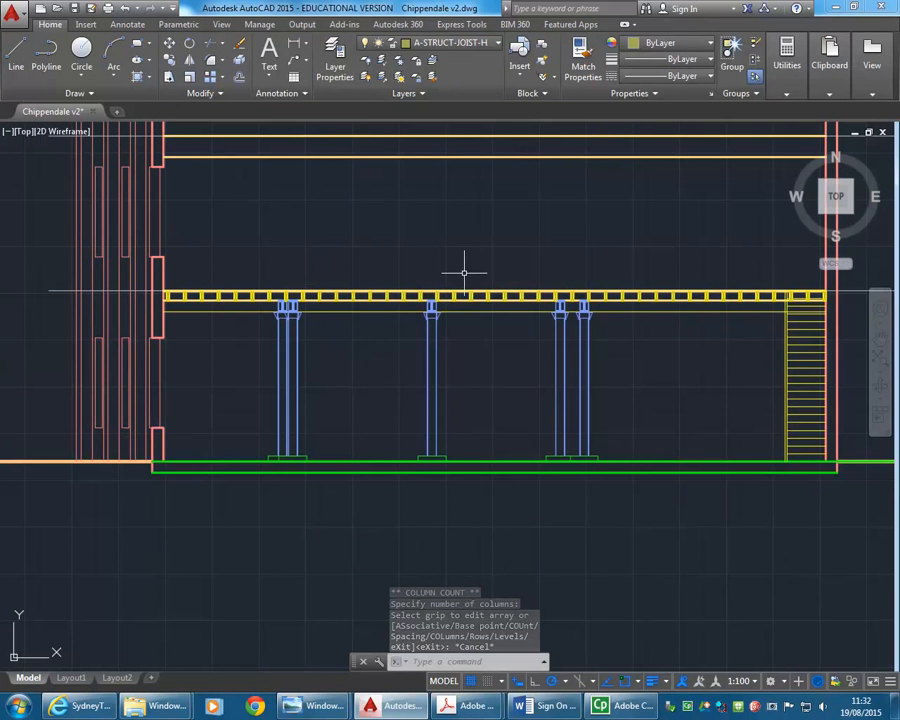
# Step: Trim away the upper stair tread line where it crosses the floor joist against the stair-side wall
pyautogui.moveTo(536, 272); pyautogui.dragTo(225, 223, button='middle')
pyautogui.scroll(2, 370, 236)
pyautogui.scroll(2, 705, 250)
pyautogui.scroll(1, 614, 251)
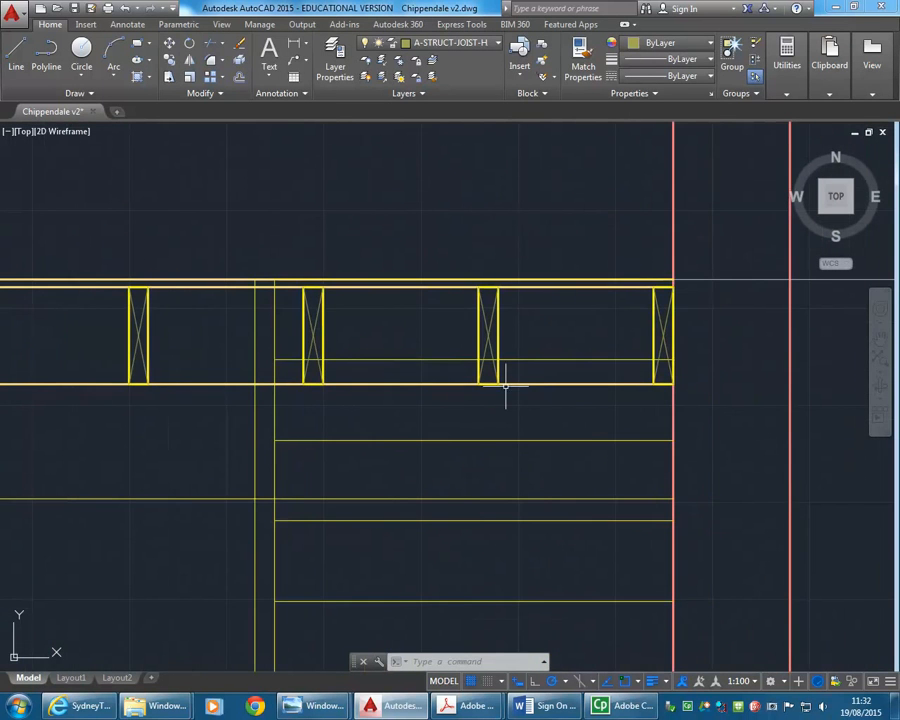
pyautogui.moveTo(590, 345); pyautogui.dragTo(576, 344, button='middle')
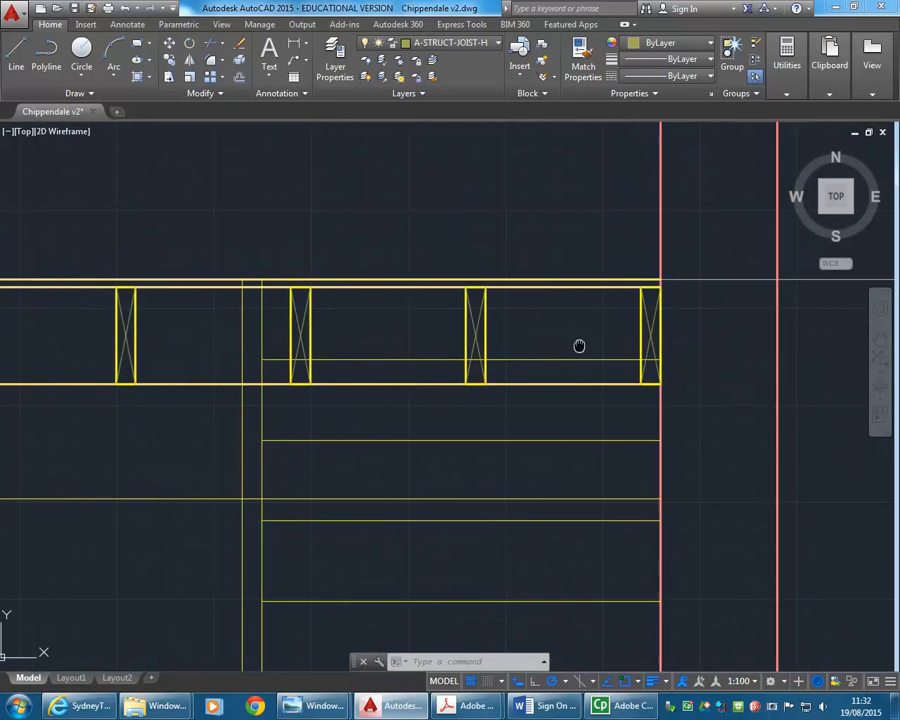
pyautogui.click(211, 45)
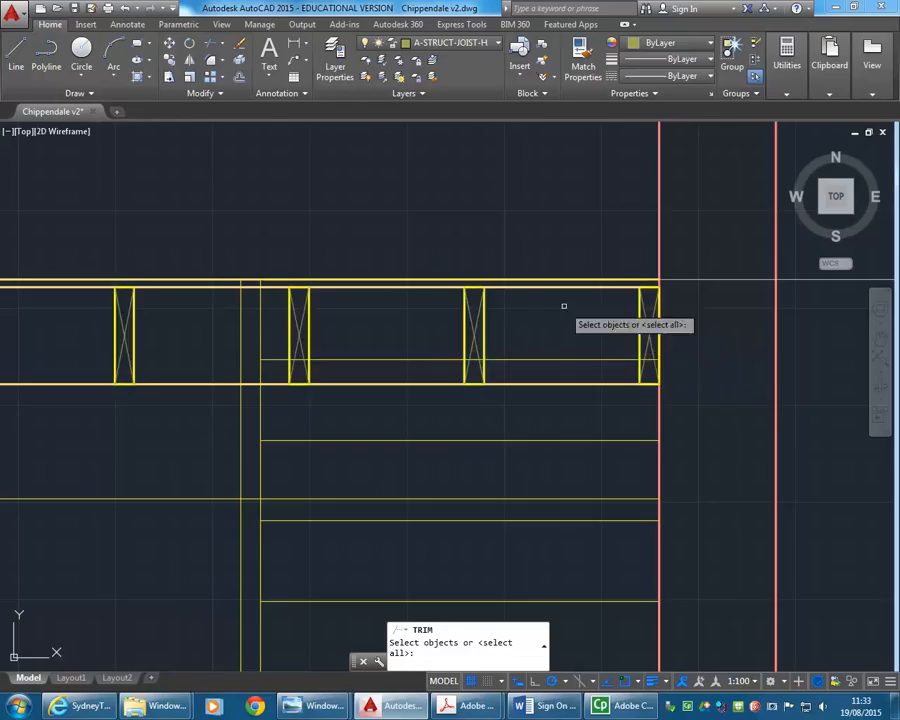
pyautogui.press('Return')
pyautogui.scroll(5, 685, 360)
pyautogui.click(569, 357)
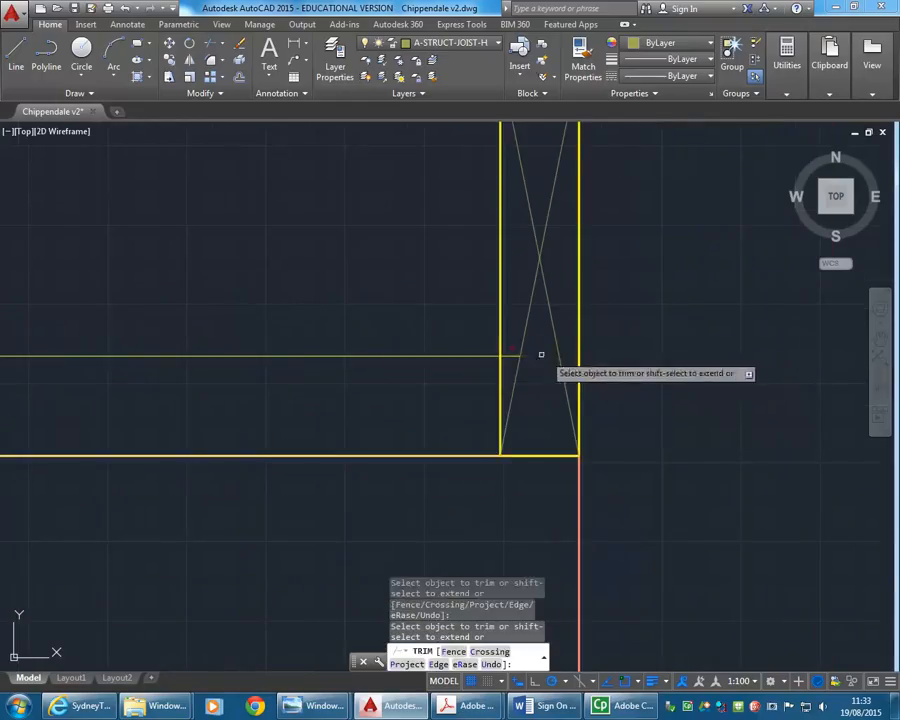
pyautogui.scroll(-3, 560, 372)
# Step: Trim the same tread line out of the next two joists above the stair and finish trimming
pyautogui.scroll(4, 396, 366)
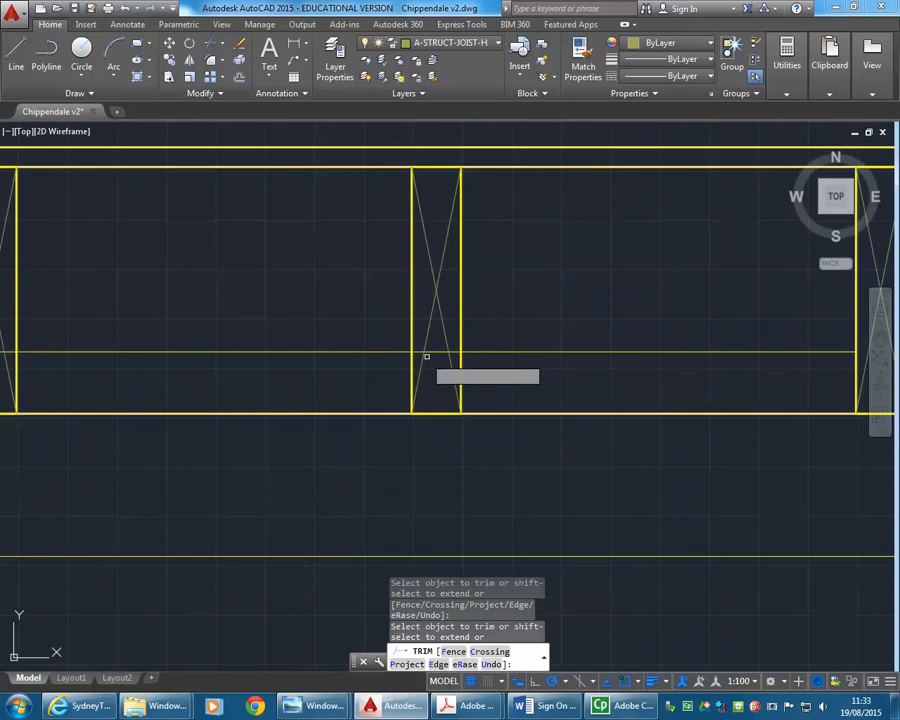
pyautogui.click(486, 343)
pyautogui.click(482, 350)
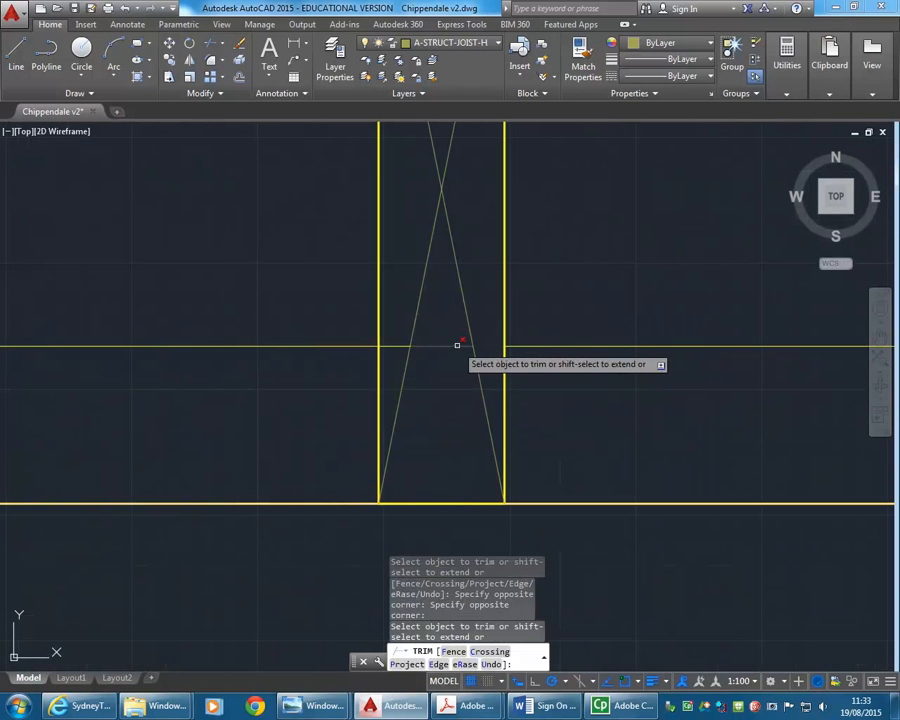
pyautogui.click(456, 344)
pyautogui.click(399, 345)
pyautogui.scroll(-3, 611, 346)
pyautogui.scroll(4, 410, 346)
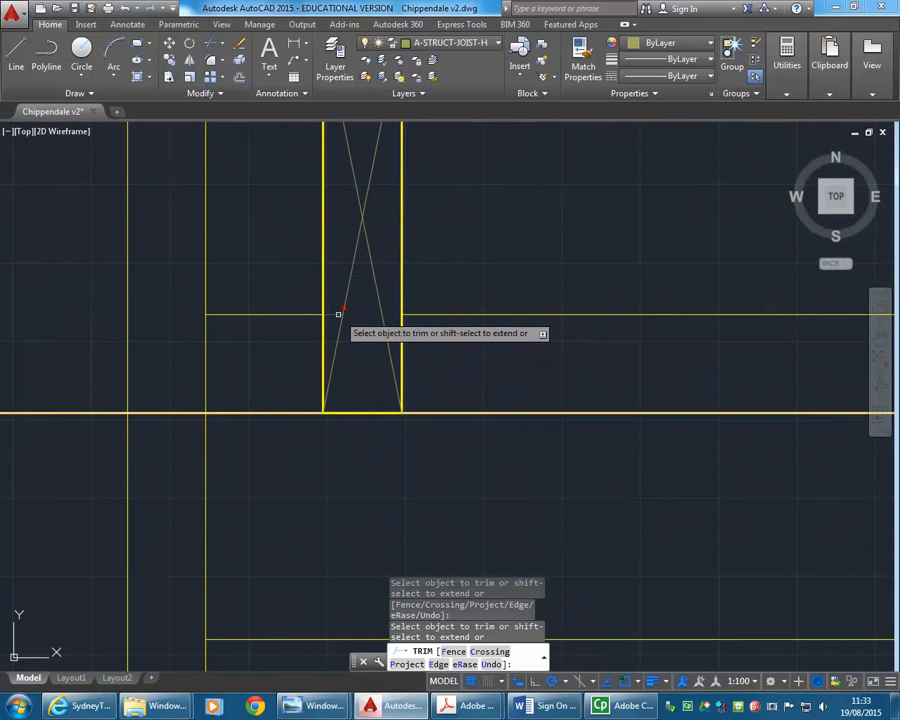
pyautogui.scroll(-3, 326, 323)
pyautogui.moveTo(390, 358); pyautogui.dragTo(408, 355, button='middle')
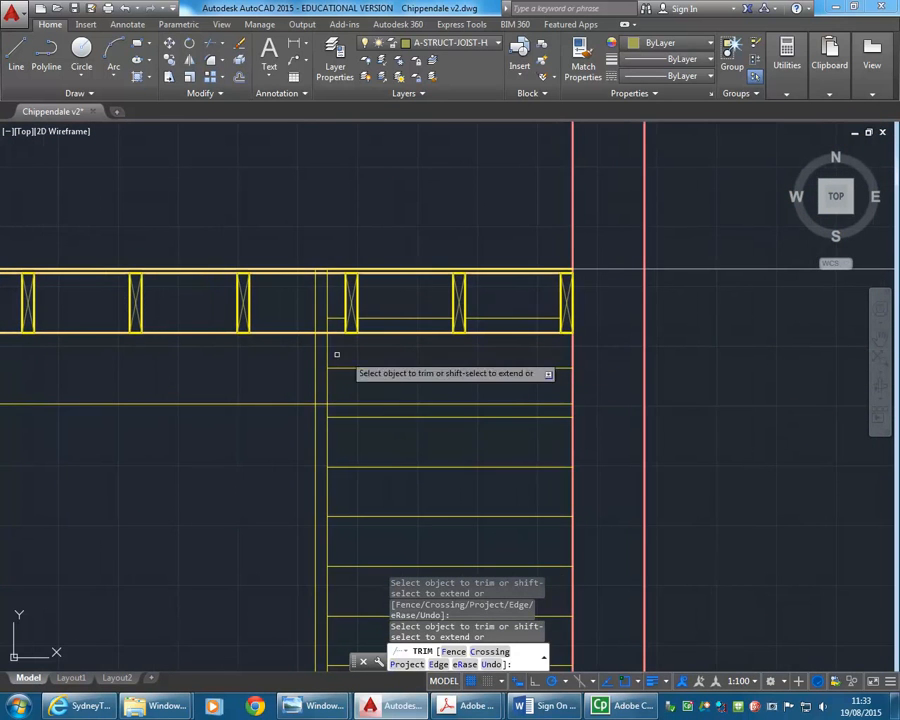
pyautogui.press('Return')
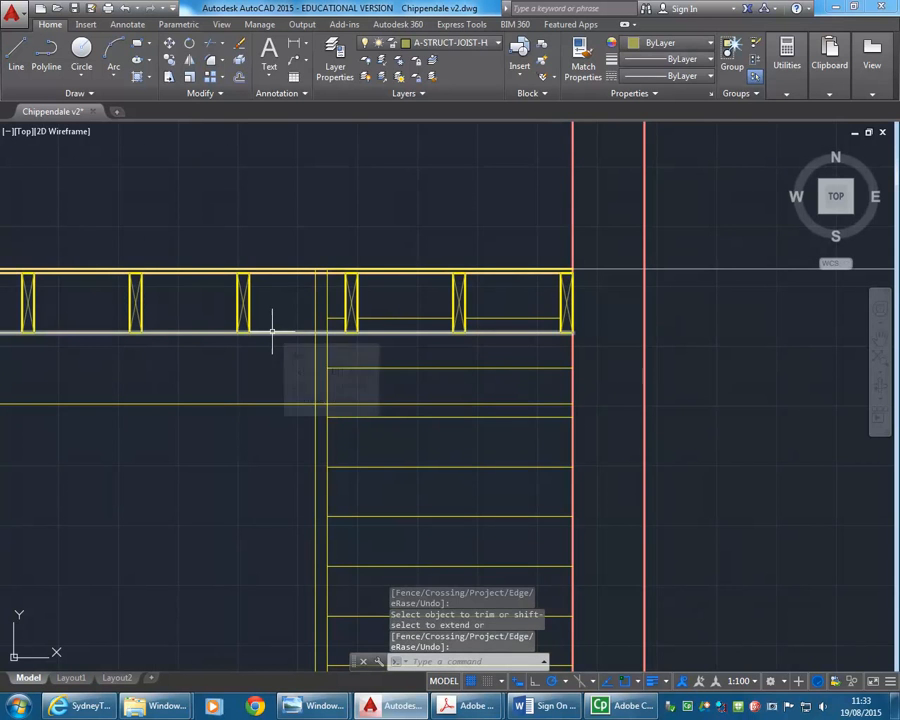
# Step: Select the line along the joists' underside, then examine Cross Section 1 in the Chippendale Building PDF and return to the AutoCAD drawing
pyautogui.click(271, 330)
pyautogui.scroll(-4, 460, 392)
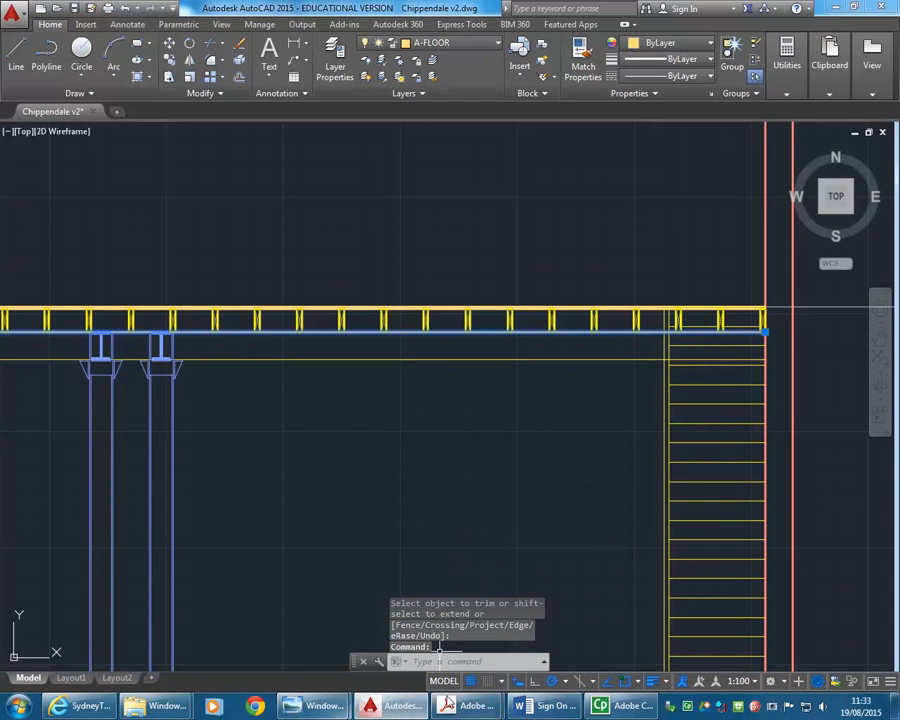
pyautogui.moveTo(463, 712)
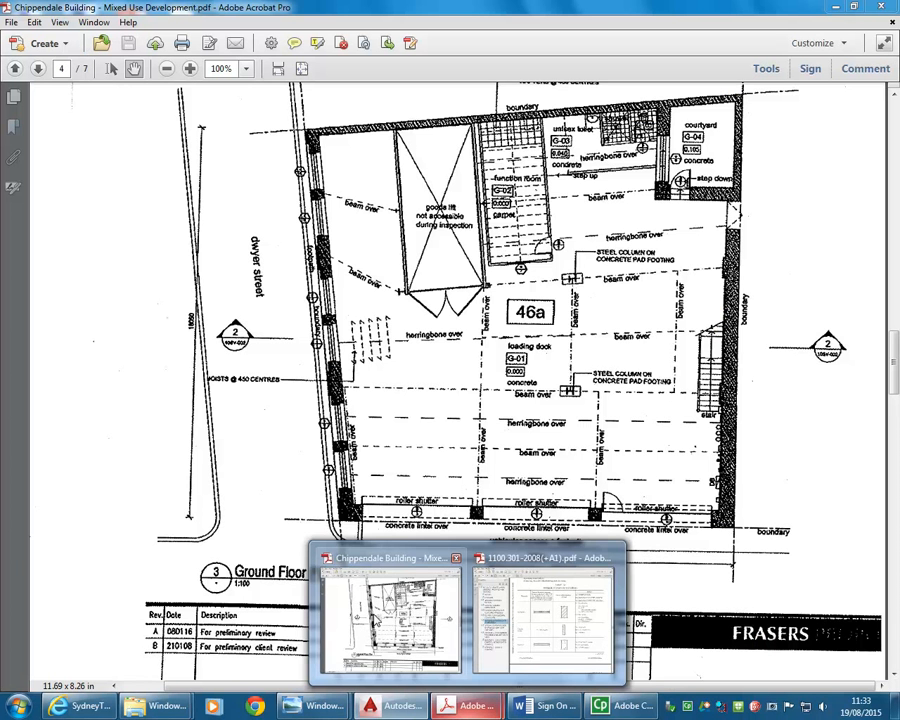
pyautogui.click(390, 615)
pyautogui.scroll(-5, 483, 440)
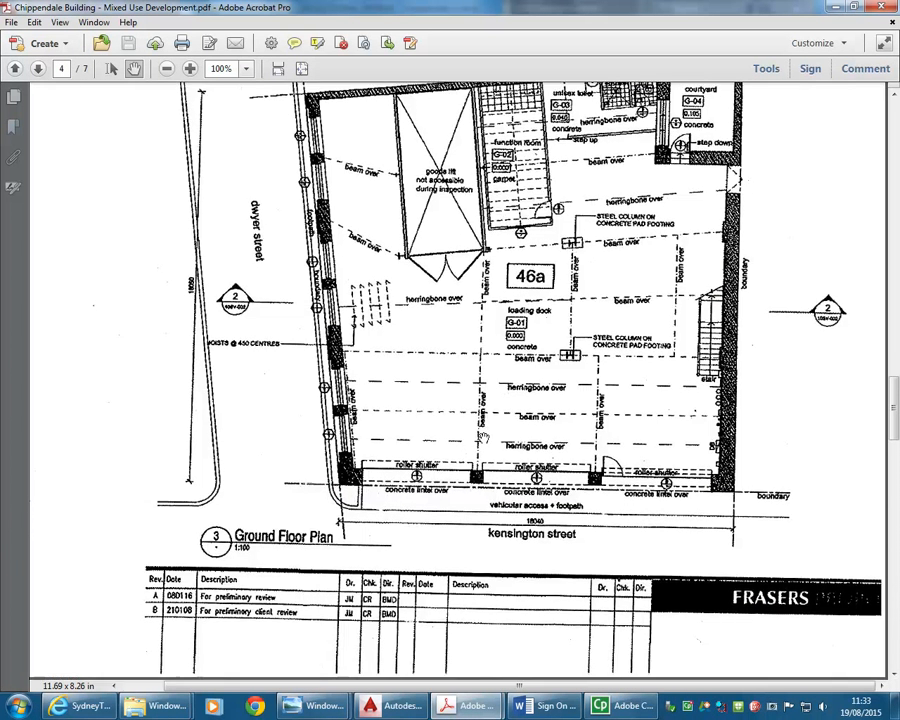
pyautogui.scroll(-5, 483, 440)
pyautogui.scroll(-5, 483, 437)
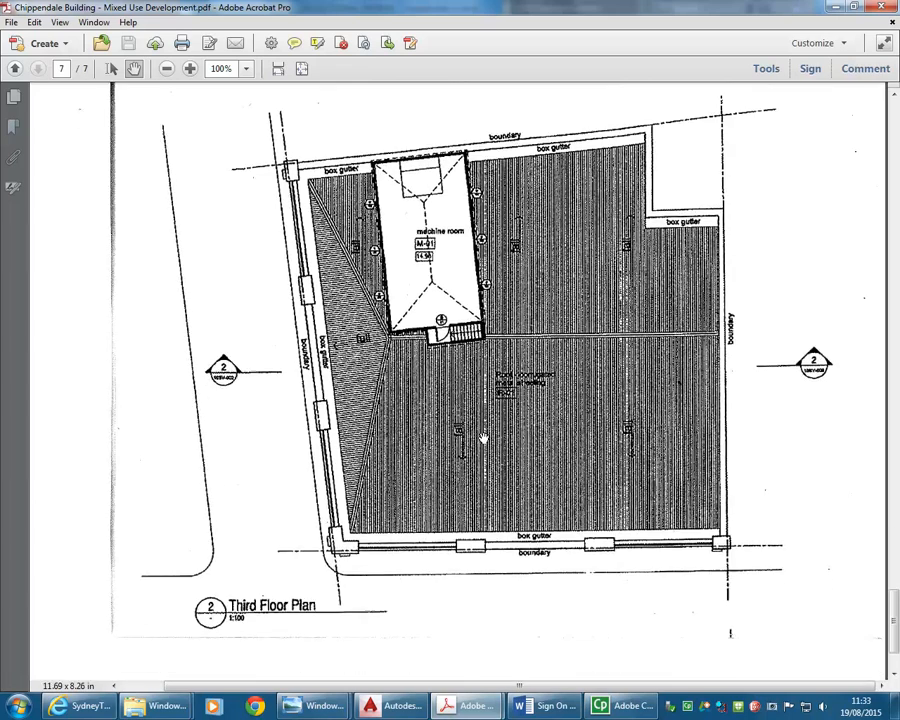
pyautogui.scroll(10, 483, 437)
pyautogui.scroll(9, 483, 437)
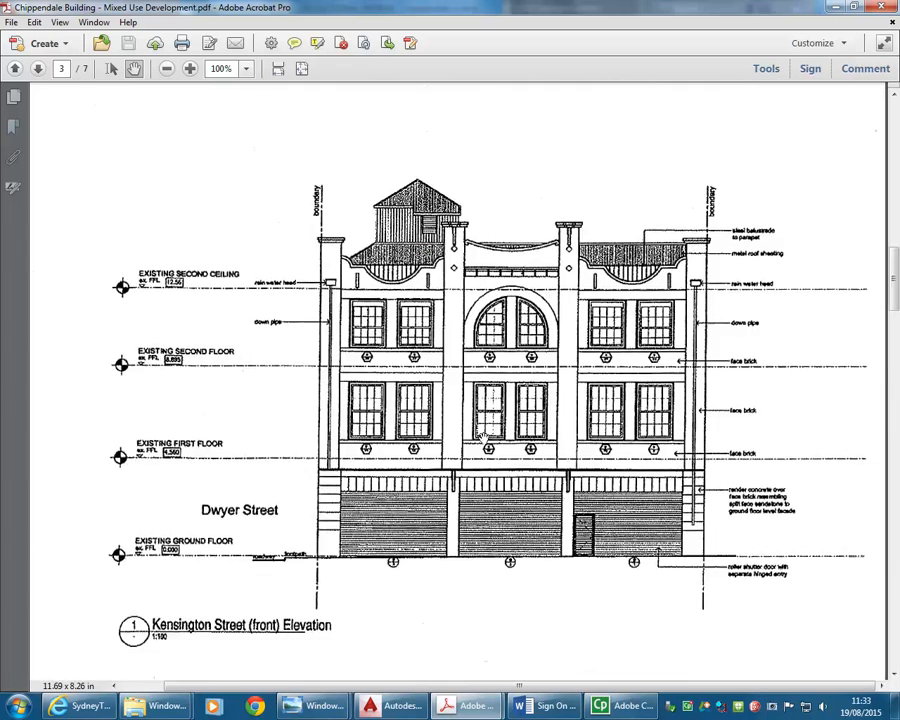
pyautogui.scroll(-3, 485, 437)
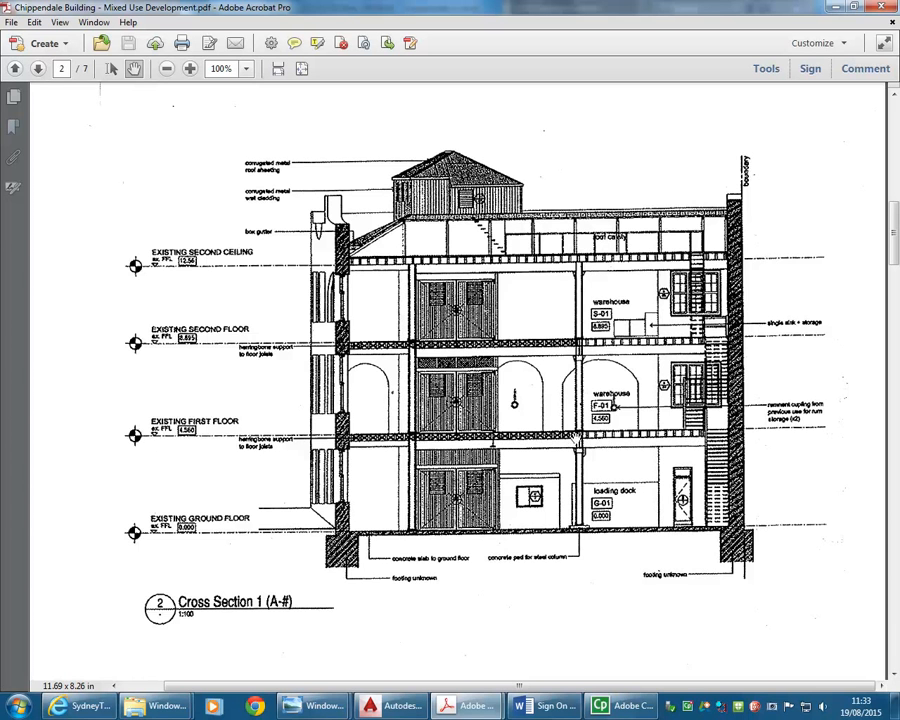
pyautogui.click(838, 7)
# Step: Add the line along the beams' underside to the selection and move both lines to the A-STRUCT-BEAM layer
pyautogui.scroll(-5, 569, 358)
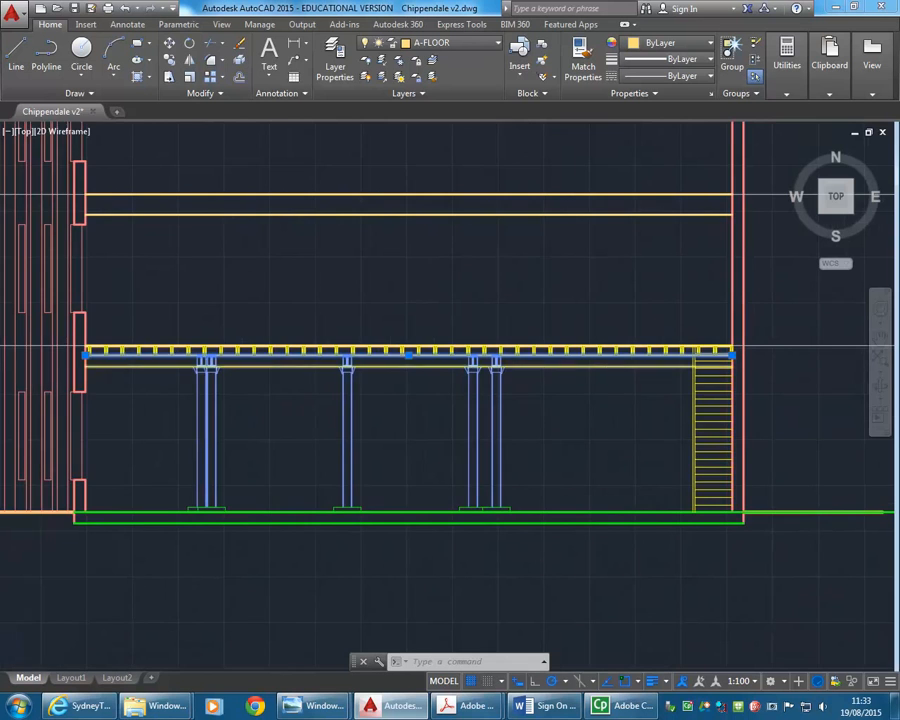
pyautogui.scroll(5, 583, 366)
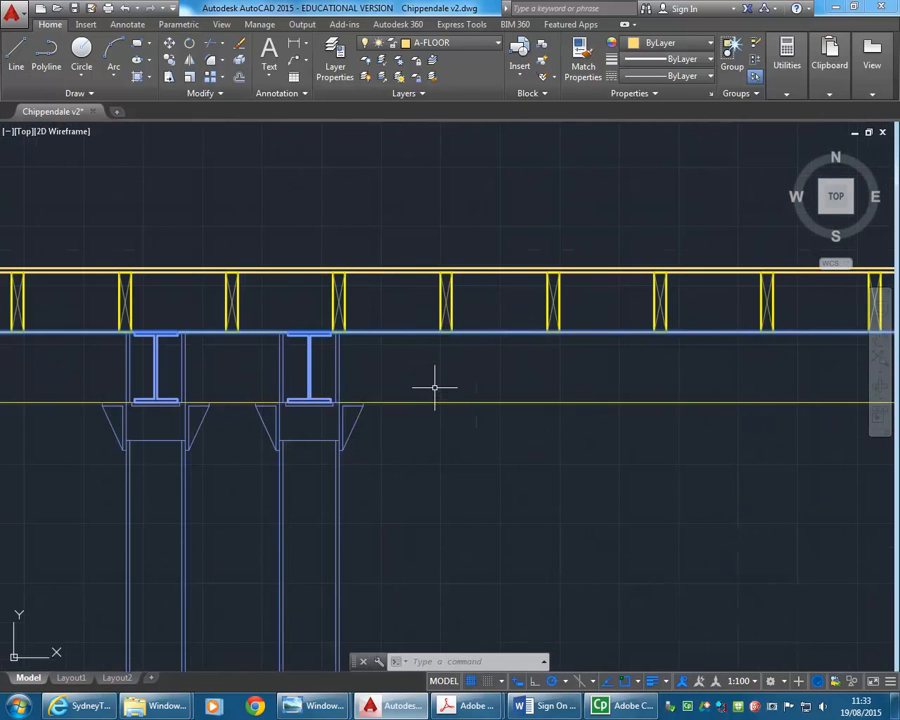
pyautogui.click(517, 383)
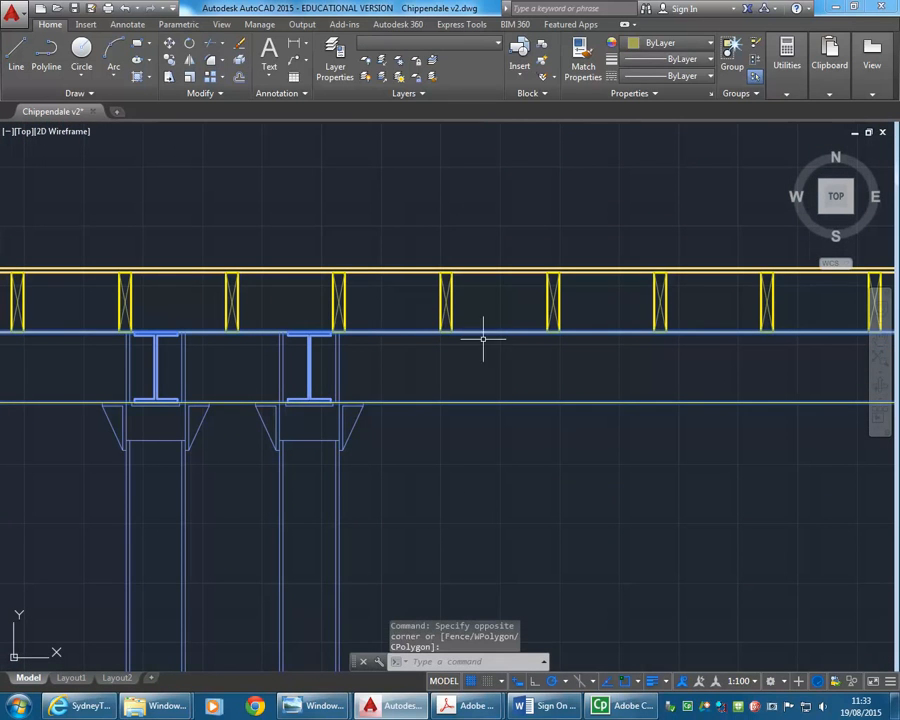
pyautogui.click(443, 47)
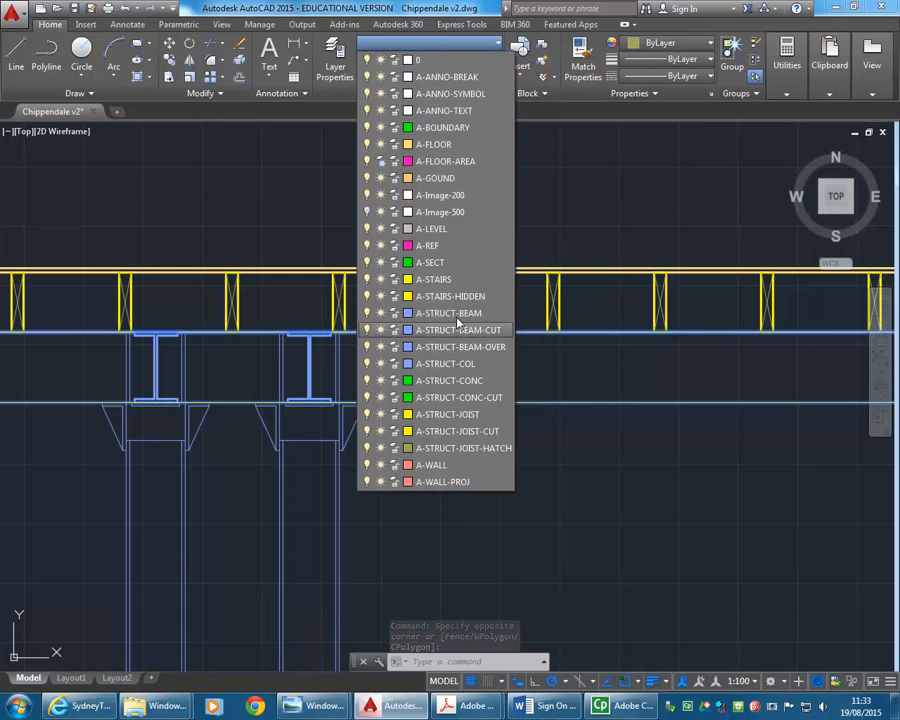
pyautogui.click(422, 313)
pyautogui.press('Escape')
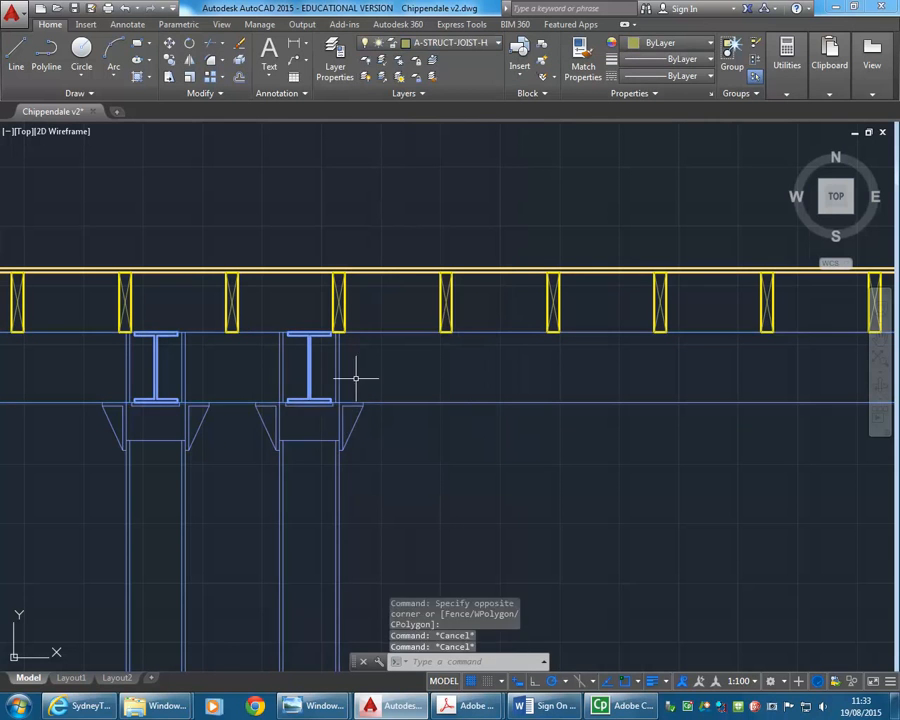
# Step: Offset the long beam's upper and lower edge lines 15 inward to draw its flange thicknesses
pyautogui.scroll(2, 355, 378)
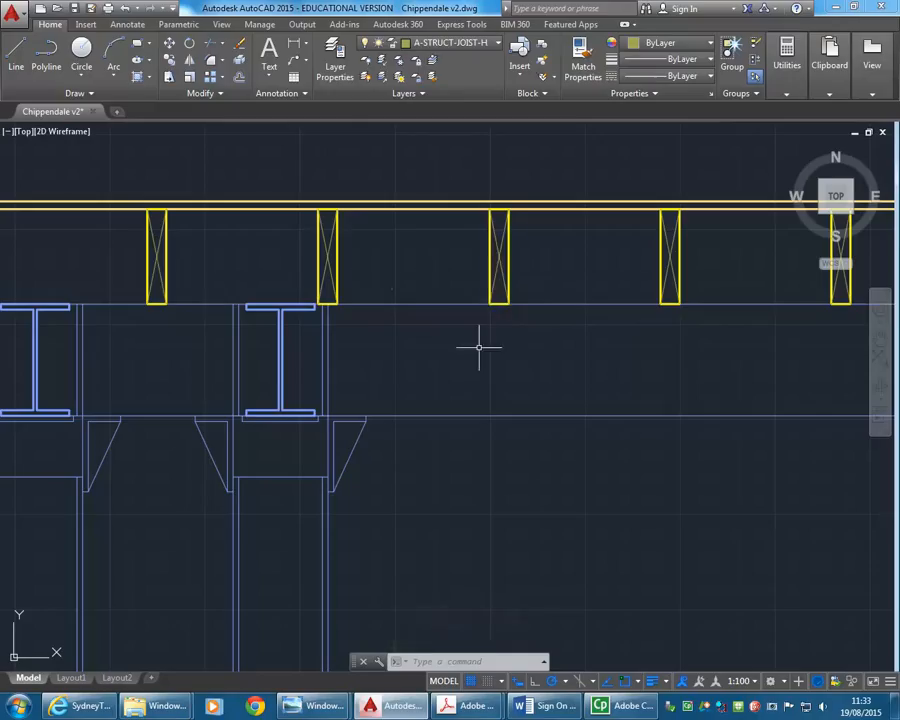
pyautogui.click(240, 77)
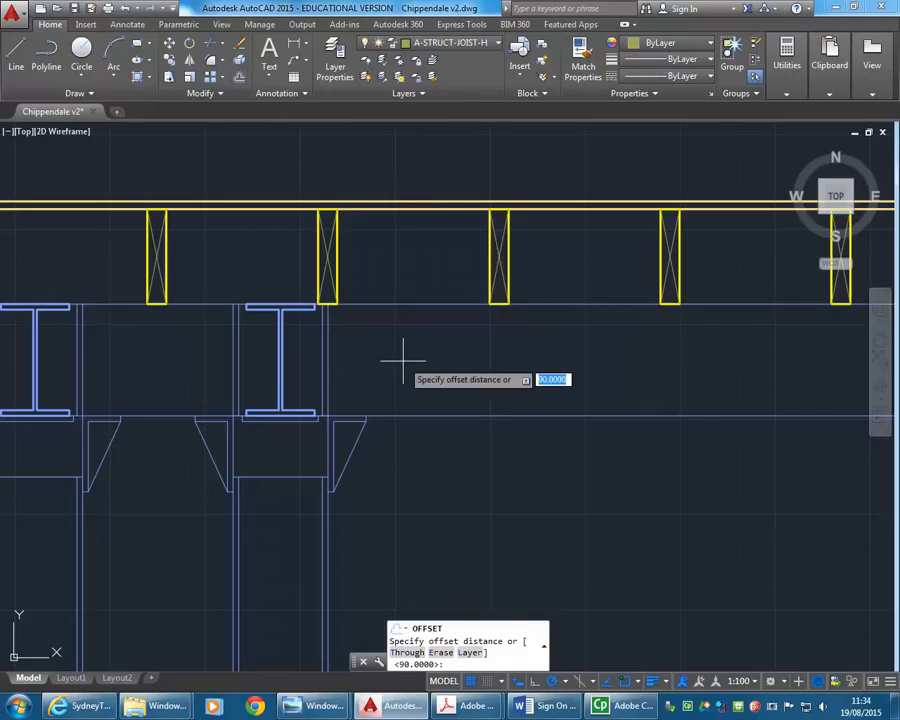
pyautogui.write('15')
pyautogui.press('Return')
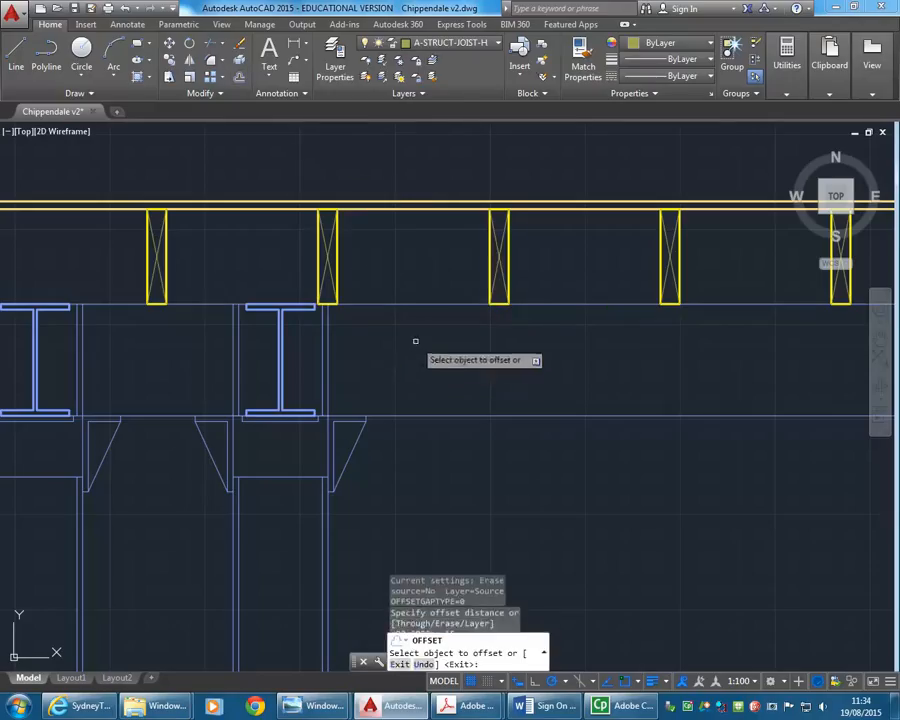
pyautogui.click(414, 305)
pyautogui.click(420, 361)
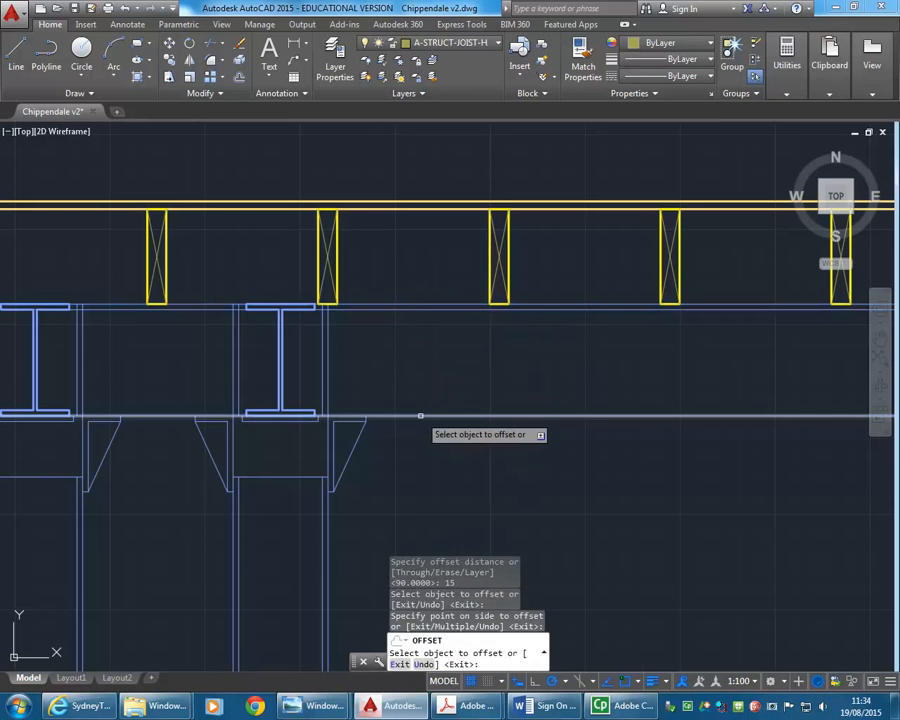
pyautogui.click(420, 415)
pyautogui.click(416, 357)
pyautogui.press('Return')
# Step: Using all objects as cutting edges, trim the long beam's inner flange lines out of the right-hand flange of the rightmost column
pyautogui.moveTo(178, 410); pyautogui.dragTo(207, 405, button='middle')
pyautogui.scroll(5, 221, 363)
pyautogui.scroll(-3, 220, 363)
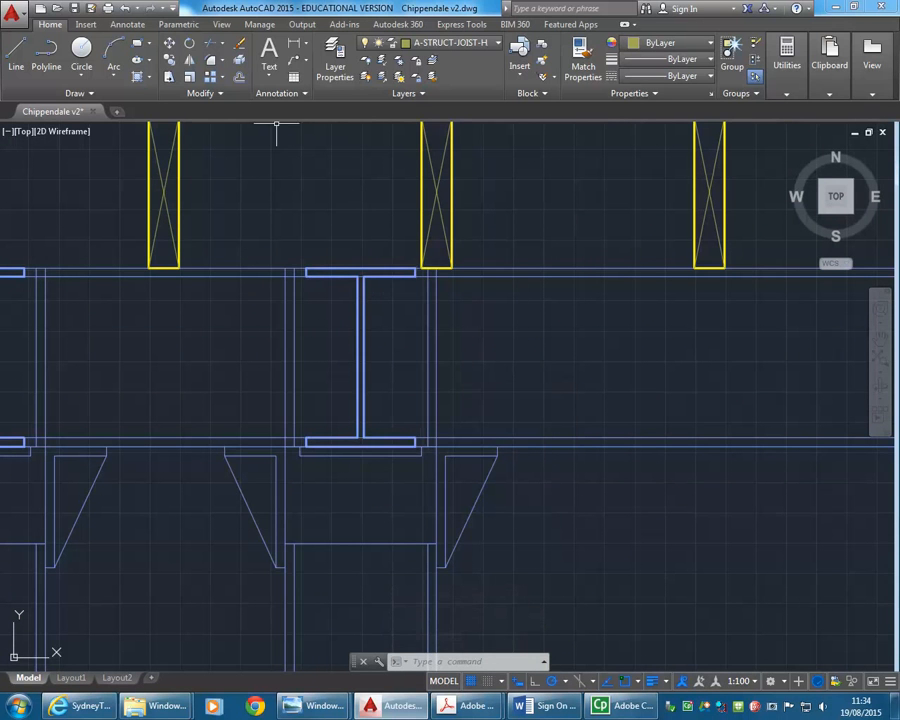
pyautogui.click(210, 46)
pyautogui.press('Return')
pyautogui.scroll(4, 438, 278)
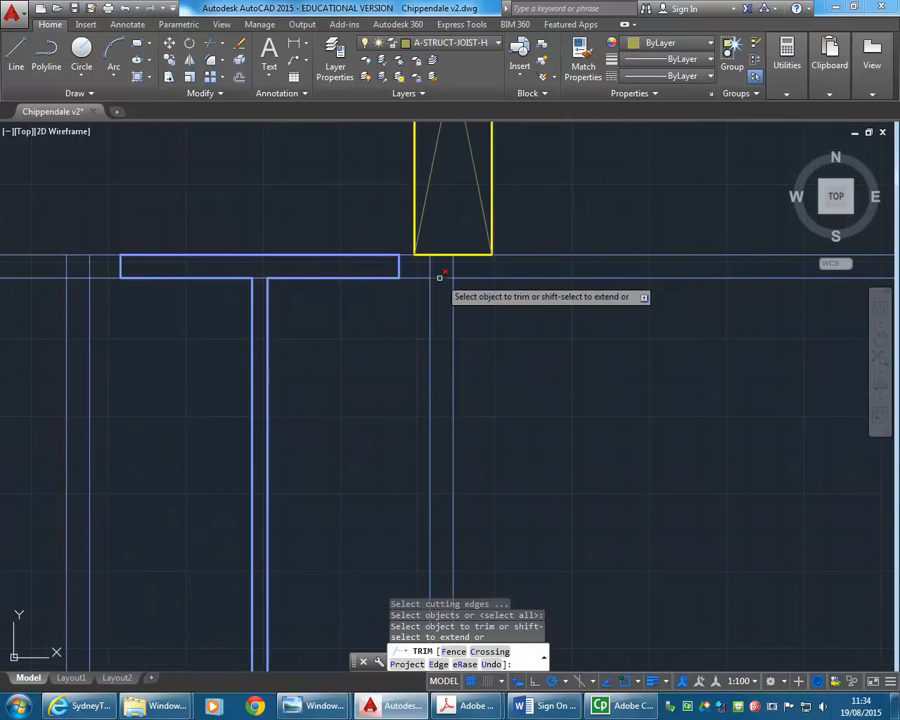
pyautogui.scroll(-4, 440, 206)
pyautogui.scroll(4, 434, 318)
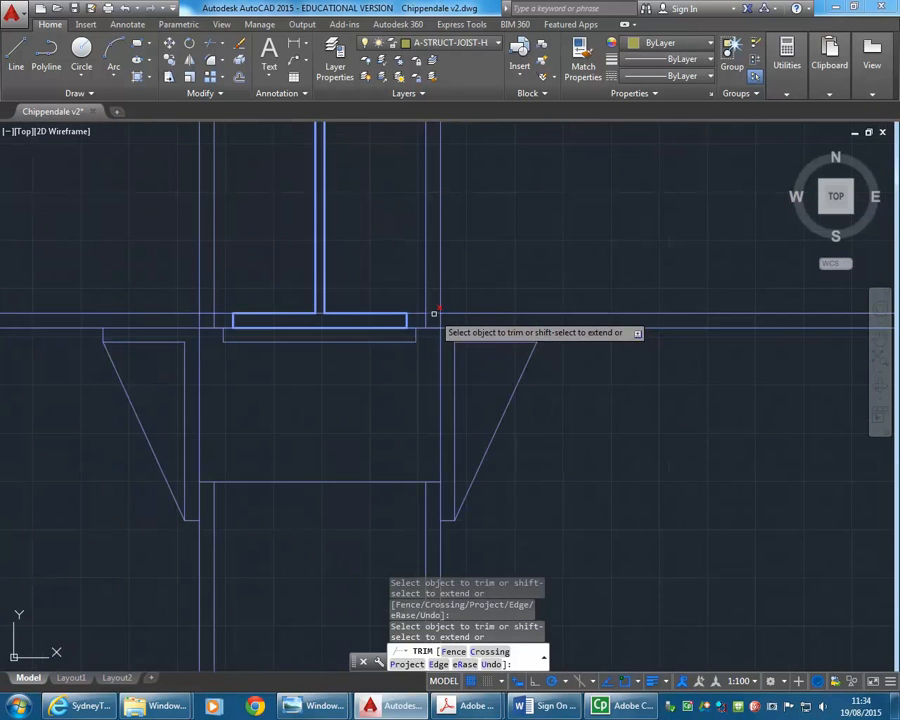
# Step: Trim the beam's inner flange lines out of the left-hand flange of the rightmost column
pyautogui.moveTo(278, 266); pyautogui.dragTo(330, 308, button='middle')
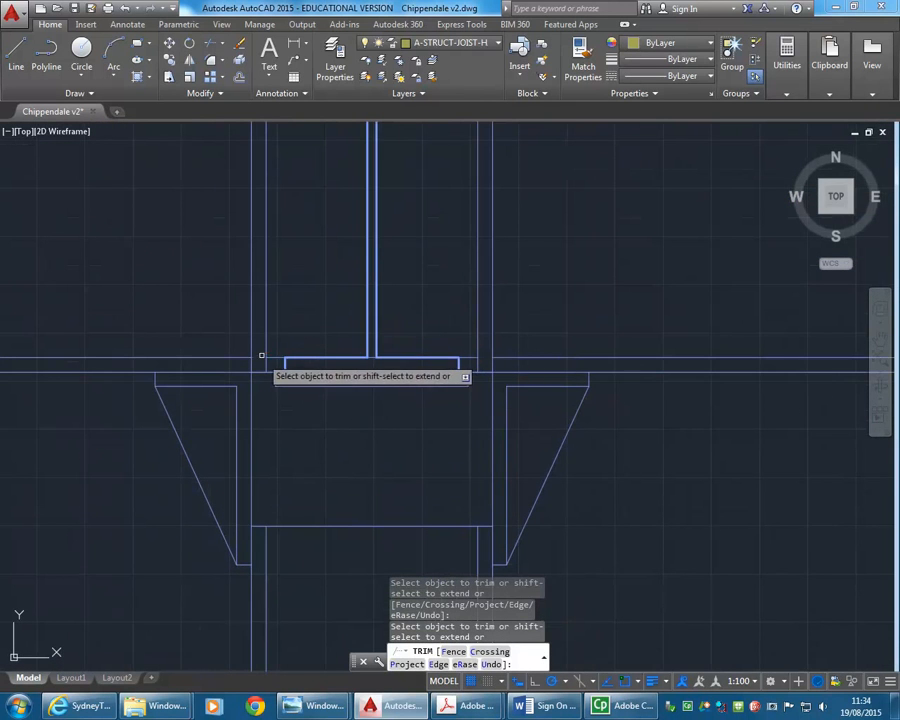
pyautogui.scroll(-2, 245, 258)
pyautogui.scroll(2, 277, 305)
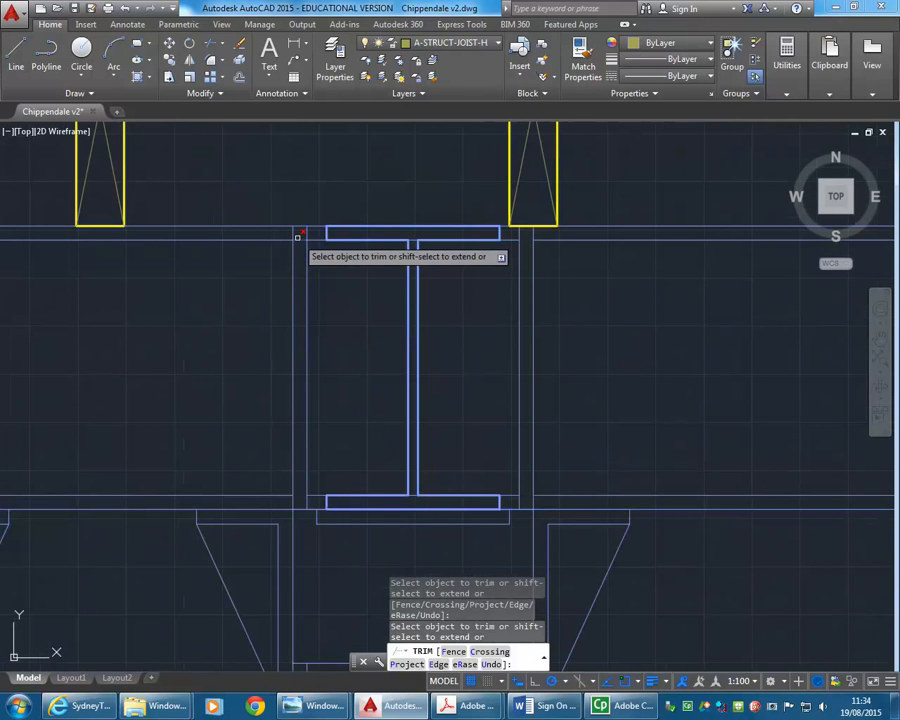
pyautogui.scroll(-2, 583, 283)
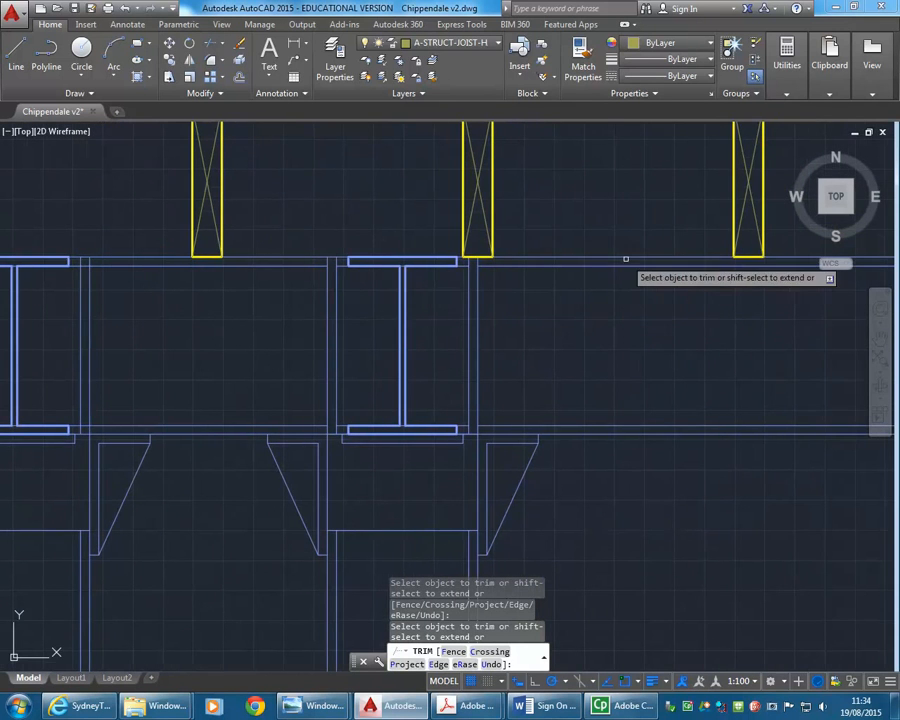
pyautogui.moveTo(630, 268); pyautogui.dragTo(498, 262, button='middle')
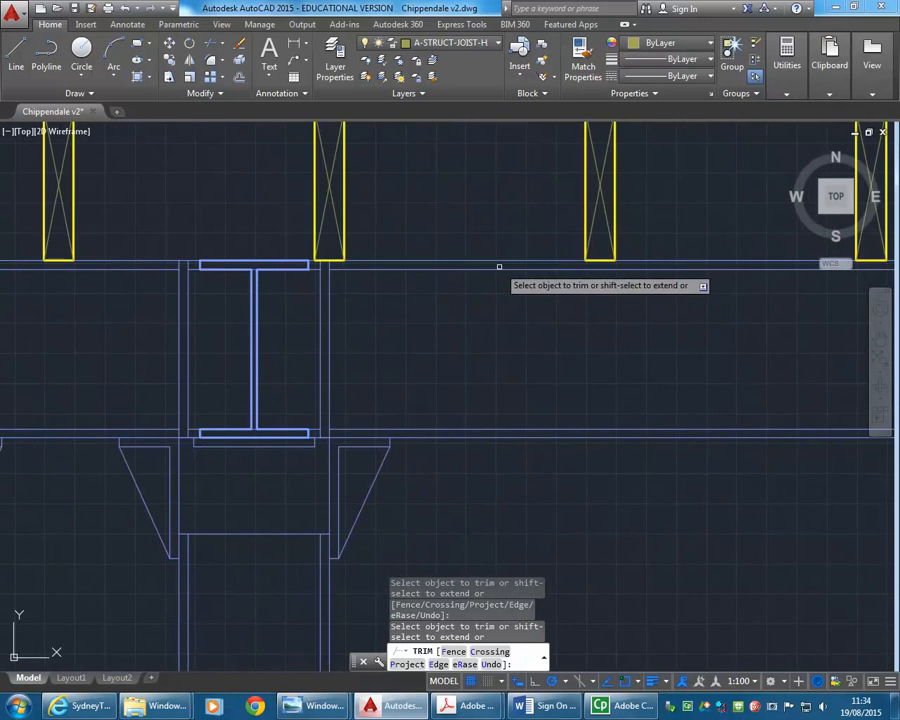
# Step: Trim the beam's inner flange lines out of both flanges of the second column from the right
pyautogui.click(159, 419)
pyautogui.moveTo(224, 402); pyautogui.dragTo(659, 401, button='middle')
pyautogui.scroll(2, 369, 421)
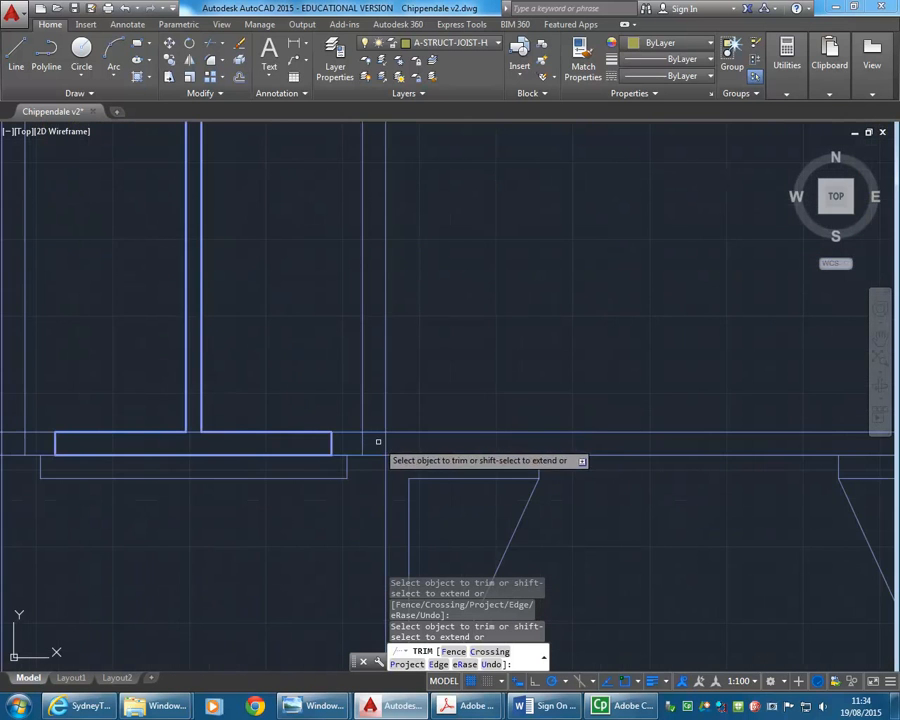
pyautogui.scroll(-2, 357, 424)
pyautogui.moveTo(408, 350); pyautogui.dragTo(359, 363, button='middle')
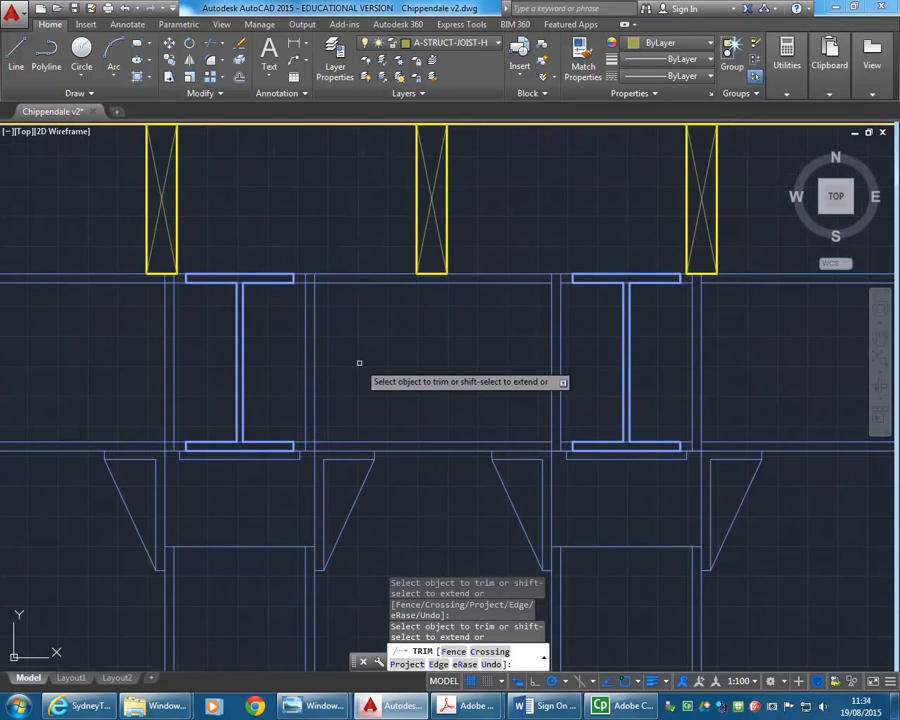
pyautogui.scroll(2, 311, 322)
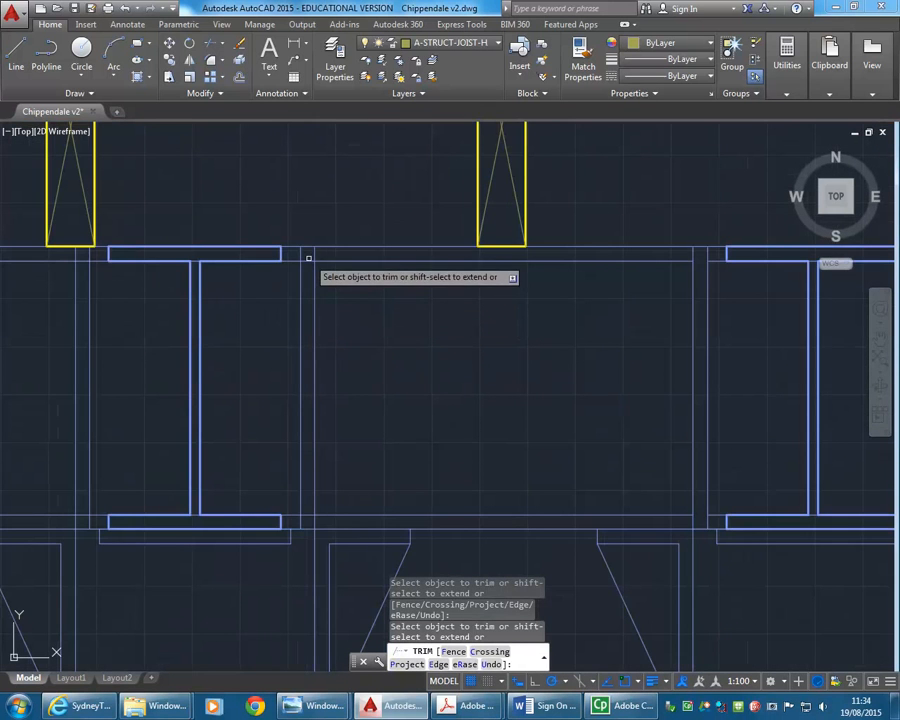
pyautogui.moveTo(100, 255); pyautogui.dragTo(188, 244, button='middle')
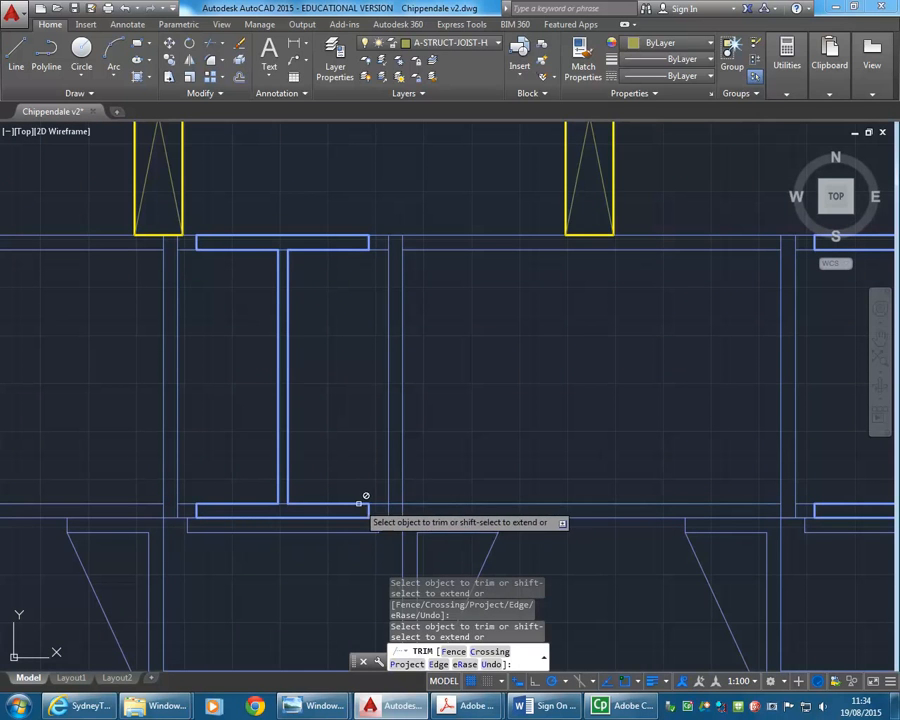
pyautogui.moveTo(178, 416); pyautogui.dragTo(302, 392, button='middle')
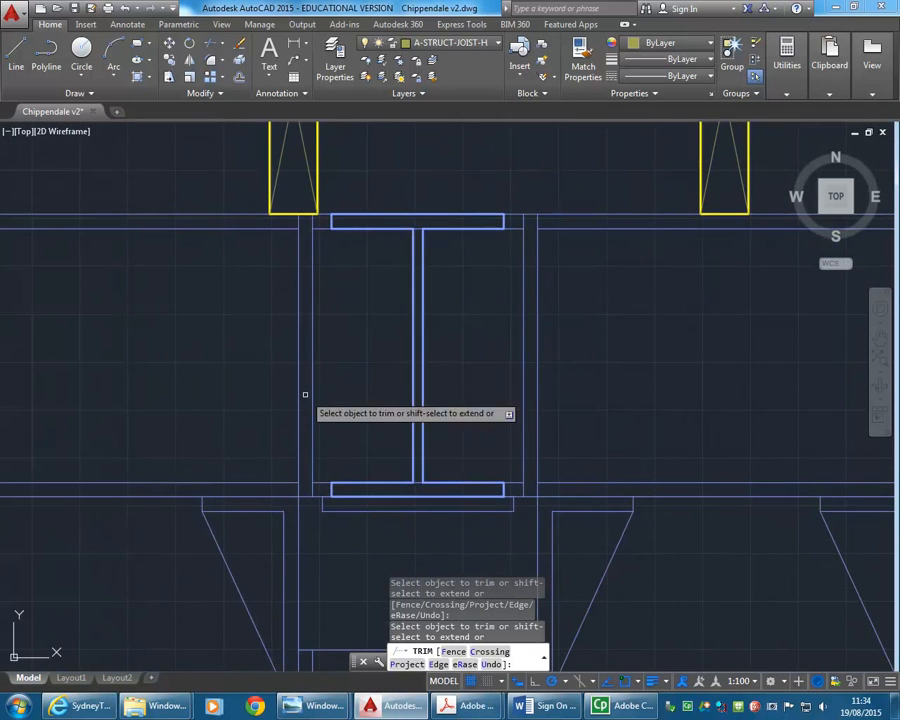
# Step: Trim the beam's upper and lower inner flange lines out of both flanges of the single middle column
pyautogui.moveTo(118, 406); pyautogui.dragTo(750, 413, button='middle')
pyautogui.moveTo(322, 365); pyautogui.dragTo(736, 365, button='middle')
pyautogui.scroll(-3, 276, 406)
pyautogui.moveTo(276, 406); pyautogui.dragTo(650, 364, button='middle')
pyautogui.moveTo(193, 386); pyautogui.dragTo(403, 396, button='middle')
pyautogui.scroll(6, 376, 366)
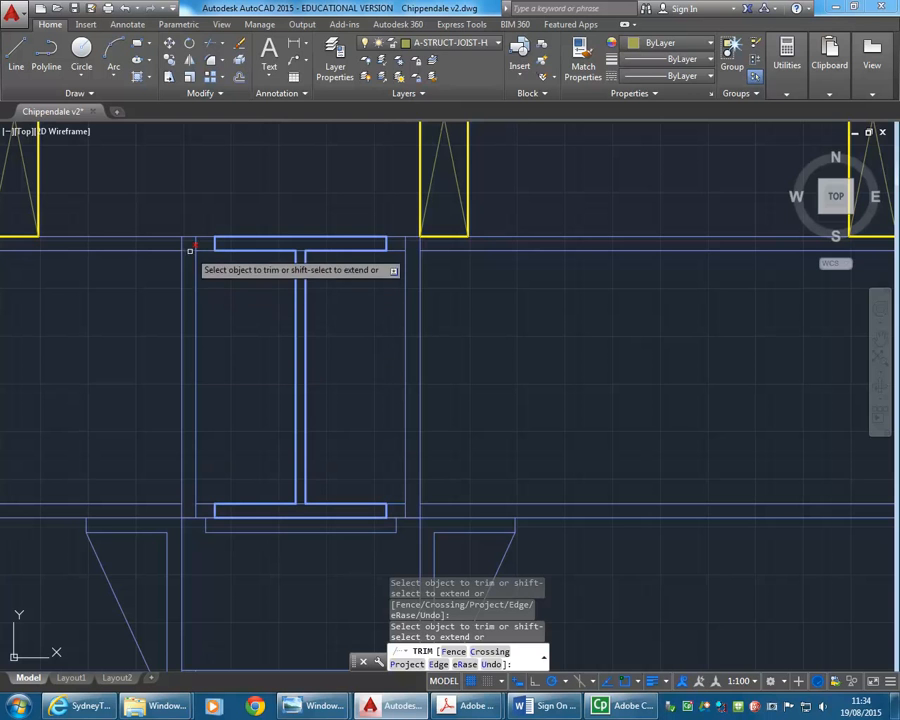
# Step: Trim the beam's inner flange lines out of the right-hand flange of the closely spaced left pair's right column
pyautogui.scroll(-1, 96, 354)
pyautogui.moveTo(106, 359); pyautogui.dragTo(515, 343, button='middle')
pyautogui.scroll(-2, 322, 383)
pyautogui.moveTo(336, 382); pyautogui.dragTo(470, 387, button='middle')
pyautogui.moveTo(278, 396); pyautogui.dragTo(560, 387, button='middle')
pyautogui.scroll(-5, 410, 382)
pyautogui.scroll(10, 404, 373)
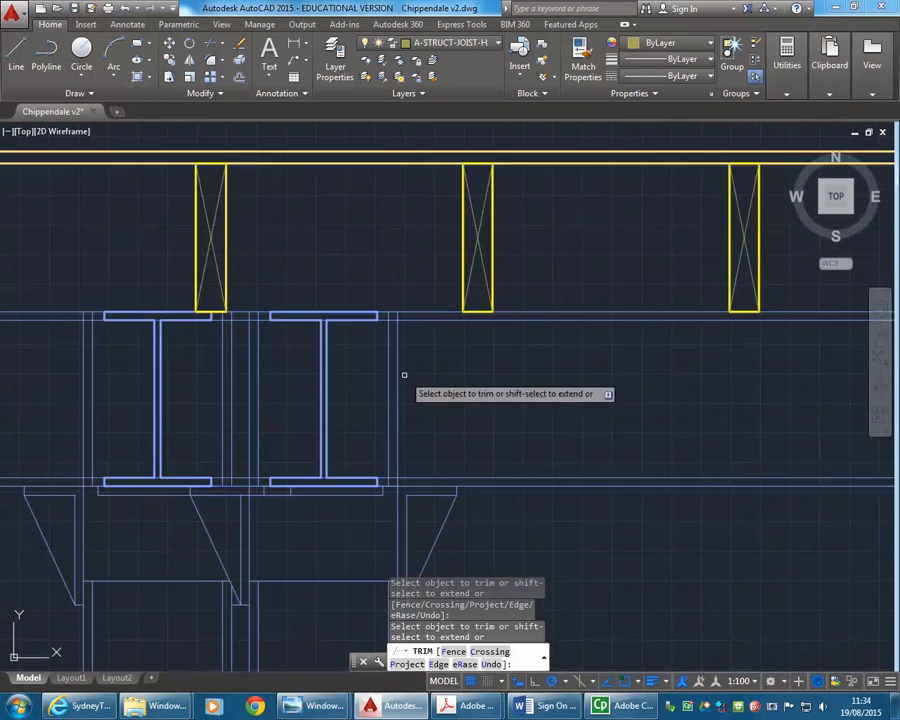
pyautogui.moveTo(352, 368); pyautogui.dragTo(333, 300, button='middle')
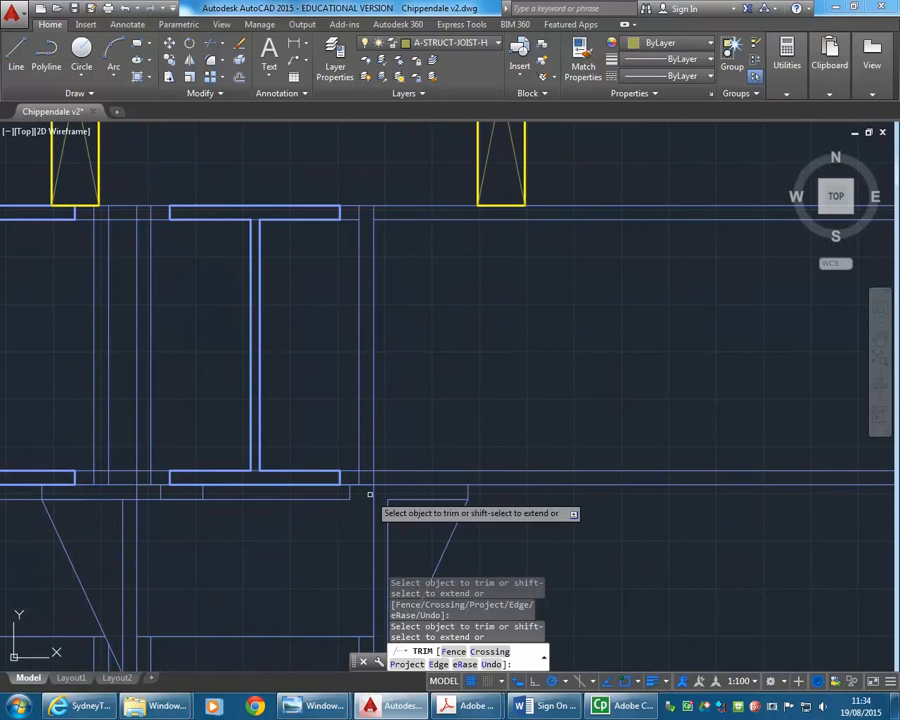
pyautogui.click(365, 465)
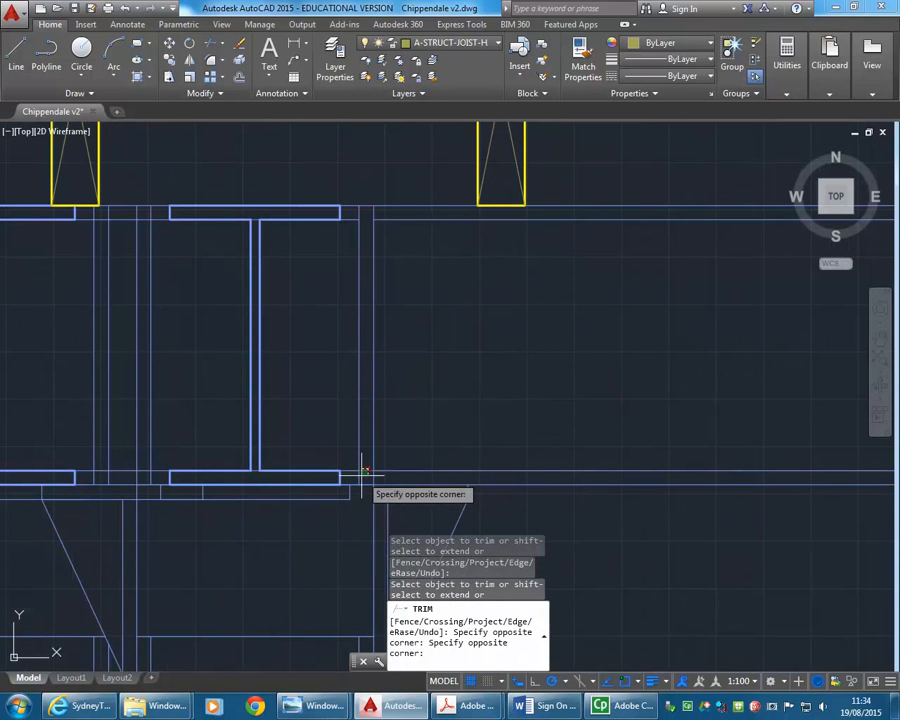
pyautogui.click(358, 471)
# Step: Trim the beam's inner flange lines out of the left column pair's remaining flanges and finish trimming
pyautogui.moveTo(220, 453); pyautogui.dragTo(318, 456, button='middle')
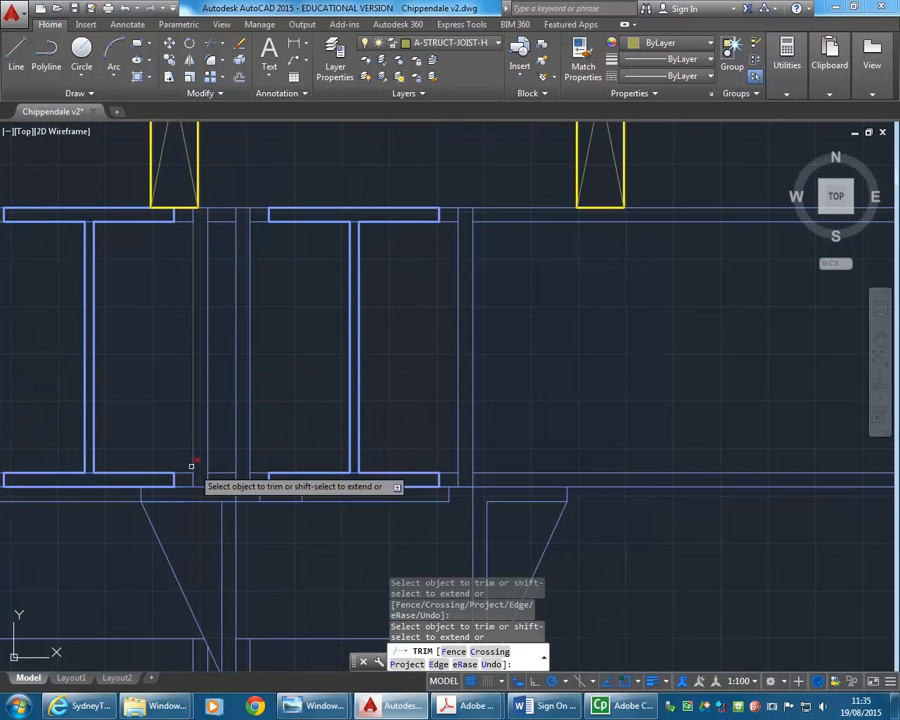
pyautogui.scroll(-1, 131, 428)
pyautogui.moveTo(138, 428); pyautogui.dragTo(231, 402, button='middle')
pyautogui.moveTo(102, 387)
pyautogui.mouseDown(button='middle')
pyautogui.moveTo(142, 406)
pyautogui.moveTo(273, 413)
pyautogui.mouseUp(button='middle')
pyautogui.scroll(1, 158, 406)
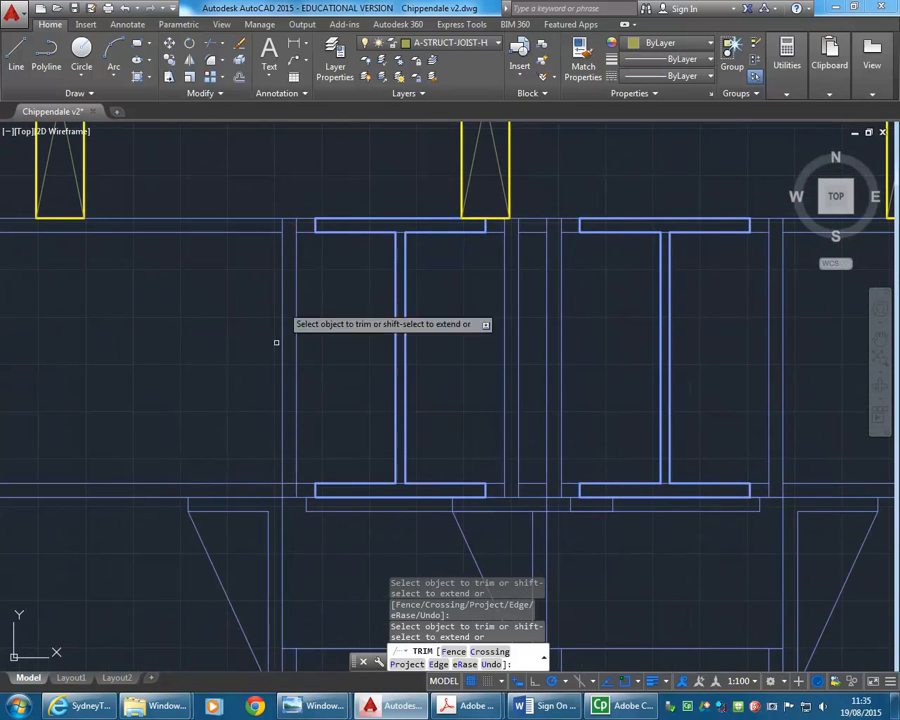
pyautogui.scroll(-4, 243, 440)
pyautogui.scroll(-1, 350, 437)
pyautogui.moveTo(350, 437); pyautogui.dragTo(265, 356, button='middle')
pyautogui.scroll(2, 171, 346)
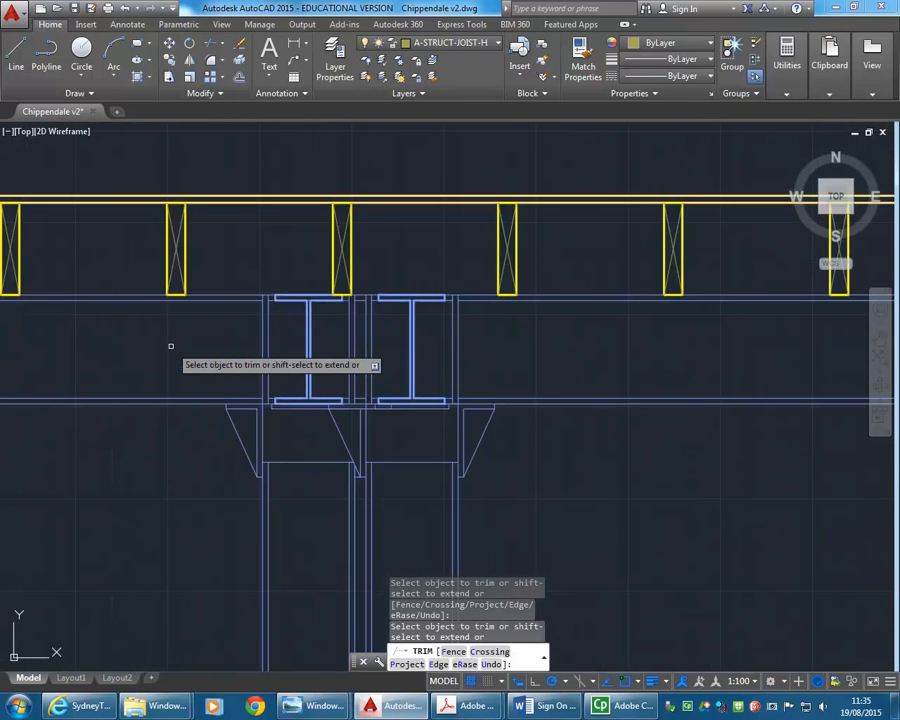
pyautogui.scroll(-8, 170, 346)
pyautogui.moveTo(368, 340); pyautogui.dragTo(255, 368, button='middle')
pyautogui.moveTo(453, 367); pyautogui.dragTo(328, 384, button='middle')
pyautogui.scroll(1, 480, 334)
pyautogui.scroll(2, 480, 334)
pyautogui.rightClick(369, 222)
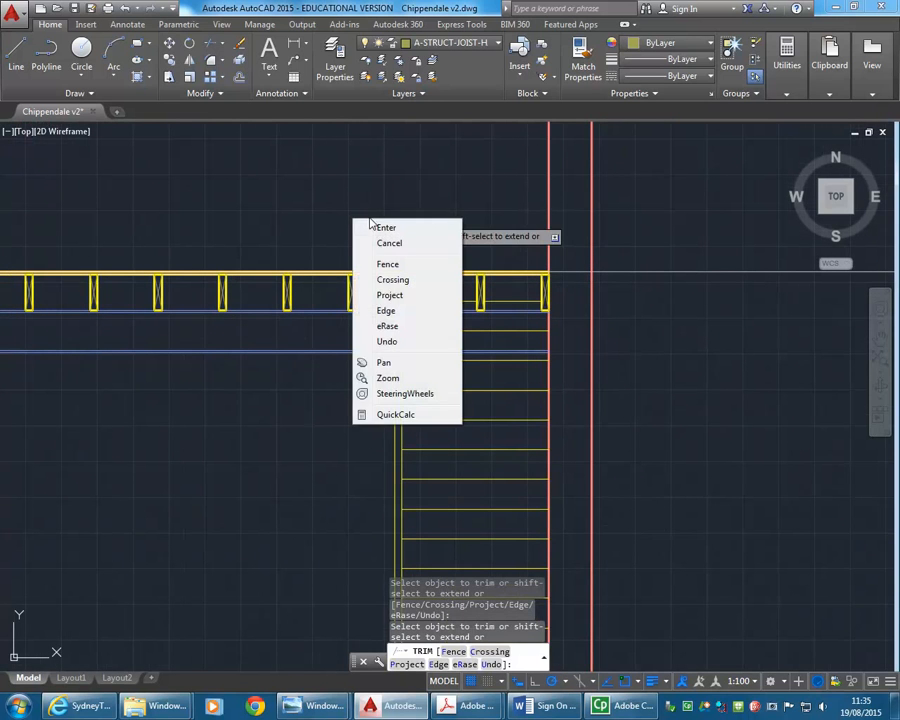
pyautogui.click(372, 227)
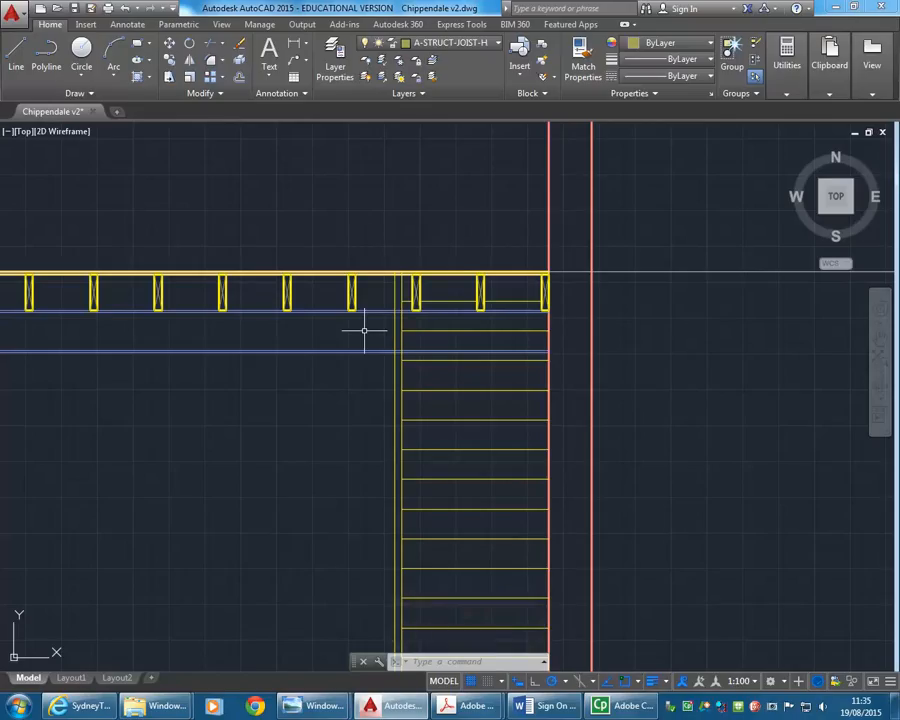
# Step: Examine the whole section and the area where the stair meets the first-floor structure
pyautogui.scroll(-3, 370, 336)
pyautogui.moveTo(323, 388)
pyautogui.mouseDown(button='middle')
pyautogui.moveTo(424, 378)
pyautogui.moveTo(428, 447)
pyautogui.mouseUp(button='middle')
pyautogui.scroll(2, 440, 448)
pyautogui.scroll(-3, 473, 454)
pyautogui.scroll(1, 510, 437)
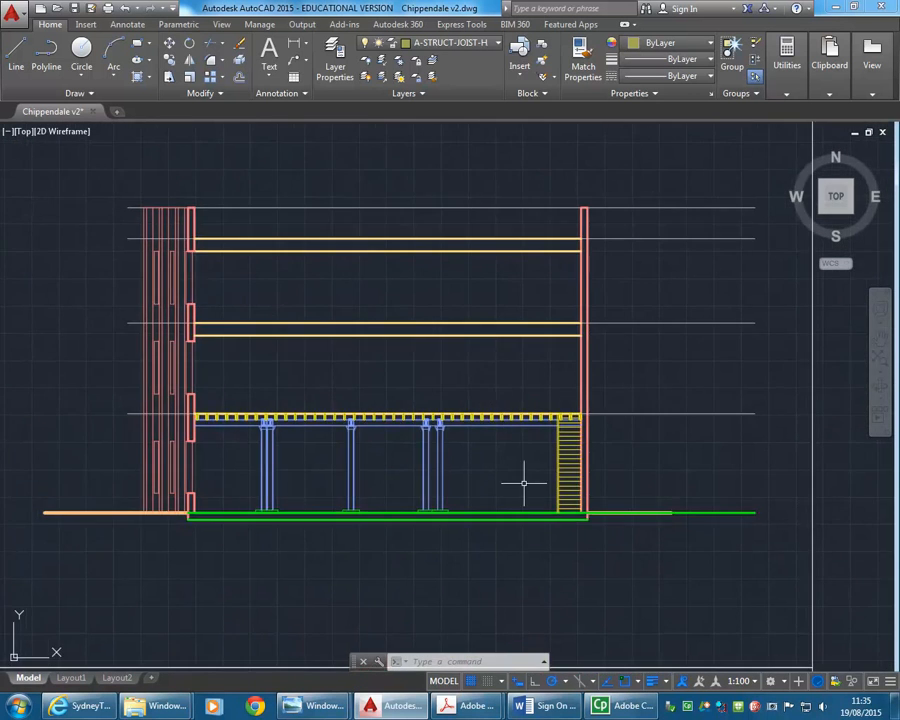
pyautogui.scroll(2, 566, 451)
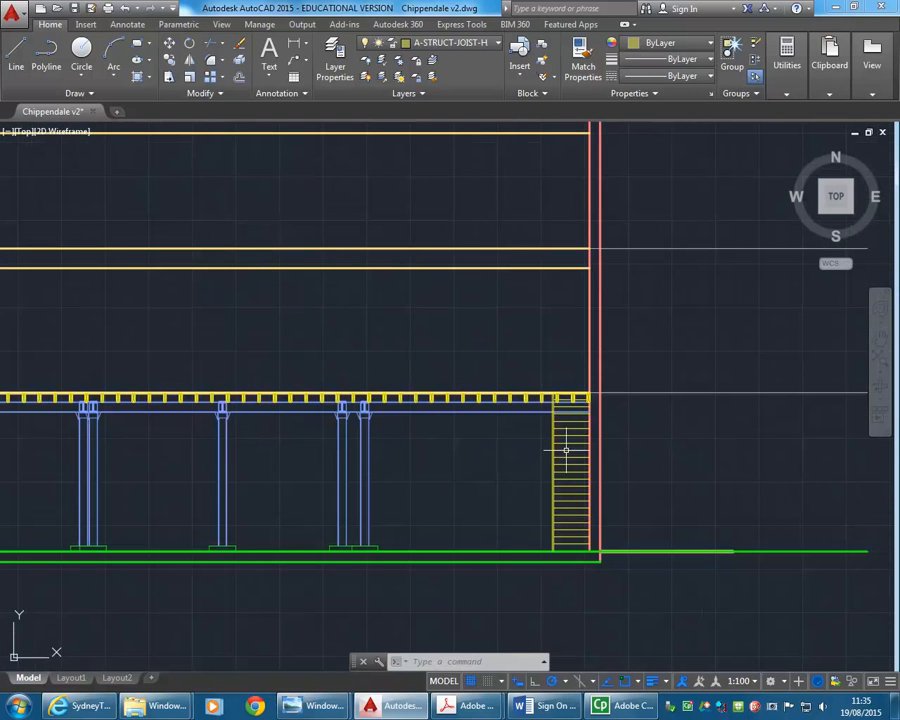
pyautogui.scroll(4, 549, 378)
pyautogui.scroll(-6, 305, 440)
pyautogui.moveTo(307, 442); pyautogui.dragTo(525, 390, button='middle')
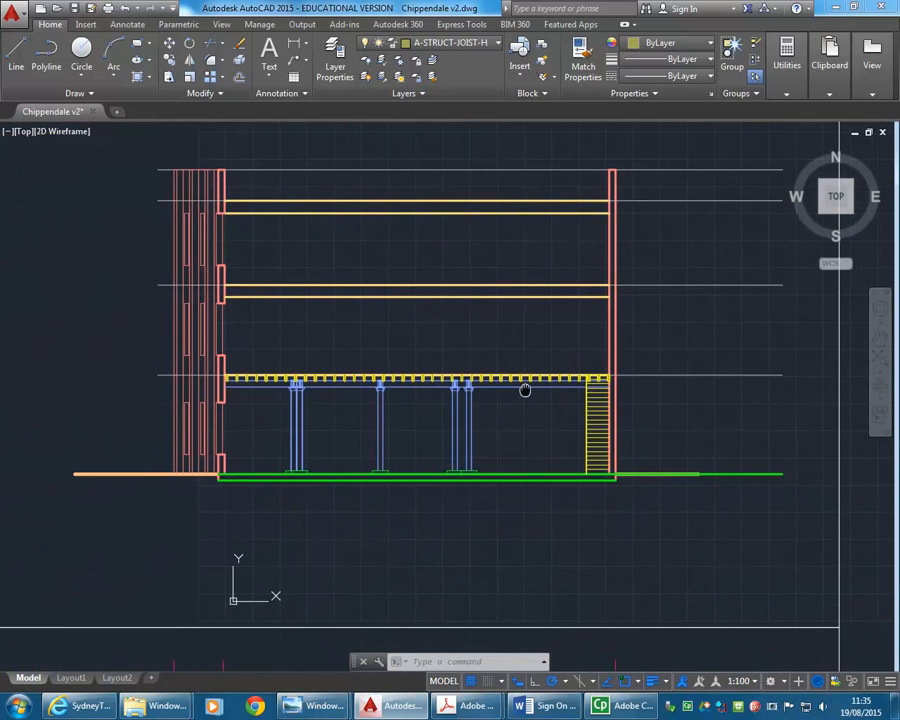
pyautogui.moveTo(267, 404); pyautogui.dragTo(252, 408, button='middle')
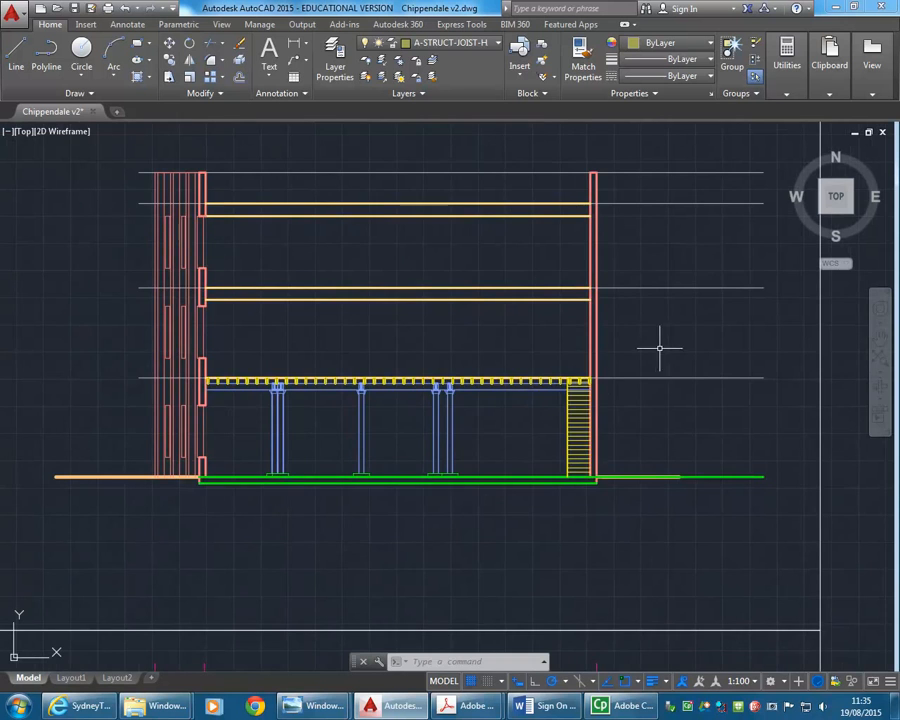
# Step: Trim the stair's two vertical side lines between the long beam's upper and lower outer edges
pyautogui.scroll(3, 569, 376)
pyautogui.scroll(4, 462, 482)
pyautogui.moveTo(466, 476)
pyautogui.mouseDown(button='middle')
pyautogui.moveTo(399, 362)
pyautogui.moveTo(351, 332)
pyautogui.mouseUp(button='middle')
pyautogui.scroll(2, 396, 432)
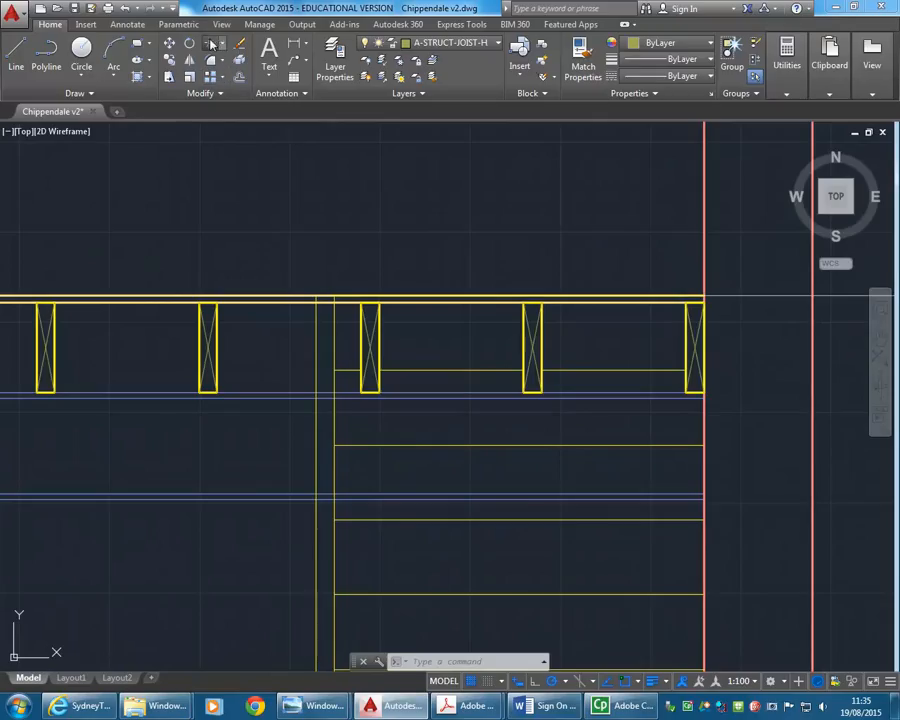
pyautogui.click(211, 44)
pyautogui.click(398, 497)
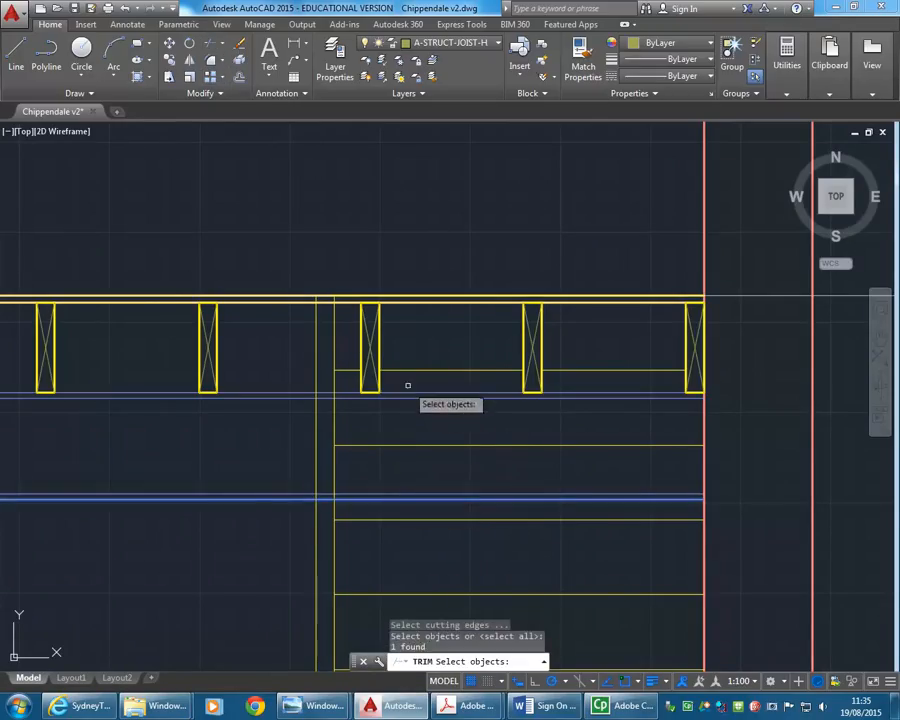
pyautogui.click(406, 392)
pyautogui.press('Return')
pyautogui.click(365, 418)
pyautogui.click(294, 440)
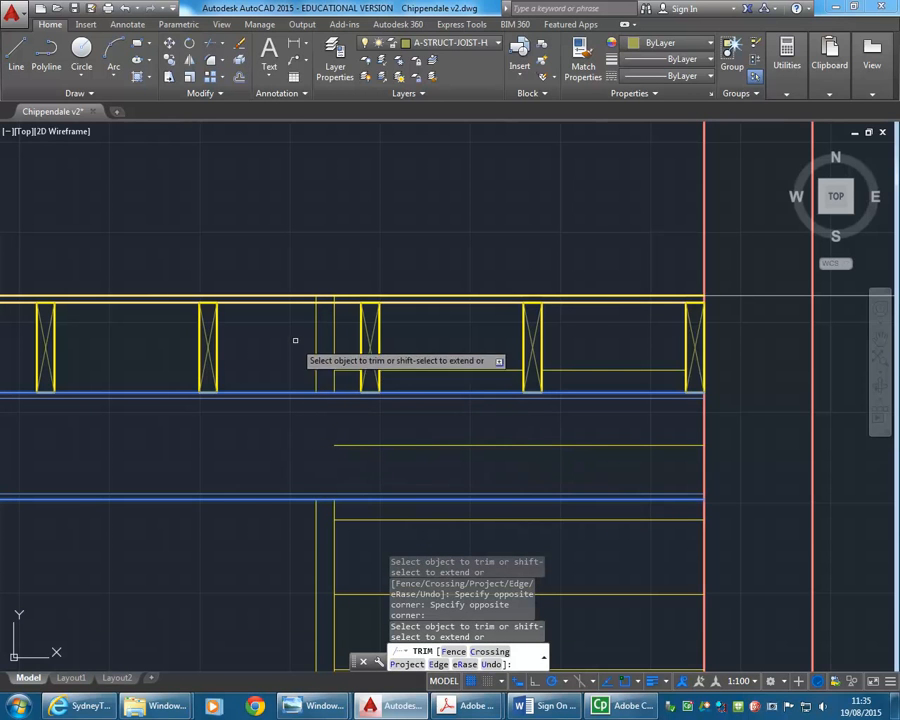
pyautogui.scroll(2, 300, 305)
pyautogui.rightClick(300, 303)
pyautogui.click(315, 312)
# Step: Trim the stair's two vertical side lines above the floor's underside line and finish trimming
pyautogui.rightClick(305, 313)
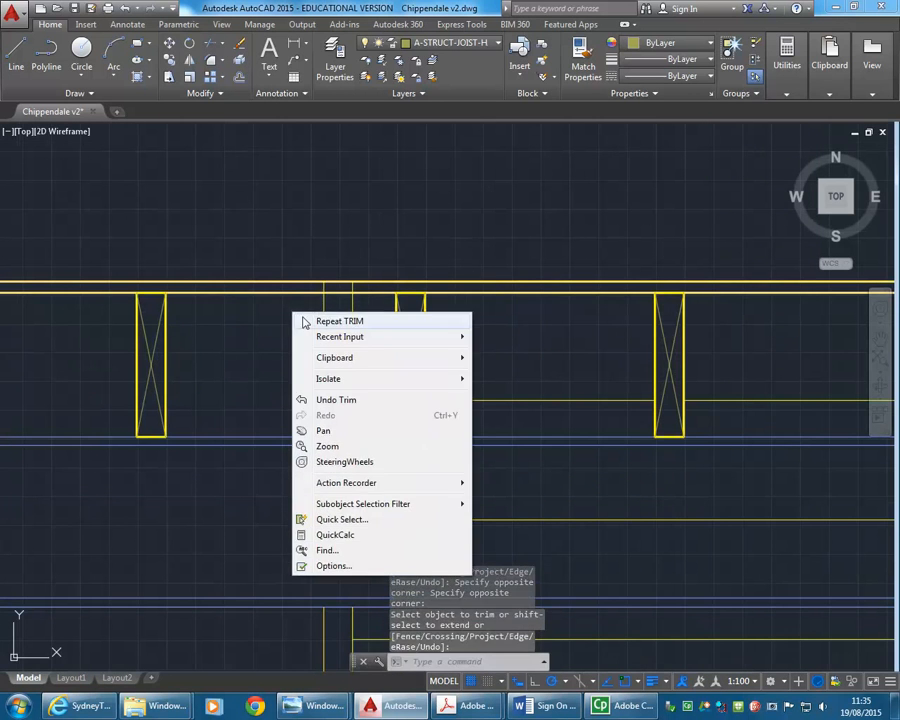
pyautogui.click(320, 318)
pyautogui.click(318, 291)
pyautogui.press('Return')
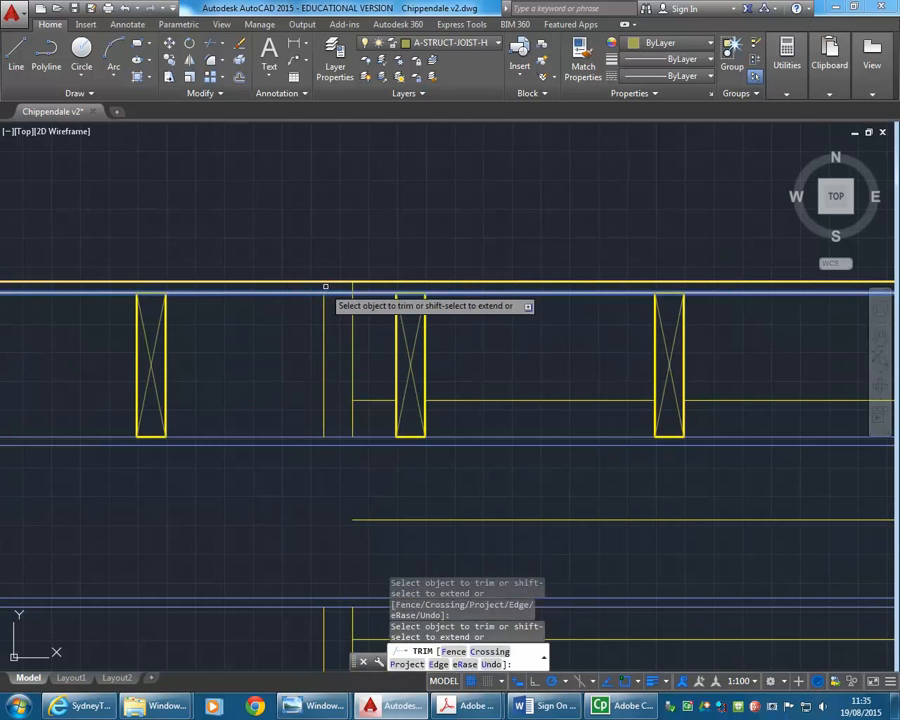
pyautogui.scroll(-3, 350, 300)
pyautogui.rightClick(394, 314)
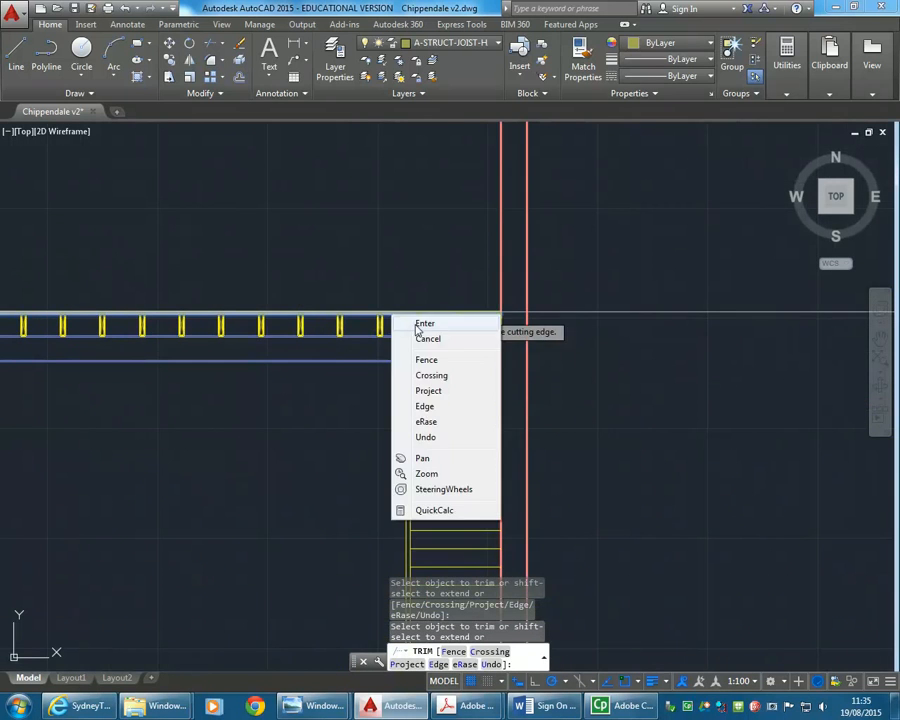
pyautogui.click(412, 320)
# Step: Delete the stair tread line lying between the long beam's upper and lower flanges
pyautogui.scroll(3, 376, 320)
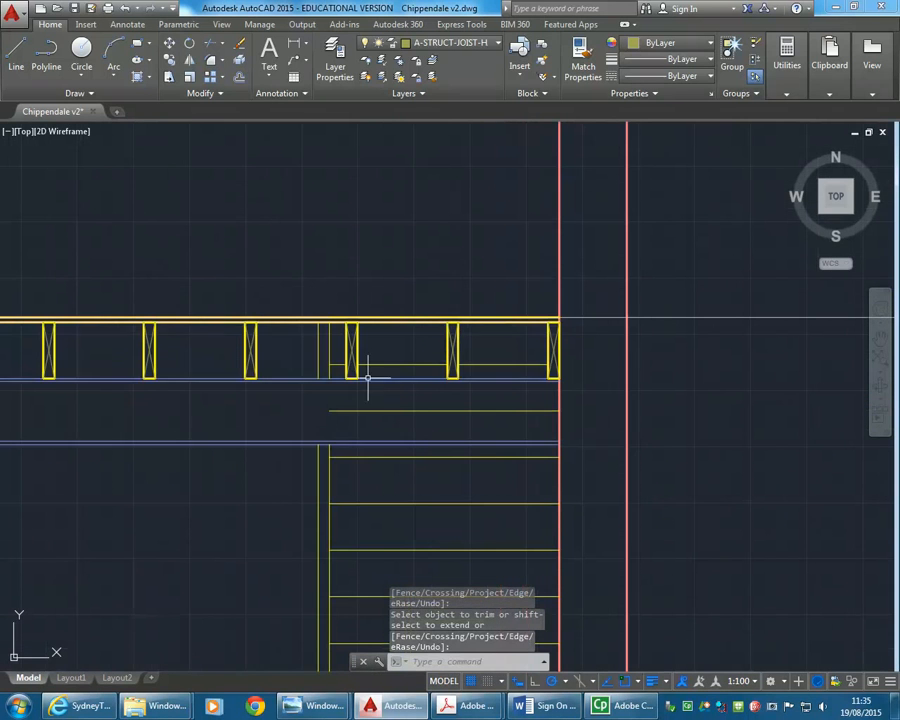
pyautogui.click(434, 406)
pyautogui.click(346, 420)
pyautogui.press('Delete')
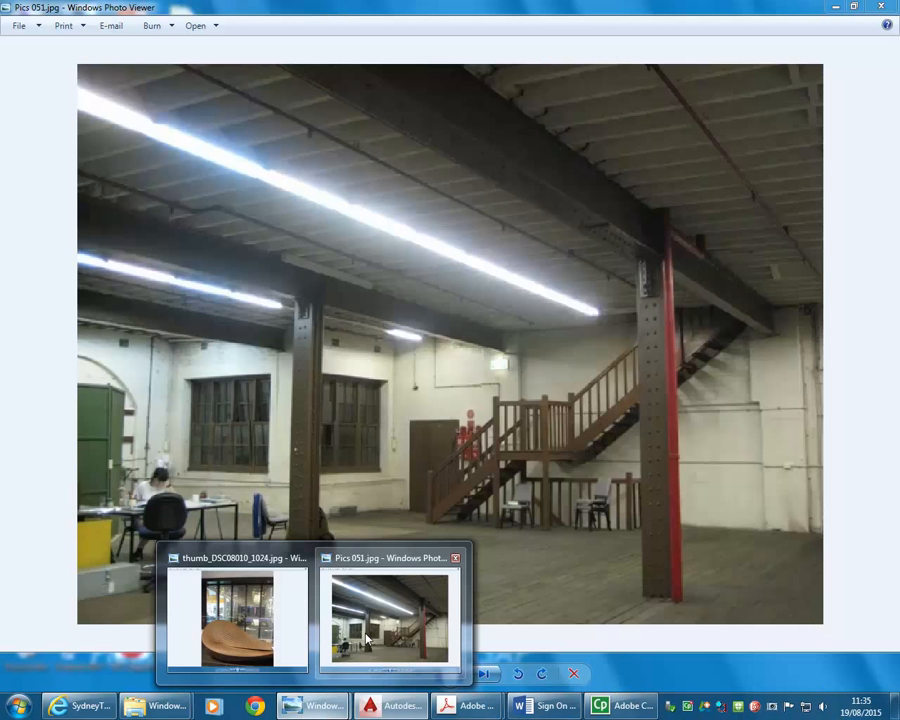
# Step: Examine photo Pics 051.jpg in Windows Photo Viewer, return to AutoCAD and inspect the beam's end at the left wall
pyautogui.click(366, 638)
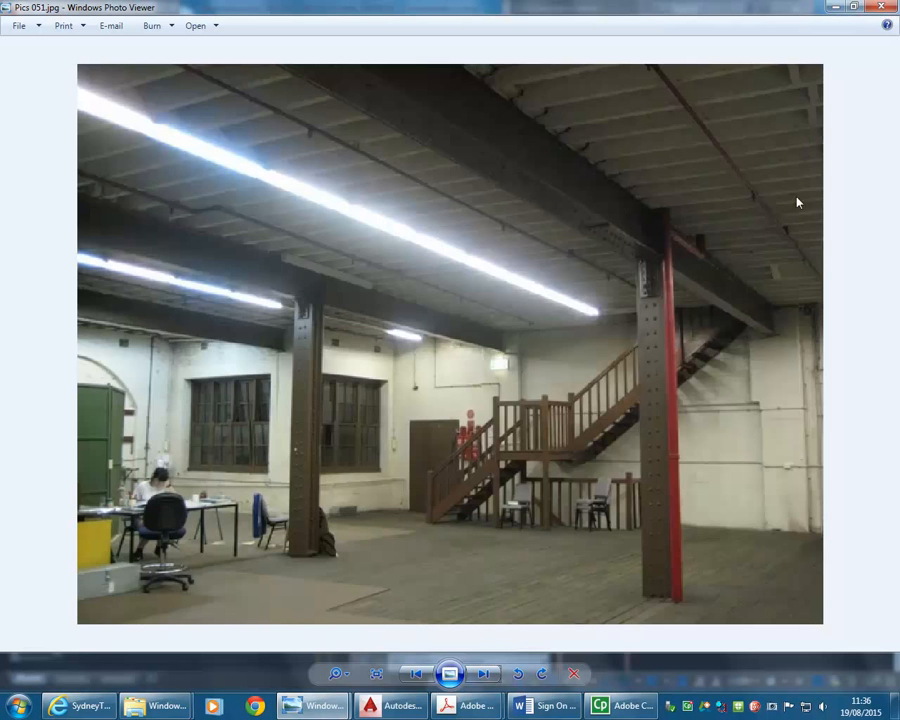
pyautogui.click(833, 8)
pyautogui.scroll(-3, 400, 320)
pyautogui.moveTo(400, 320)
pyautogui.mouseDown(button='middle')
pyautogui.moveTo(488, 310)
pyautogui.moveTo(801, 321)
pyautogui.mouseUp(button='middle')
pyautogui.moveTo(261, 375); pyautogui.dragTo(668, 346, button='middle')
pyautogui.scroll(1, 366, 358)
pyautogui.moveTo(323, 297); pyautogui.dragTo(351, 368, button='middle')
pyautogui.scroll(2, 272, 320)
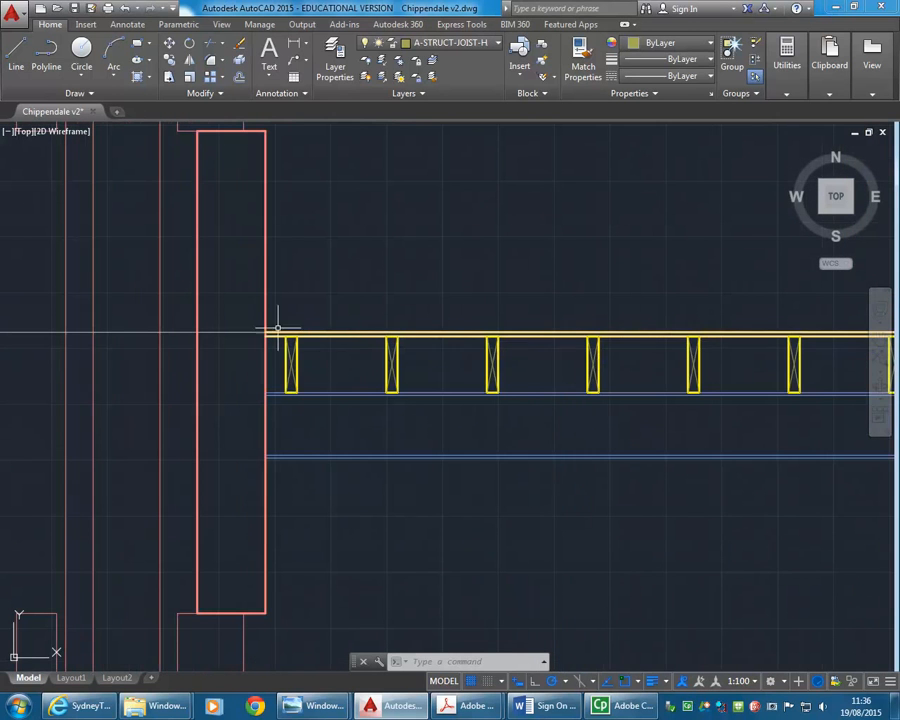
# Step: Switch to Acrobat, examine Cross Section 1 of the Chippendale Building PDF for the floor joist strutting, and return to AutoCAD
pyautogui.scroll(-5, 365, 356)
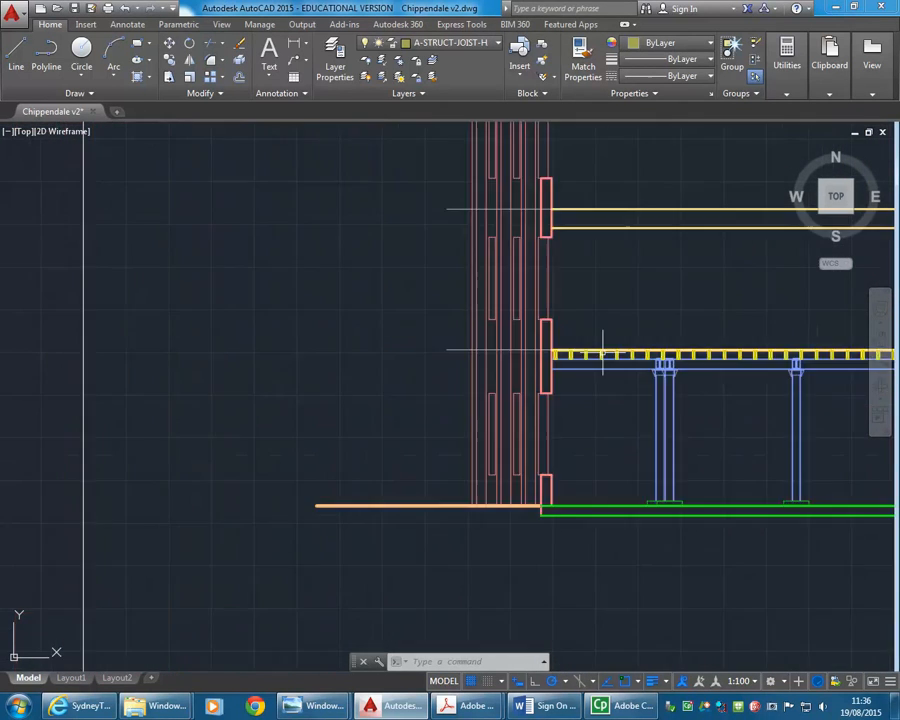
pyautogui.moveTo(536, 376); pyautogui.dragTo(397, 385, button='middle')
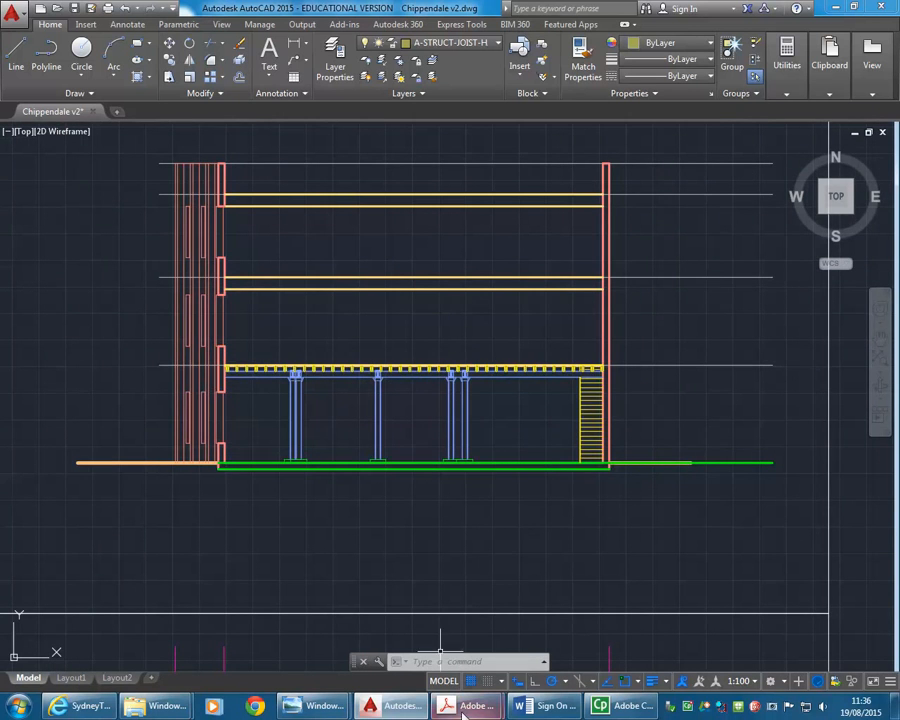
pyautogui.moveTo(463, 708)
pyautogui.click(390, 615)
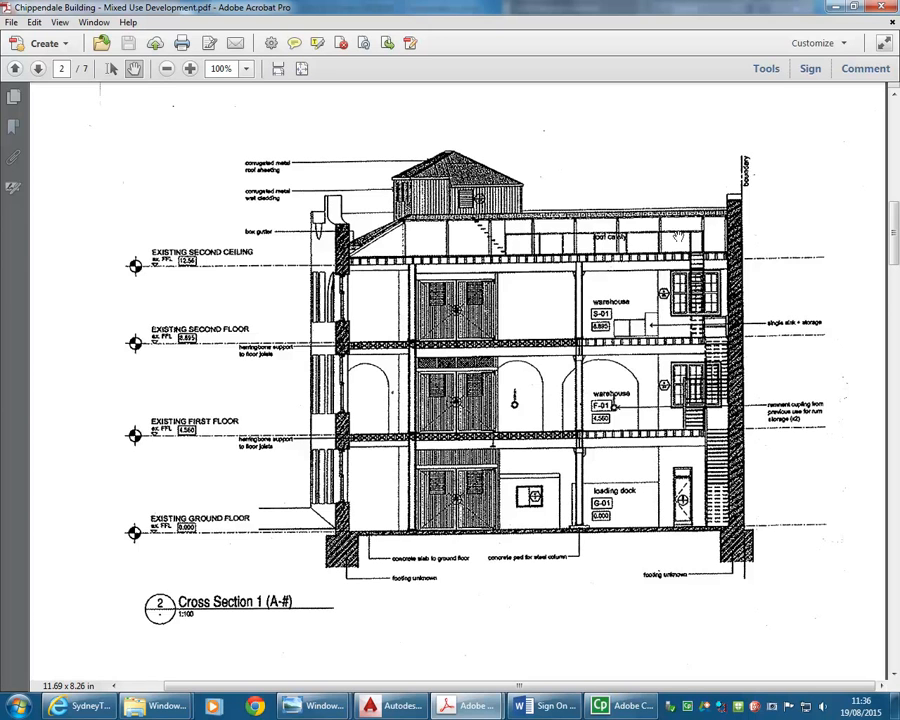
pyautogui.click(835, 7)
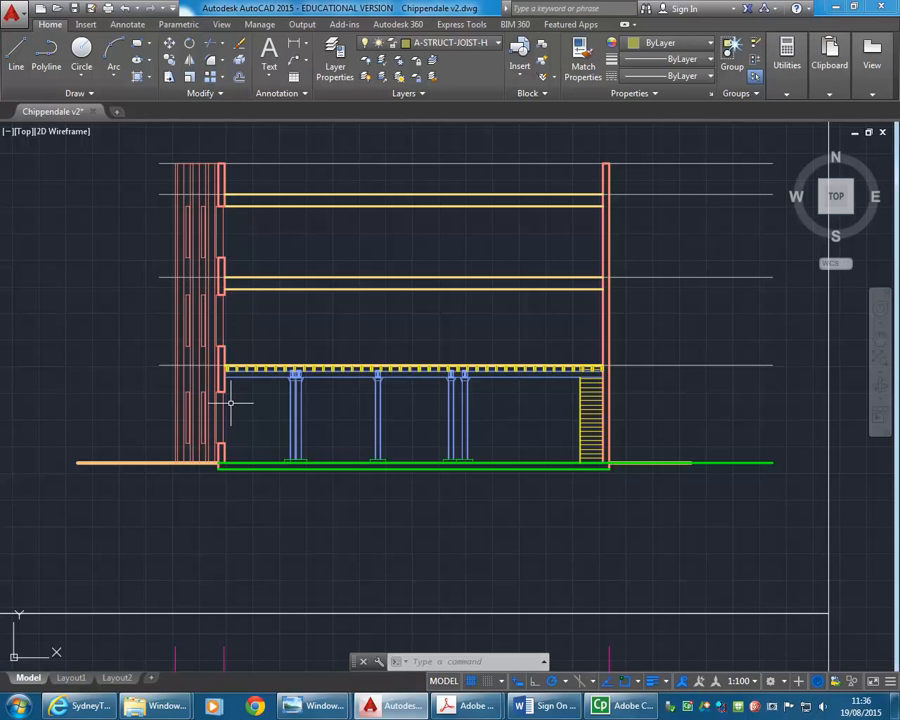
# Step: Make A-STRUCT-JOIST the current layer for detailing between the first-floor joists at the left wall
pyautogui.scroll(12, 231, 403)
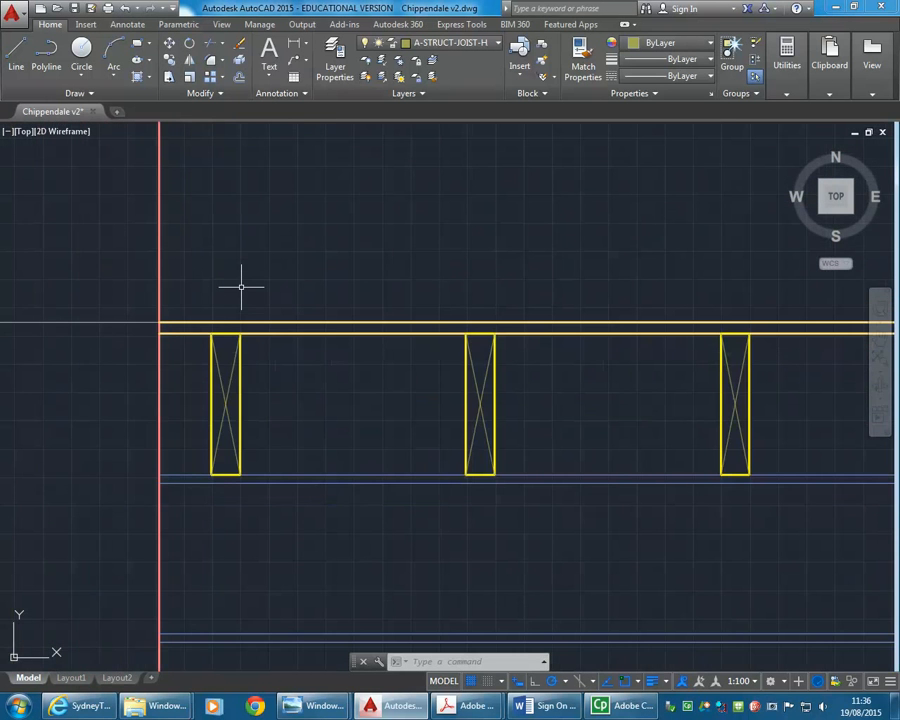
pyautogui.scroll(-8, 240, 287)
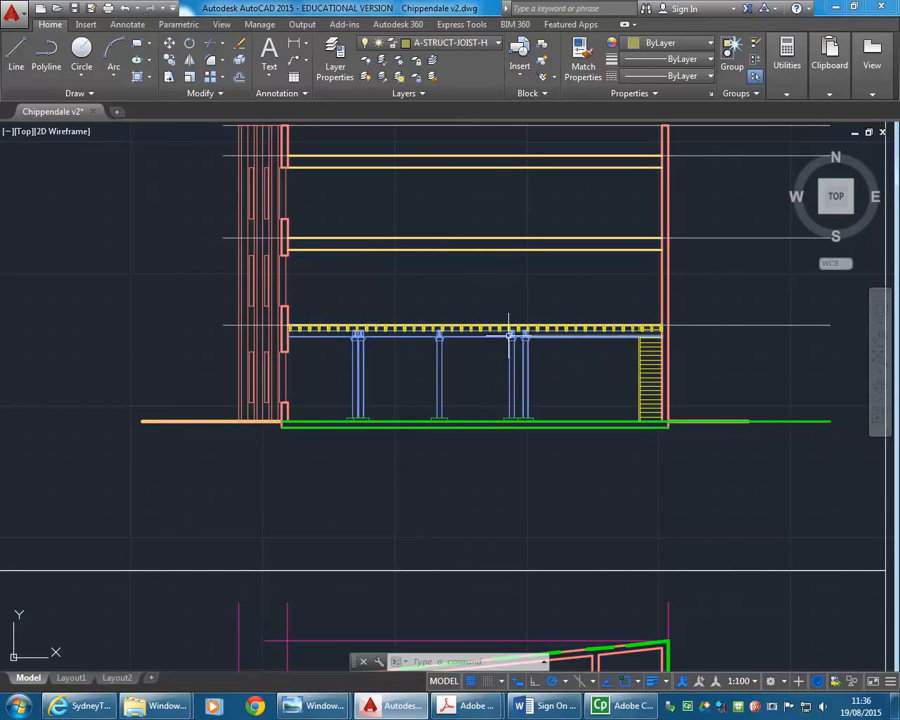
pyautogui.scroll(6, 311, 305)
pyautogui.moveTo(278, 325); pyautogui.dragTo(245, 307, button='middle')
pyautogui.moveTo(147, 414); pyautogui.dragTo(255, 395, button='middle')
pyautogui.scroll(1, 153, 411)
pyautogui.scroll(2, 255, 396)
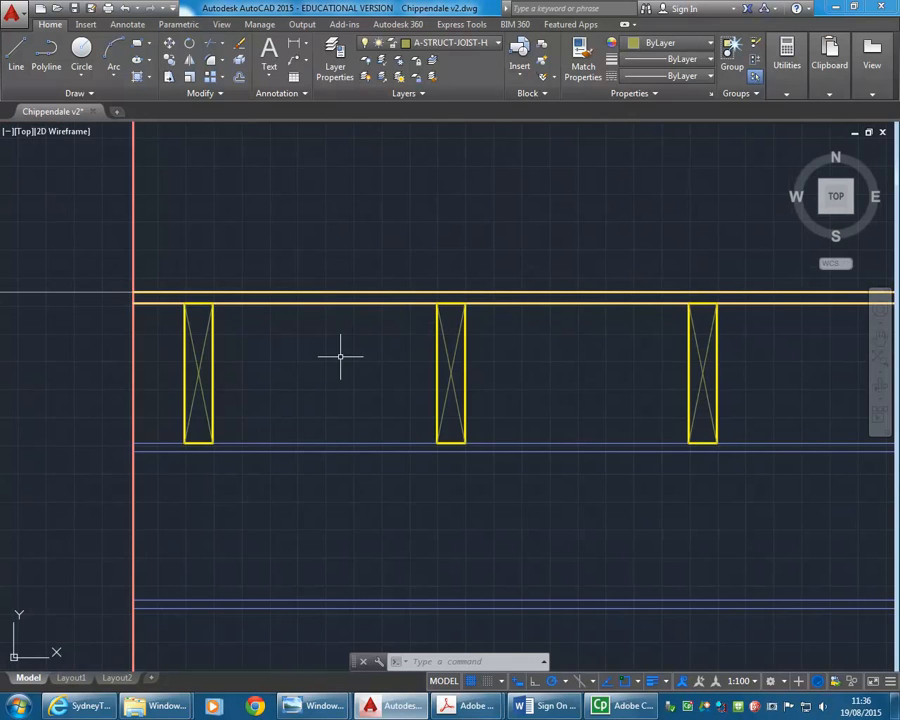
pyautogui.click(461, 47)
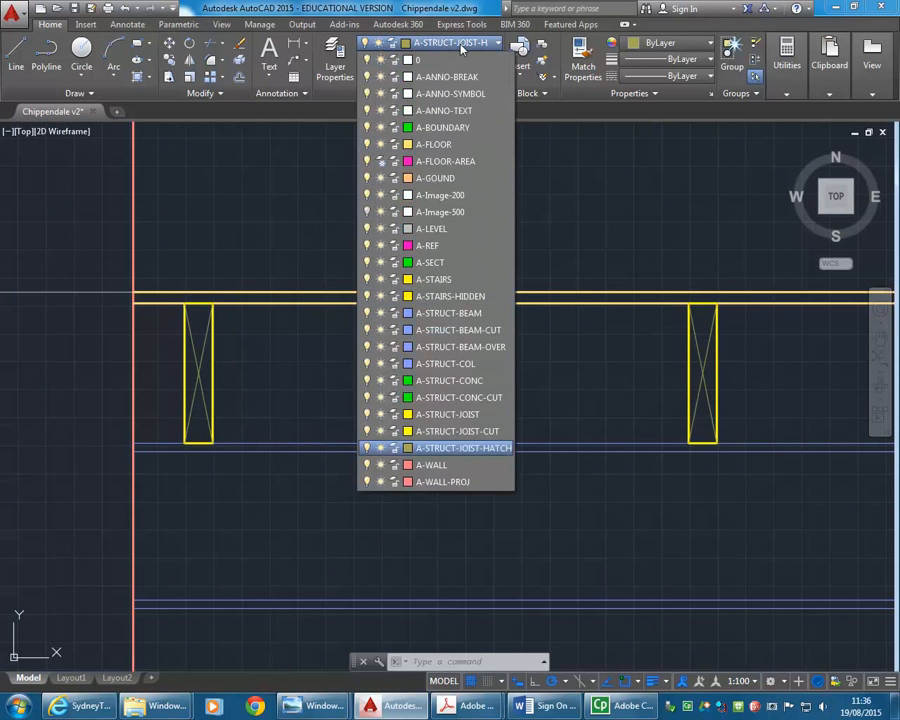
pyautogui.click(452, 417)
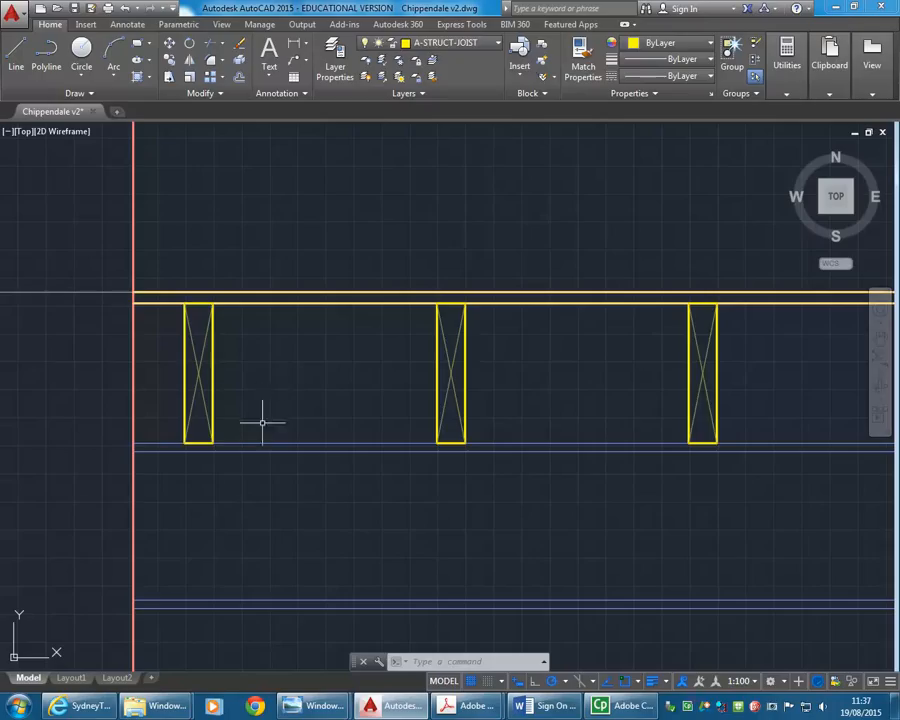
pyautogui.click(457, 44)
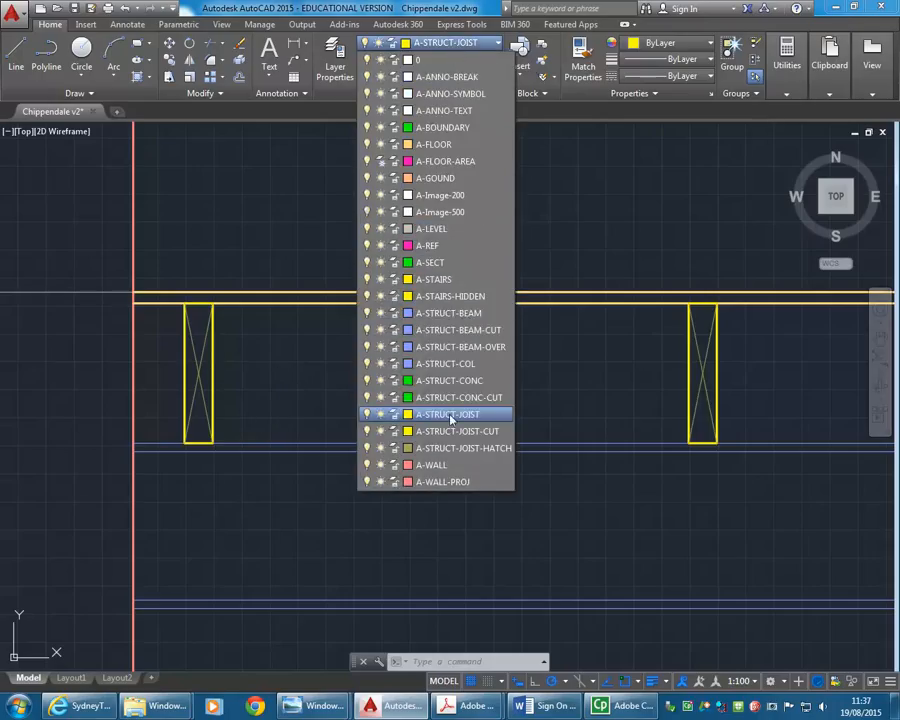
pyautogui.click(457, 44)
# Step: Try a diagonal line from the first joist's lower right corner to the second joist's left edge, and undo it
pyautogui.click(16, 52)
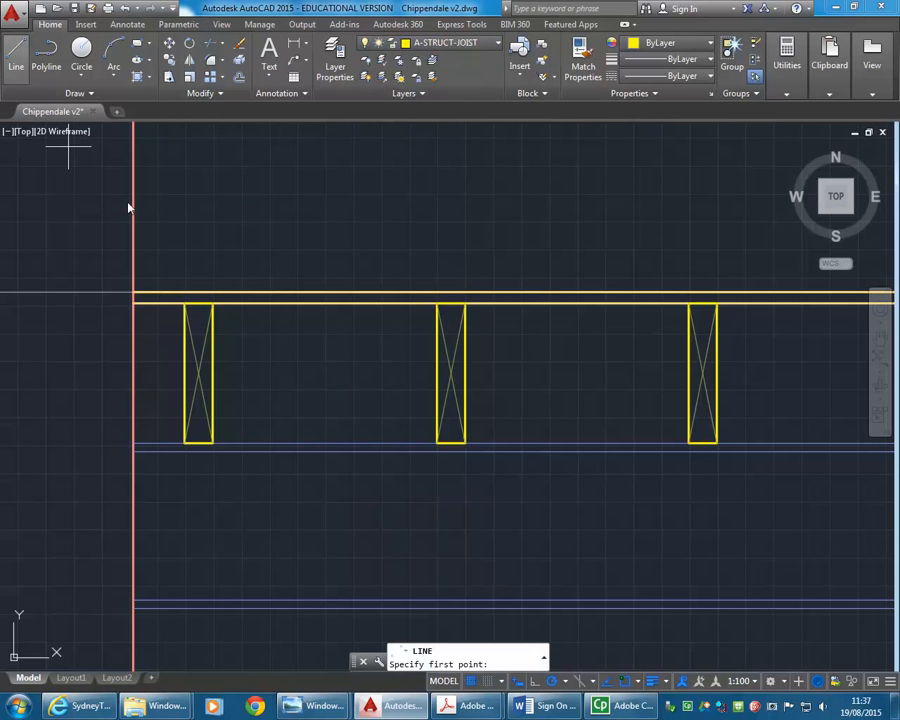
pyautogui.click(212, 443)
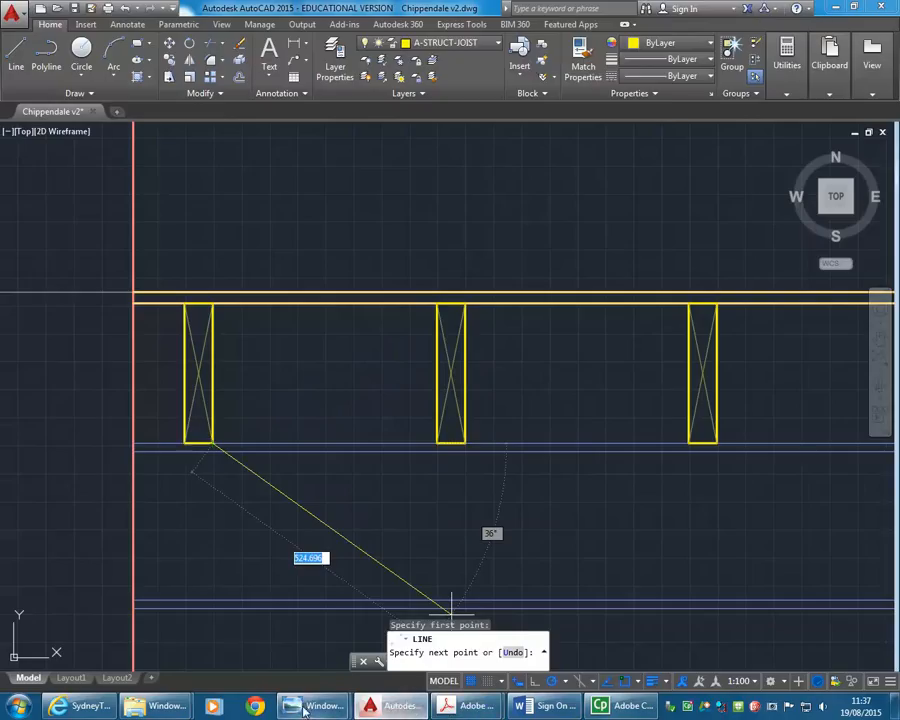
pyautogui.moveTo(307, 708)
pyautogui.moveTo(383, 635)
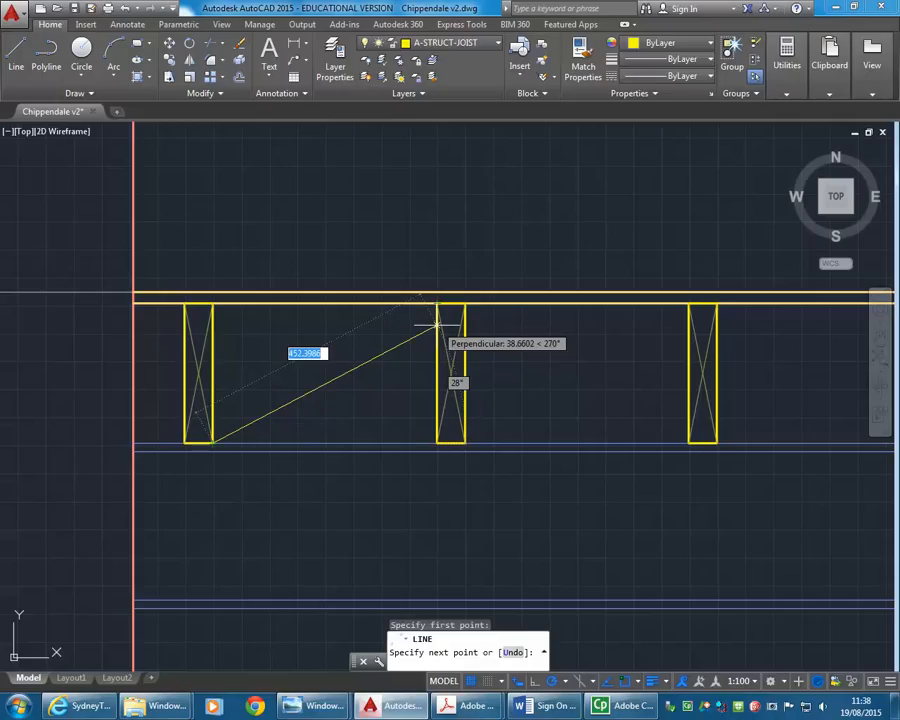
pyautogui.click(436, 325)
pyautogui.rightClick(392, 254)
pyautogui.click(422, 266)
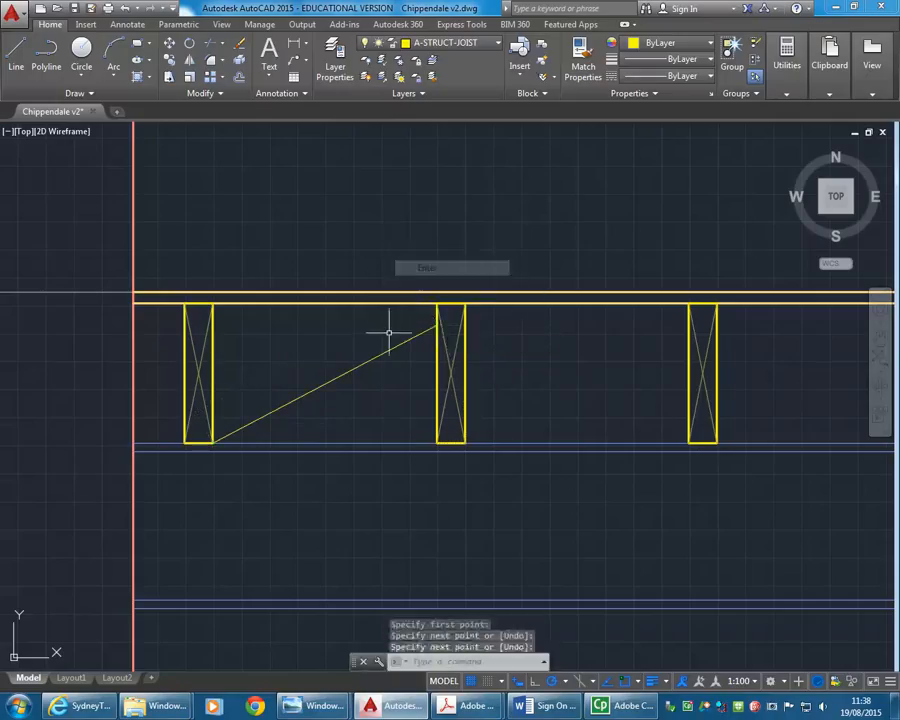
pyautogui.click(124, 7)
# Step: Draw a line about 452 mm long from the first joist's lower right corner to the second joist's left edge, about 39 mm below its top
pyautogui.click(15, 55)
pyautogui.click(212, 441)
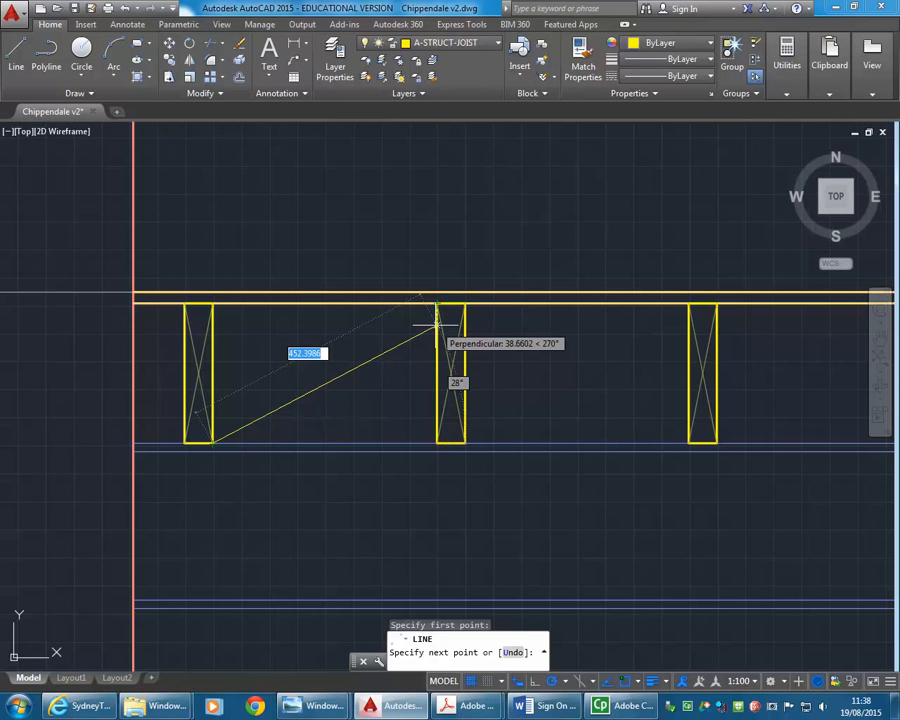
pyautogui.click(437, 322)
pyautogui.rightClick(388, 234)
pyautogui.click(396, 242)
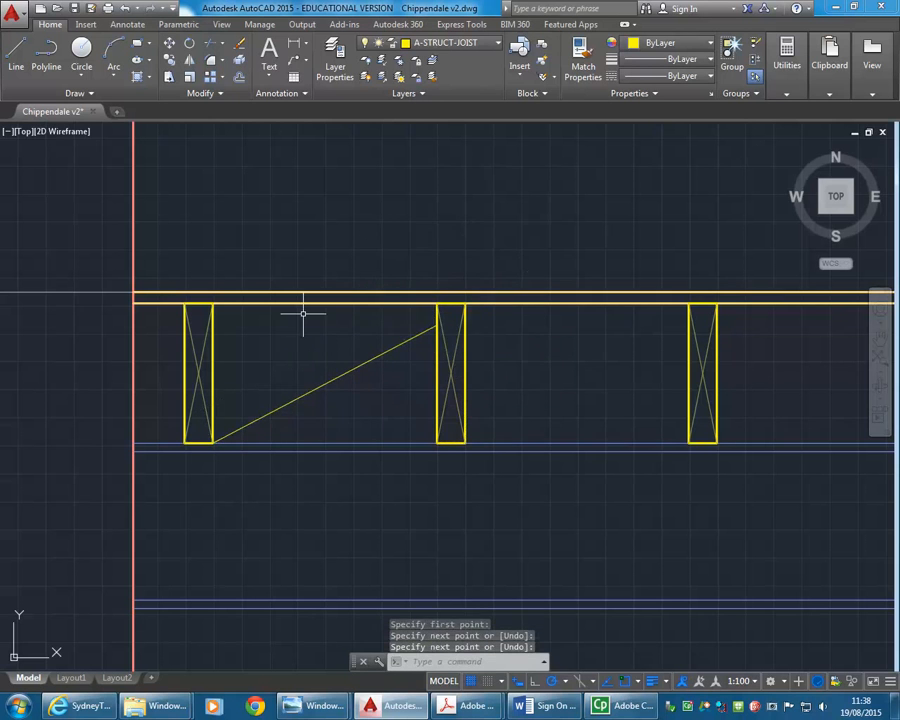
# Step: Copy the diagonal line upward from its upper end to the second joist's upper left corner
pyautogui.scroll(2, 303, 313)
pyautogui.moveTo(308, 314); pyautogui.dragTo(322, 316, button='middle')
pyautogui.click(360, 422)
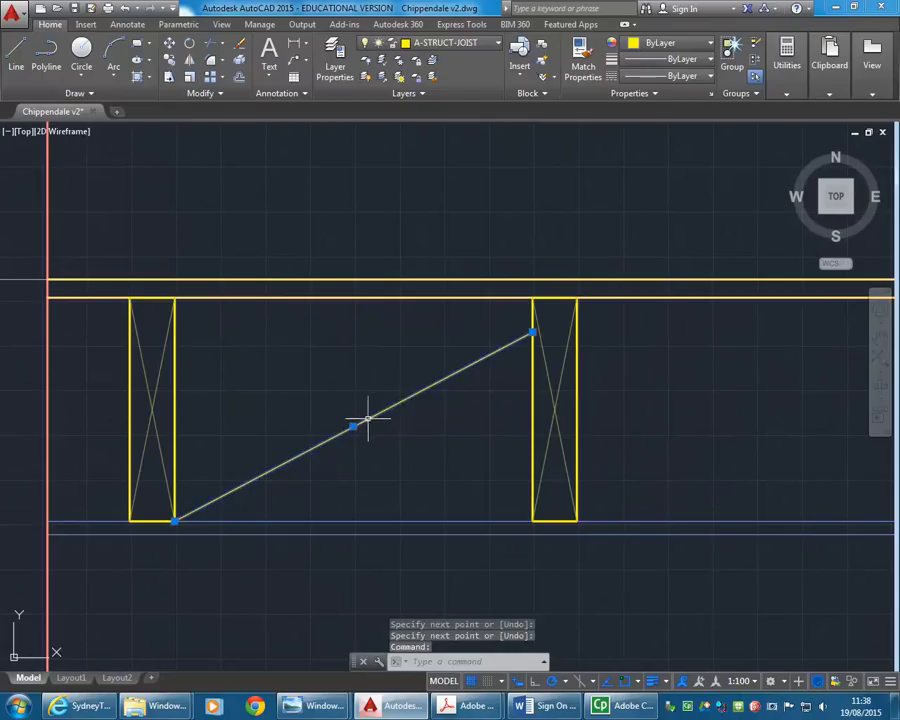
pyautogui.click(168, 60)
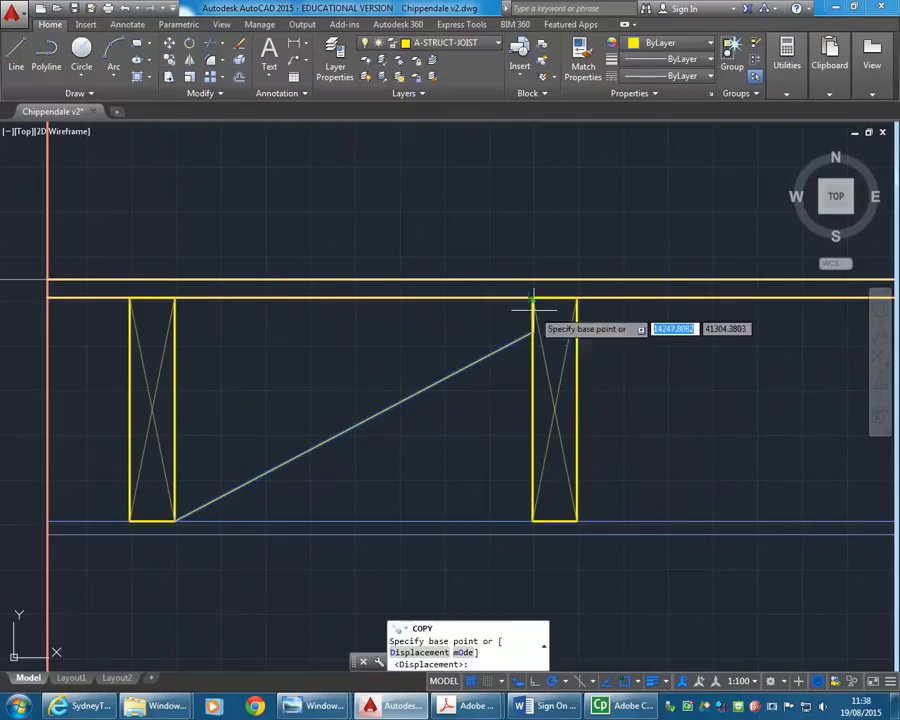
pyautogui.click(532, 333)
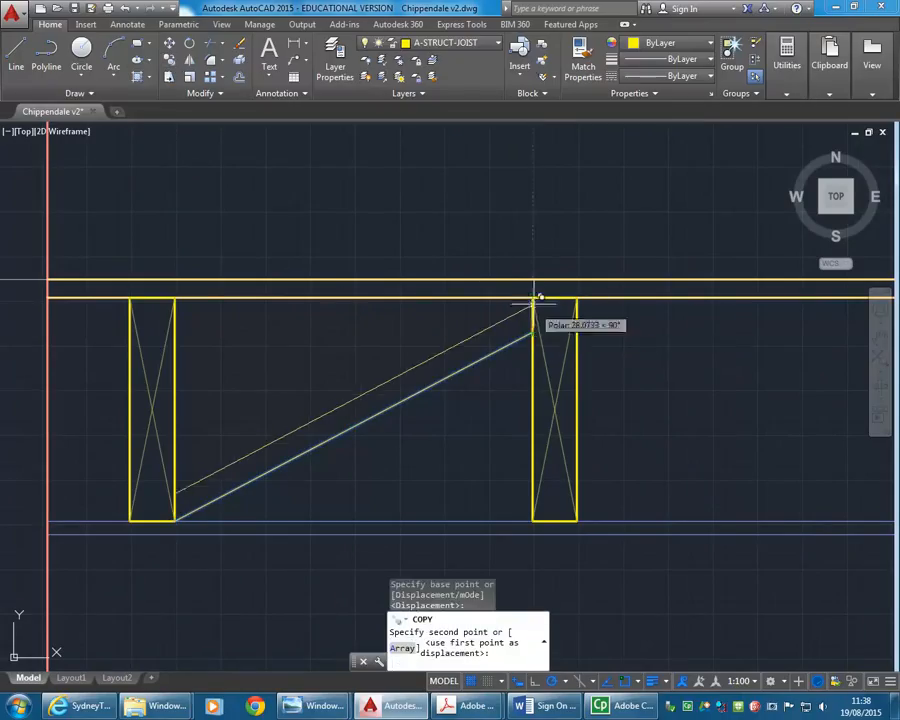
pyautogui.click(532, 297)
pyautogui.press('Return')
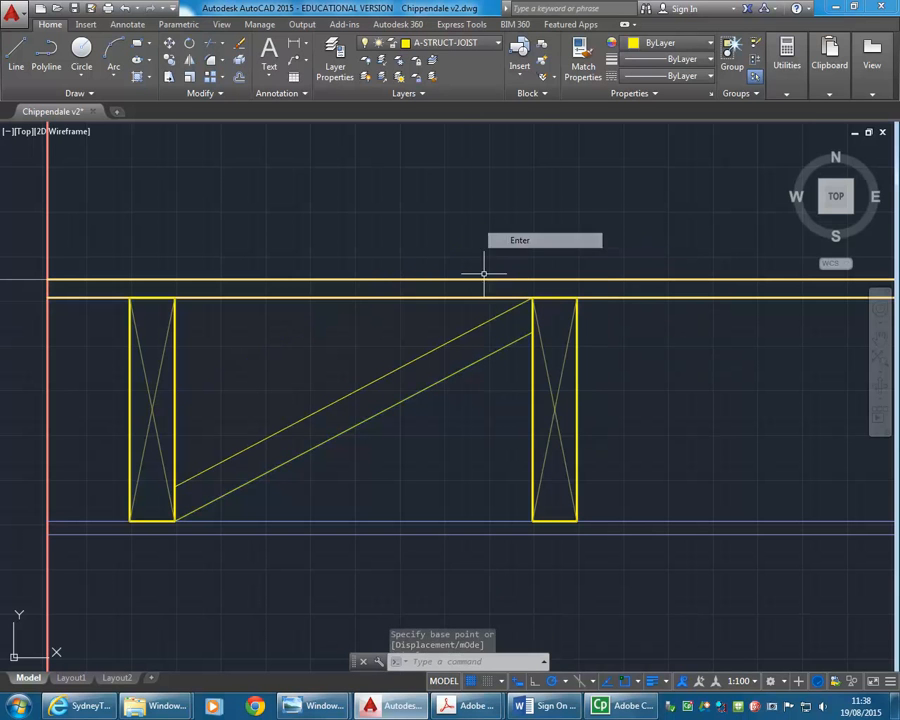
# Step: Mirror both diagonal lines about a vertical axis through the lower line's midpoint, keeping the originals
pyautogui.click(434, 454)
pyautogui.click(307, 346)
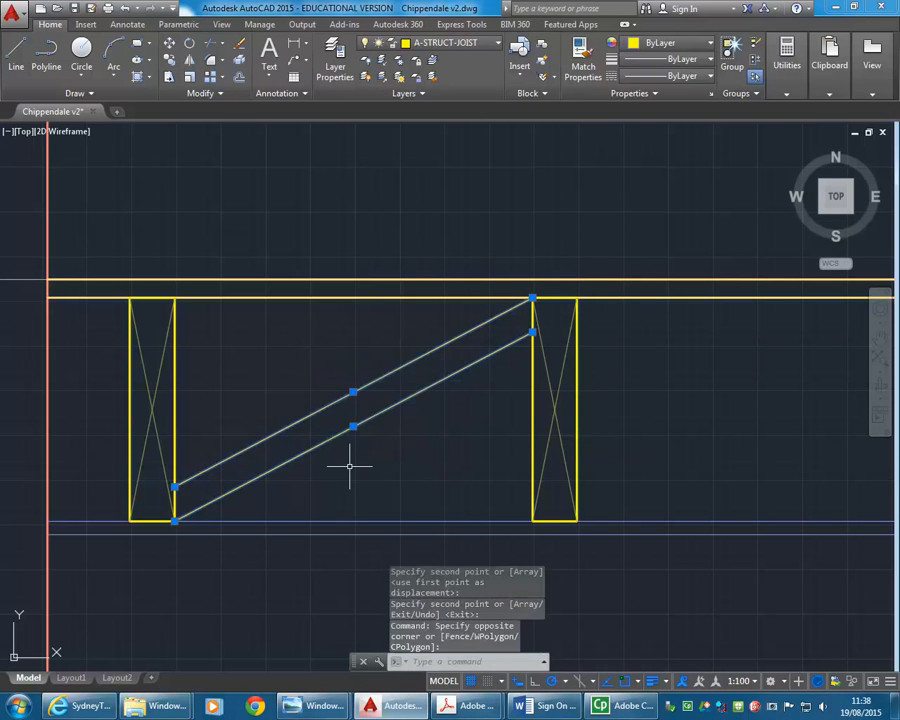
pyautogui.click(190, 61)
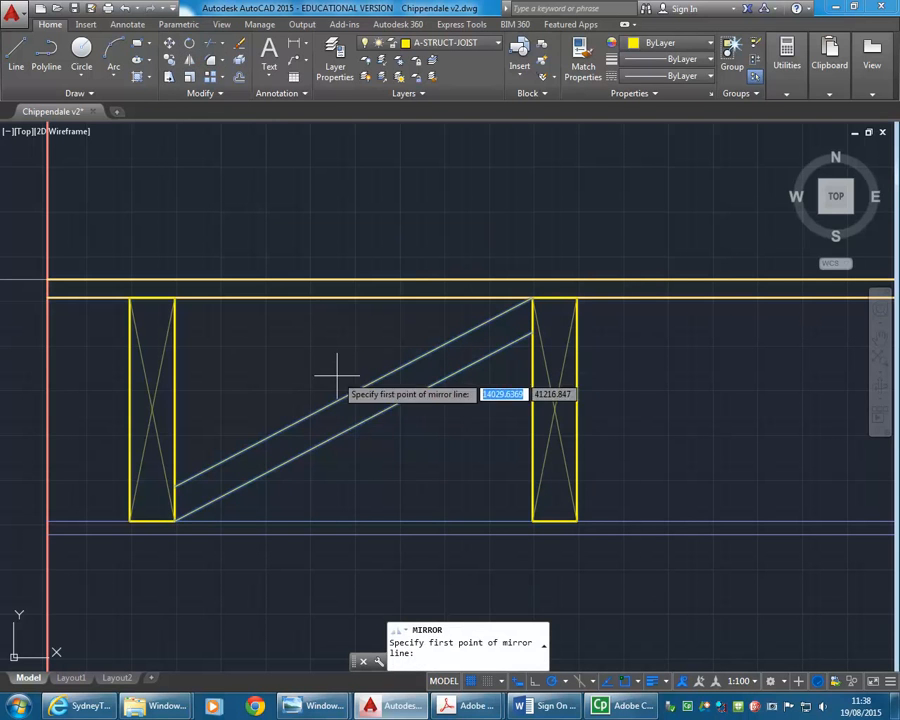
pyautogui.click(350, 427)
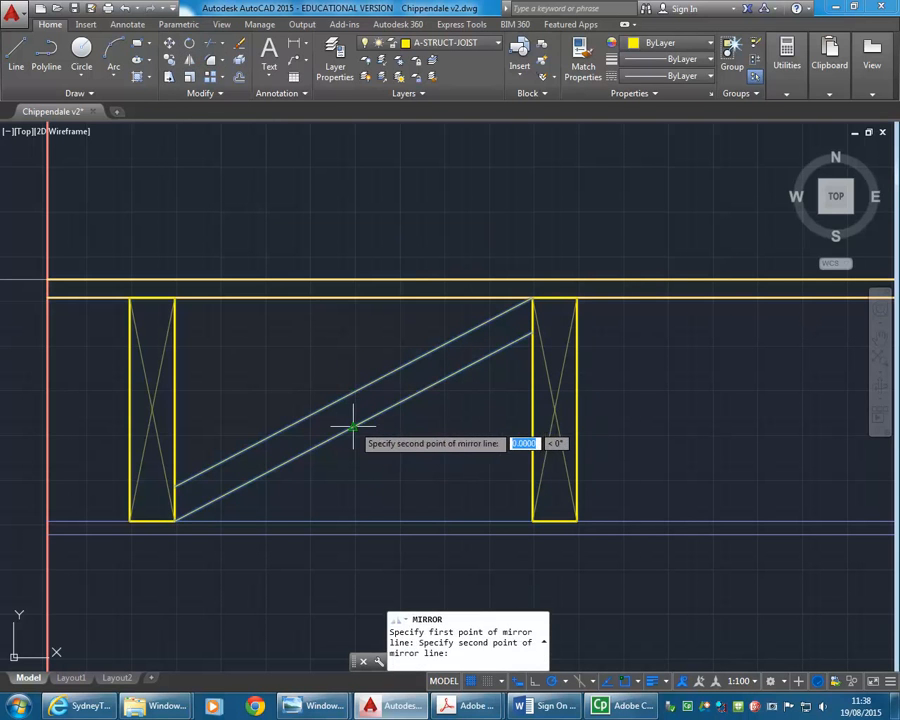
pyautogui.click(348, 190)
pyautogui.rightClick(348, 190)
pyautogui.click(374, 202)
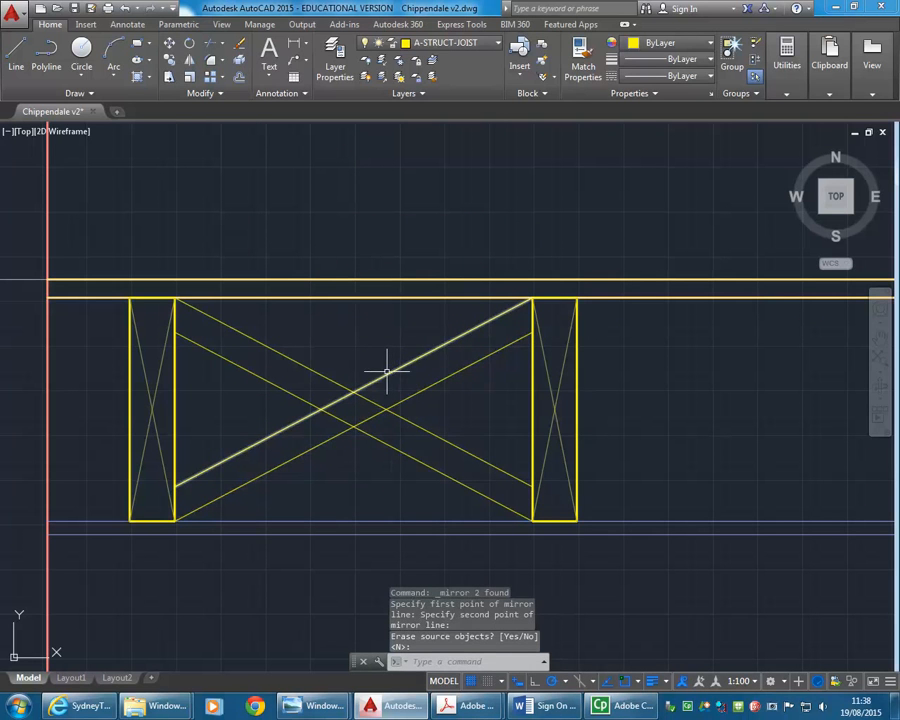
# Step: Trim the mirrored strut's lines where they pass between the two original diagonal lines
pyautogui.click(210, 44)
pyautogui.click(446, 396)
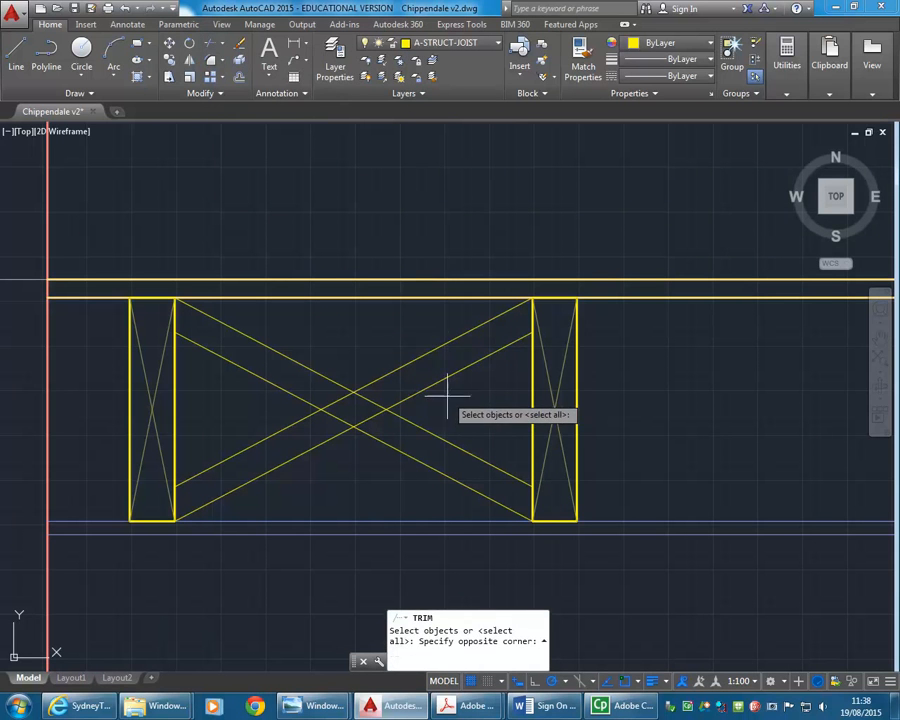
pyautogui.click(406, 322)
pyautogui.press('Return')
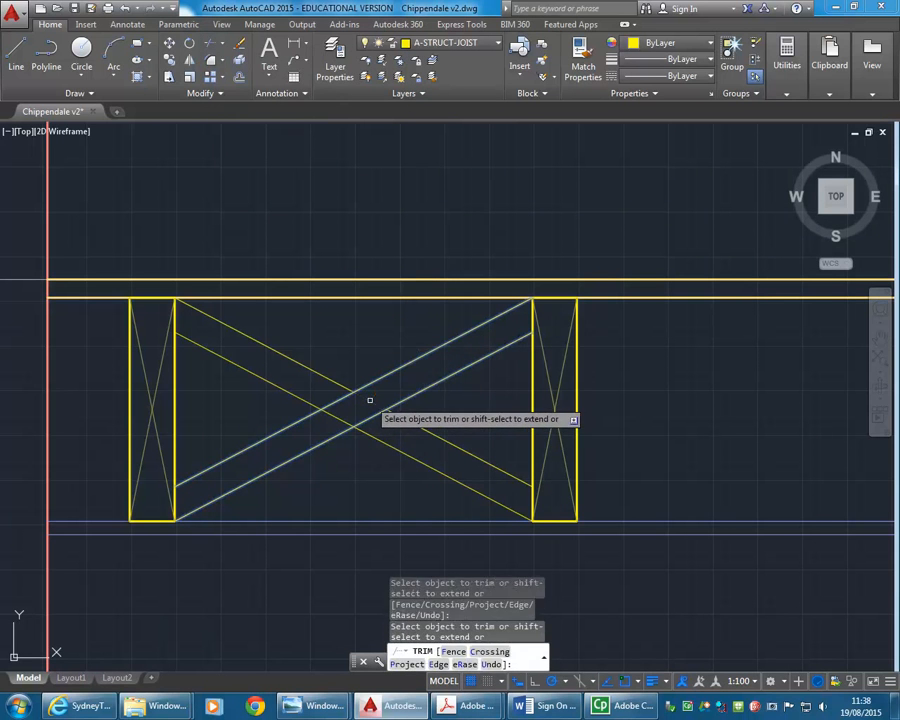
pyautogui.click(344, 416)
pyautogui.rightClick(303, 266)
pyautogui.click(318, 268)
# Step: Convert the crossed strut lines to a block named HERRINGBONE-STRUT, with its base point at the first joist's upper right corner
pyautogui.click(425, 316)
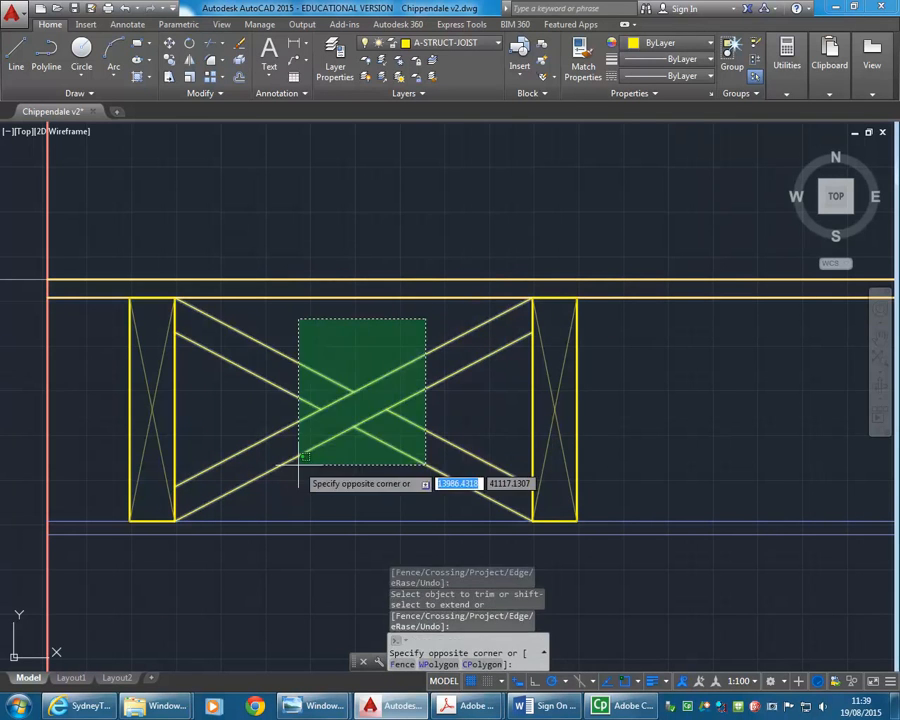
pyautogui.click(298, 478)
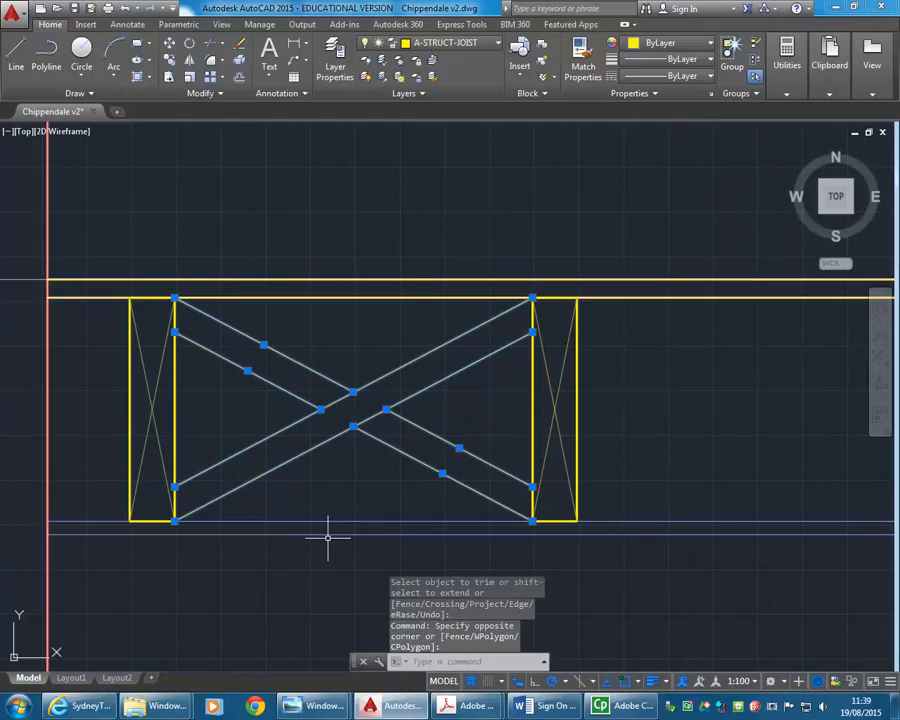
pyautogui.write('b')
pyautogui.press('Return')
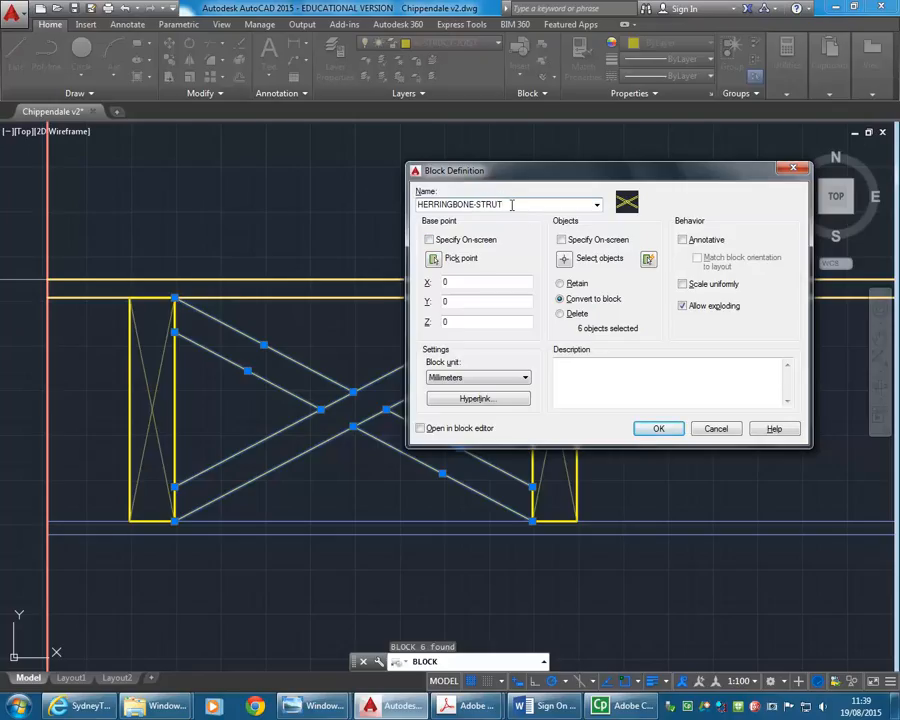
pyautogui.click(434, 261)
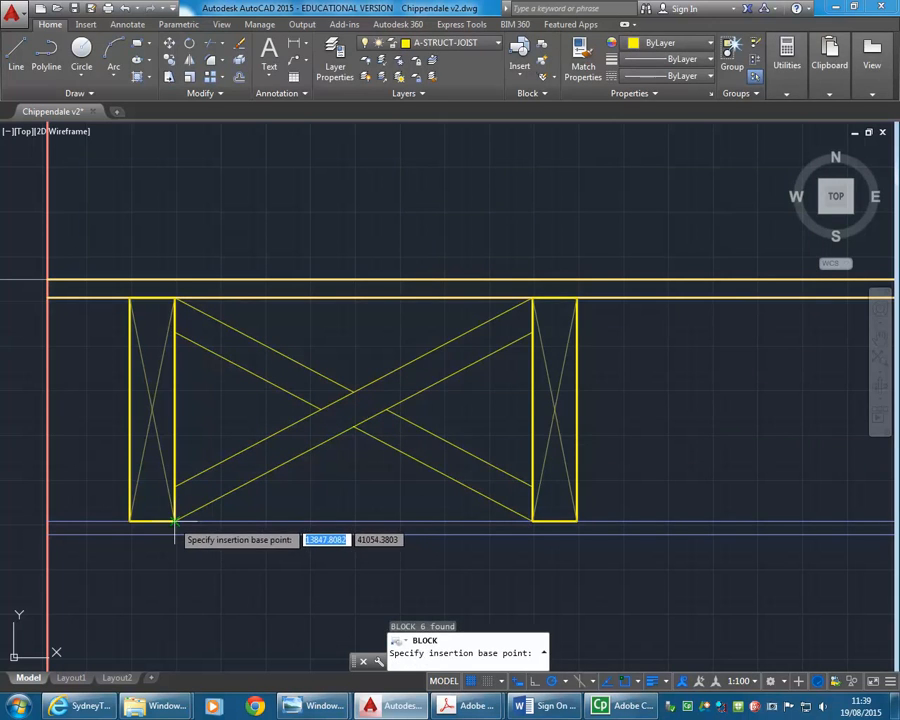
pyautogui.click(174, 520)
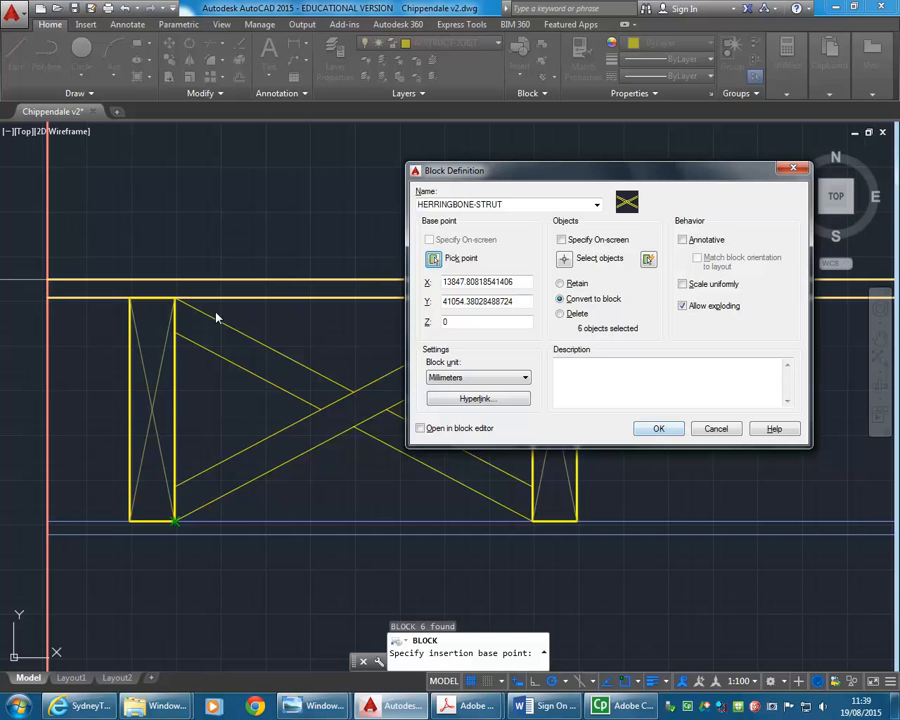
pyautogui.click(433, 258)
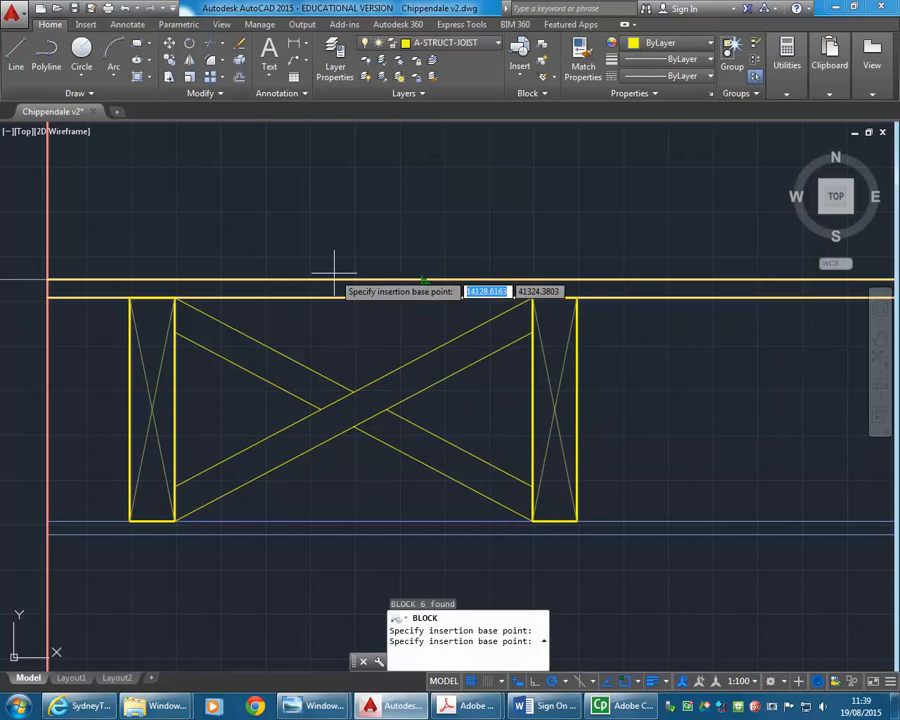
pyautogui.click(174, 297)
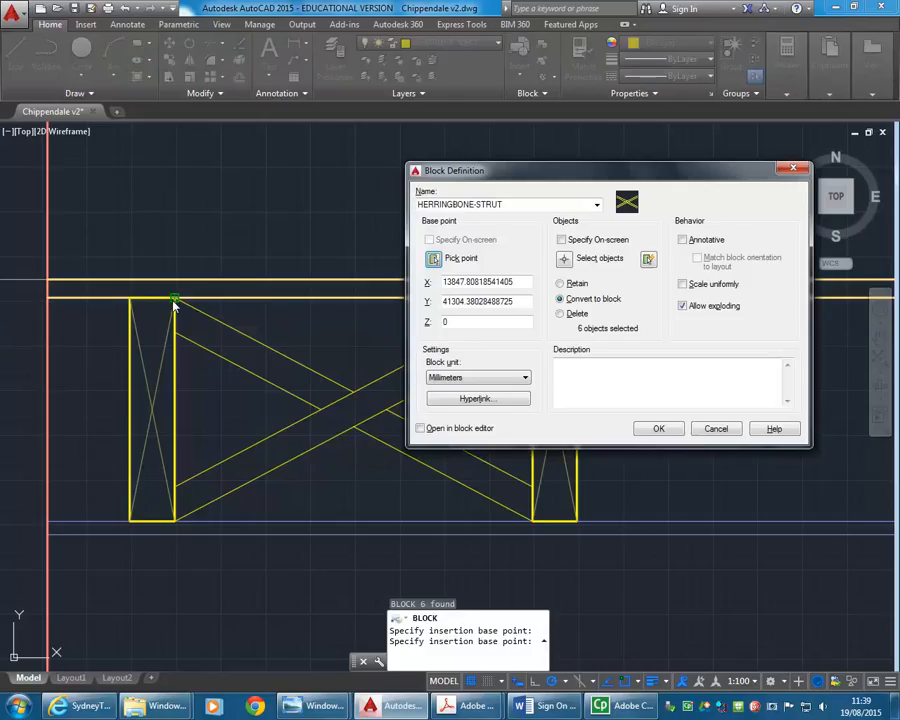
pyautogui.click(659, 430)
# Step: Create a rectangular array of the herringbone strut block with one row and a column spacing of 450
pyautogui.click(392, 358)
pyautogui.click(318, 435)
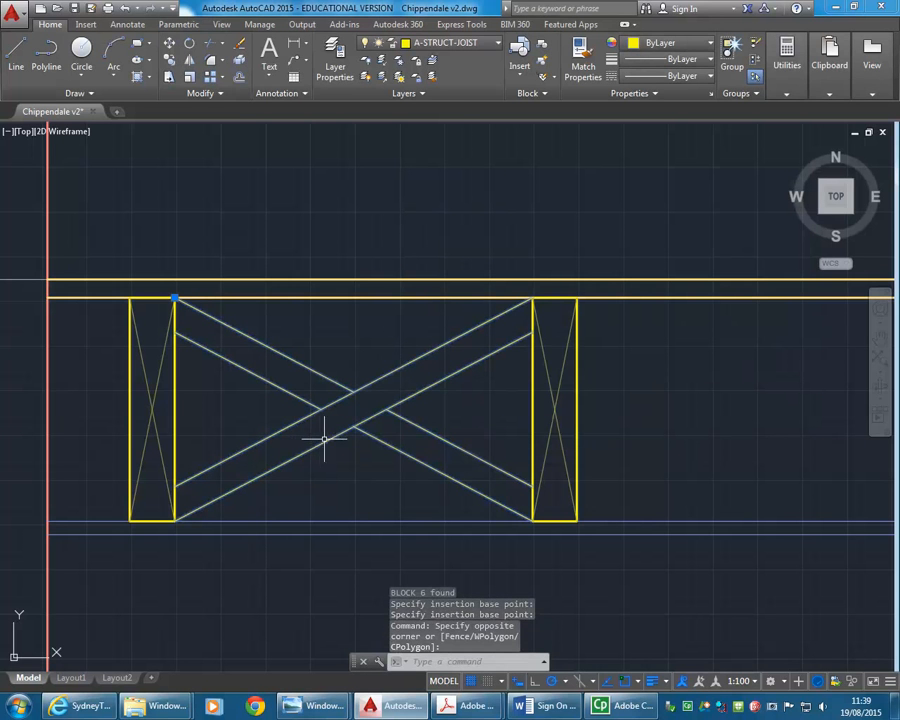
pyautogui.click(212, 77)
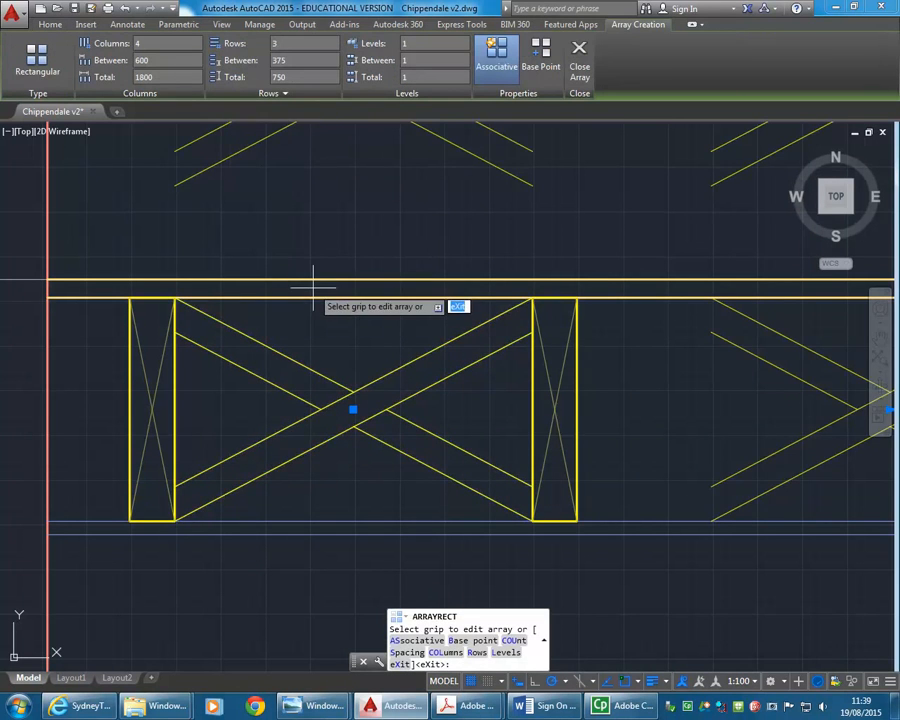
pyautogui.scroll(-4, 313, 287)
pyautogui.moveTo(400, 267); pyautogui.dragTo(253, 410, button='middle')
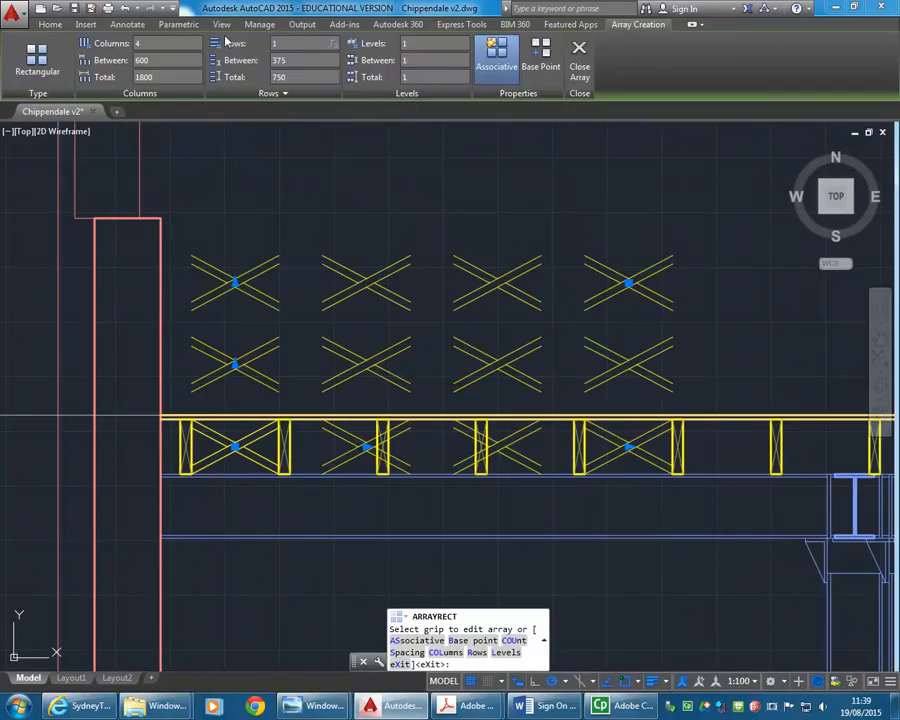
pyautogui.press('Return')
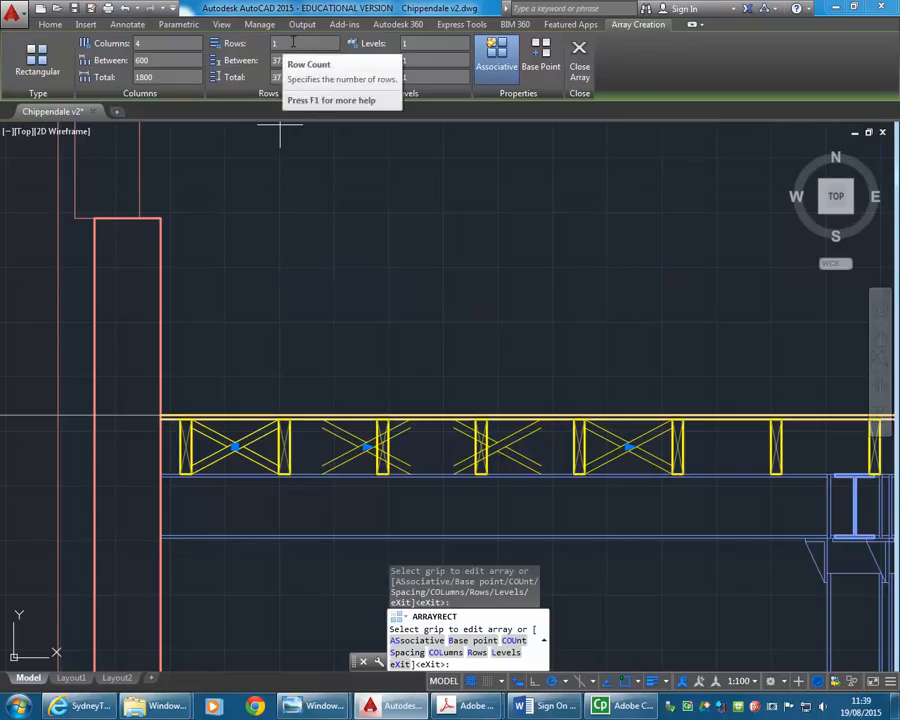
pyautogui.click(162, 62)
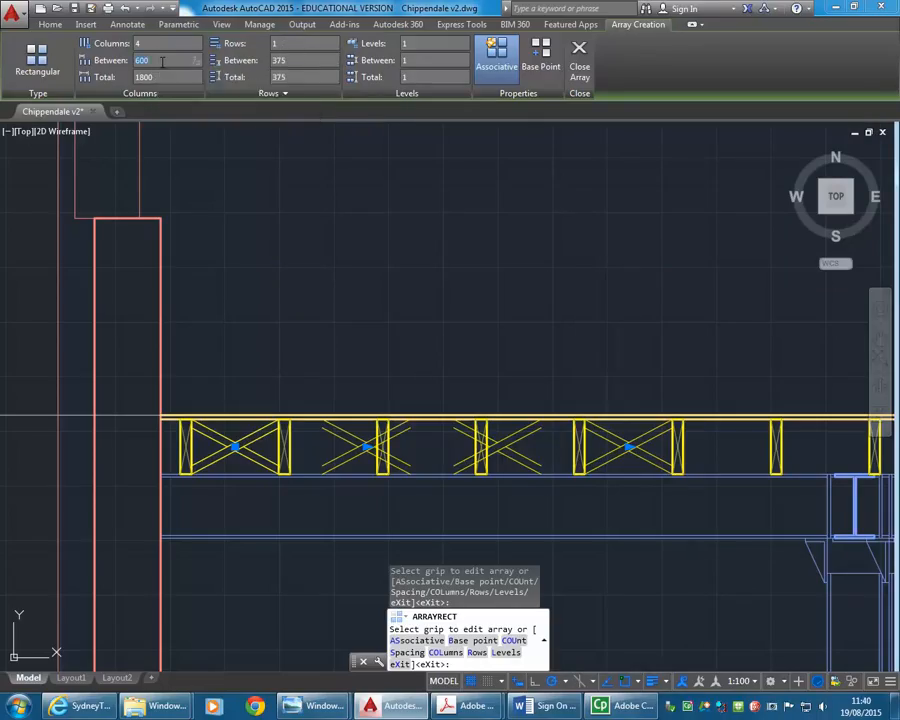
pyautogui.write('450')
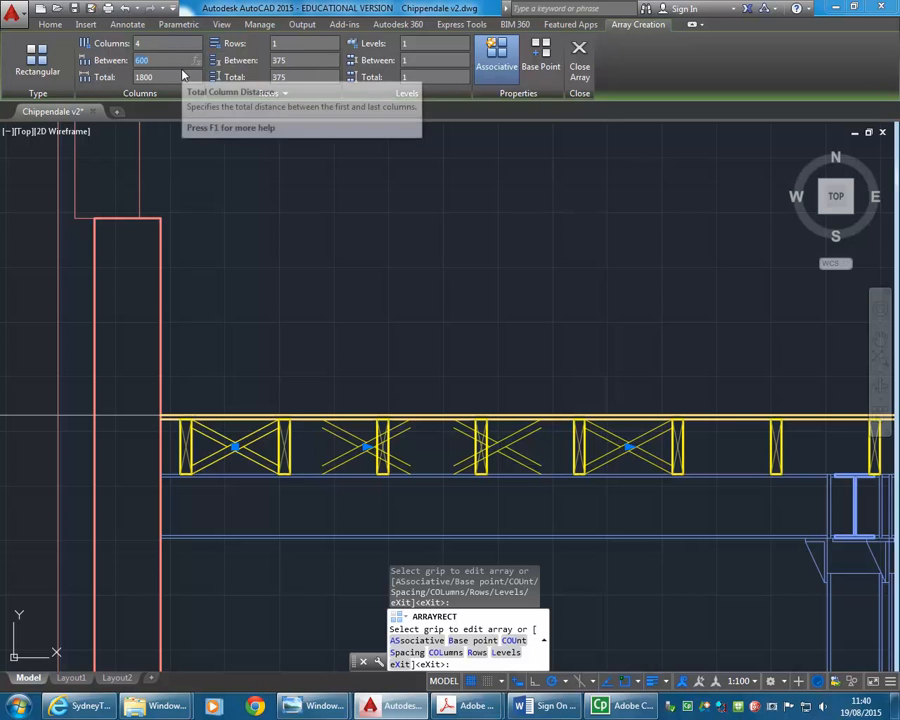
pyautogui.press('Return')
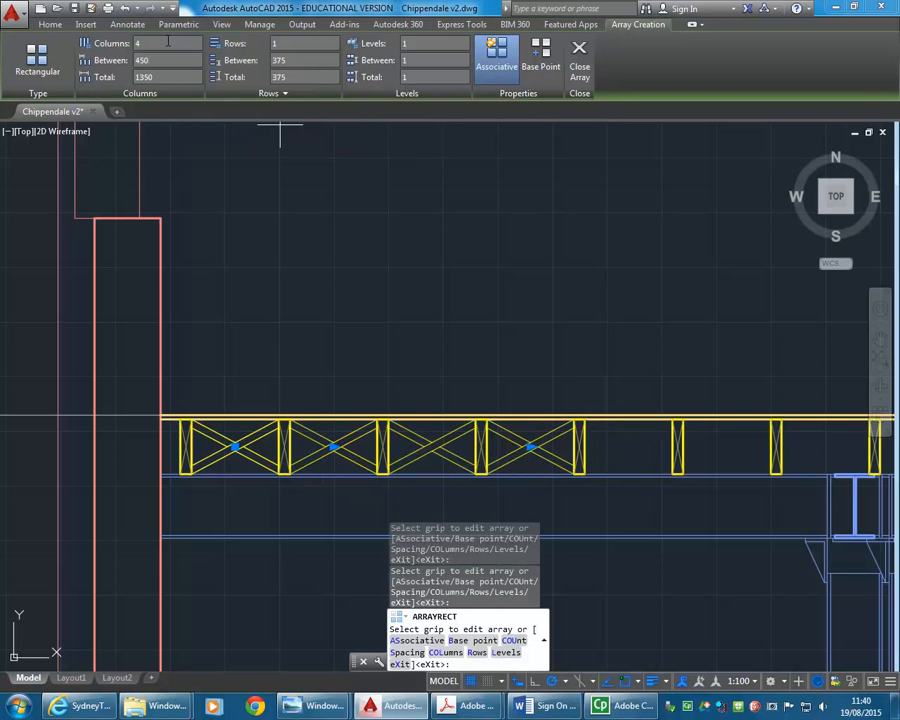
# Step: Extend the strut array along the first-floor joists to 25 columns and finish the array
pyautogui.scroll(-3, 349, 226)
pyautogui.moveTo(343, 228); pyautogui.dragTo(224, 263, button='middle')
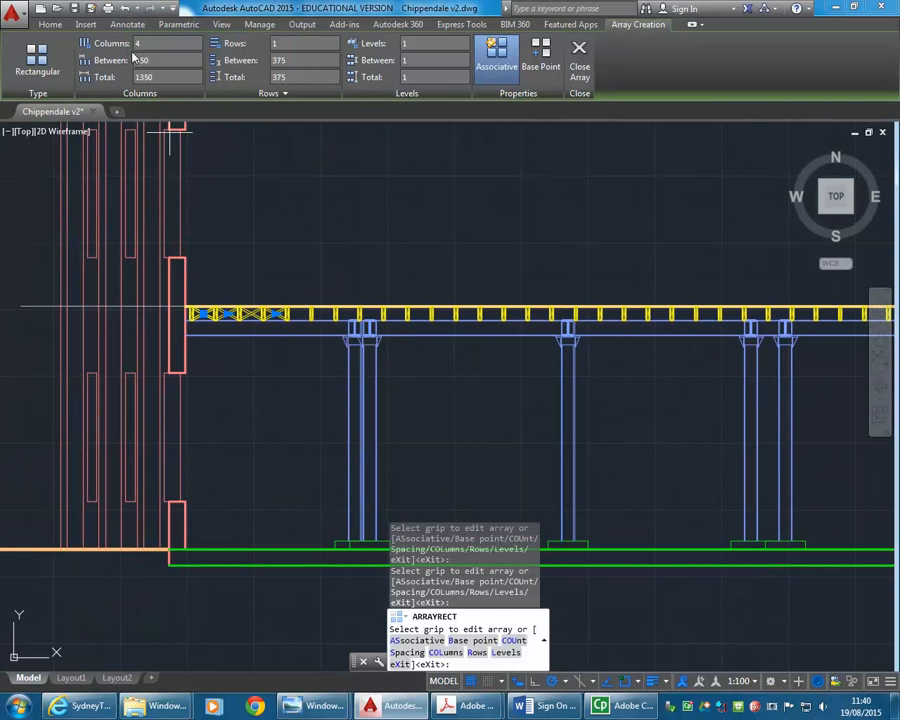
pyautogui.click(275, 313)
pyautogui.moveTo(629, 297); pyautogui.dragTo(582, 271, button='middle')
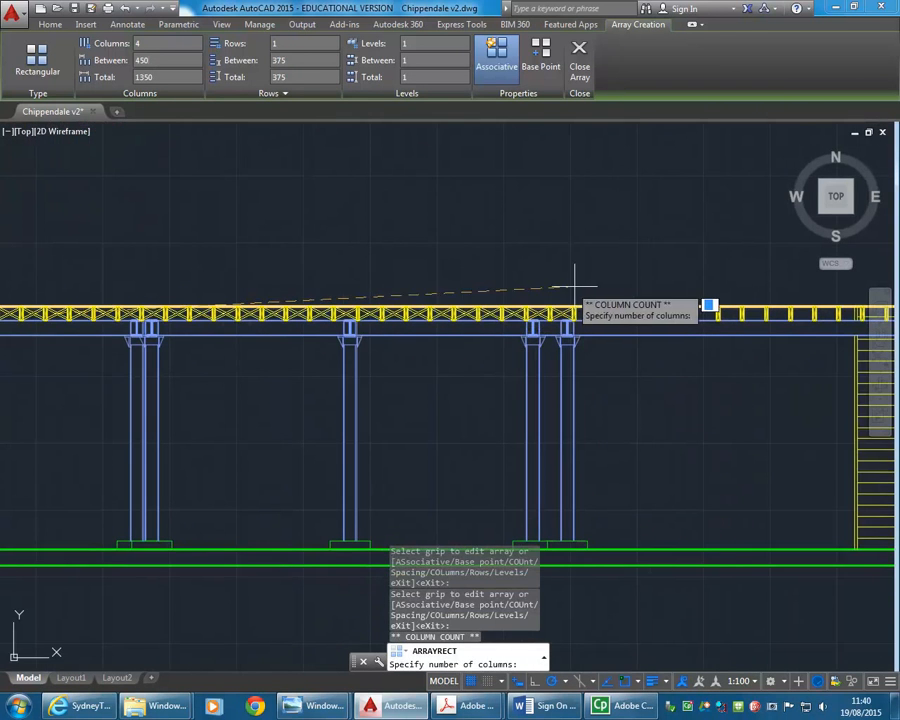
pyautogui.click(577, 271)
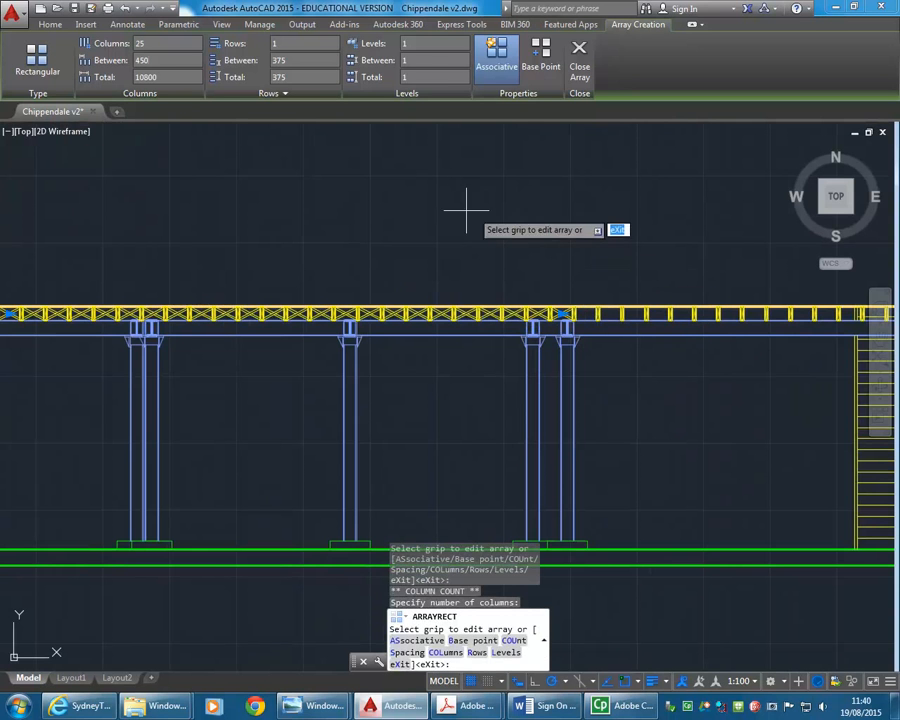
pyautogui.scroll(-2, 461, 210)
pyautogui.moveTo(472, 215); pyautogui.dragTo(482, 218, button='middle')
pyautogui.press('Escape')
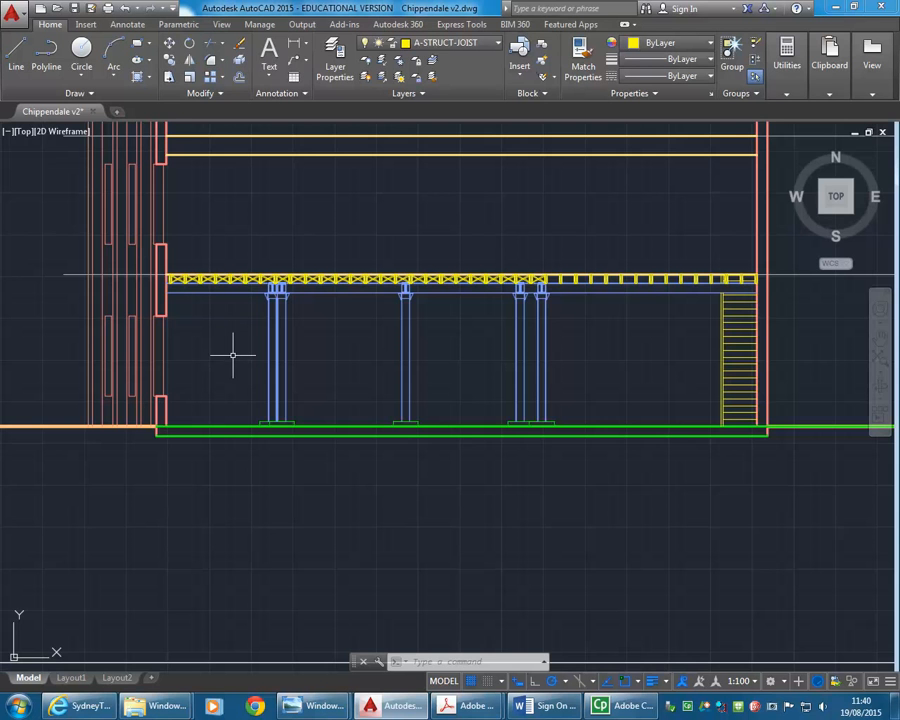
# Step: Select the first-floor flooring, joists, struts and steel beams together with the columns and footings below, leaving out the stair
pyautogui.moveTo(252, 348)
pyautogui.mouseDown(button='middle')
pyautogui.moveTo(84, 364)
pyautogui.moveTo(244, 386)
pyautogui.mouseUp(button='middle')
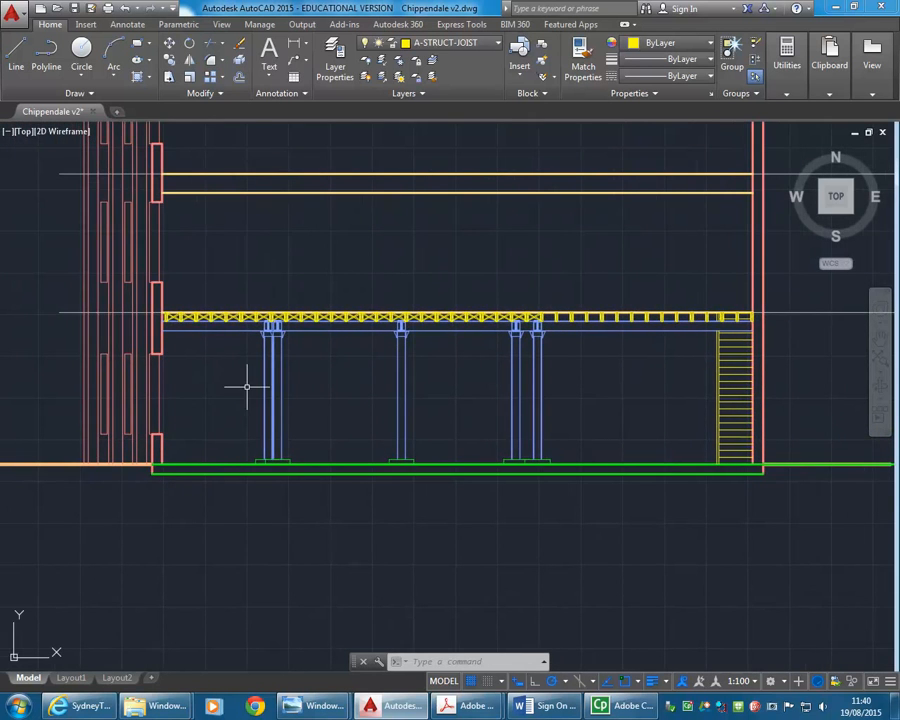
pyautogui.scroll(4, 171, 320)
pyautogui.click(147, 289)
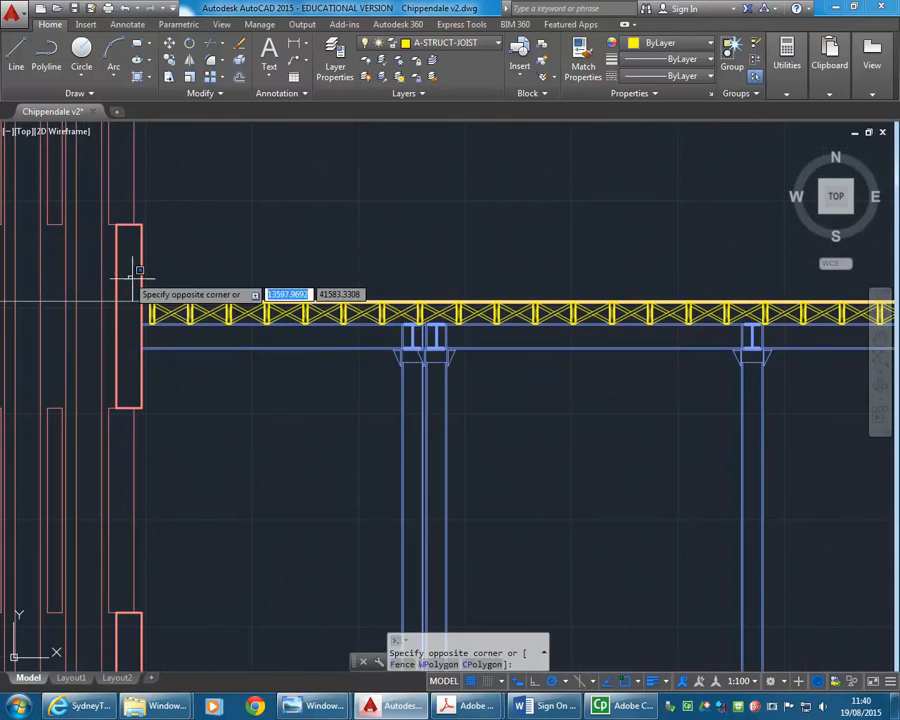
pyautogui.scroll(-6, 270, 345)
pyautogui.scroll(2, 570, 376)
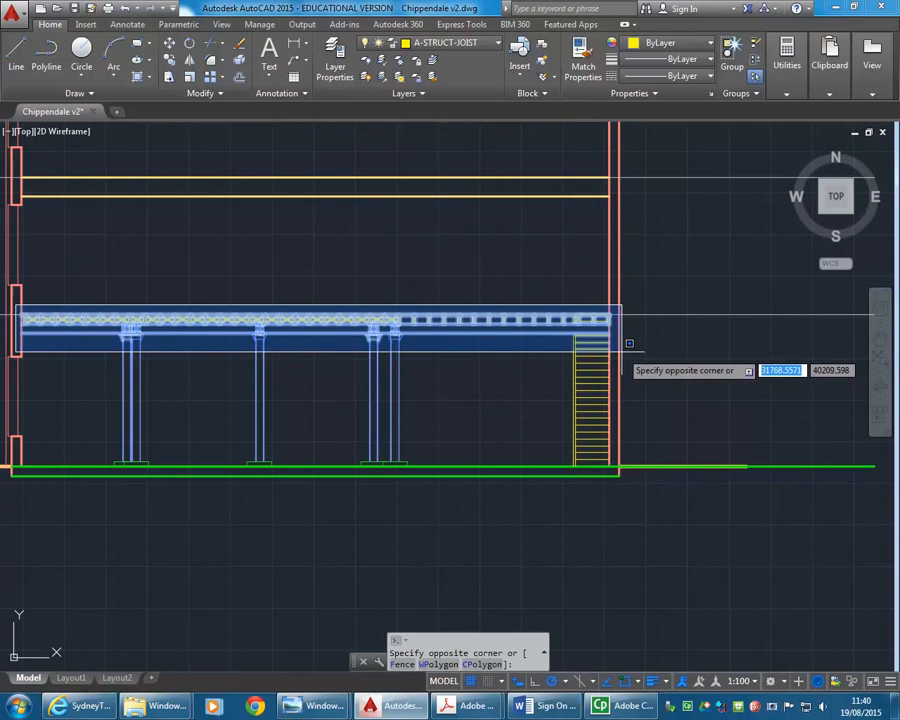
pyautogui.scroll(2, 632, 327)
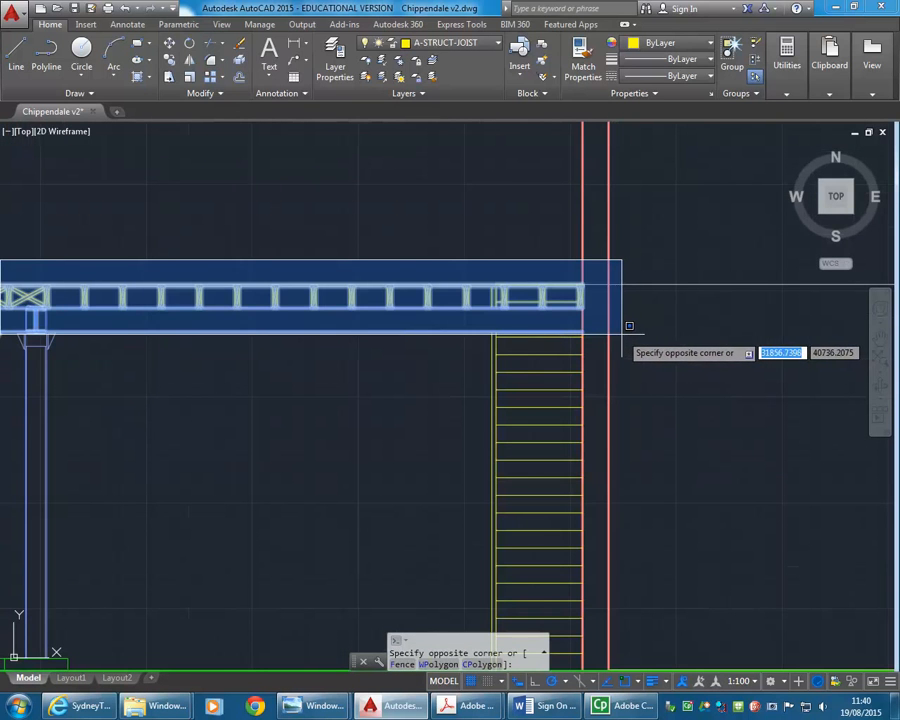
pyautogui.click(629, 324)
pyautogui.scroll(-5, 466, 349)
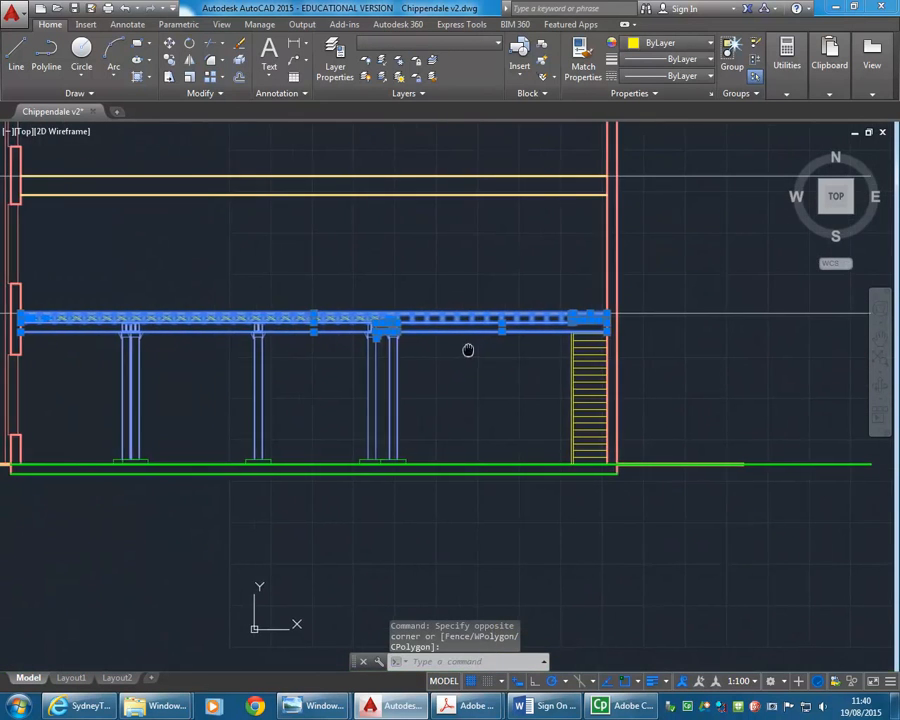
pyautogui.scroll(2, 472, 356)
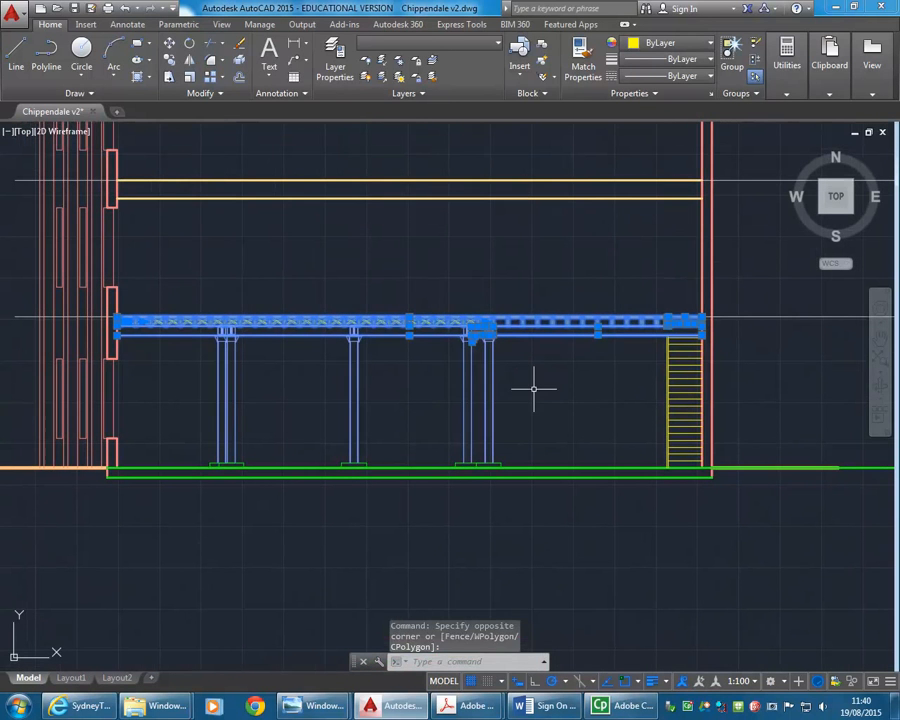
pyautogui.click(199, 308)
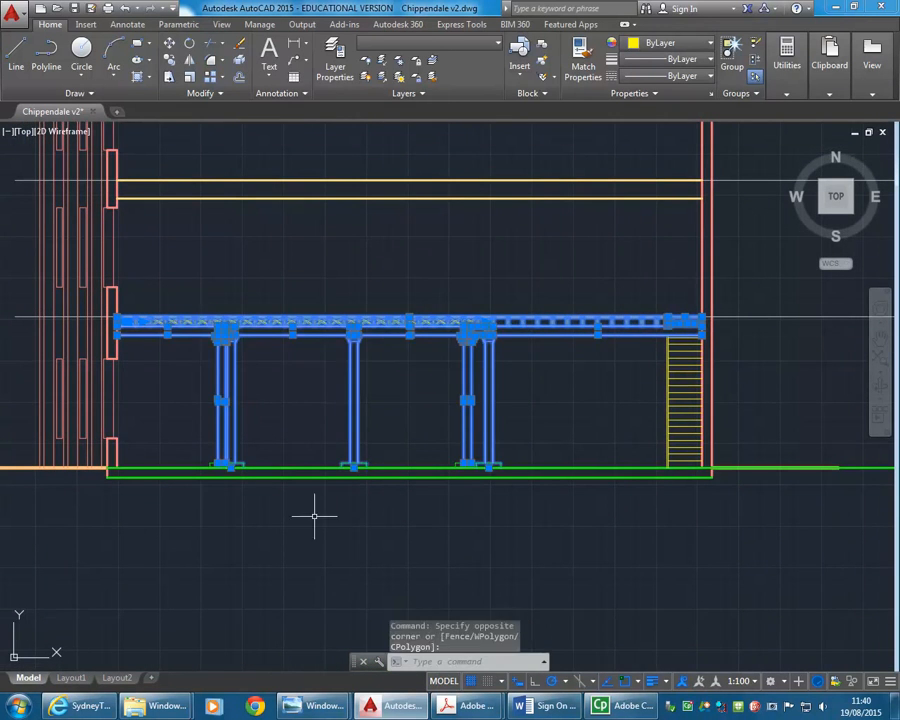
# Step: Switch to the Chippendale Building PDF in Adobe Acrobat and examine the beam and herringbone layout on the First Floor Plan
pyautogui.moveTo(463, 710)
pyautogui.click(430, 560)
pyautogui.scroll(5, 430, 471)
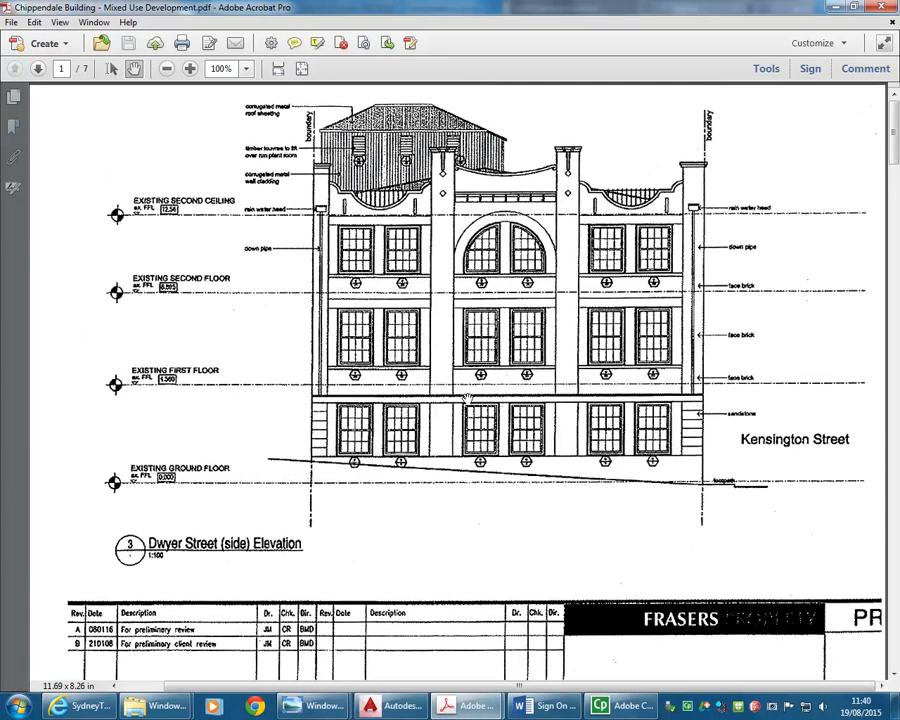
pyautogui.scroll(-15, 457, 400)
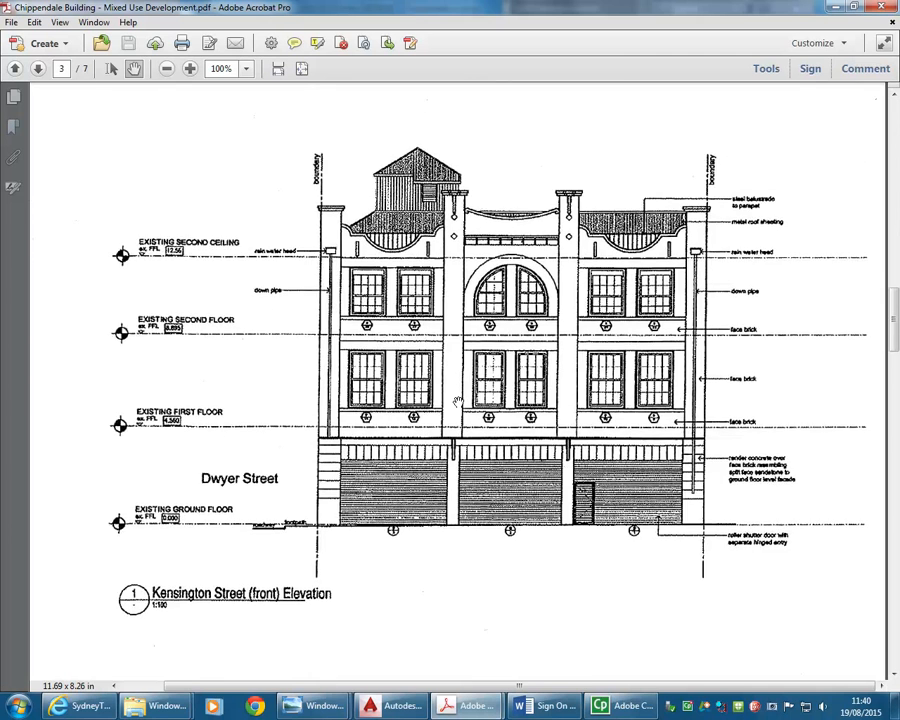
pyautogui.scroll(-5, 457, 402)
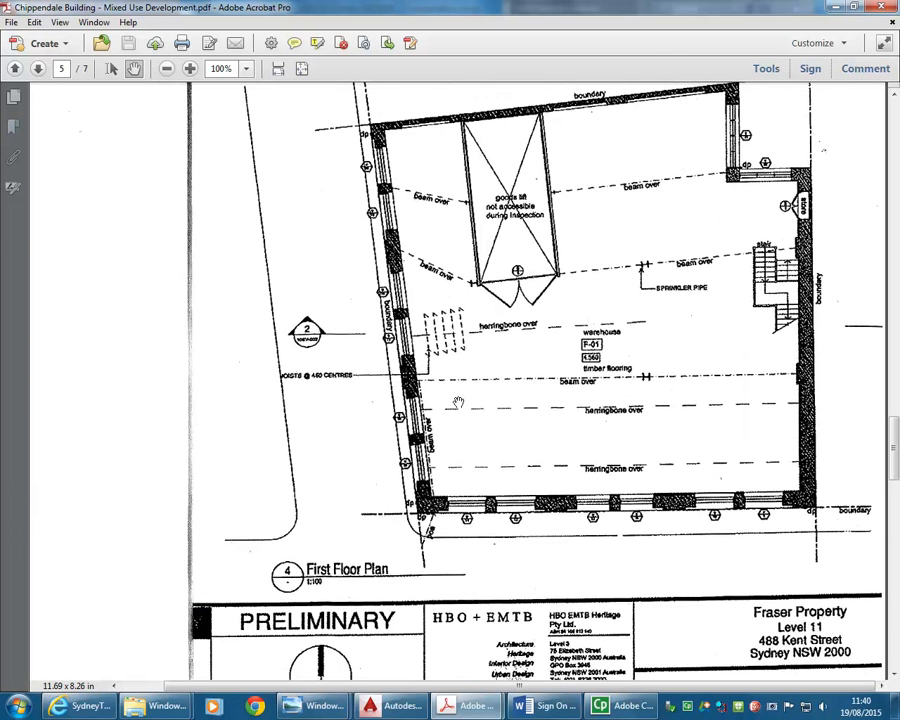
pyautogui.scroll(1, 457, 402)
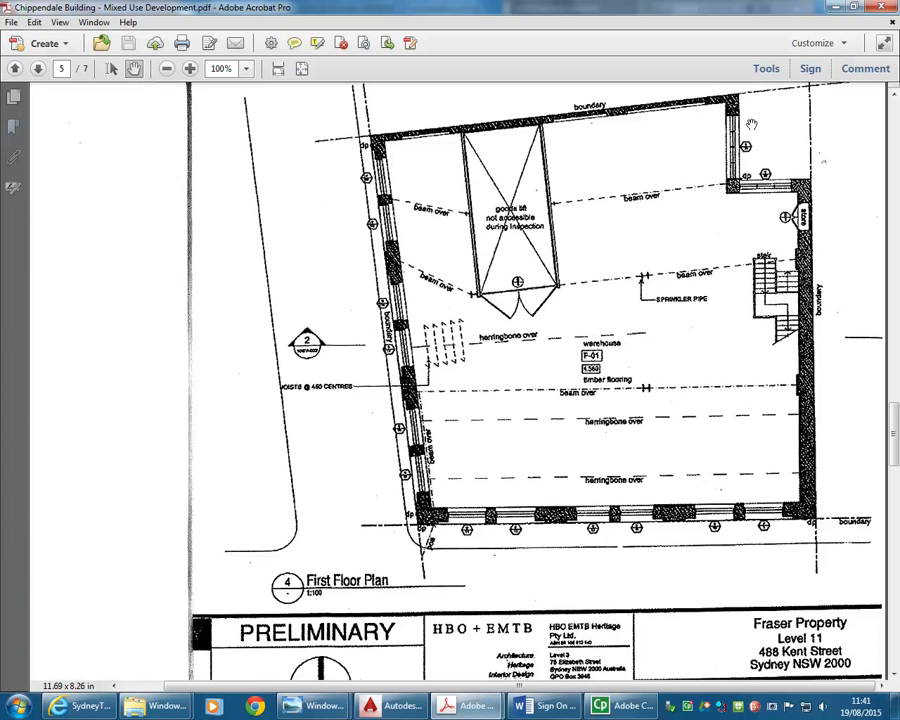
pyautogui.click(835, 7)
# Step: In AutoCAD, copy the selected structure from the outer end of the first-floor level line to the end of the second-floor level line
pyautogui.scroll(-1, 291, 278)
pyautogui.moveTo(291, 278)
pyautogui.mouseDown(button='middle')
pyautogui.moveTo(318, 292)
pyautogui.moveTo(327, 331)
pyautogui.mouseUp(button='middle')
pyautogui.scroll(1, 319, 312)
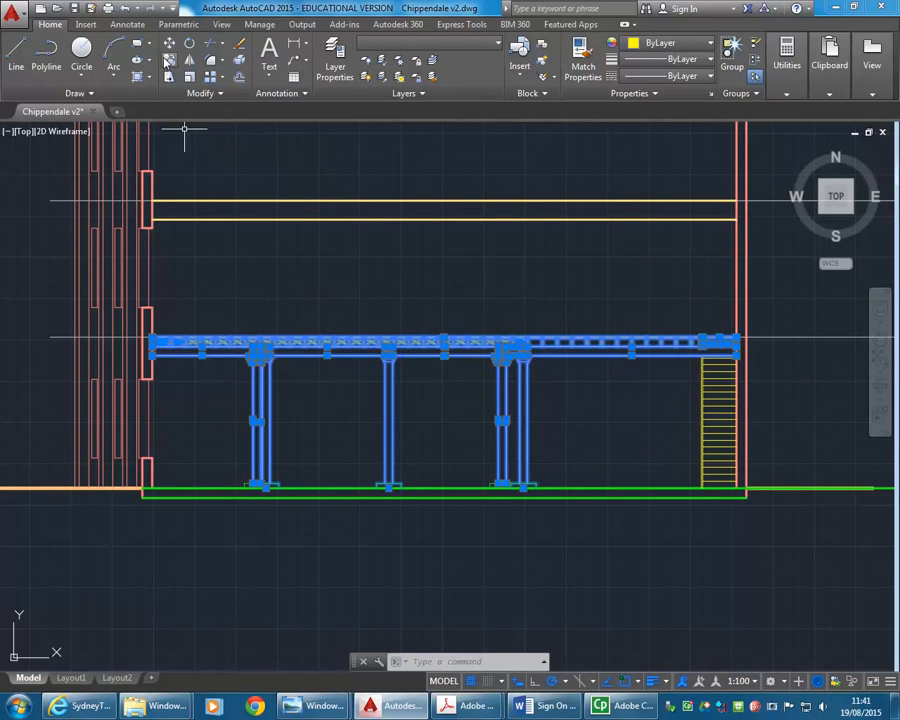
pyautogui.press('Escape')
pyautogui.click(169, 60)
pyautogui.moveTo(627, 295); pyautogui.dragTo(496, 281, button='middle')
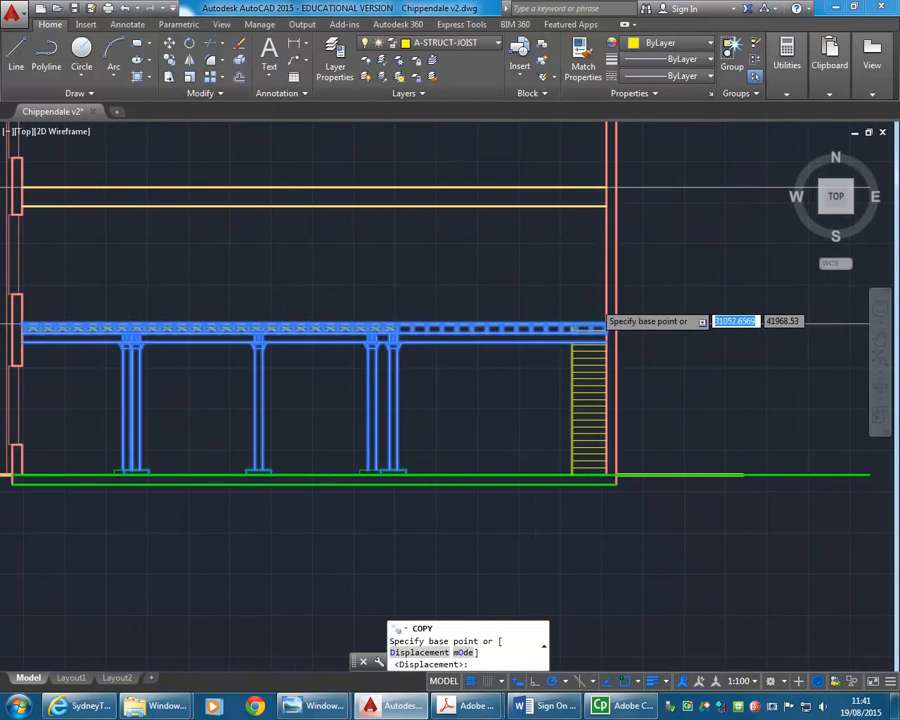
pyautogui.scroll(5, 600, 310)
pyautogui.scroll(-5, 528, 342)
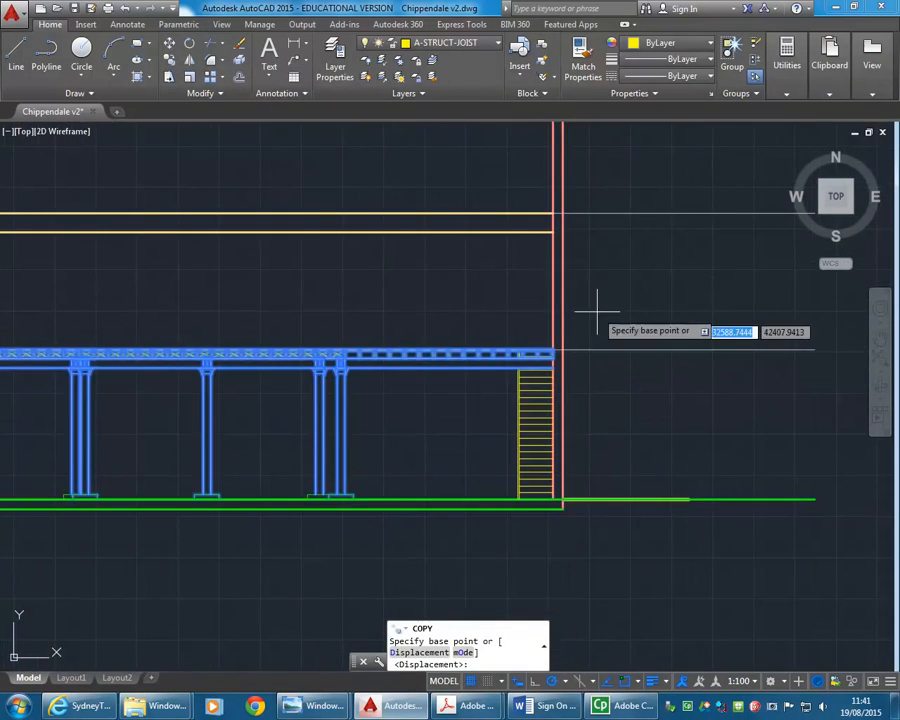
pyautogui.moveTo(686, 320); pyautogui.dragTo(502, 350, button='middle')
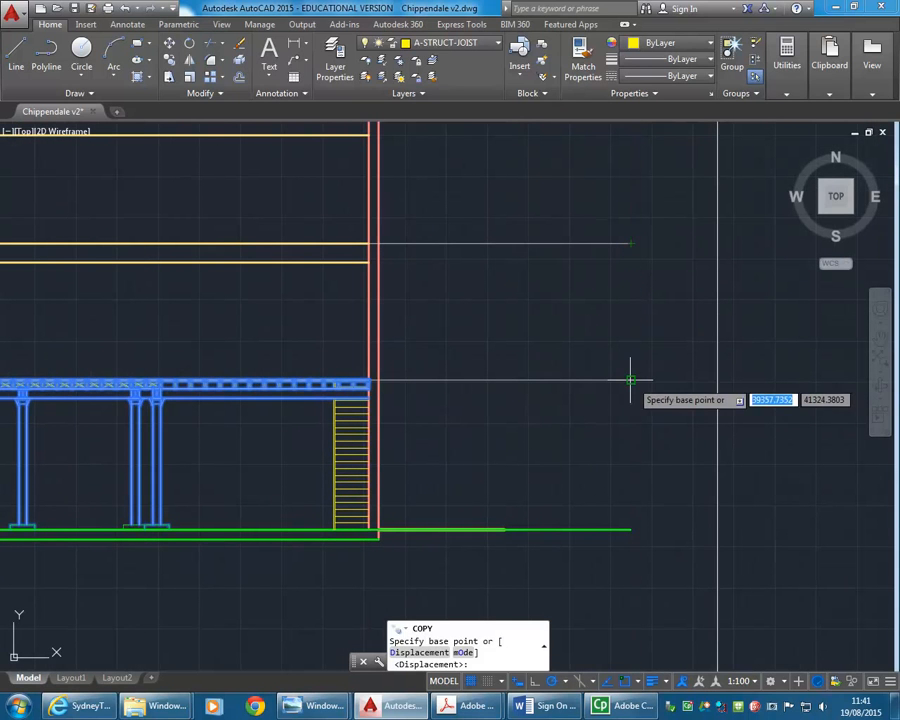
pyautogui.click(630, 380)
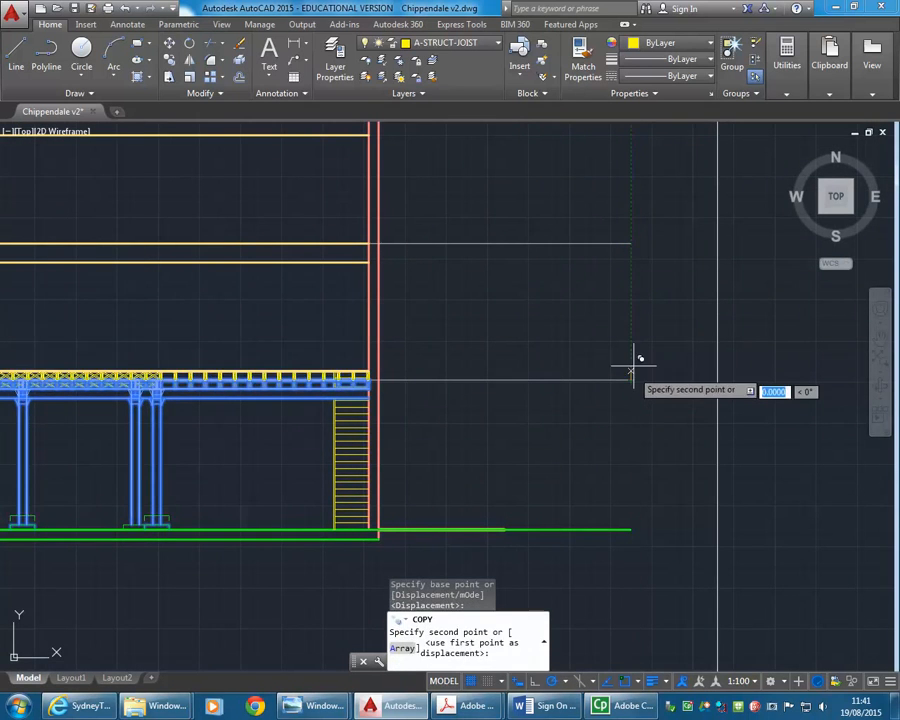
pyautogui.click(630, 243)
pyautogui.rightClick(587, 228)
pyautogui.click(602, 233)
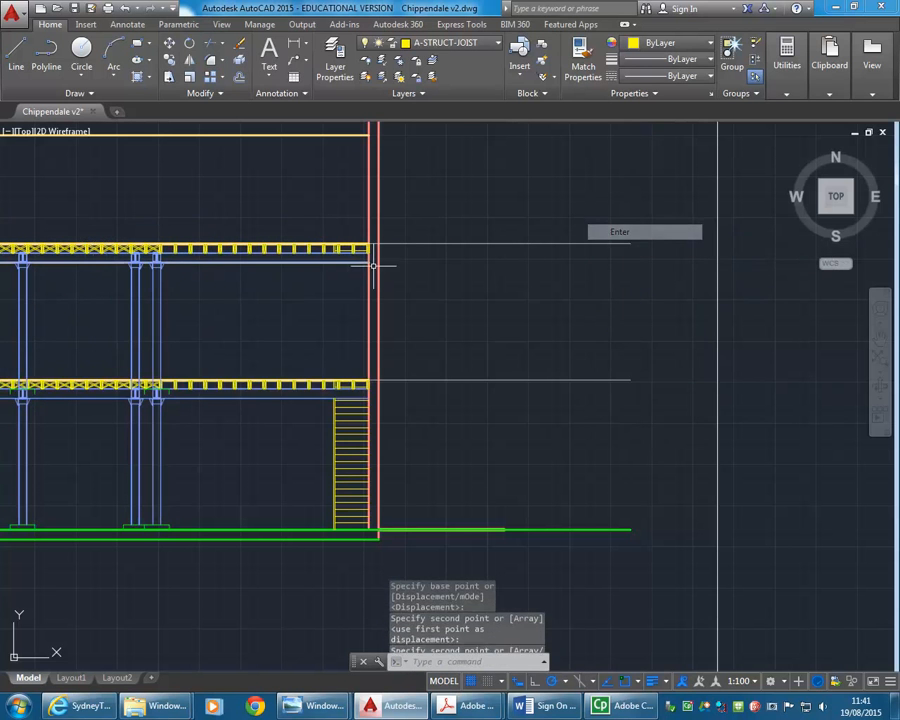
# Step: Examine the copied second-floor structure and where its columns and footings meet the first-floor joists and beams
pyautogui.scroll(-2, 424, 271)
pyautogui.scroll(5, 498, 306)
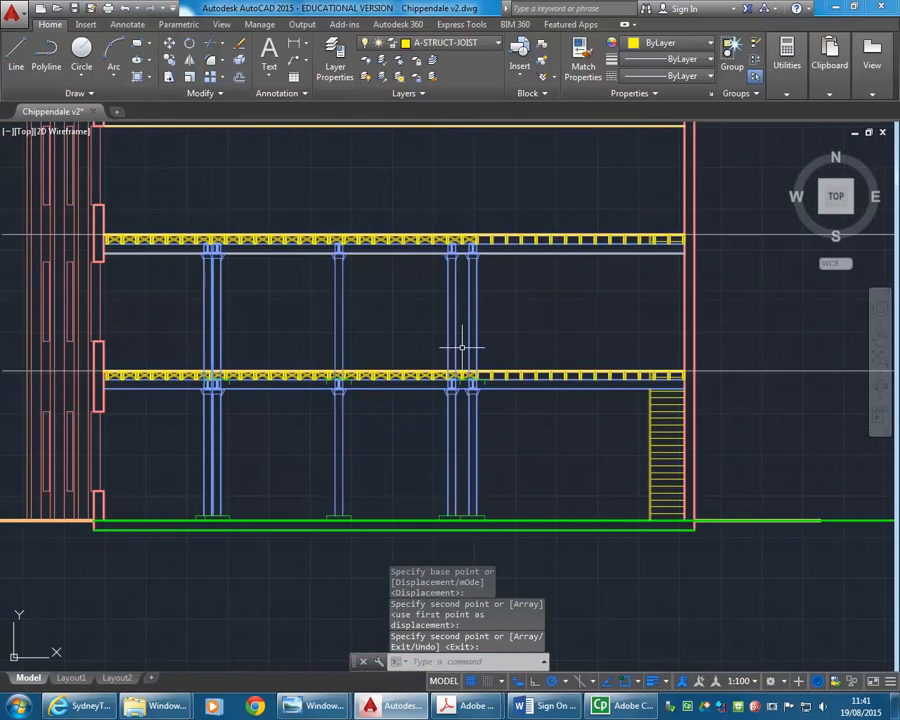
pyautogui.scroll(2, 507, 346)
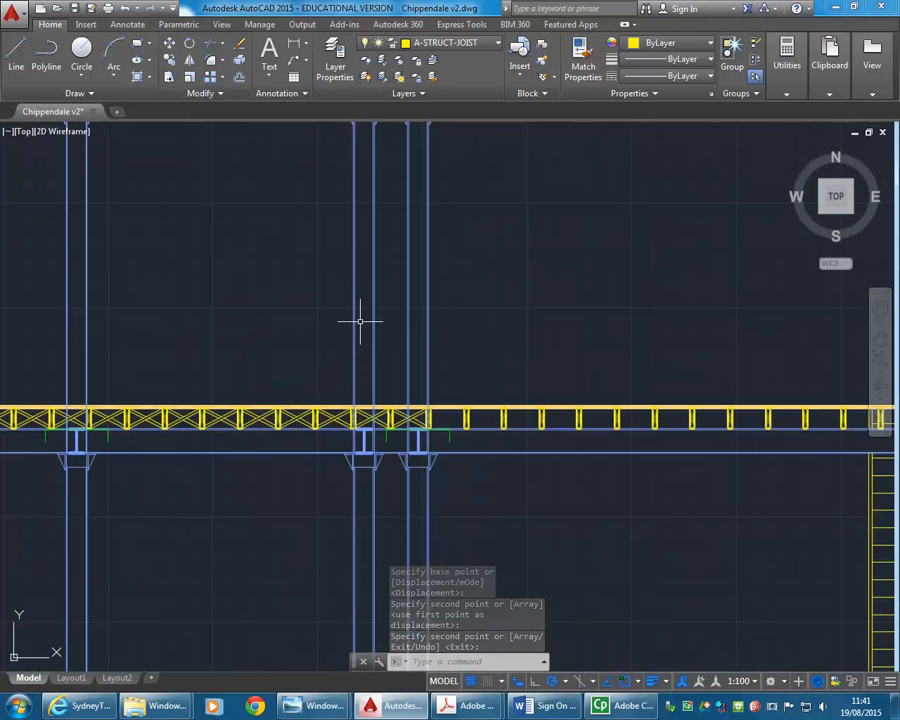
pyautogui.scroll(-4, 472, 297)
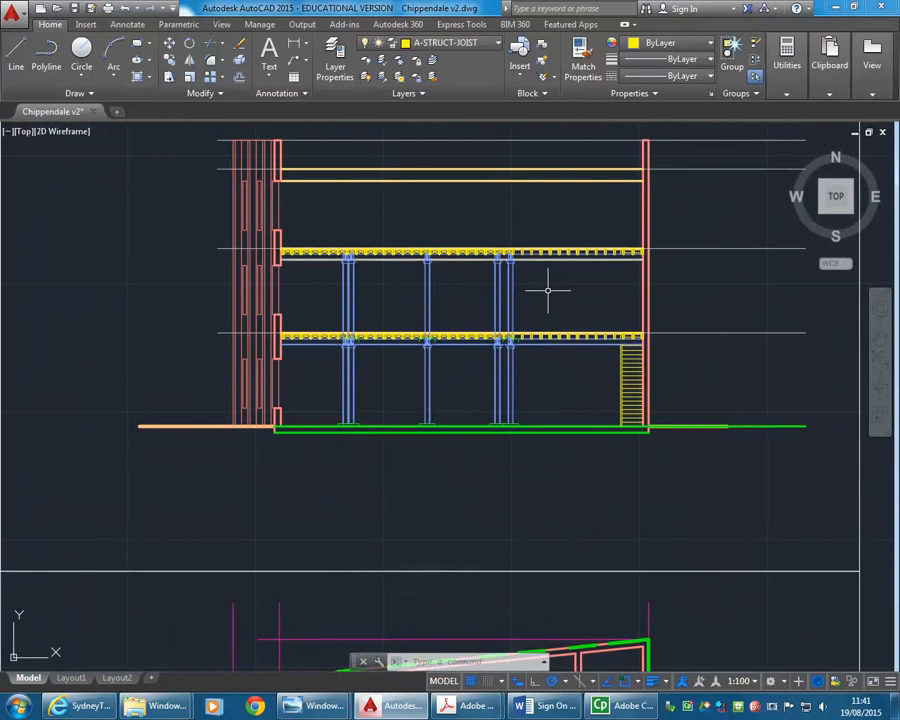
pyautogui.scroll(3, 507, 312)
pyautogui.moveTo(411, 267)
pyautogui.mouseDown(button='middle')
pyautogui.moveTo(269, 336)
pyautogui.moveTo(276, 402)
pyautogui.moveTo(301, 416)
pyautogui.mouseUp(button='middle')
pyautogui.scroll(-3, 276, 424)
pyautogui.scroll(2, 282, 430)
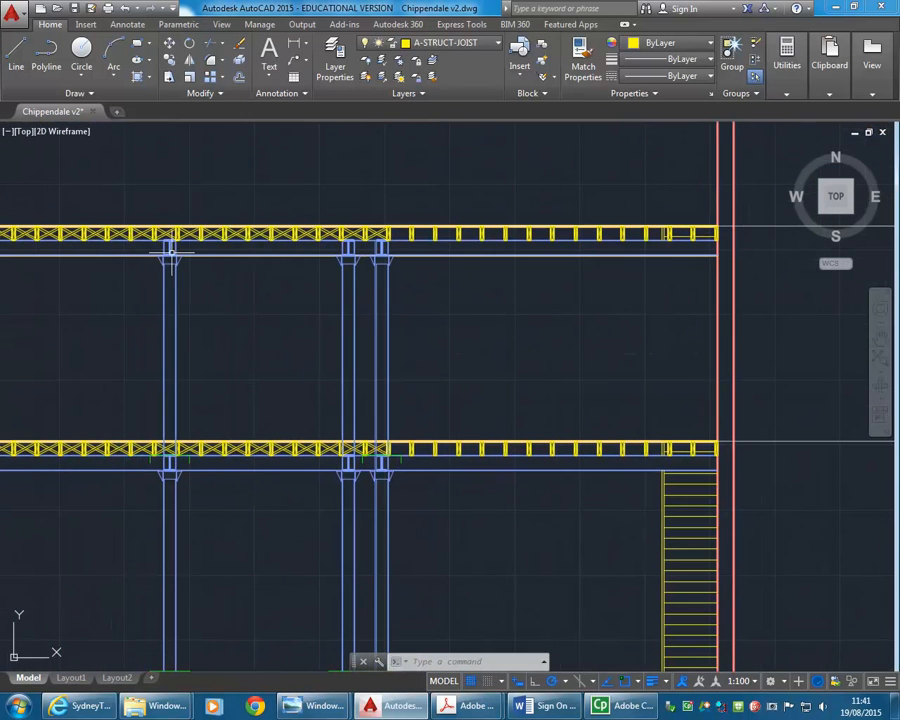
# Step: Measure the vertical distance from a copied column footing's lower corner to the top of the first-floor flooring
pyautogui.click(788, 60)
pyautogui.click(789, 120)
pyautogui.scroll(7, 410, 436)
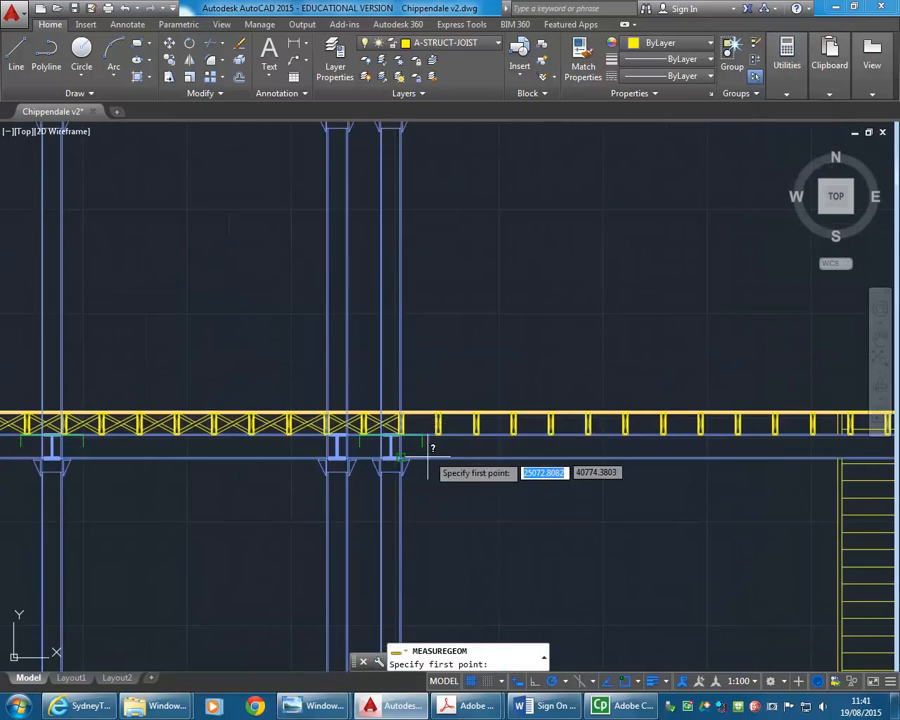
pyautogui.click(417, 432)
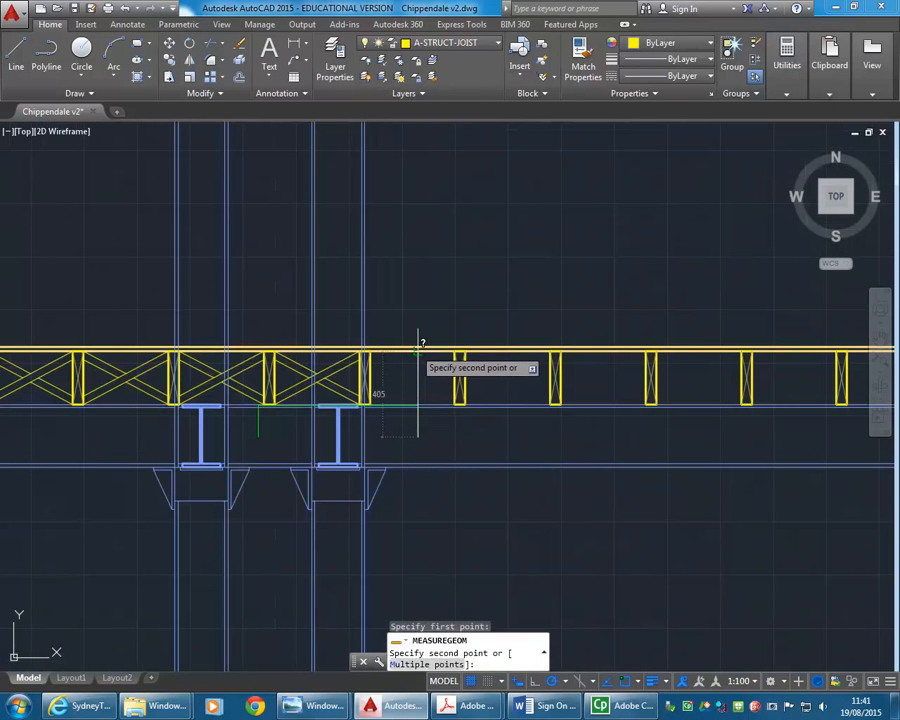
pyautogui.click(417, 348)
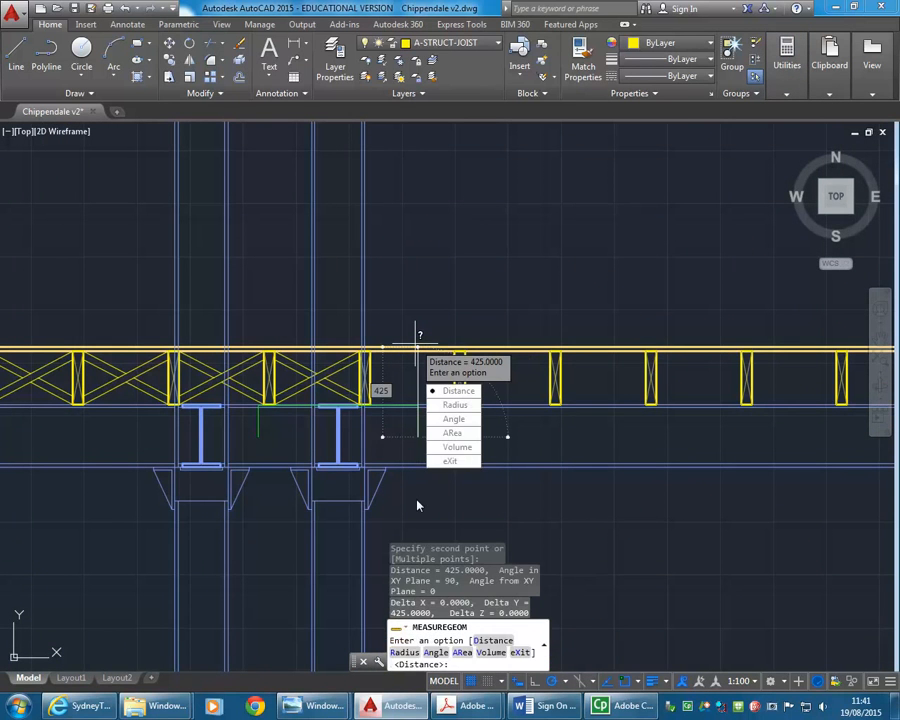
# Step: Select the second-floor columns and their footings with a crossing window and isolate them from the rest of the drawing
pyautogui.click(459, 465)
pyautogui.scroll(-4, 479, 425)
pyautogui.moveTo(477, 418); pyautogui.dragTo(536, 406, button='middle')
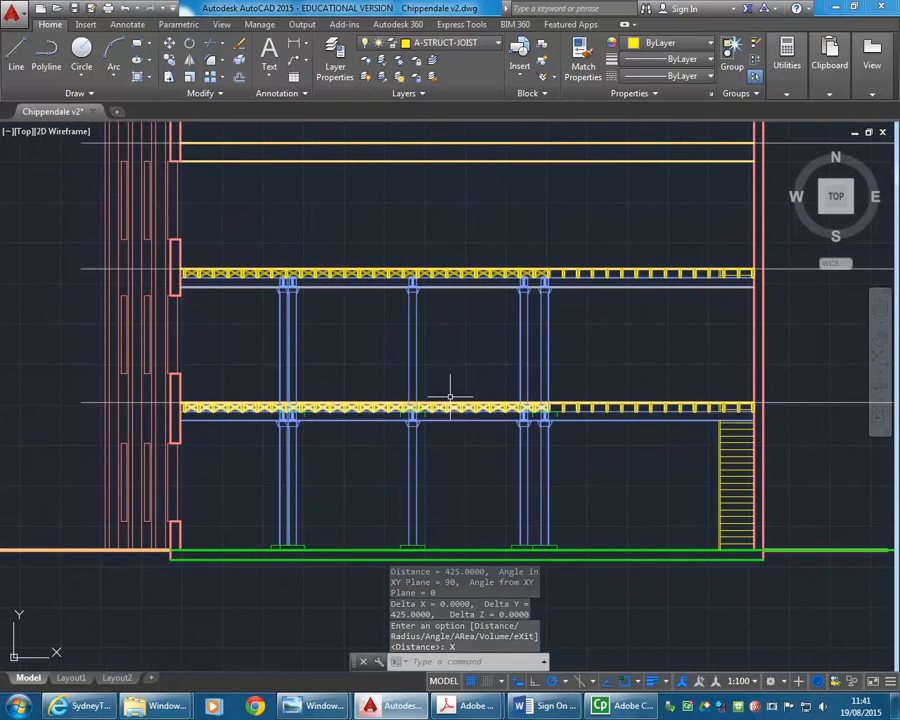
pyautogui.click(787, 58)
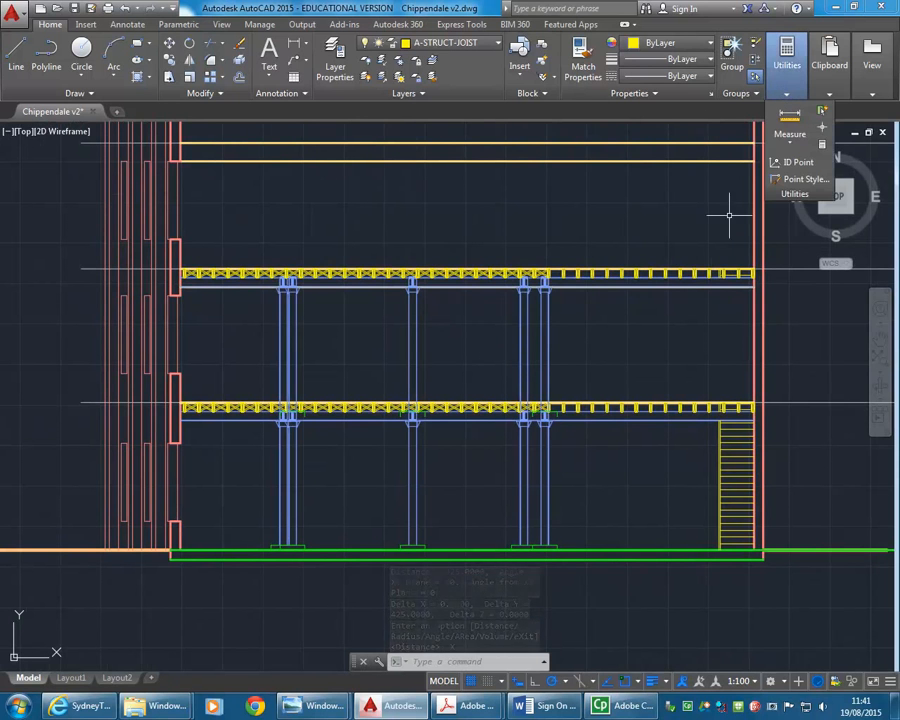
pyautogui.click(577, 323)
pyautogui.click(247, 370)
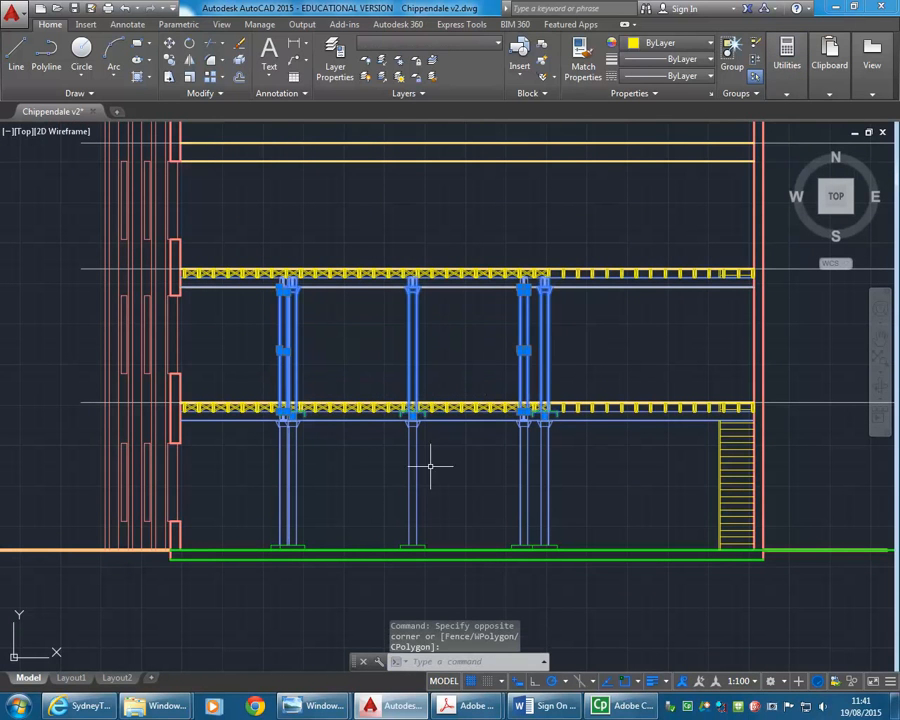
pyautogui.rightClick(448, 316)
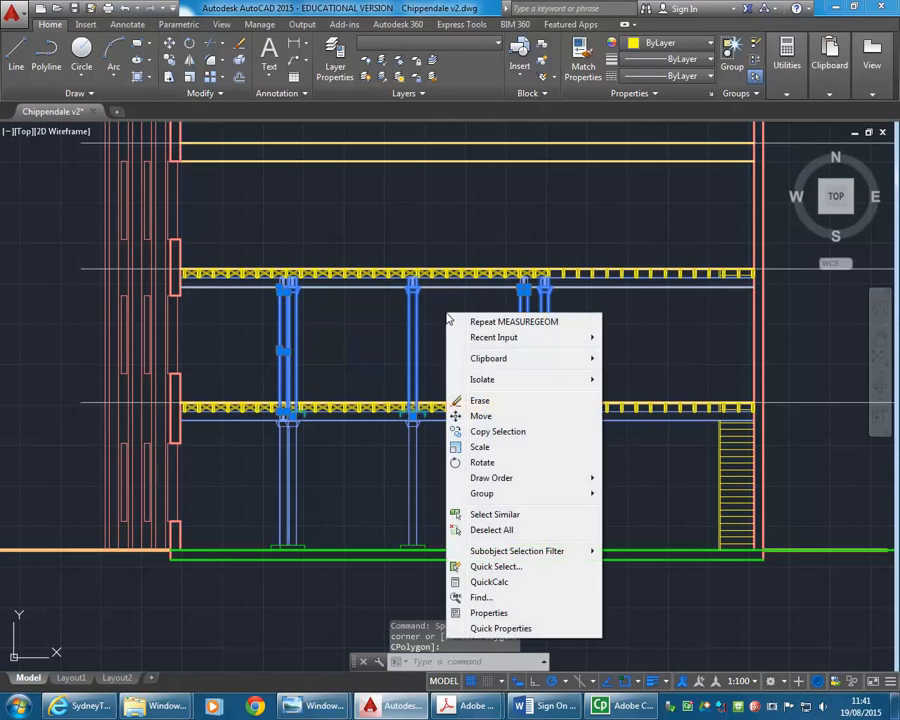
pyautogui.moveTo(598, 385)
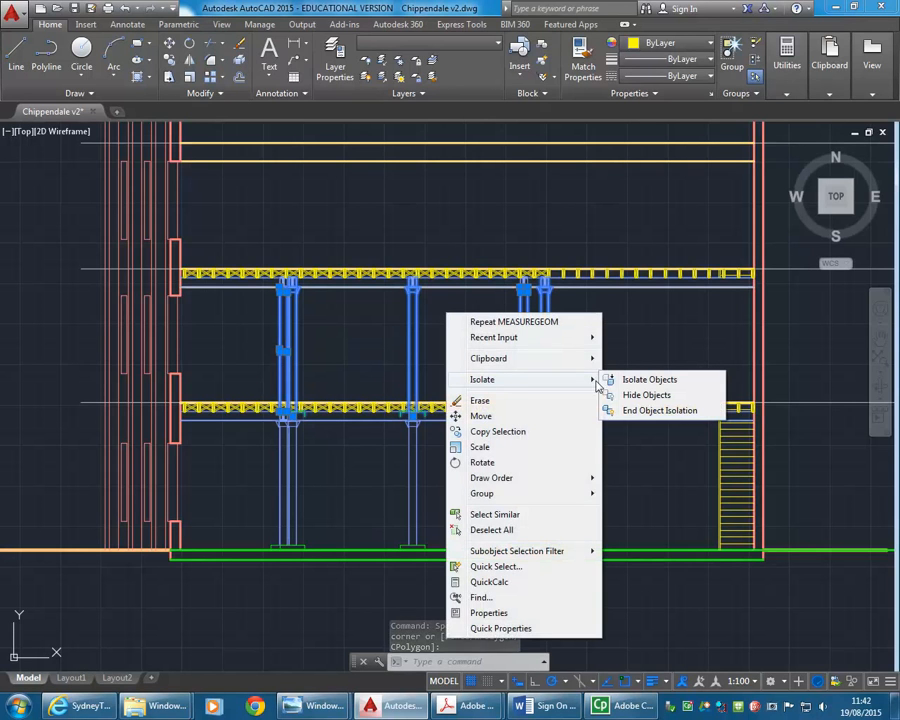
pyautogui.click(668, 381)
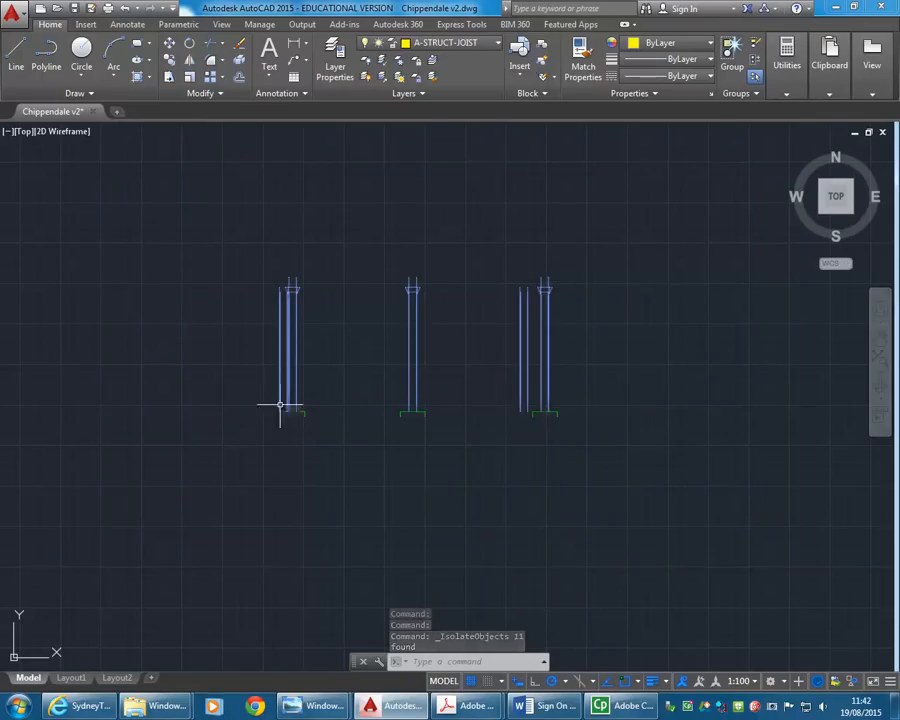
# Step: Select the three isolated column blocks that include footings and explode them
pyautogui.scroll(3, 480, 410)
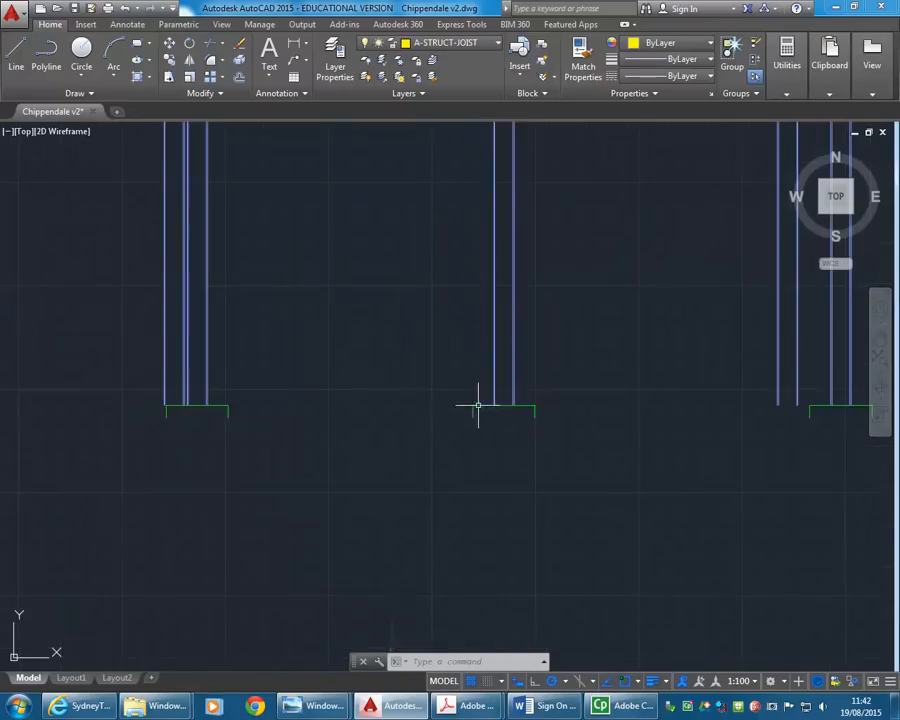
pyautogui.scroll(-4, 462, 408)
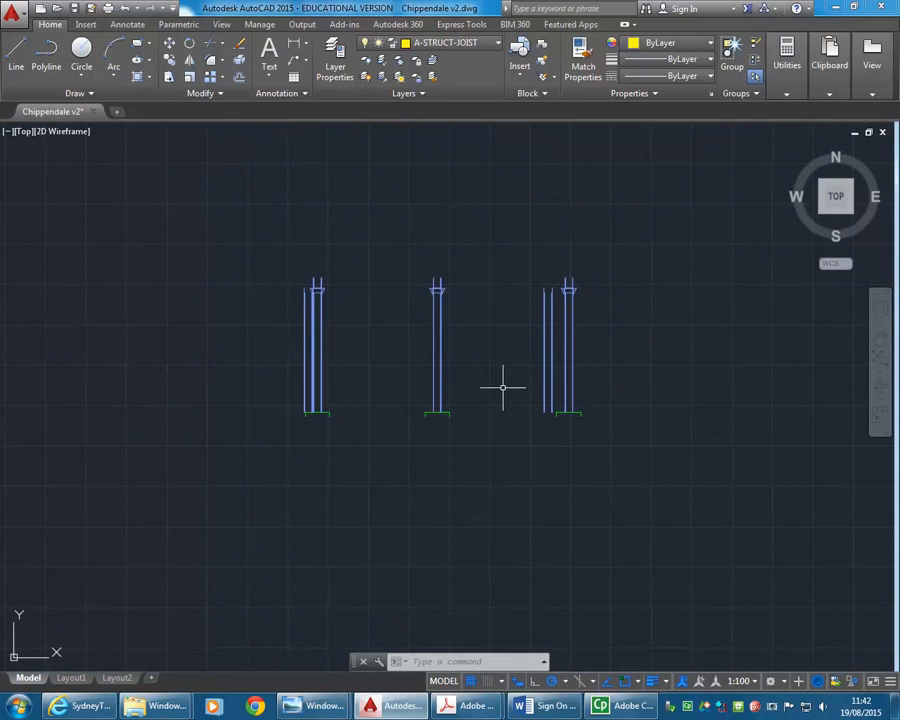
pyautogui.scroll(2, 503, 387)
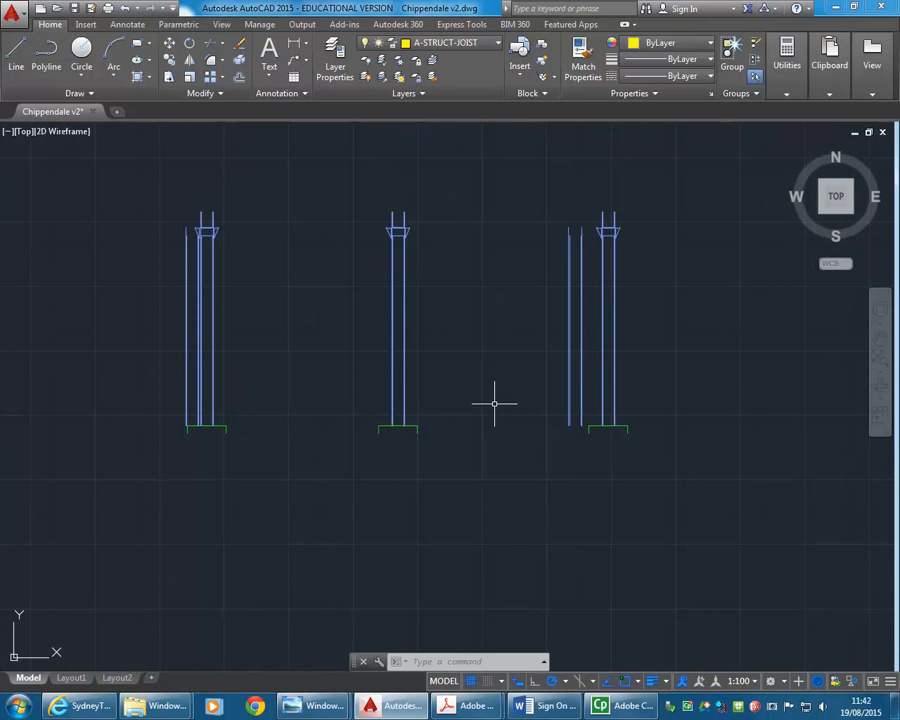
pyautogui.click(608, 386)
pyautogui.moveTo(410, 345); pyautogui.dragTo(313, 374)
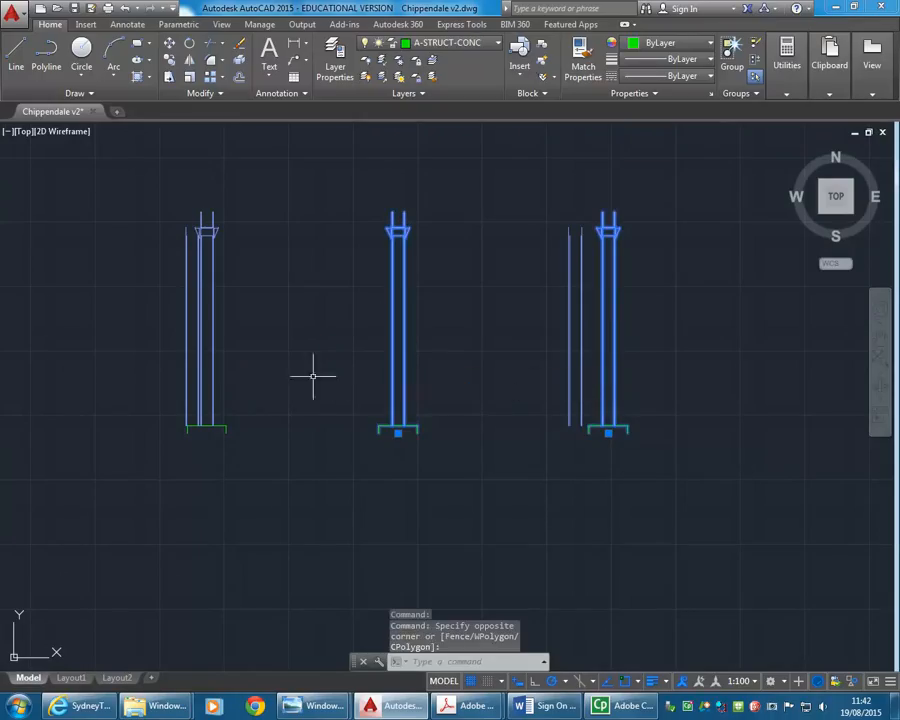
pyautogui.click(212, 367)
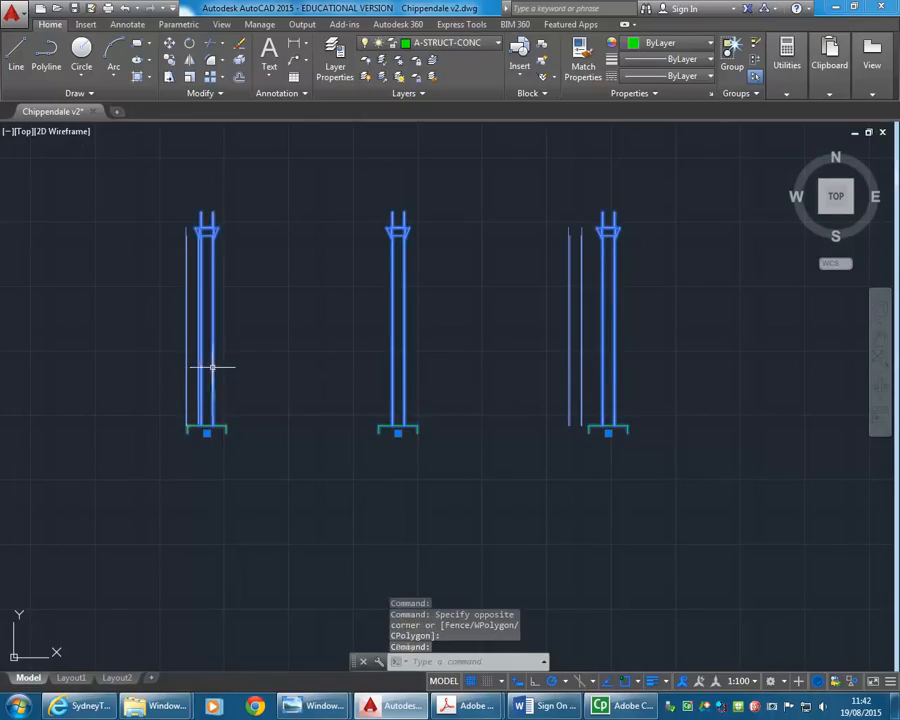
pyautogui.click(238, 62)
# Step: Select the green footing outlines at the base of the three exploded columns and delete them
pyautogui.click(113, 382)
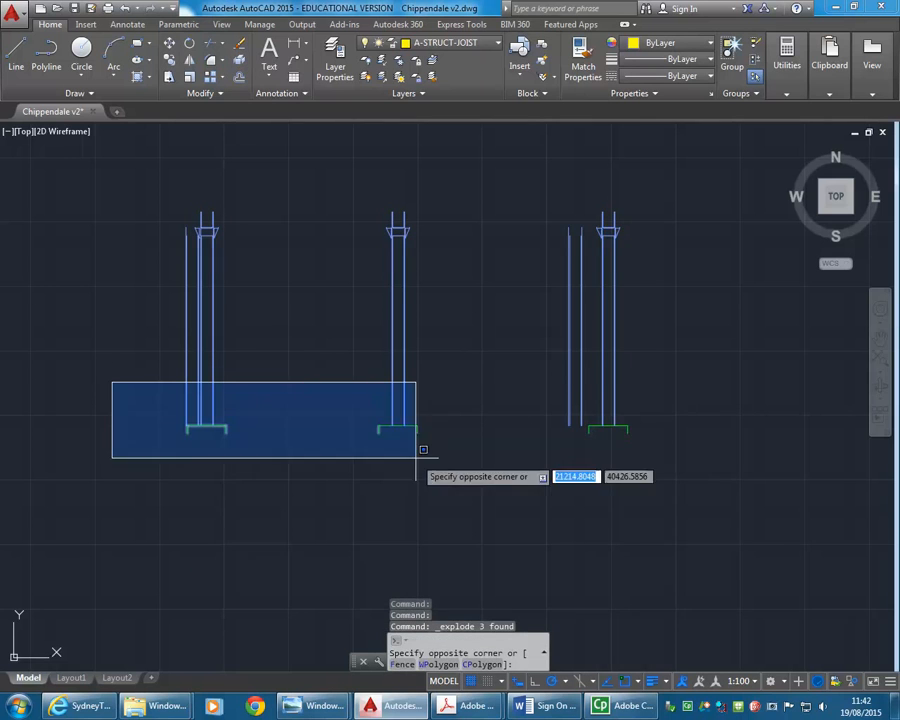
pyautogui.click(722, 487)
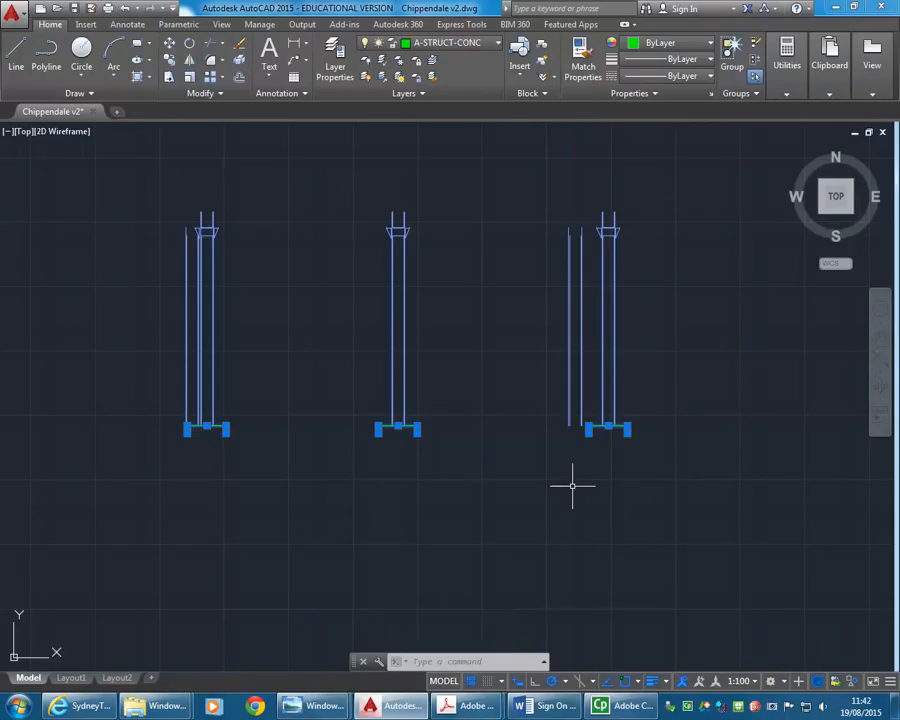
pyautogui.press('Delete')
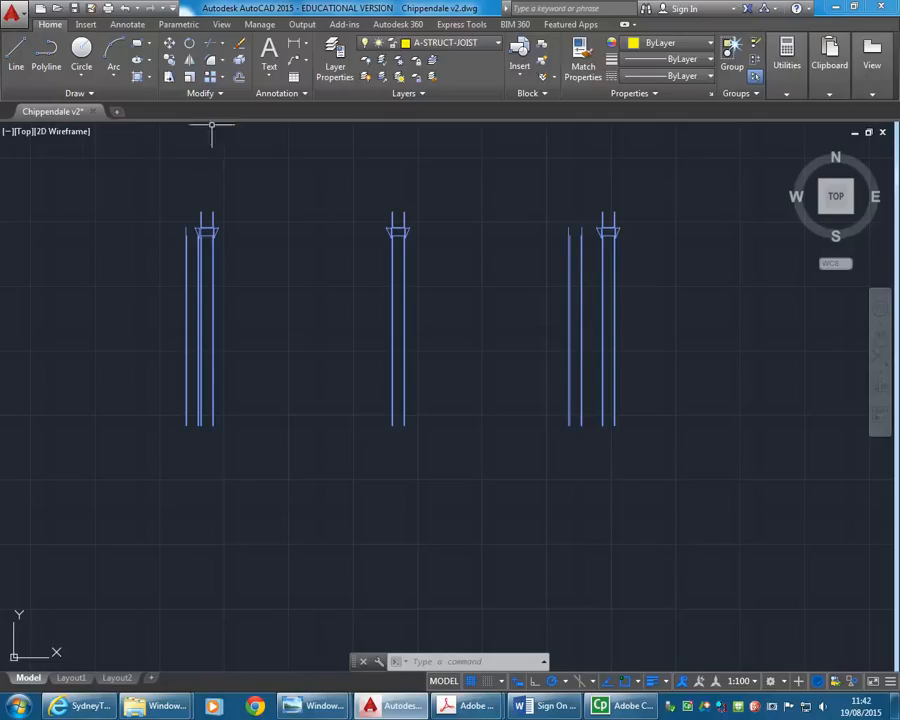
# Step: Stretch the lower ends of all the isolated columns vertically upward by 275
pyautogui.click(170, 80)
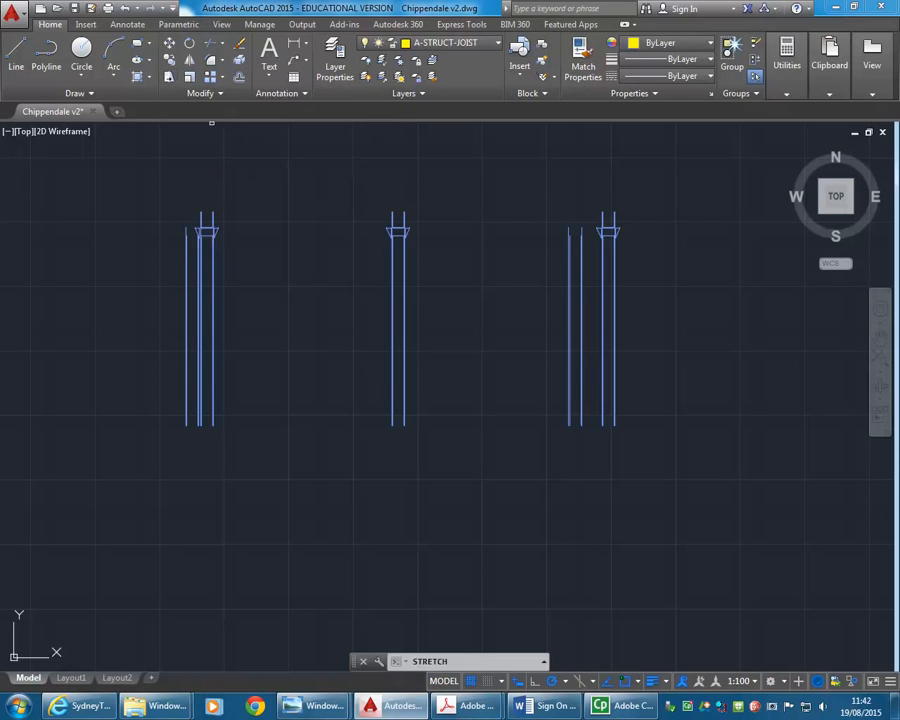
pyautogui.click(674, 463)
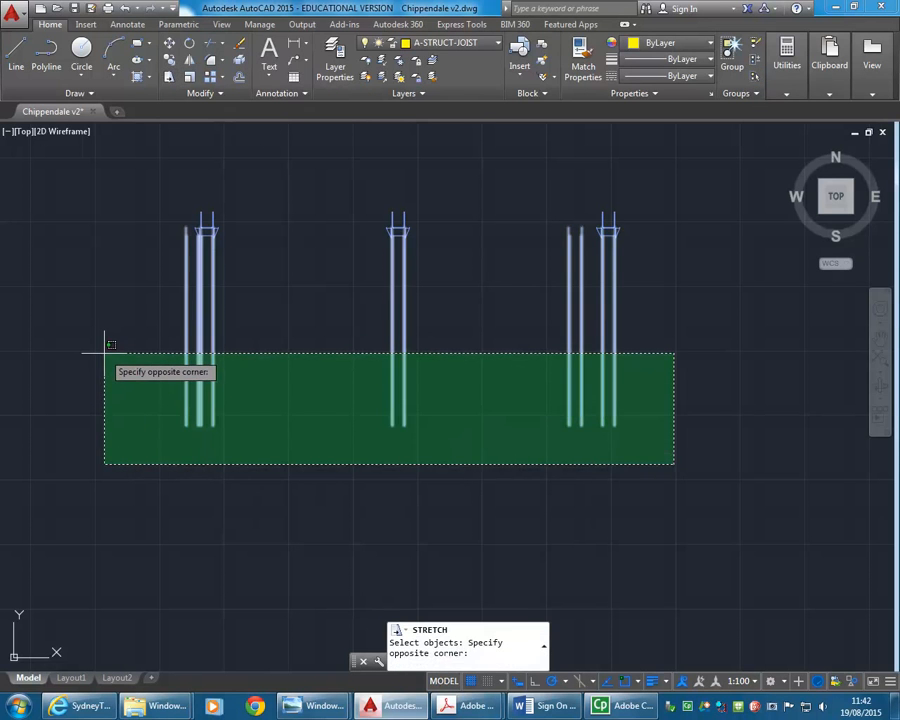
pyautogui.click(104, 352)
pyautogui.click(102, 506)
pyautogui.click(277, 376)
pyautogui.press('Return')
pyautogui.click(299, 465)
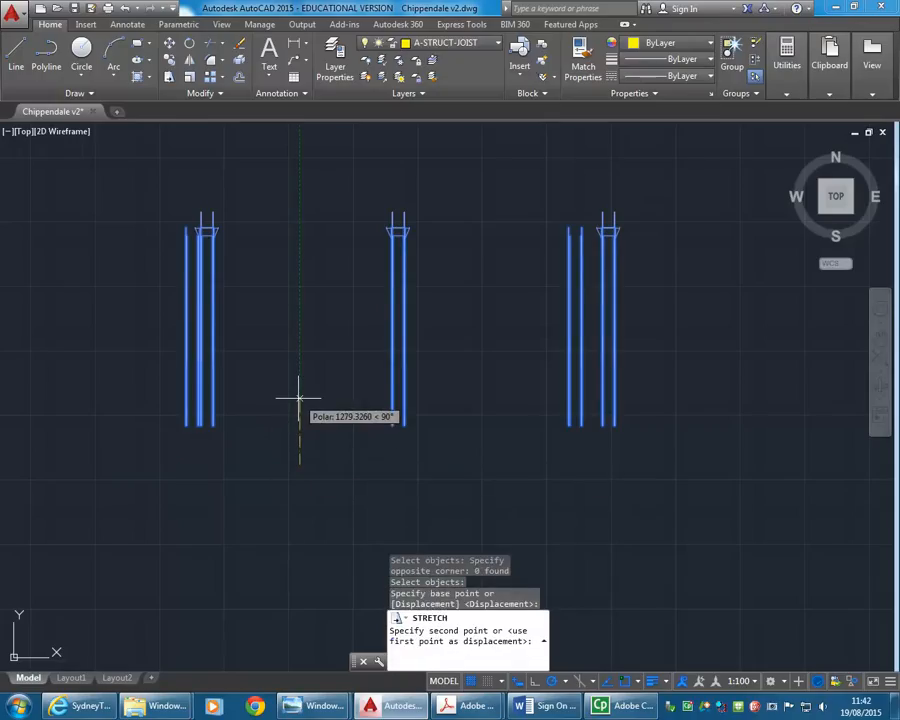
pyautogui.write('2')
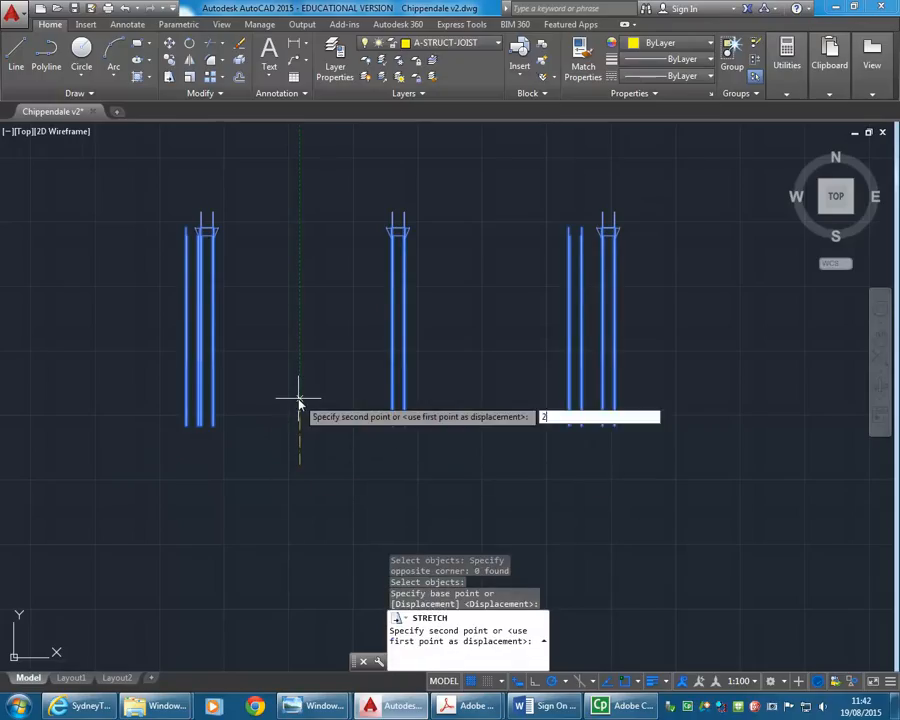
pyautogui.write('75')
pyautogui.press('Return')
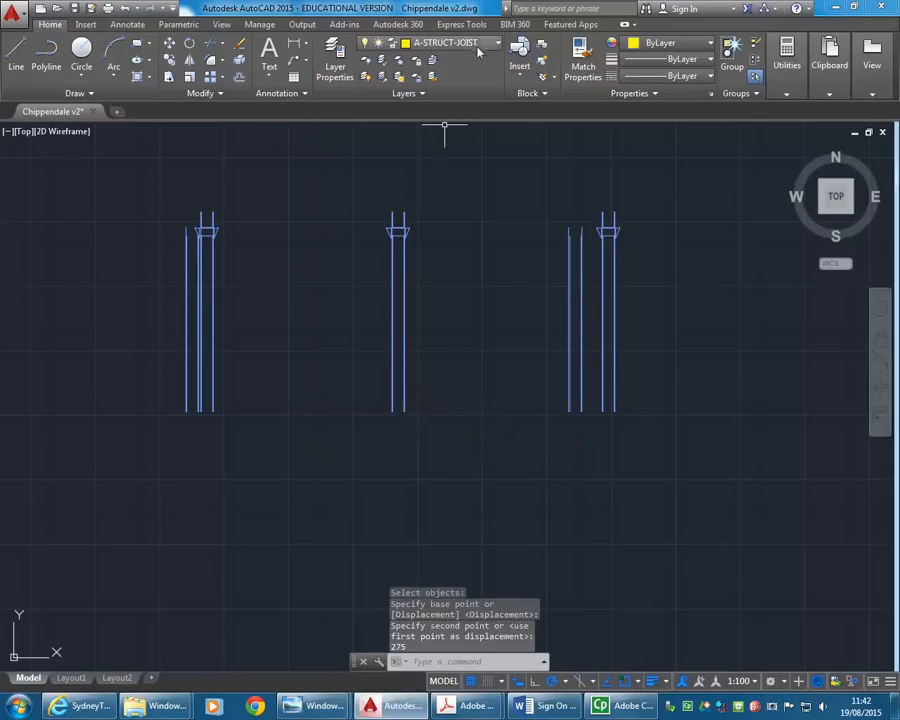
# Step: End the object isolation to bring back the rest of the section
pyautogui.rightClick(333, 234)
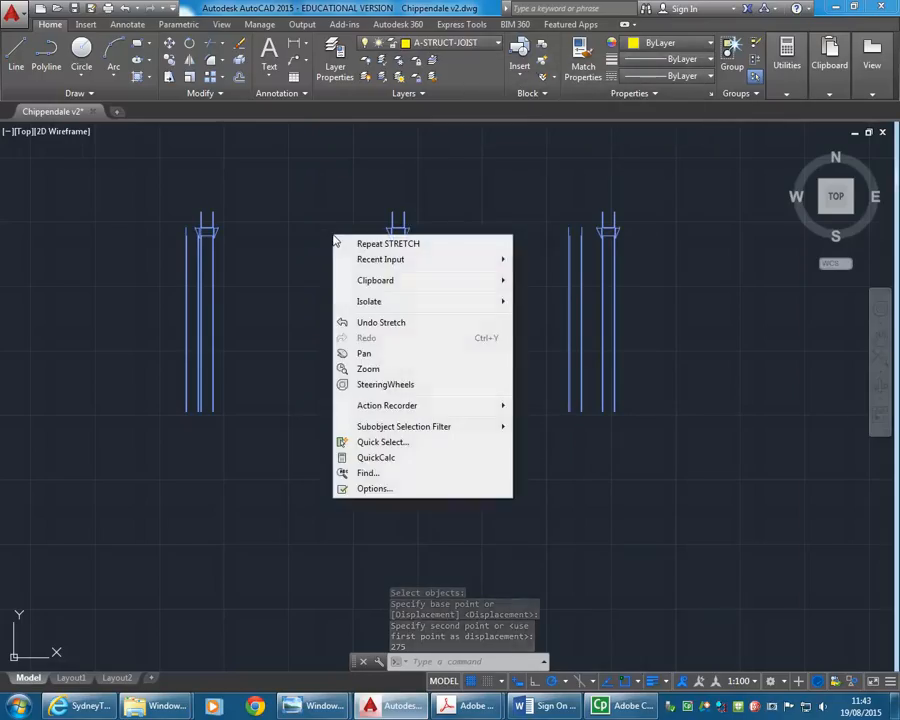
pyautogui.moveTo(365, 311)
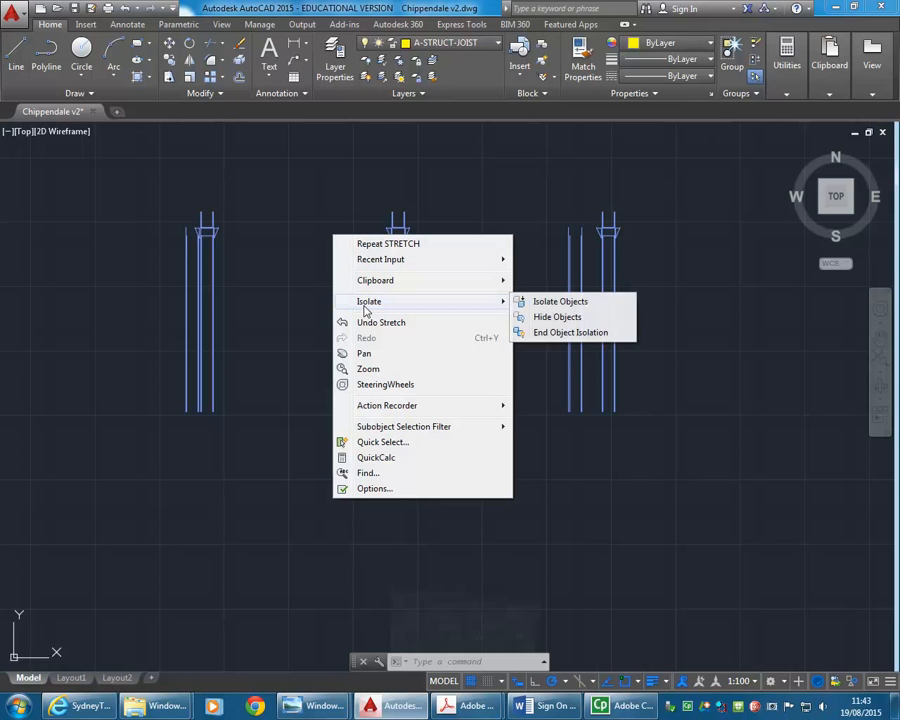
pyautogui.click(568, 333)
# Step: Examine where the shortened columns meet the first-floor flooring and review both levels of the section
pyautogui.scroll(10, 635, 434)
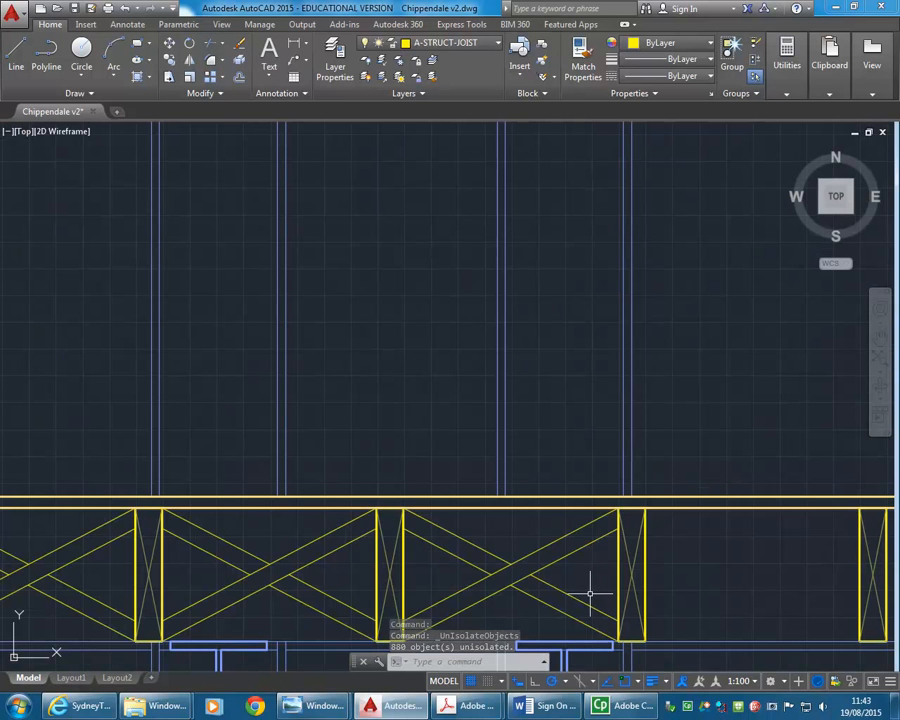
pyautogui.scroll(-10, 364, 388)
pyautogui.moveTo(255, 358); pyautogui.dragTo(476, 380, button='middle')
pyautogui.scroll(-1, 309, 369)
pyautogui.moveTo(309, 369); pyautogui.dragTo(374, 386, button='middle')
pyautogui.moveTo(338, 350); pyautogui.dragTo(312, 356, button='middle')
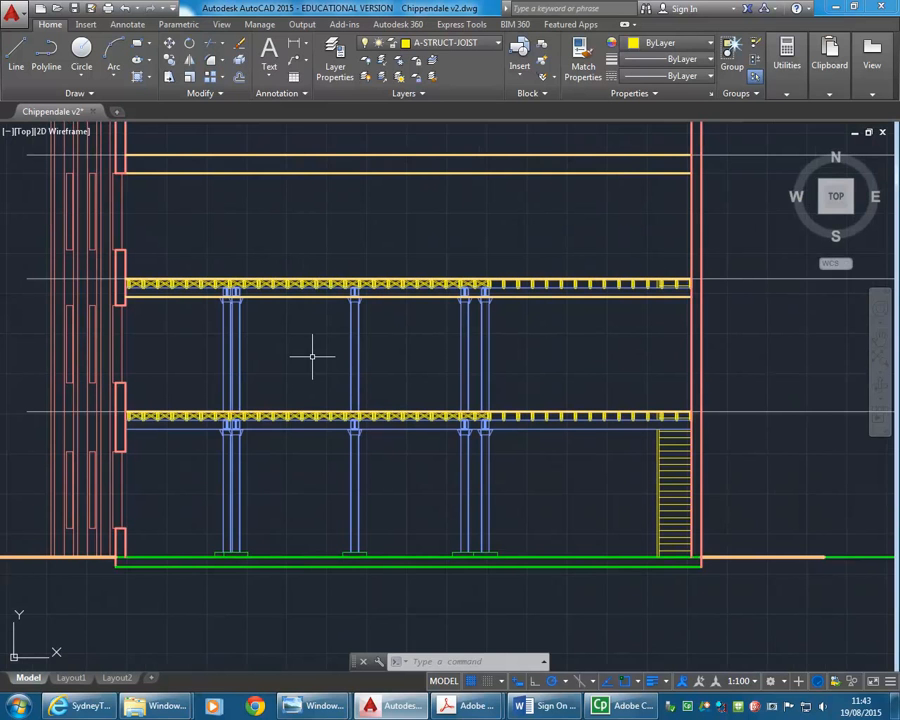
pyautogui.scroll(-2, 321, 362)
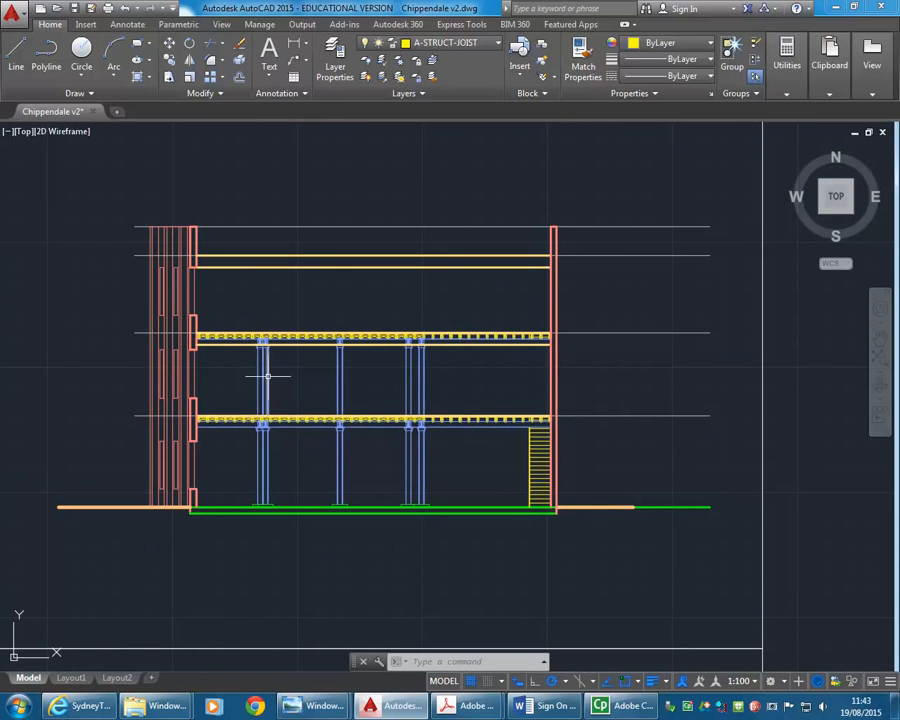
pyautogui.scroll(2, 364, 388)
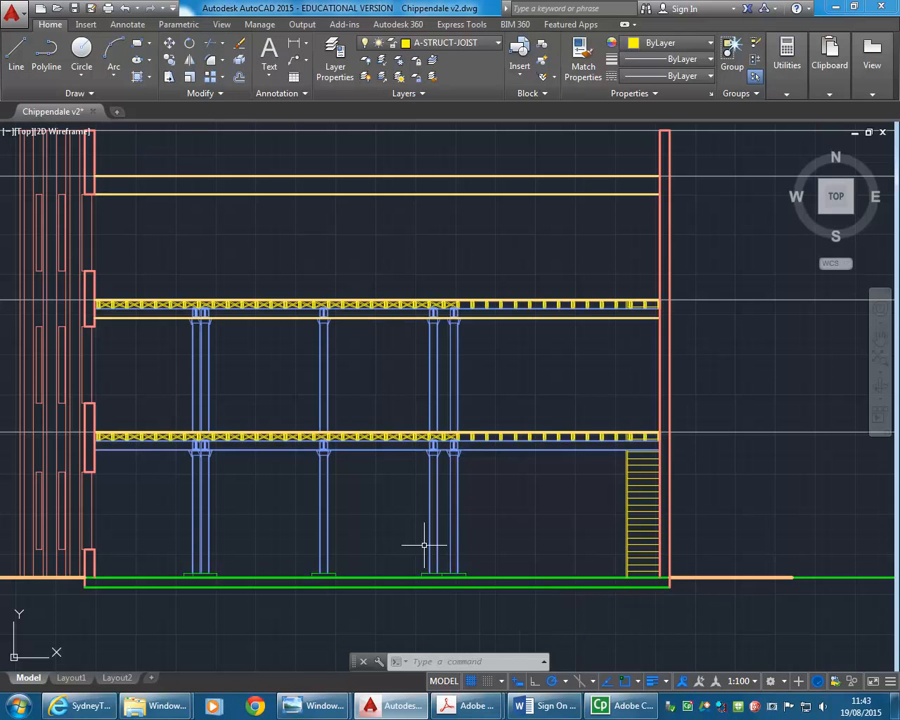
# Step: Switch to Windows Photo Viewer and examine the columns and beams in the interior photo Pics 051.jpg
pyautogui.moveTo(446, 707)
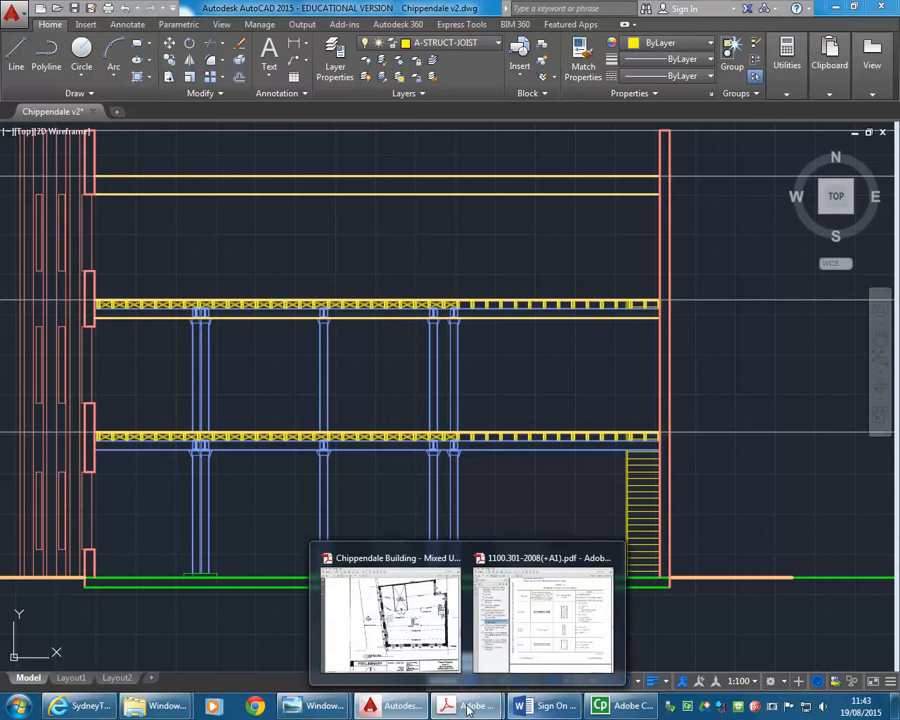
pyautogui.moveTo(322, 708)
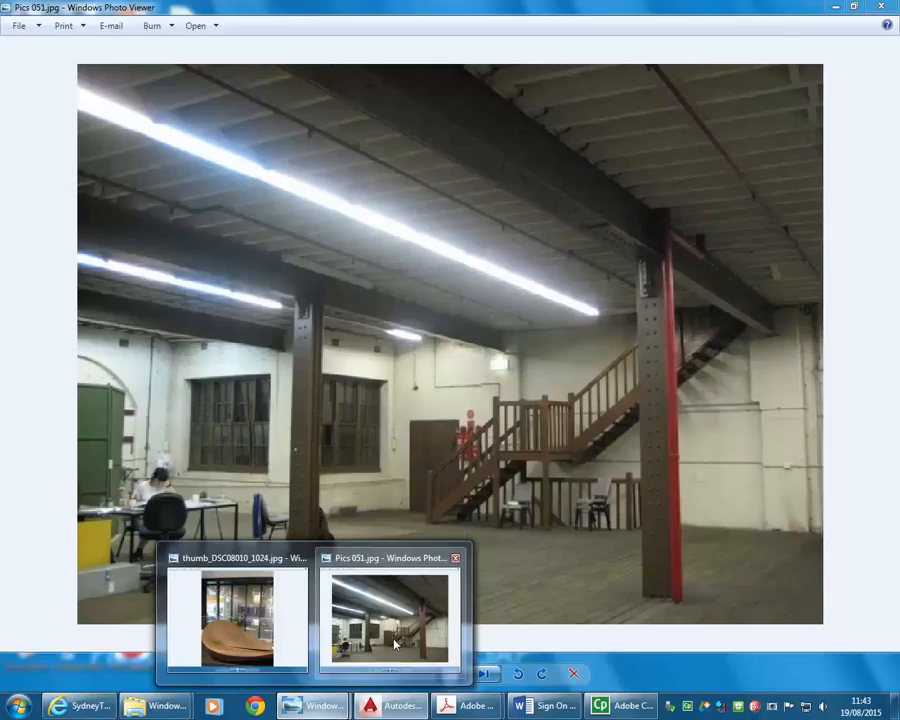
pyautogui.click(395, 645)
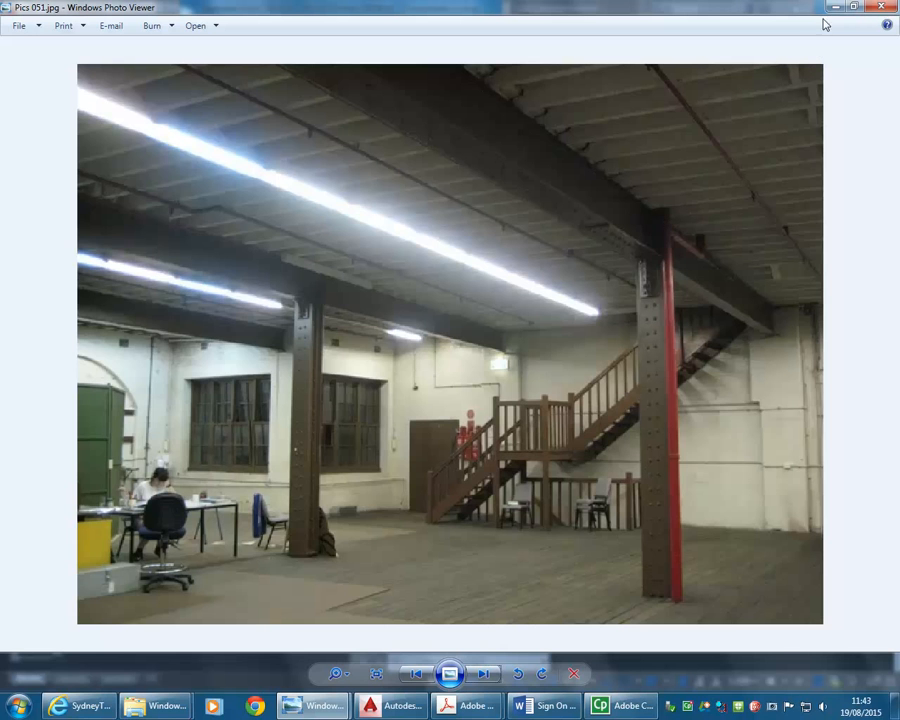
# Step: Return to AutoCAD and examine the first-floor junction between the paired columns, steel beams, joists and flooring, including the long beam's top line
pyautogui.hotkey('alt', 'Tab')
pyautogui.scroll(4, 438, 405)
pyautogui.scroll(2, 546, 362)
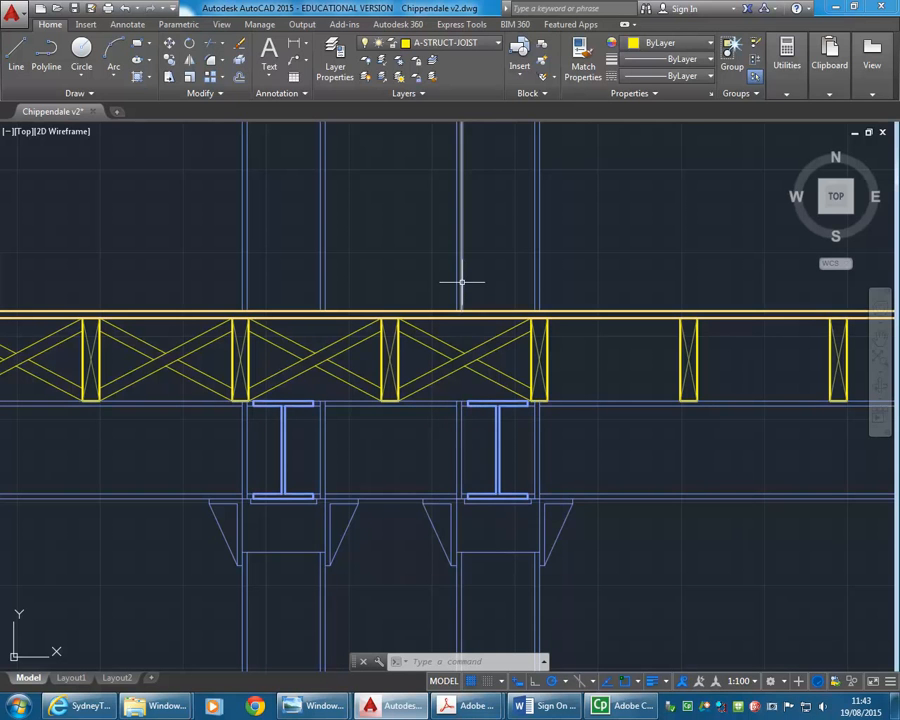
pyautogui.scroll(2, 460, 286)
pyautogui.scroll(-4, 480, 330)
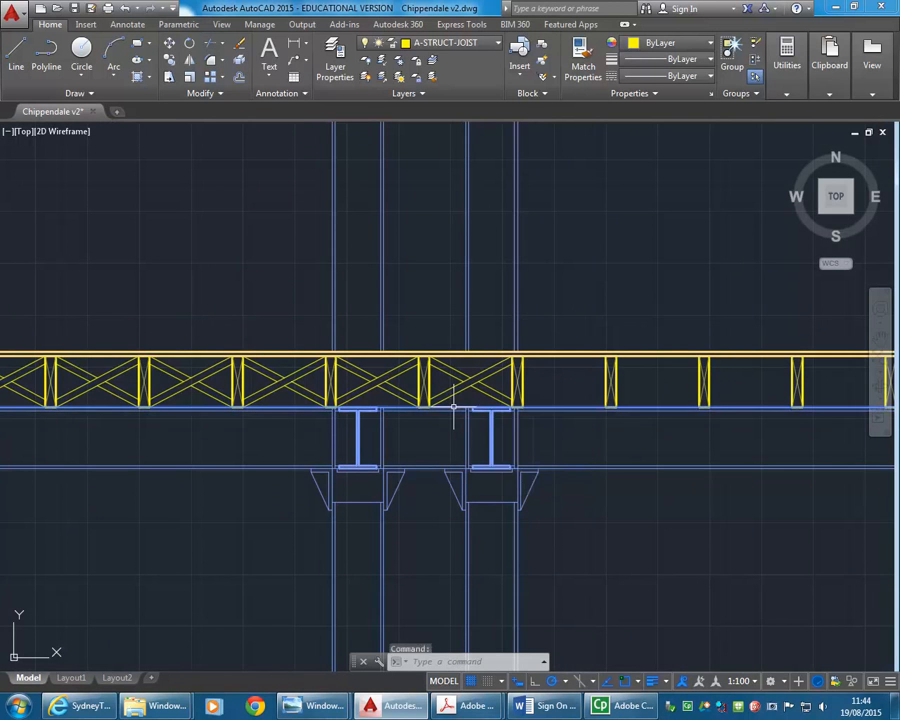
pyautogui.scroll(-6, 427, 459)
pyautogui.moveTo(434, 456); pyautogui.dragTo(578, 436, button='middle')
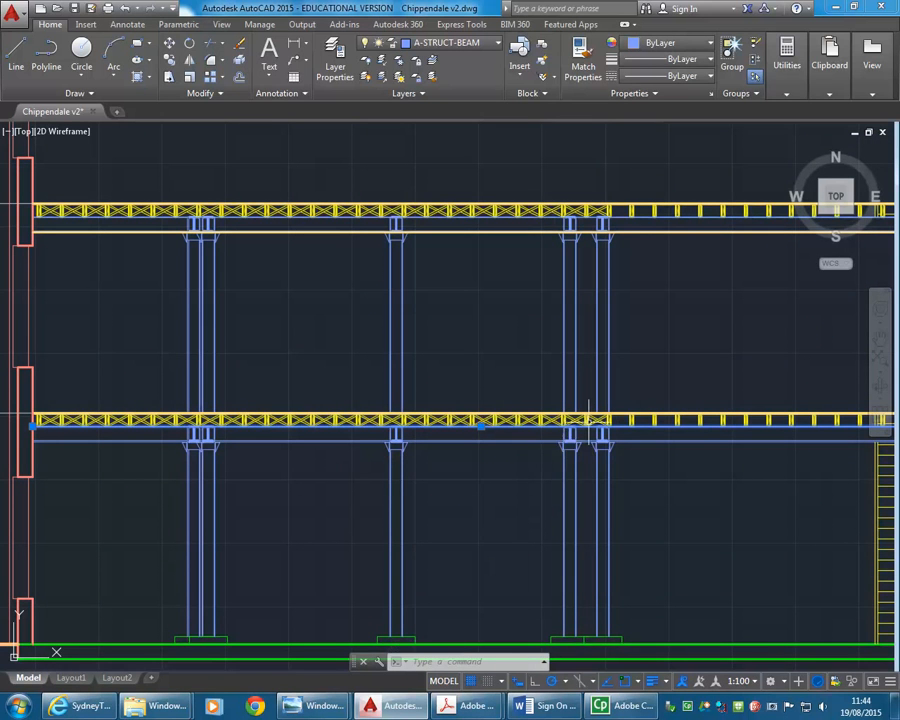
pyautogui.scroll(5, 626, 416)
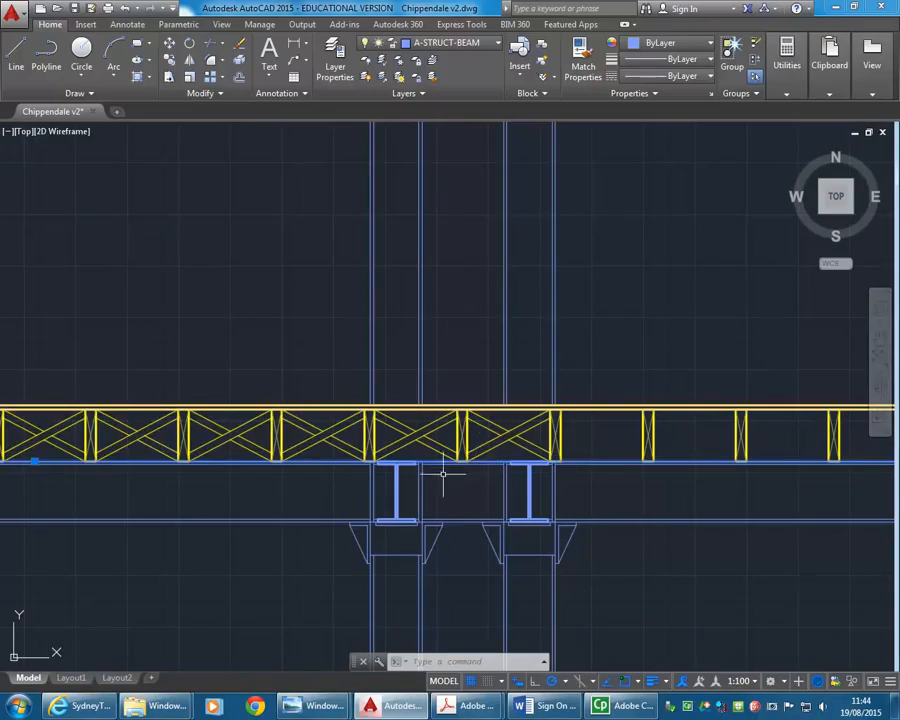
pyautogui.scroll(2, 484, 499)
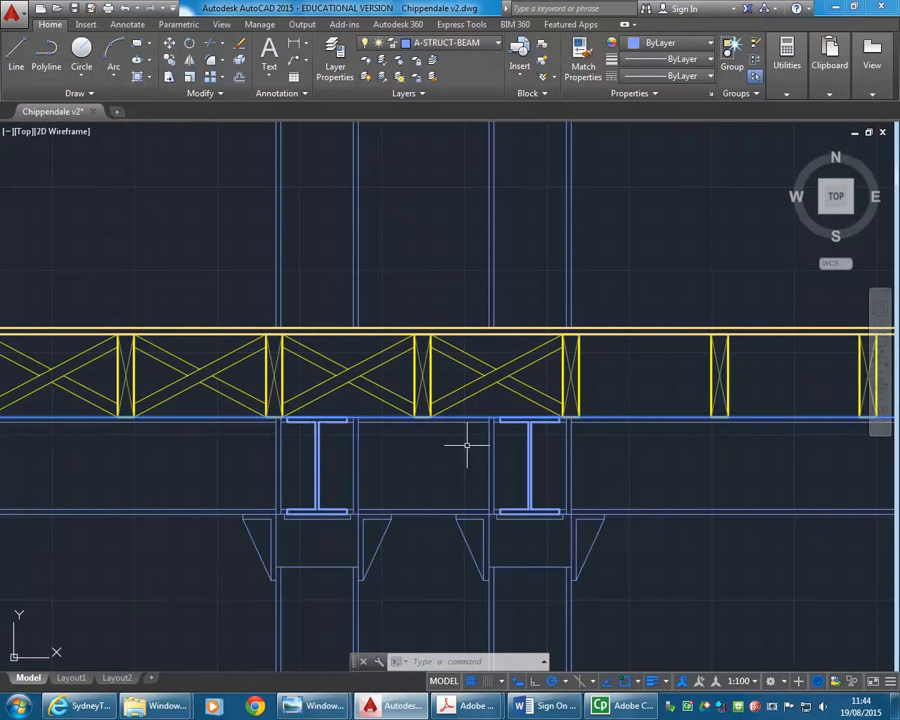
pyautogui.scroll(-4, 490, 264)
pyautogui.moveTo(482, 269)
pyautogui.mouseDown(button='middle')
pyautogui.moveTo(476, 352)
pyautogui.moveTo(426, 399)
pyautogui.mouseUp(button='middle')
pyautogui.scroll(2, 403, 413)
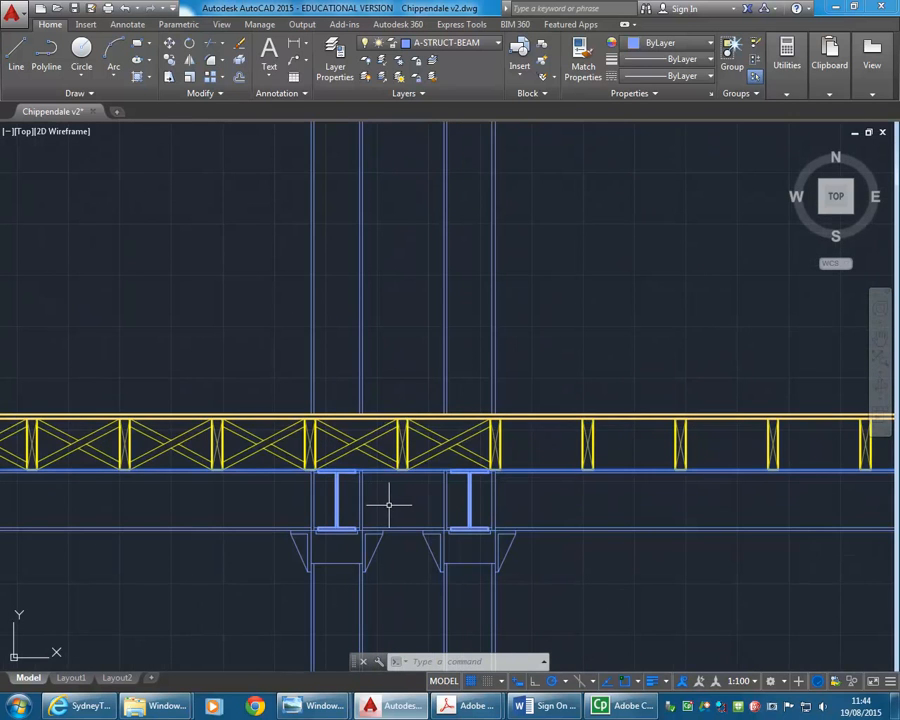
pyautogui.moveTo(398, 503); pyautogui.dragTo(410, 488, button='middle')
pyautogui.scroll(2, 411, 494)
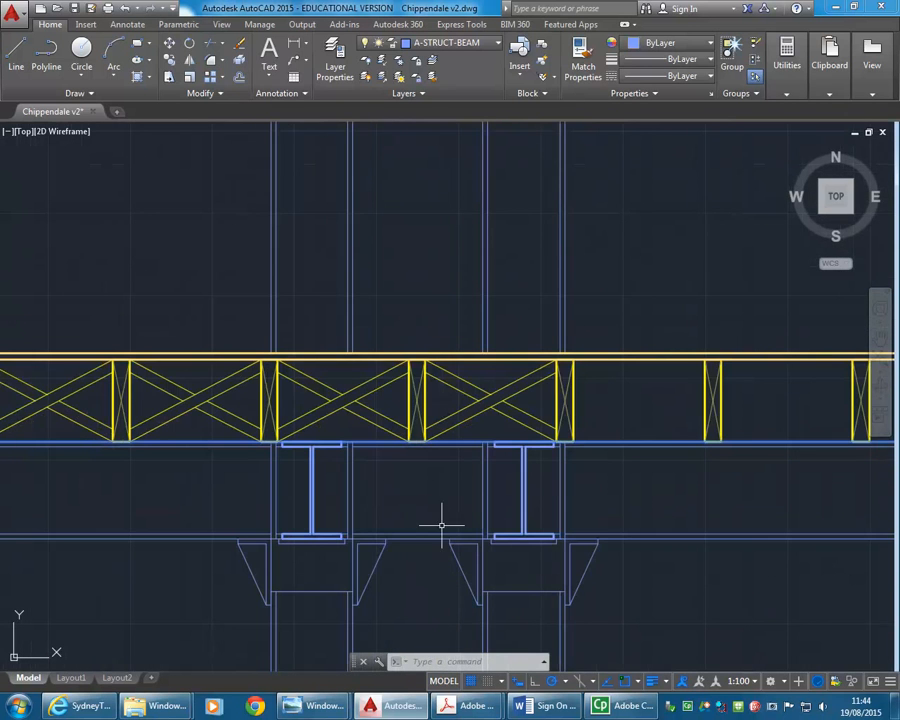
# Step: Extend the upper column lines at the right-hand column pair down through the joist zone to the long beam's top line
pyautogui.scroll(-2, 400, 333)
pyautogui.moveTo(400, 331); pyautogui.dragTo(414, 378, button='middle')
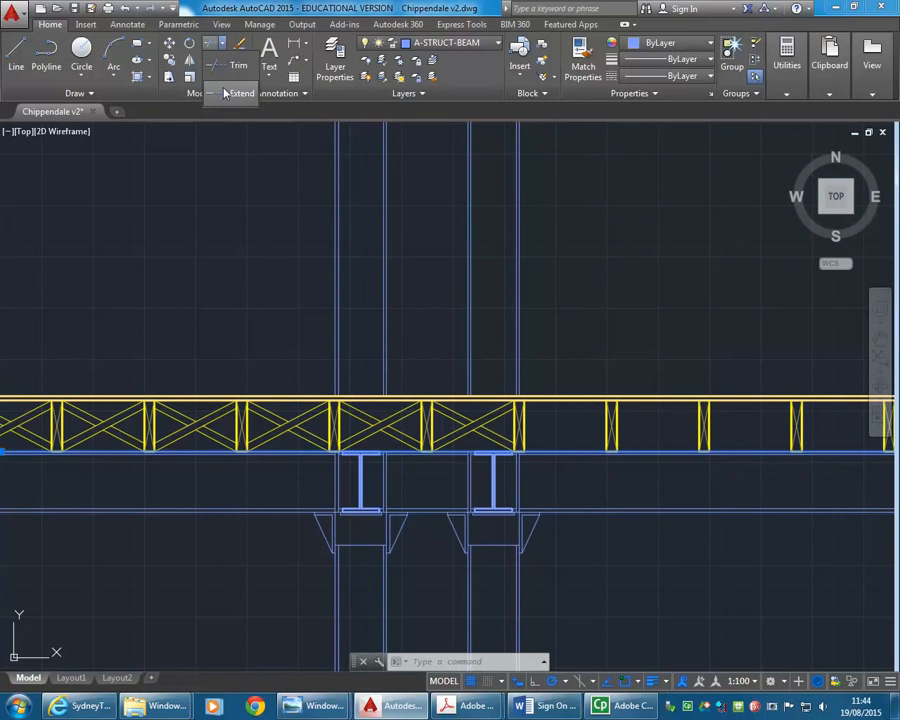
pyautogui.click(226, 96)
pyautogui.scroll(2, 453, 471)
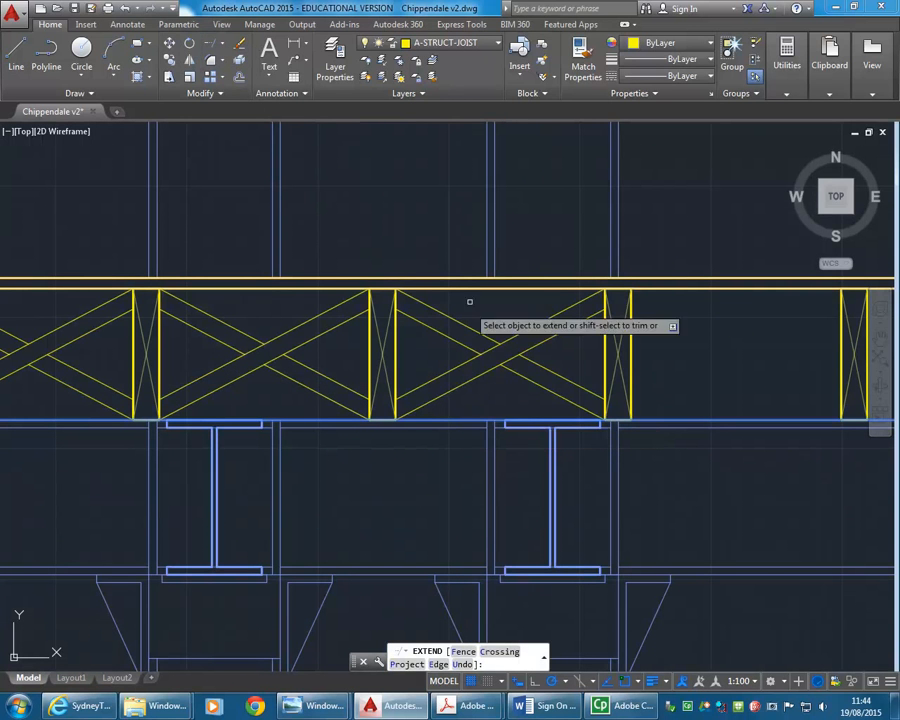
pyautogui.click(635, 238)
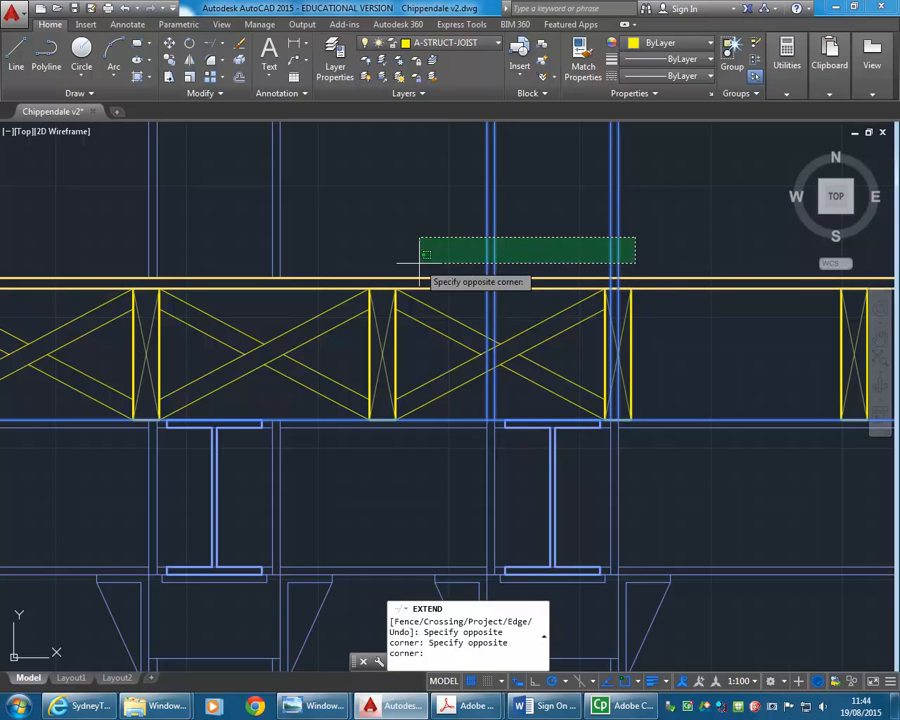
pyautogui.click(438, 252)
pyautogui.click(645, 220)
pyautogui.click(641, 224)
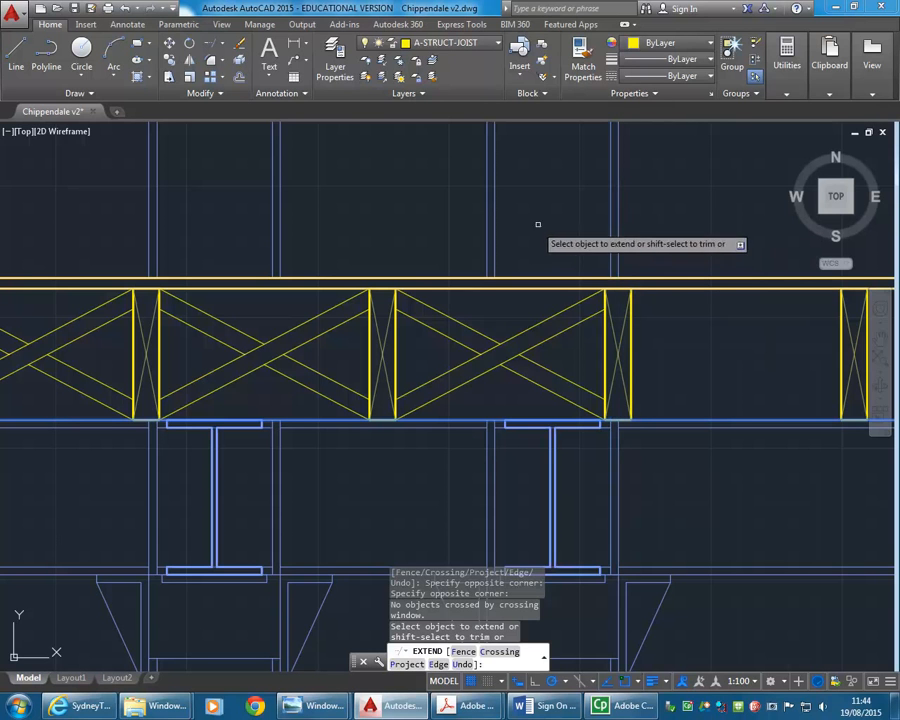
pyautogui.click(514, 199)
pyautogui.click(431, 240)
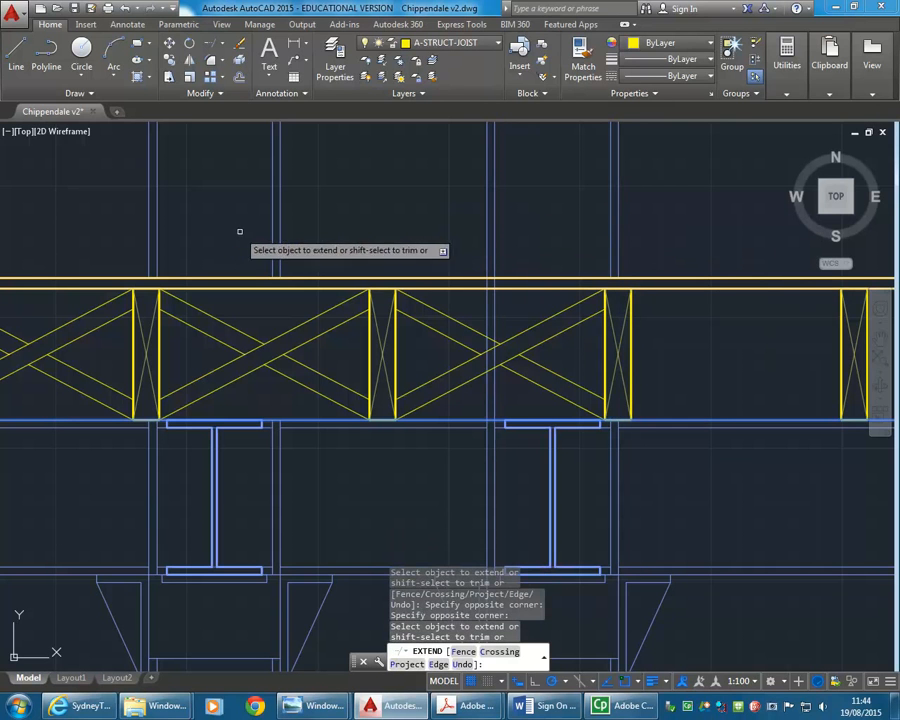
pyautogui.click(312, 217)
pyautogui.click(244, 251)
# Step: Extend the upper lines of the single middle column down through the joist zone to the beam's top line
pyautogui.scroll(-2, 542, 221)
pyautogui.scroll(-5, 230, 252)
pyautogui.scroll(3, 440, 295)
pyautogui.scroll(4, 367, 300)
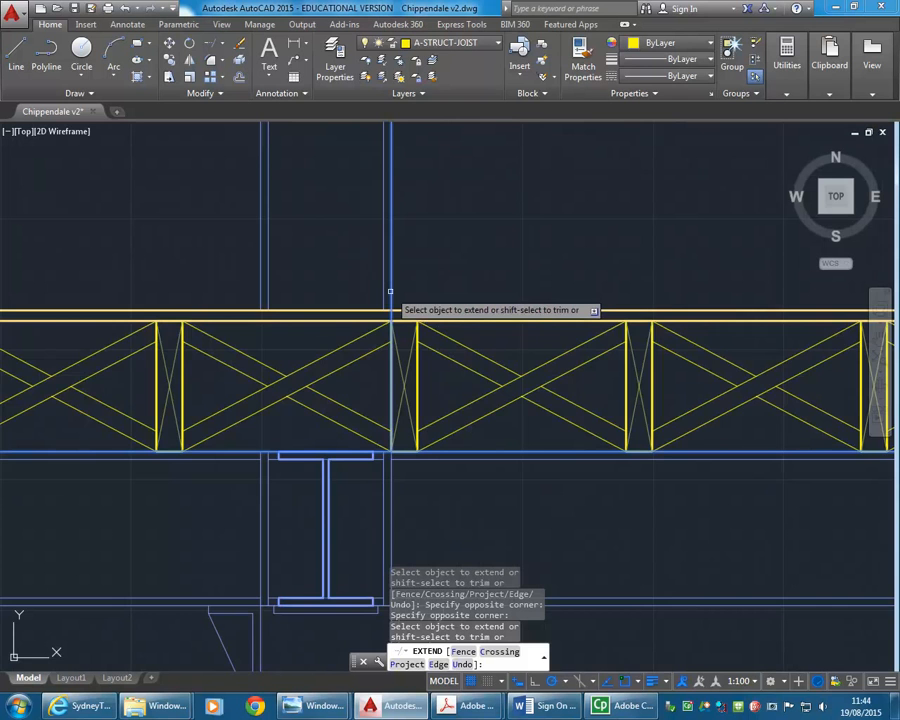
pyautogui.scroll(5, 390, 291)
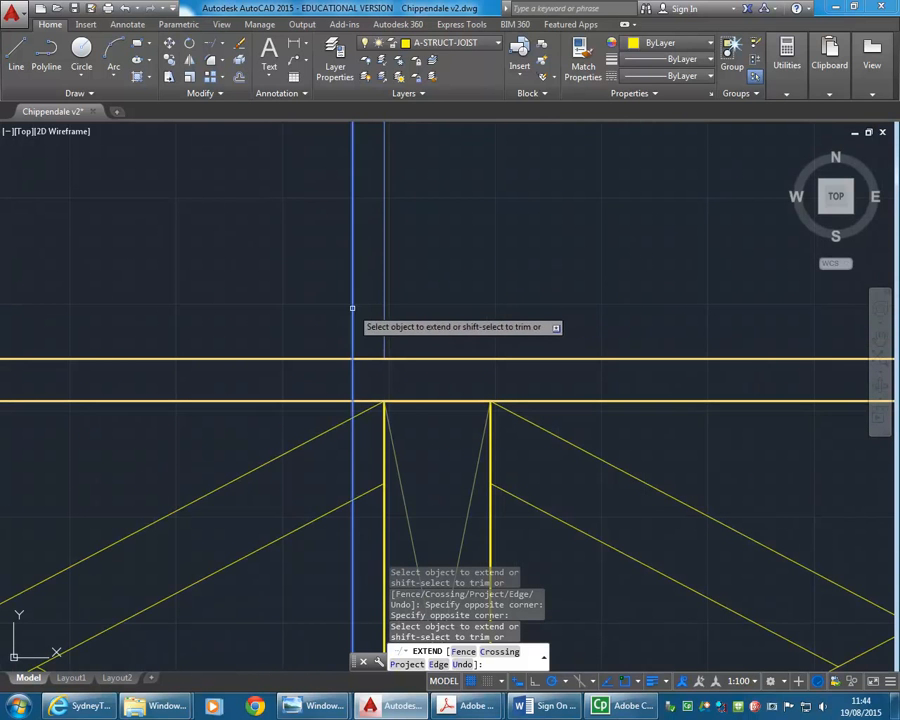
pyautogui.scroll(-3, 418, 256)
pyautogui.click(374, 213)
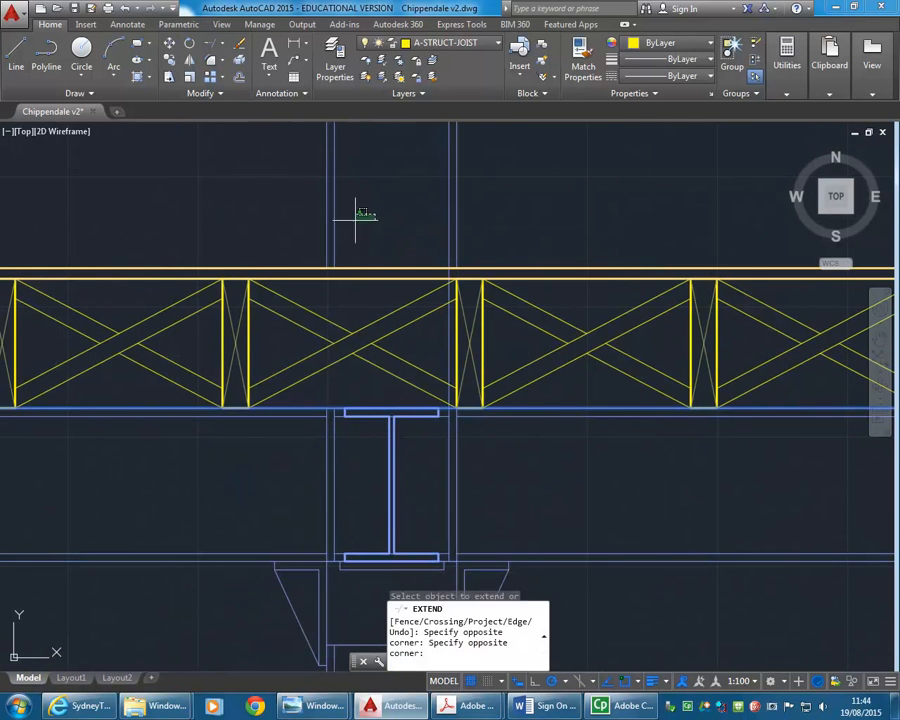
pyautogui.click(280, 244)
# Step: Extend the right column's upper lines in the closely spaced left-hand pair down to the beam's top line
pyautogui.scroll(-6, 260, 233)
pyautogui.moveTo(260, 232); pyautogui.dragTo(450, 231, button='middle')
pyautogui.scroll(4, 368, 256)
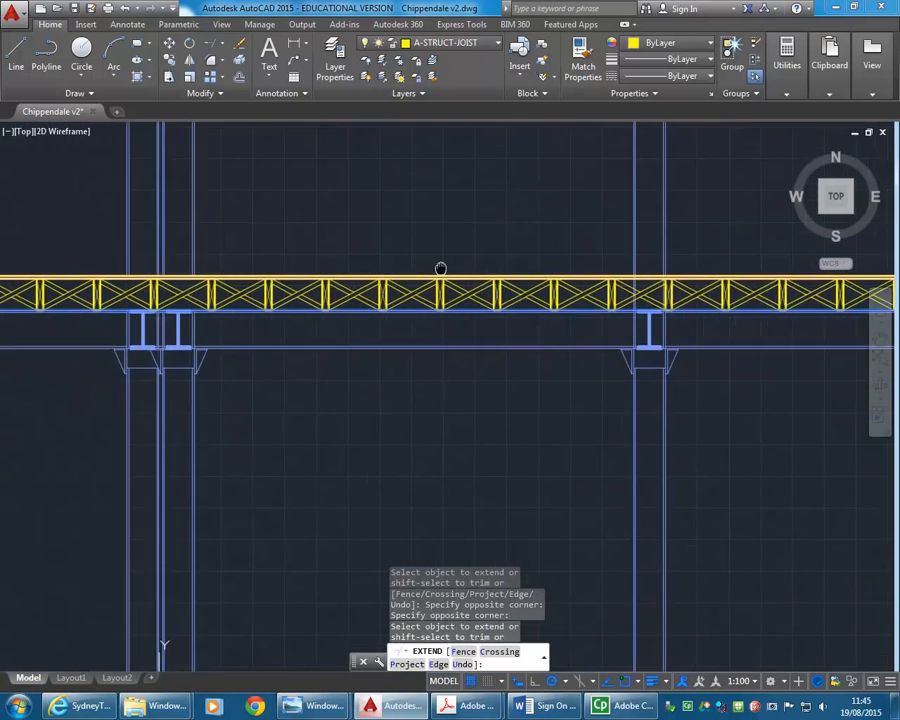
pyautogui.click(317, 253)
pyautogui.click(268, 272)
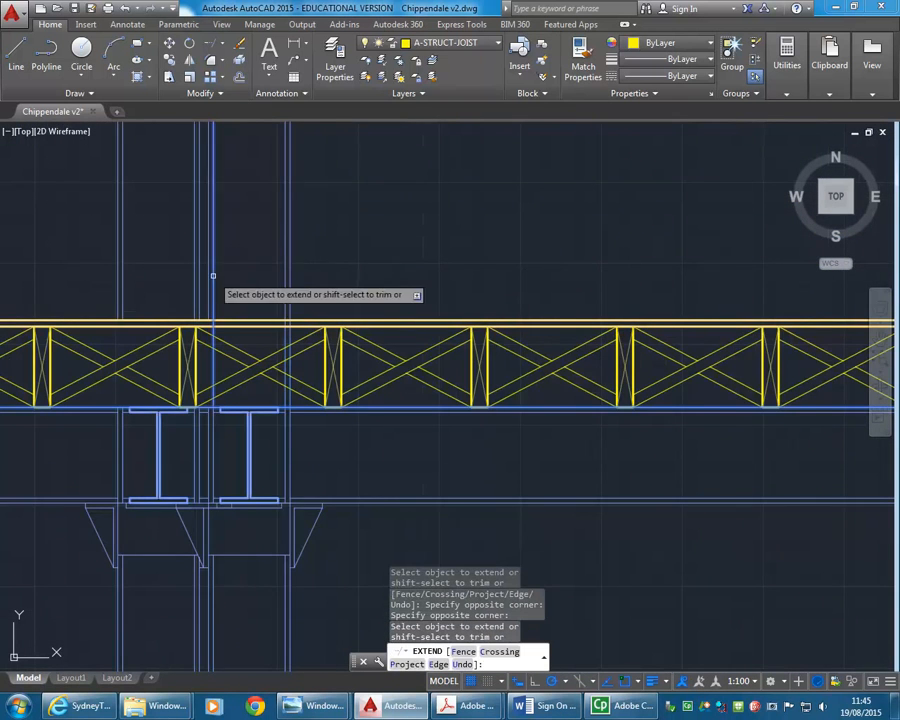
pyautogui.moveTo(213, 275); pyautogui.dragTo(275, 271, button='middle')
pyautogui.click(294, 269)
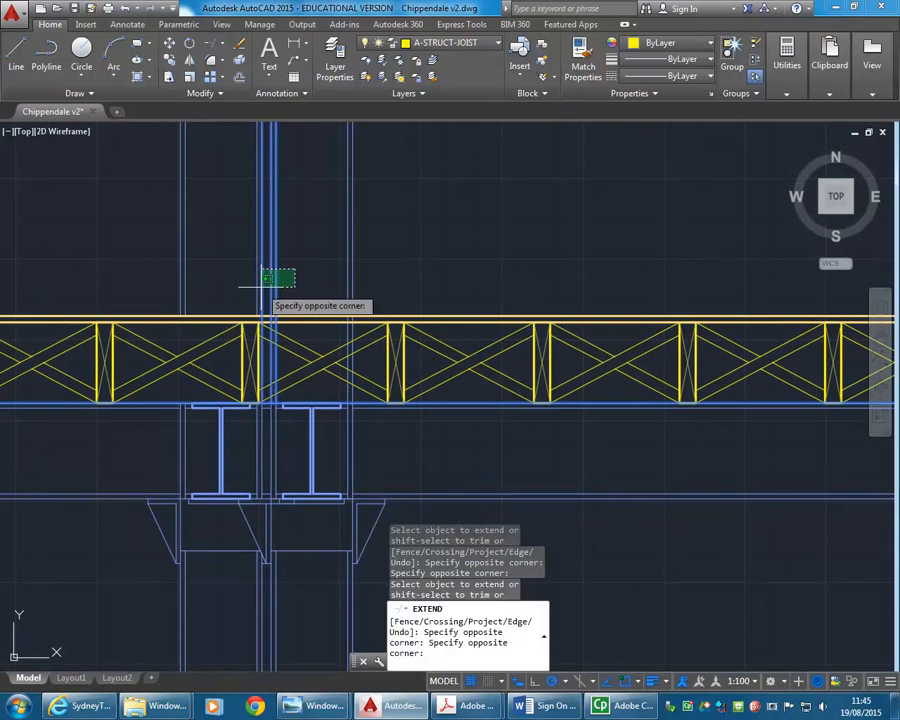
pyautogui.click(268, 287)
# Step: Extend the left column's upper lines in the closely spaced pair to the beam's top line and end the Extend command
pyautogui.scroll(3, 248, 278)
pyautogui.click(280, 270)
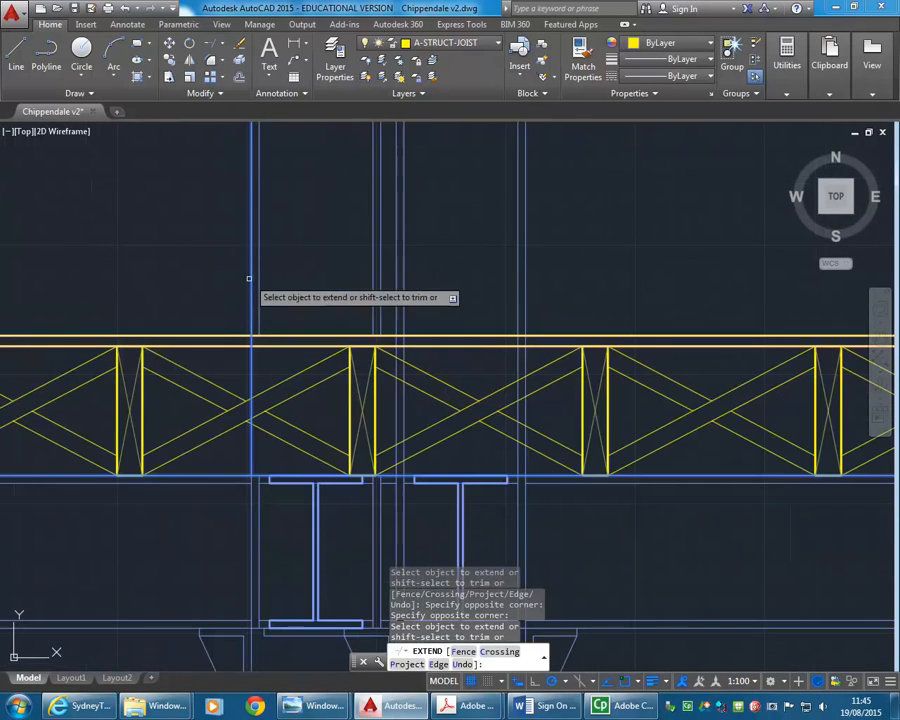
pyautogui.click(248, 278)
pyautogui.scroll(-5, 300, 290)
pyautogui.scroll(2, 410, 260)
pyautogui.moveTo(429, 233)
pyautogui.mouseDown(button='middle')
pyautogui.moveTo(343, 279)
pyautogui.moveTo(325, 301)
pyautogui.mouseUp(button='middle')
pyautogui.rightClick(327, 255)
pyautogui.click(340, 257)
# Step: Trim the right-hand pair's column lines where they pass behind the diagonal struts, using all objects as cutting edges
pyautogui.scroll(3, 380, 280)
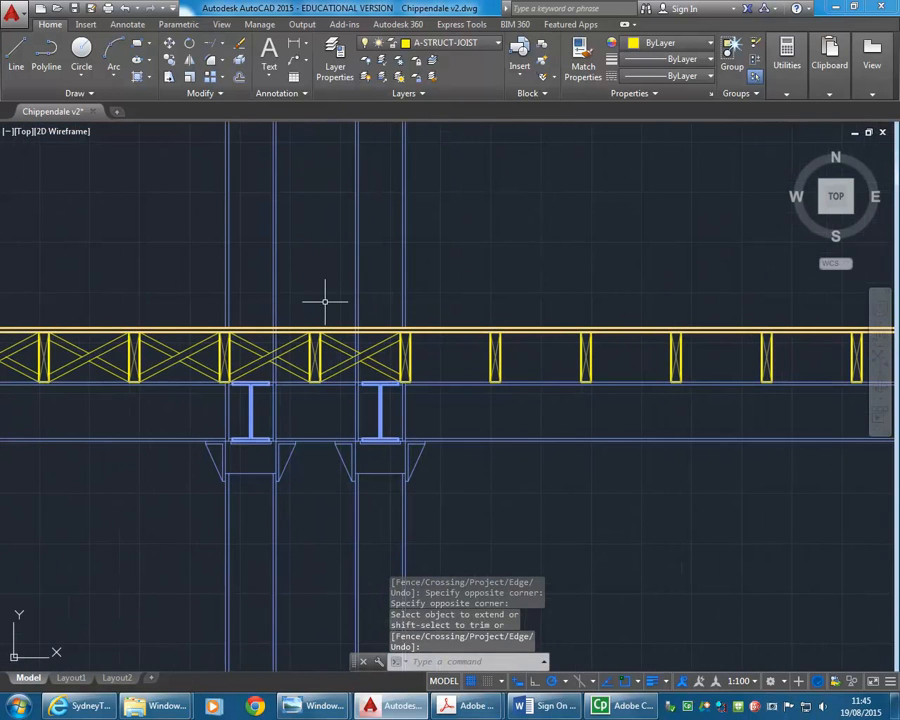
pyautogui.click(225, 65)
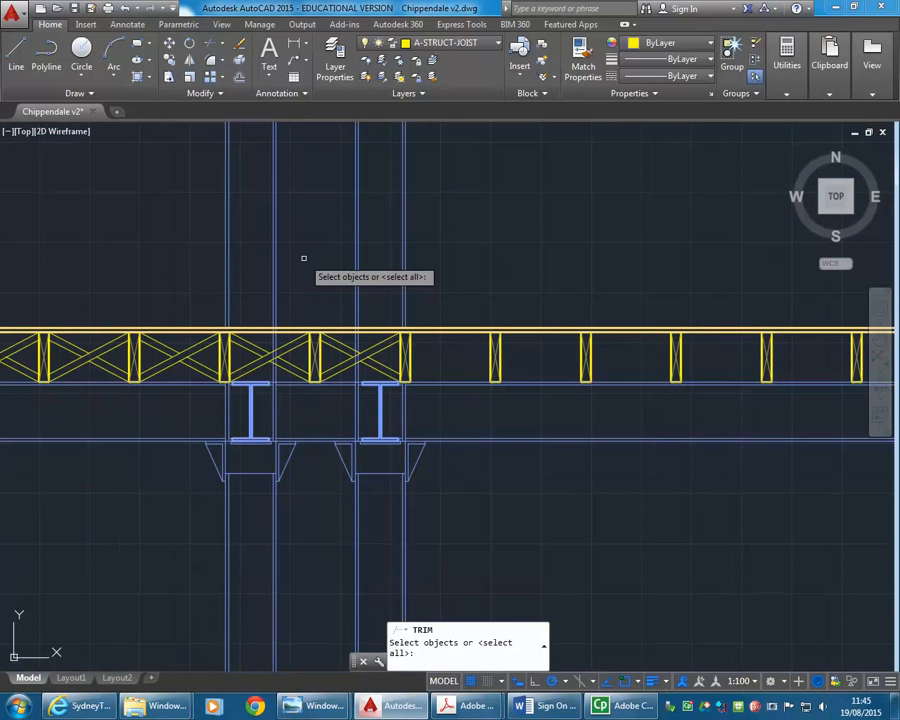
pyautogui.press('Return')
pyautogui.scroll(6, 358, 330)
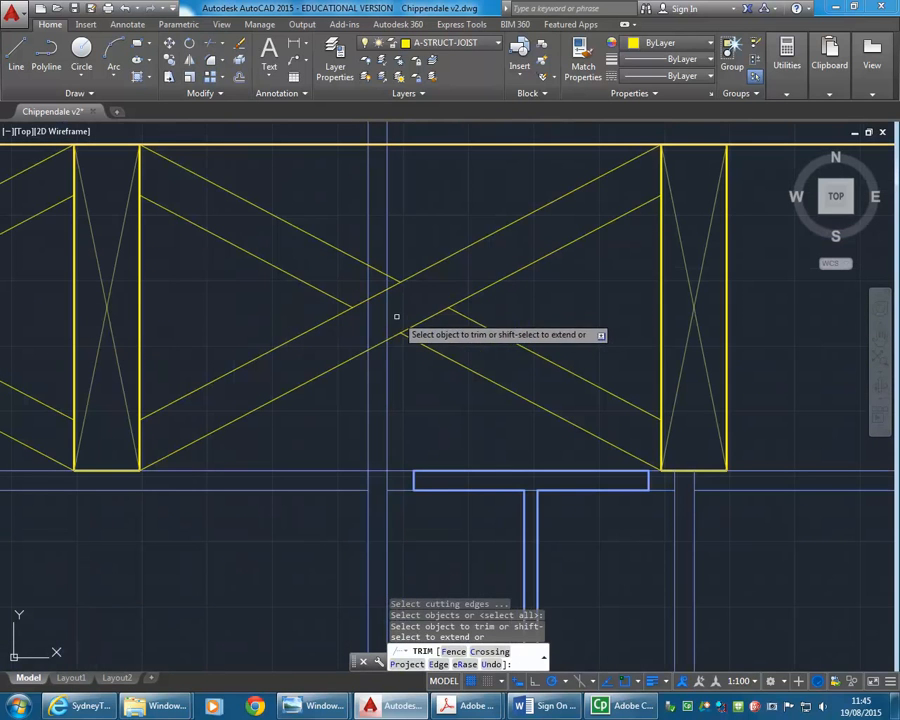
pyautogui.click(389, 317)
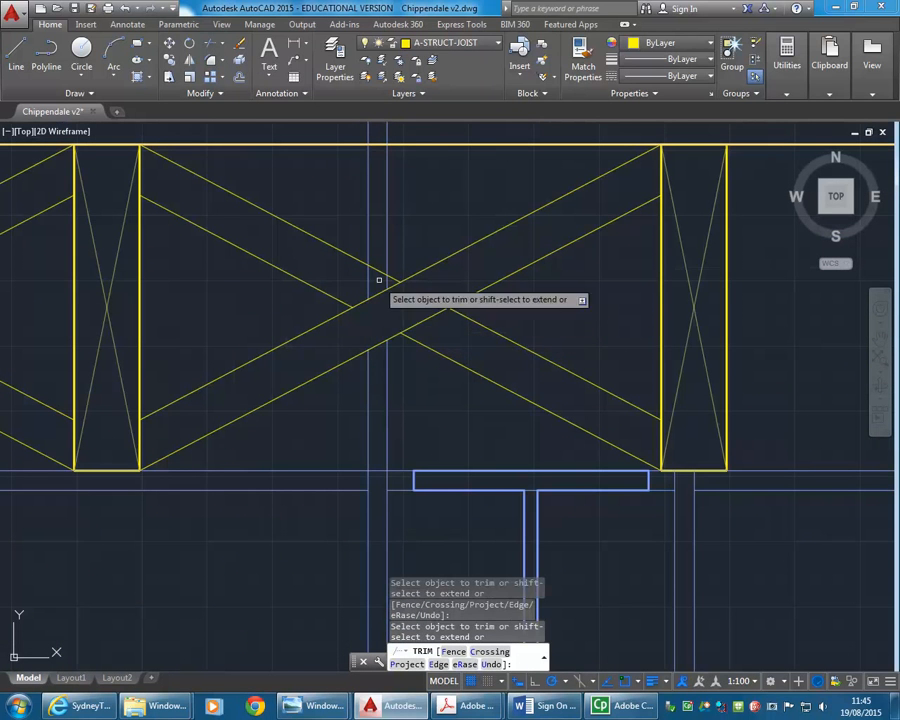
pyautogui.scroll(-5, 366, 284)
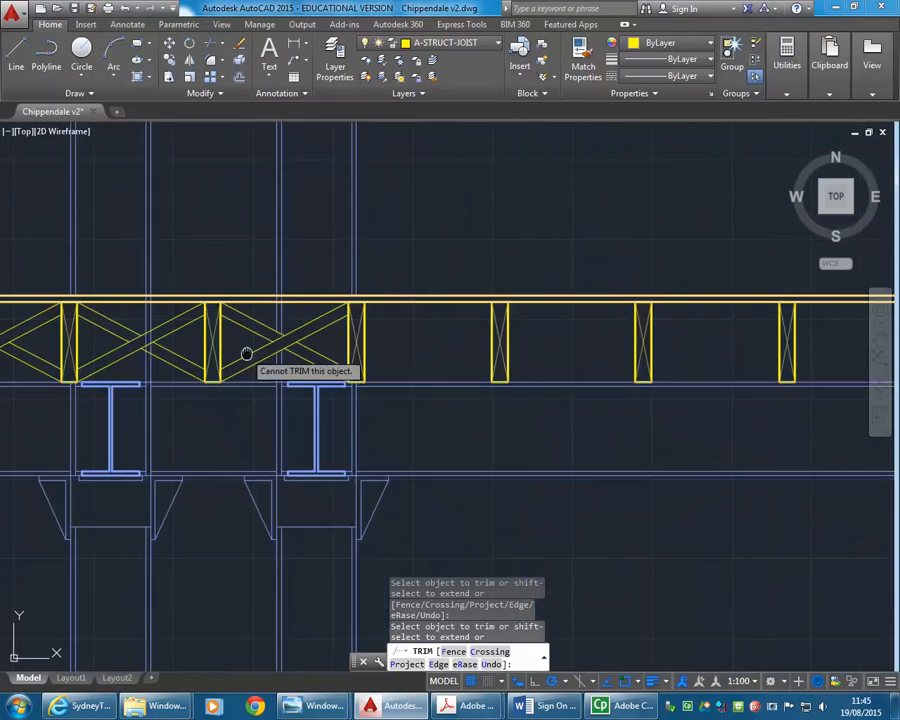
pyautogui.scroll(3, 300, 376)
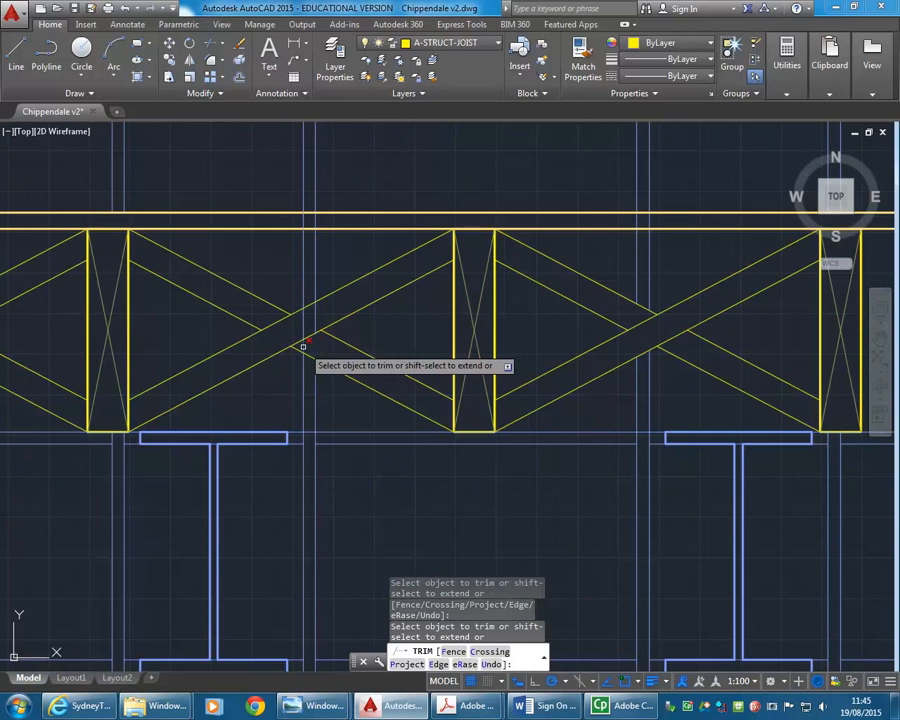
pyautogui.scroll(-5, 215, 337)
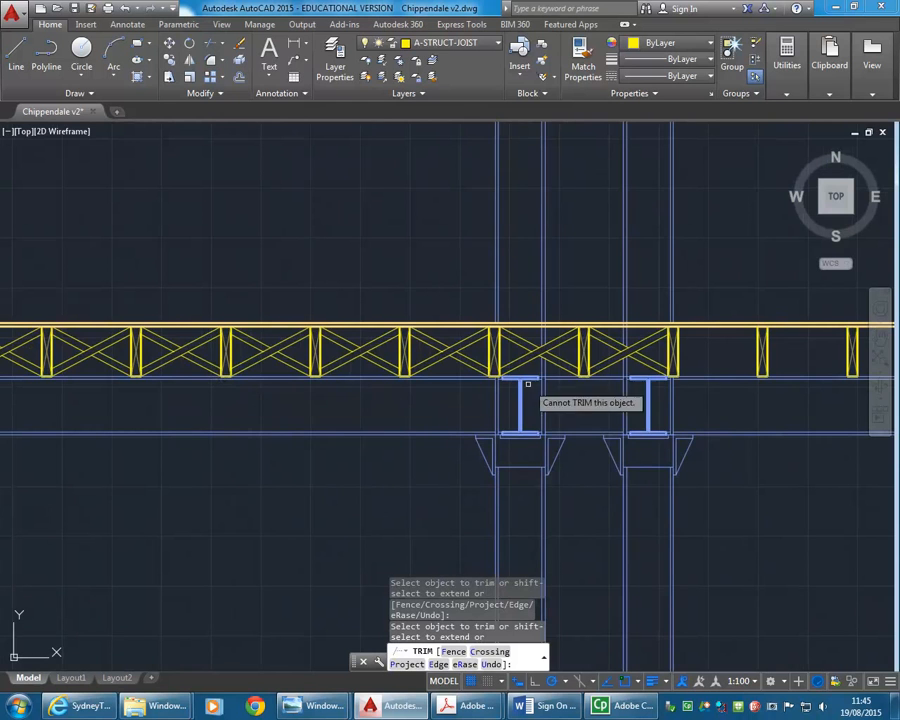
# Step: Trim the single middle column's lines where they cross the diagonal struts and the flooring thickness
pyautogui.scroll(-3, 420, 405)
pyautogui.scroll(4, 325, 398)
pyautogui.scroll(3, 458, 378)
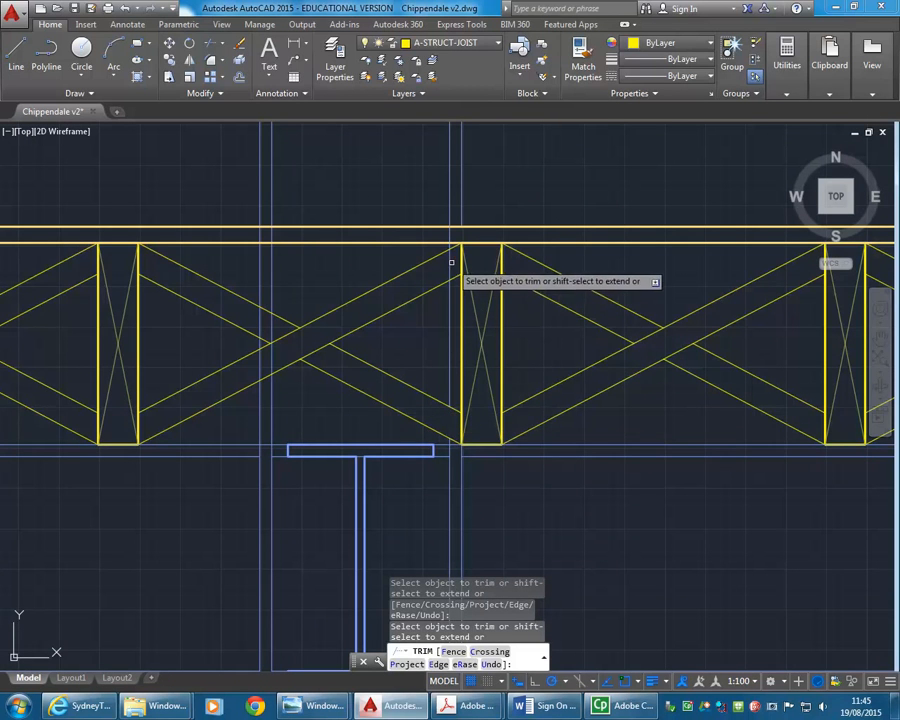
pyautogui.scroll(3, 450, 236)
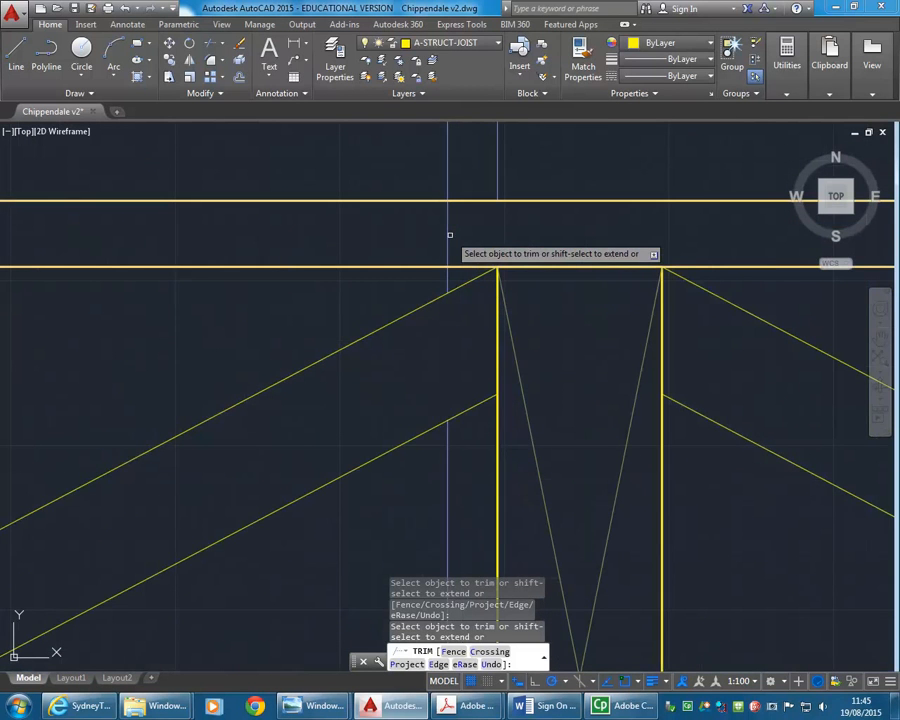
pyautogui.scroll(-4, 450, 236)
pyautogui.scroll(4, 412, 222)
pyautogui.click(414, 223)
pyautogui.click(381, 227)
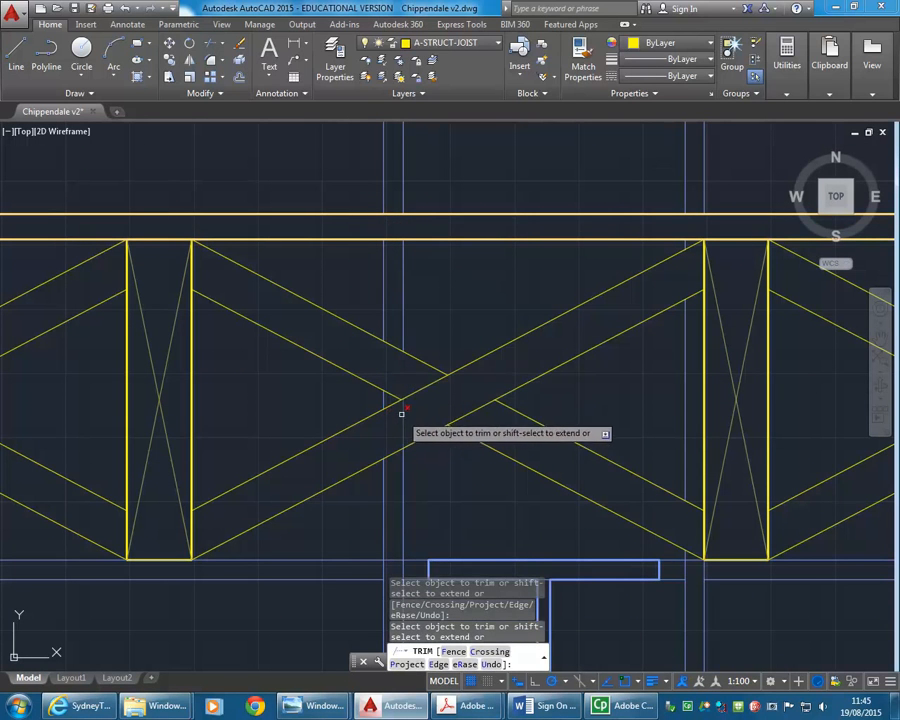
# Step: Trim the closely spaced pair's column lines out of the flooring and the upper diagonal strut beside the joist
pyautogui.scroll(-5, 440, 364)
pyautogui.scroll(10, 166, 325)
pyautogui.click(389, 296)
pyautogui.click(253, 321)
pyautogui.scroll(-1, 222, 321)
pyautogui.moveTo(757, 354); pyautogui.dragTo(420, 365, button='middle')
pyautogui.scroll(-1, 410, 355)
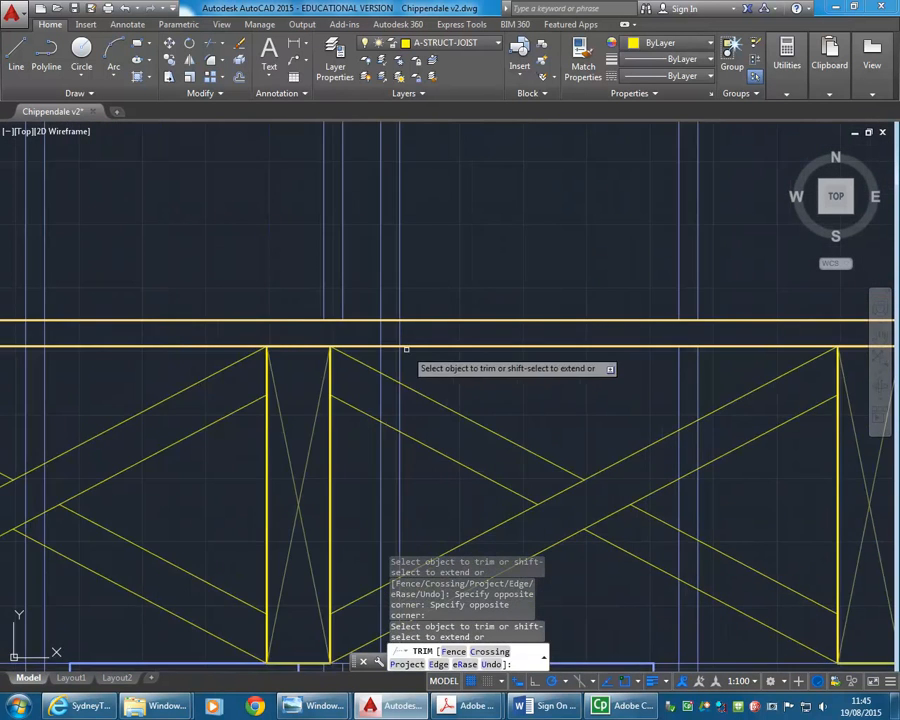
pyautogui.scroll(2, 406, 349)
pyautogui.click(420, 321)
pyautogui.click(308, 331)
pyautogui.click(404, 429)
pyautogui.click(327, 441)
# Step: Trim the remaining lines of the closely spaced pair's right column where they cross the diagonal struts
pyautogui.scroll(-1, 569, 472)
pyautogui.moveTo(569, 472); pyautogui.dragTo(340, 319, button='middle')
pyautogui.scroll(1, 538, 319)
pyautogui.click(538, 343)
pyautogui.click(472, 352)
pyautogui.scroll(-1, 410, 370)
pyautogui.scroll(1, 388, 338)
pyautogui.click(408, 350)
pyautogui.click(357, 356)
pyautogui.scroll(-1, 356, 376)
pyautogui.scroll(1, 315, 377)
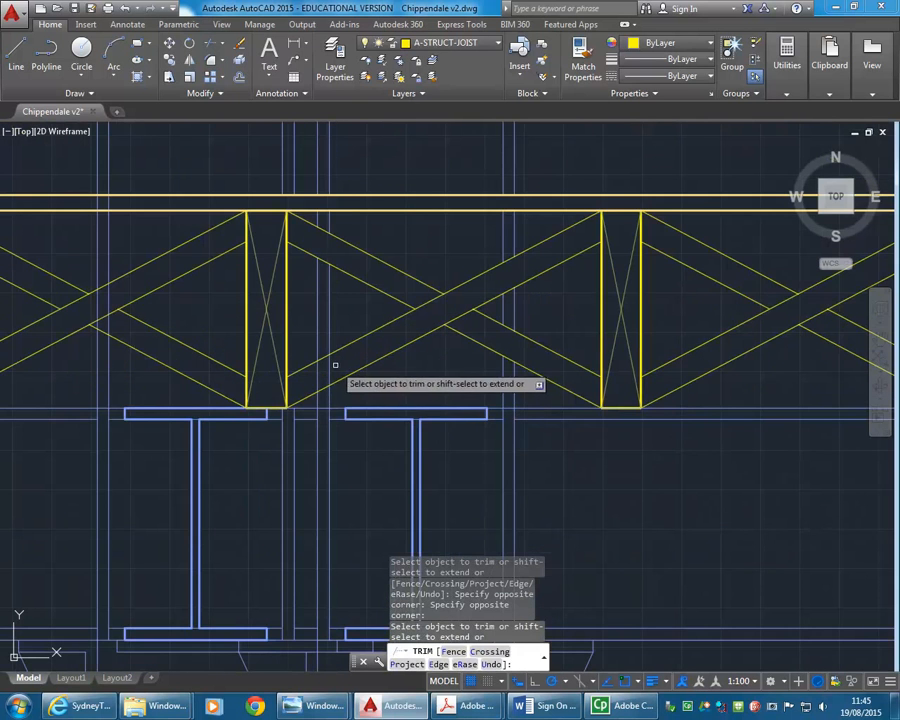
pyautogui.scroll(1, 337, 366)
pyautogui.click(336, 369)
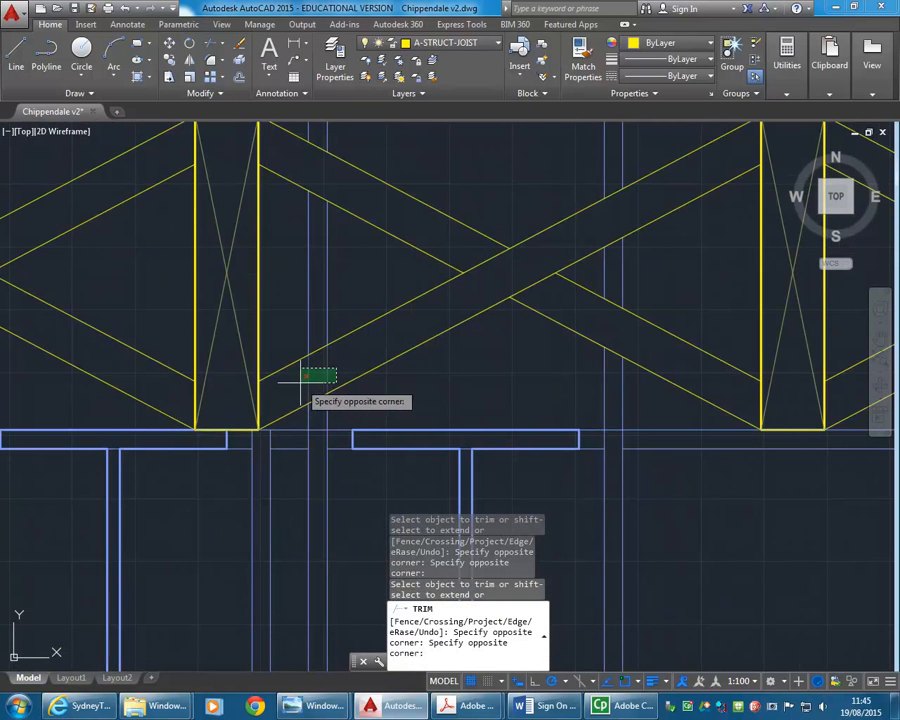
pyautogui.click(301, 382)
# Step: Trim the left column's lines in the closely spaced pair where they cross the diagonal struts
pyautogui.scroll(-2, 331, 340)
pyautogui.moveTo(224, 330); pyautogui.dragTo(239, 333, button='middle')
pyautogui.scroll(4, 297, 315)
pyautogui.click(327, 289)
pyautogui.click(274, 316)
pyautogui.click(297, 346)
pyautogui.click(275, 358)
pyautogui.scroll(-3, 340, 358)
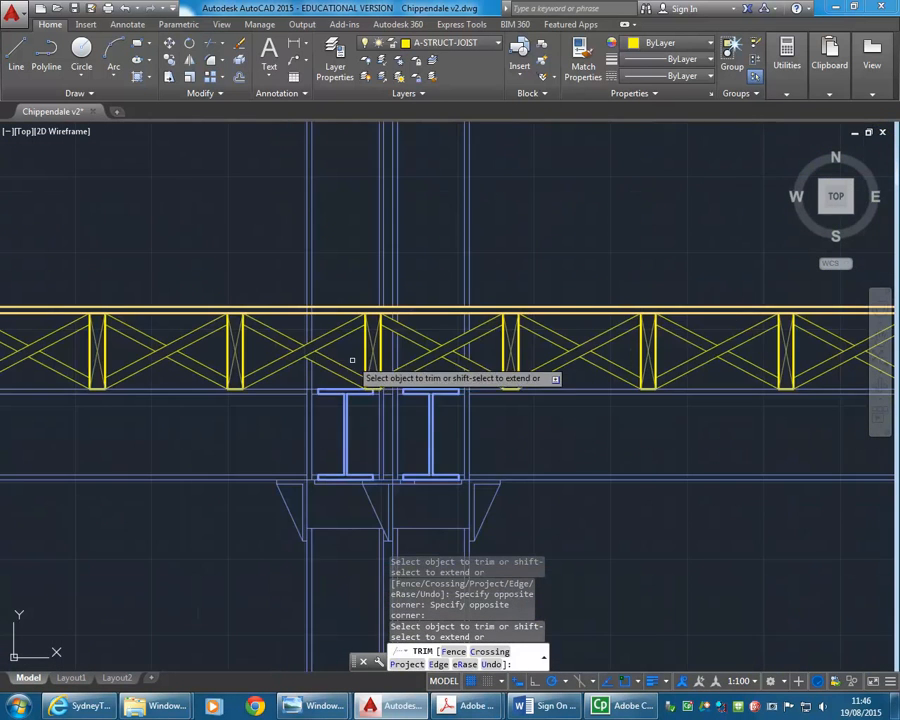
# Step: Check the trimmed column lines along the first-floor joists for leftover segments, from the closely spaced pair to the right-hand pair
pyautogui.moveTo(466, 377); pyautogui.dragTo(438, 380, button='middle')
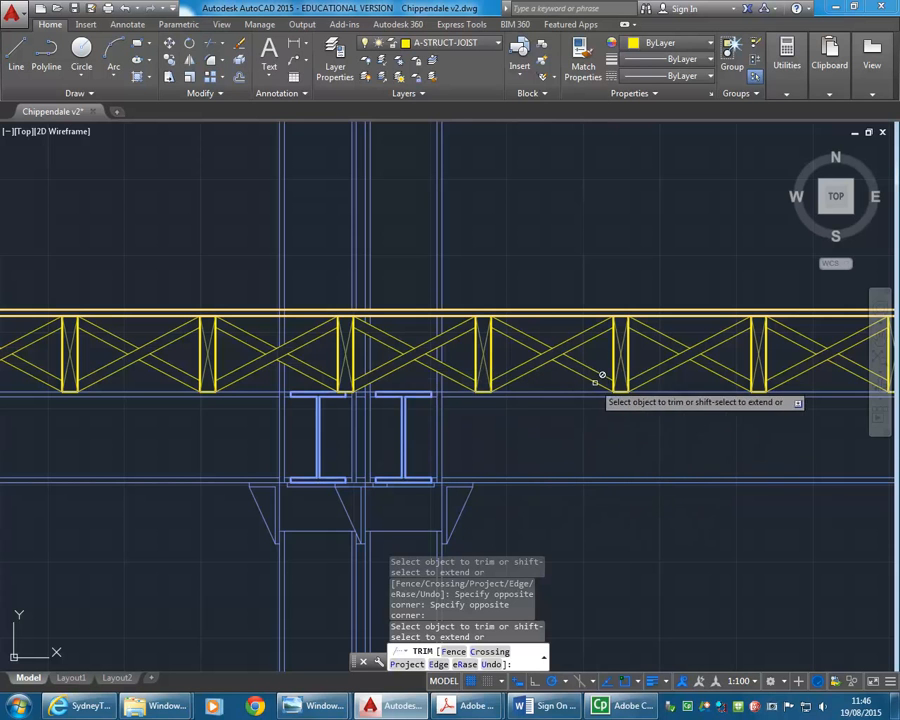
pyautogui.scroll(-2, 579, 388)
pyautogui.moveTo(579, 388); pyautogui.dragTo(541, 387, button='middle')
pyautogui.scroll(5, 412, 396)
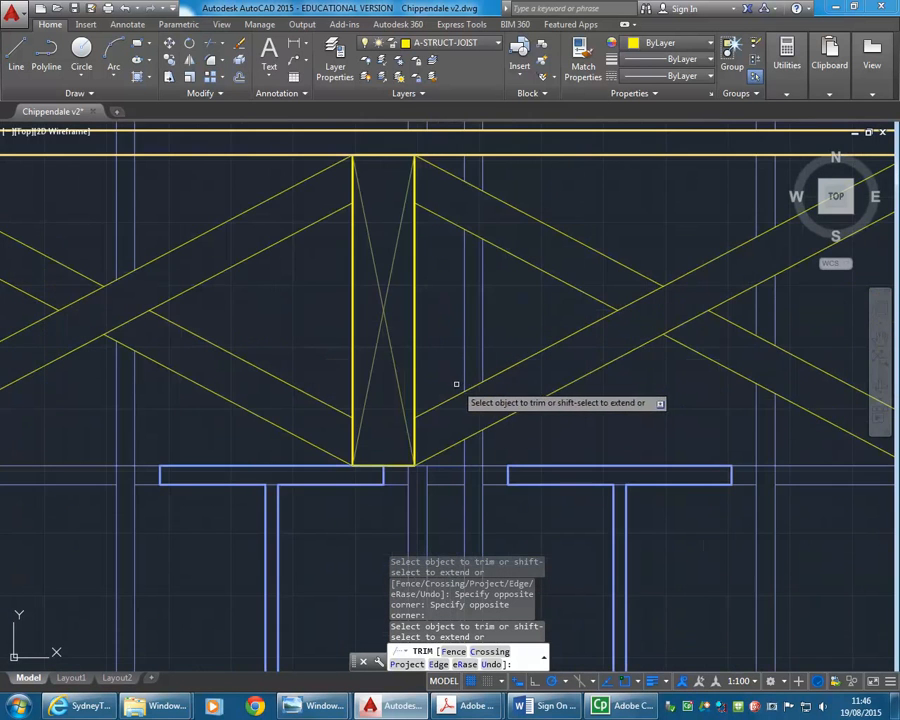
pyautogui.scroll(-5, 549, 348)
pyautogui.moveTo(593, 362); pyautogui.dragTo(299, 366, button='middle')
pyautogui.moveTo(556, 364); pyautogui.dragTo(45, 324, button='middle')
pyautogui.scroll(4, 398, 323)
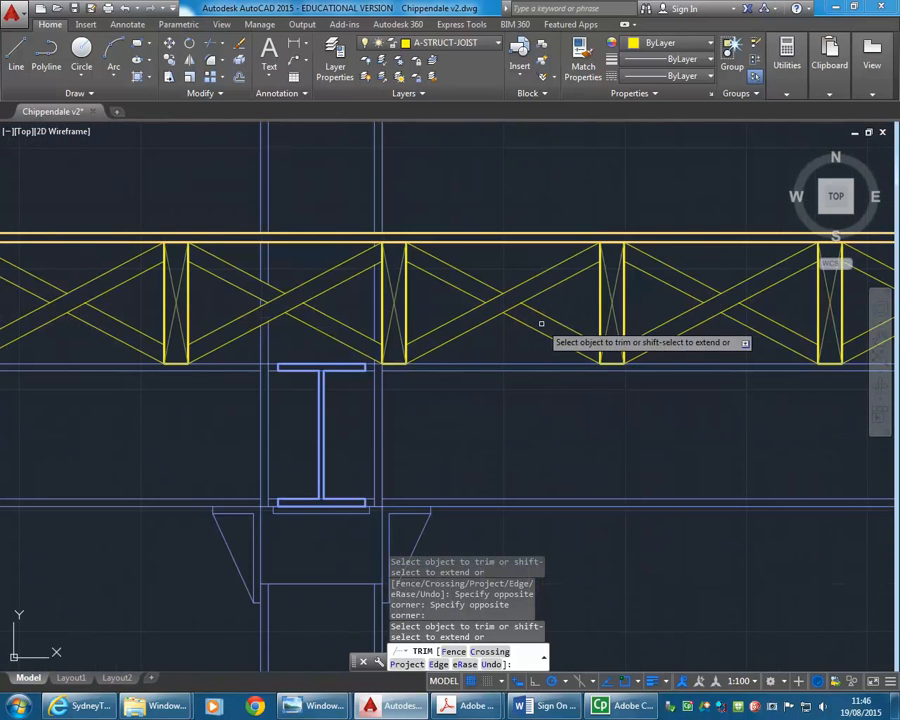
pyautogui.moveTo(582, 329); pyautogui.dragTo(181, 340, button='middle')
pyautogui.moveTo(550, 336); pyautogui.dragTo(205, 326, button='middle')
pyautogui.scroll(-4, 600, 352)
pyautogui.moveTo(608, 352); pyautogui.dragTo(340, 369, button='middle')
# Step: Trim the right-hand pair's column line segments crossing the flooring thickness and end the Trim command
pyautogui.scroll(4, 660, 335)
pyautogui.scroll(8, 440, 284)
pyautogui.scroll(-7, 470, 315)
pyautogui.moveTo(508, 327); pyautogui.dragTo(637, 316, button='middle')
pyautogui.scroll(9, 356, 312)
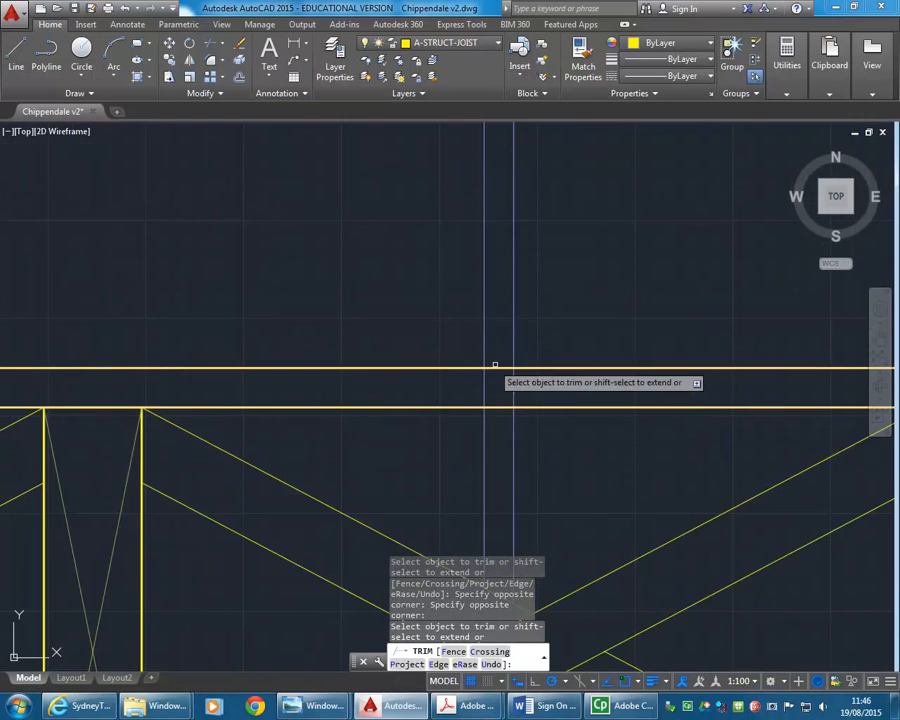
pyautogui.click(448, 386)
pyautogui.moveTo(524, 386); pyautogui.dragTo(277, 366, button='middle')
pyautogui.moveTo(614, 364); pyautogui.dragTo(367, 333, button='middle')
pyautogui.scroll(-2, 367, 324)
pyautogui.scroll(-7, 442, 366)
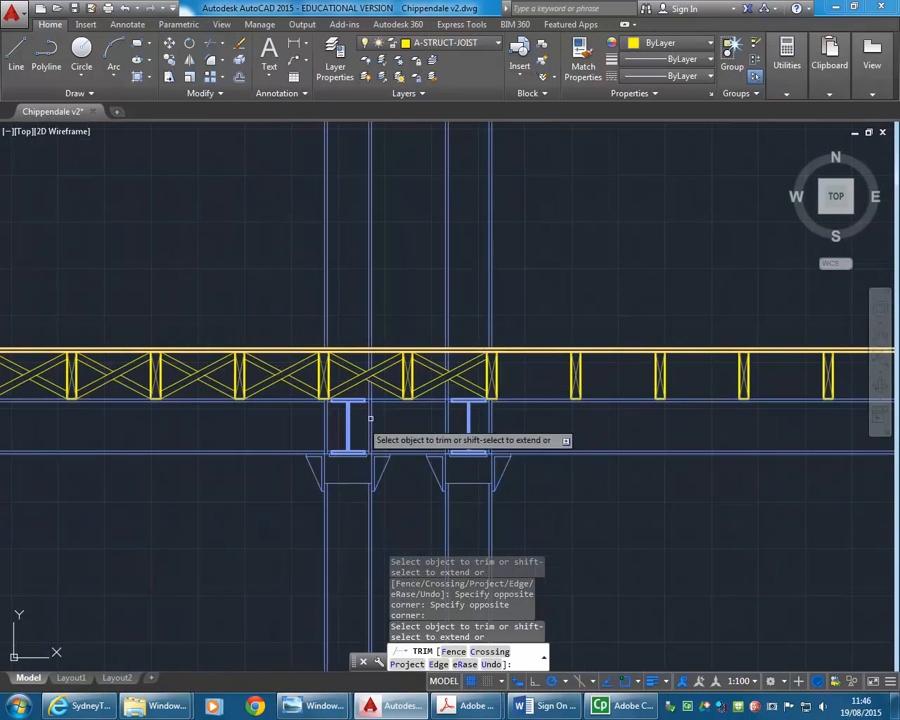
pyautogui.scroll(3, 356, 430)
pyautogui.scroll(2, 381, 432)
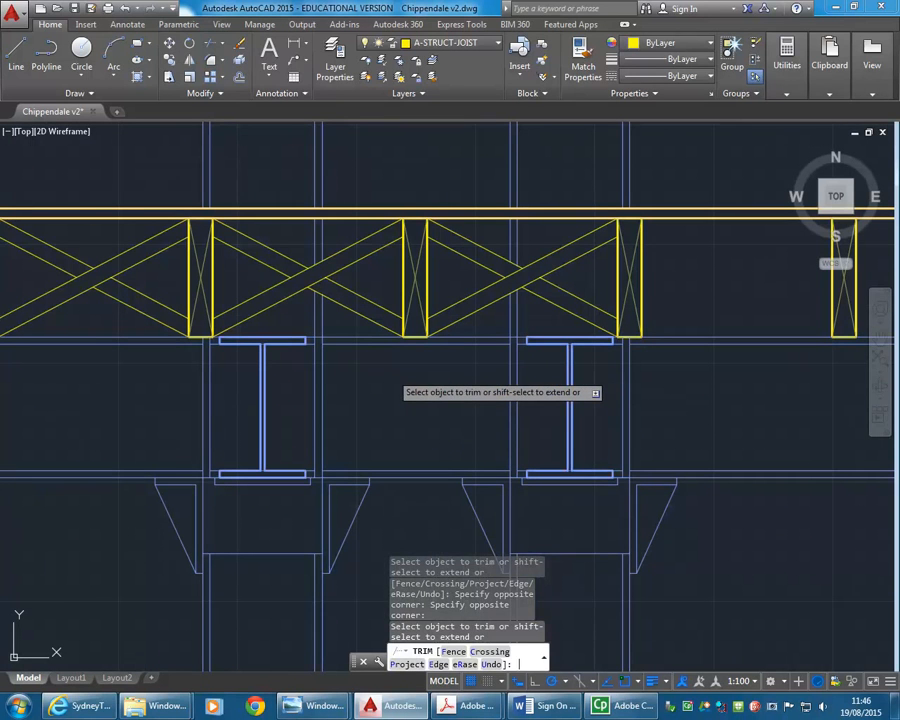
pyautogui.press('Return')
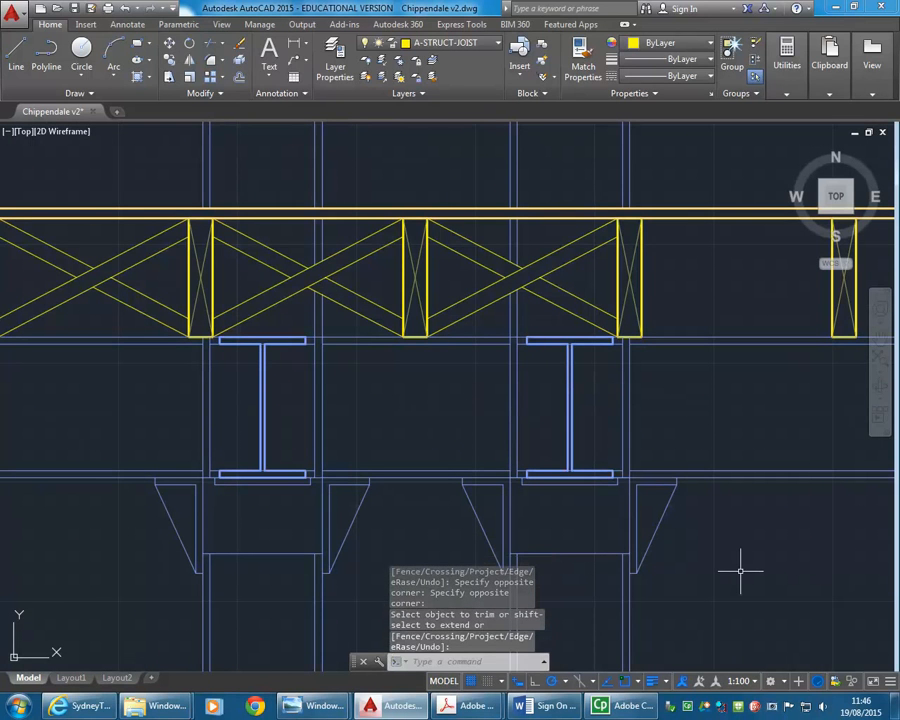